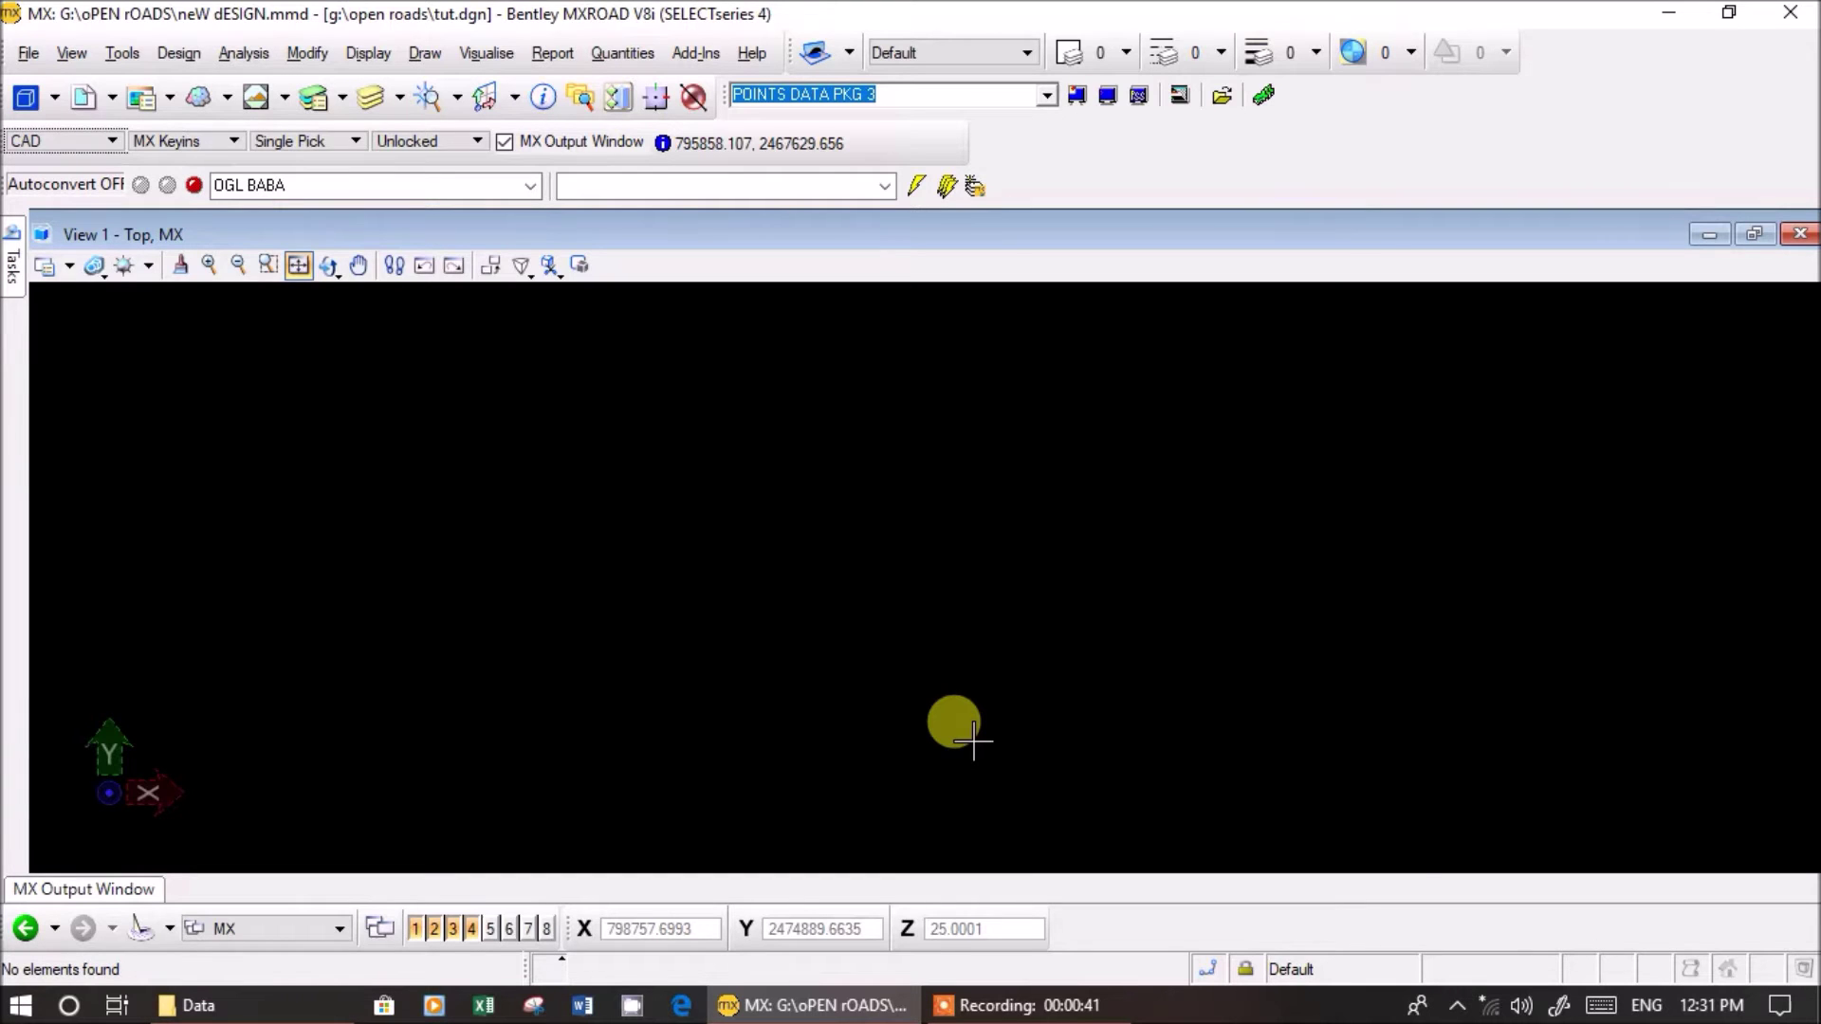
- Display the DESIGN NEW alignment, then make DESIGN PKG5 current and display its strings
click(1047, 95)
click(967, 124)
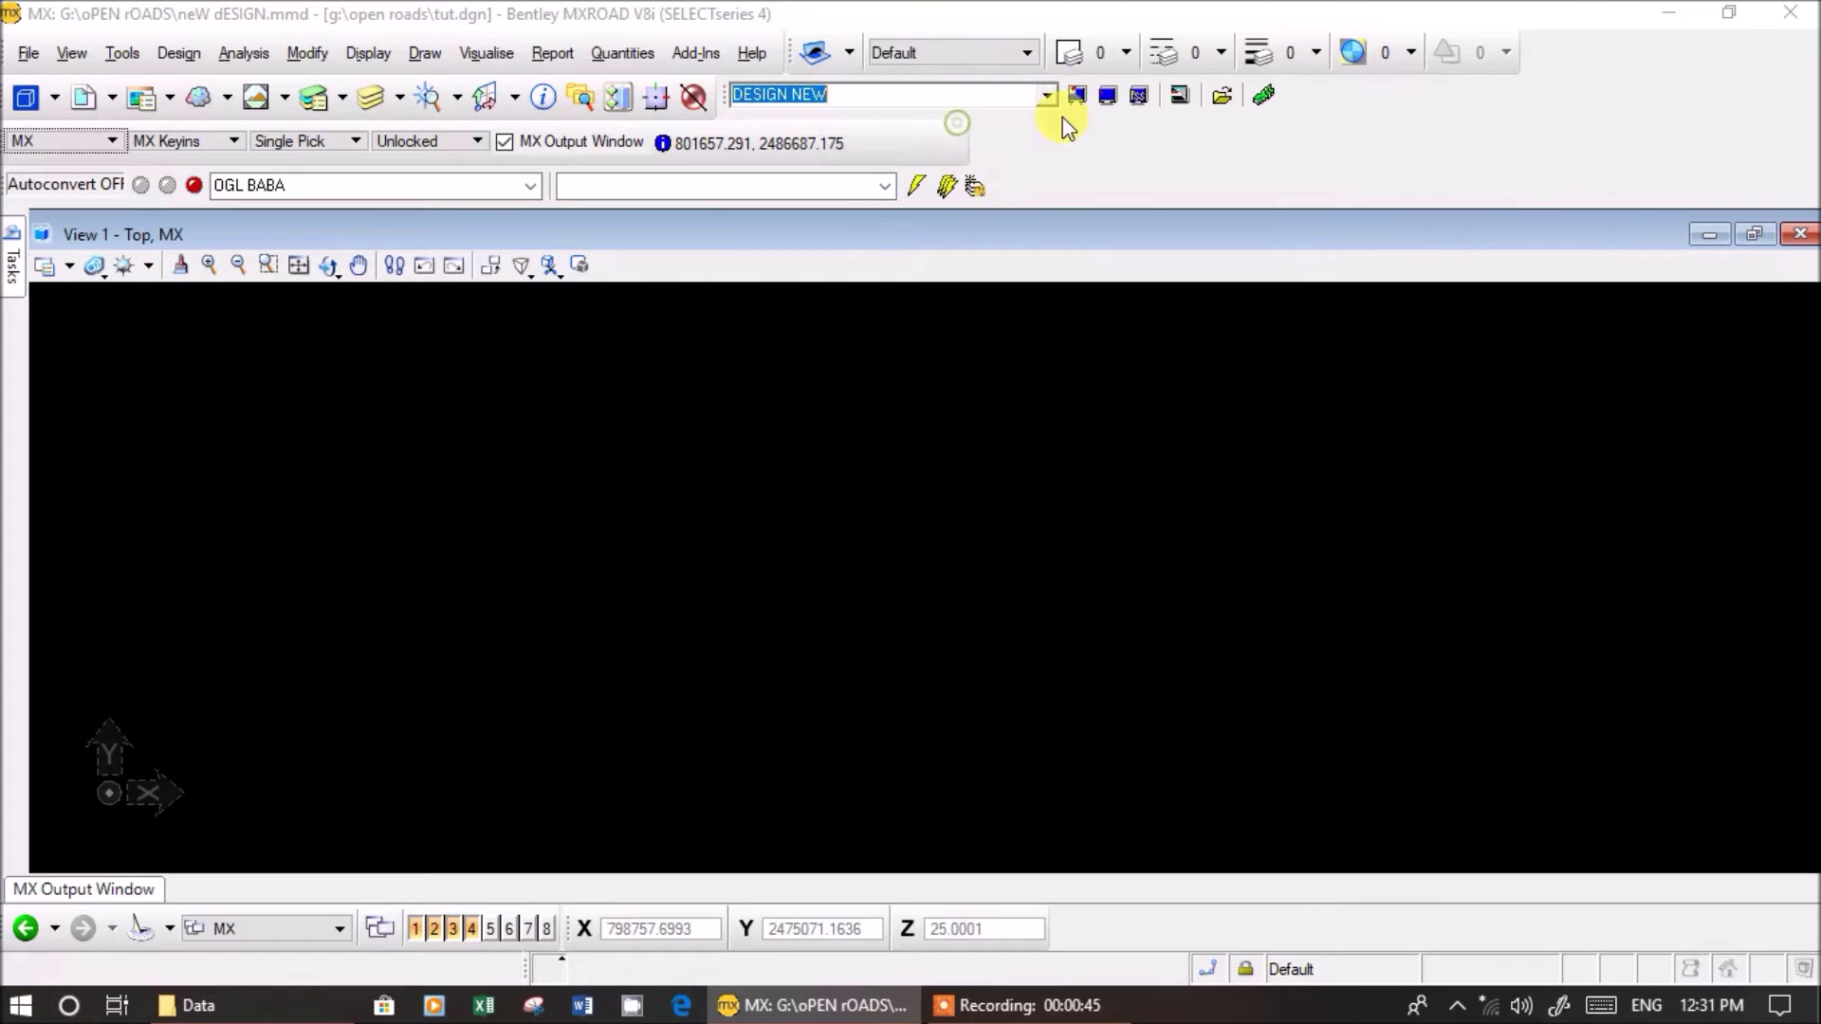
click(1079, 97)
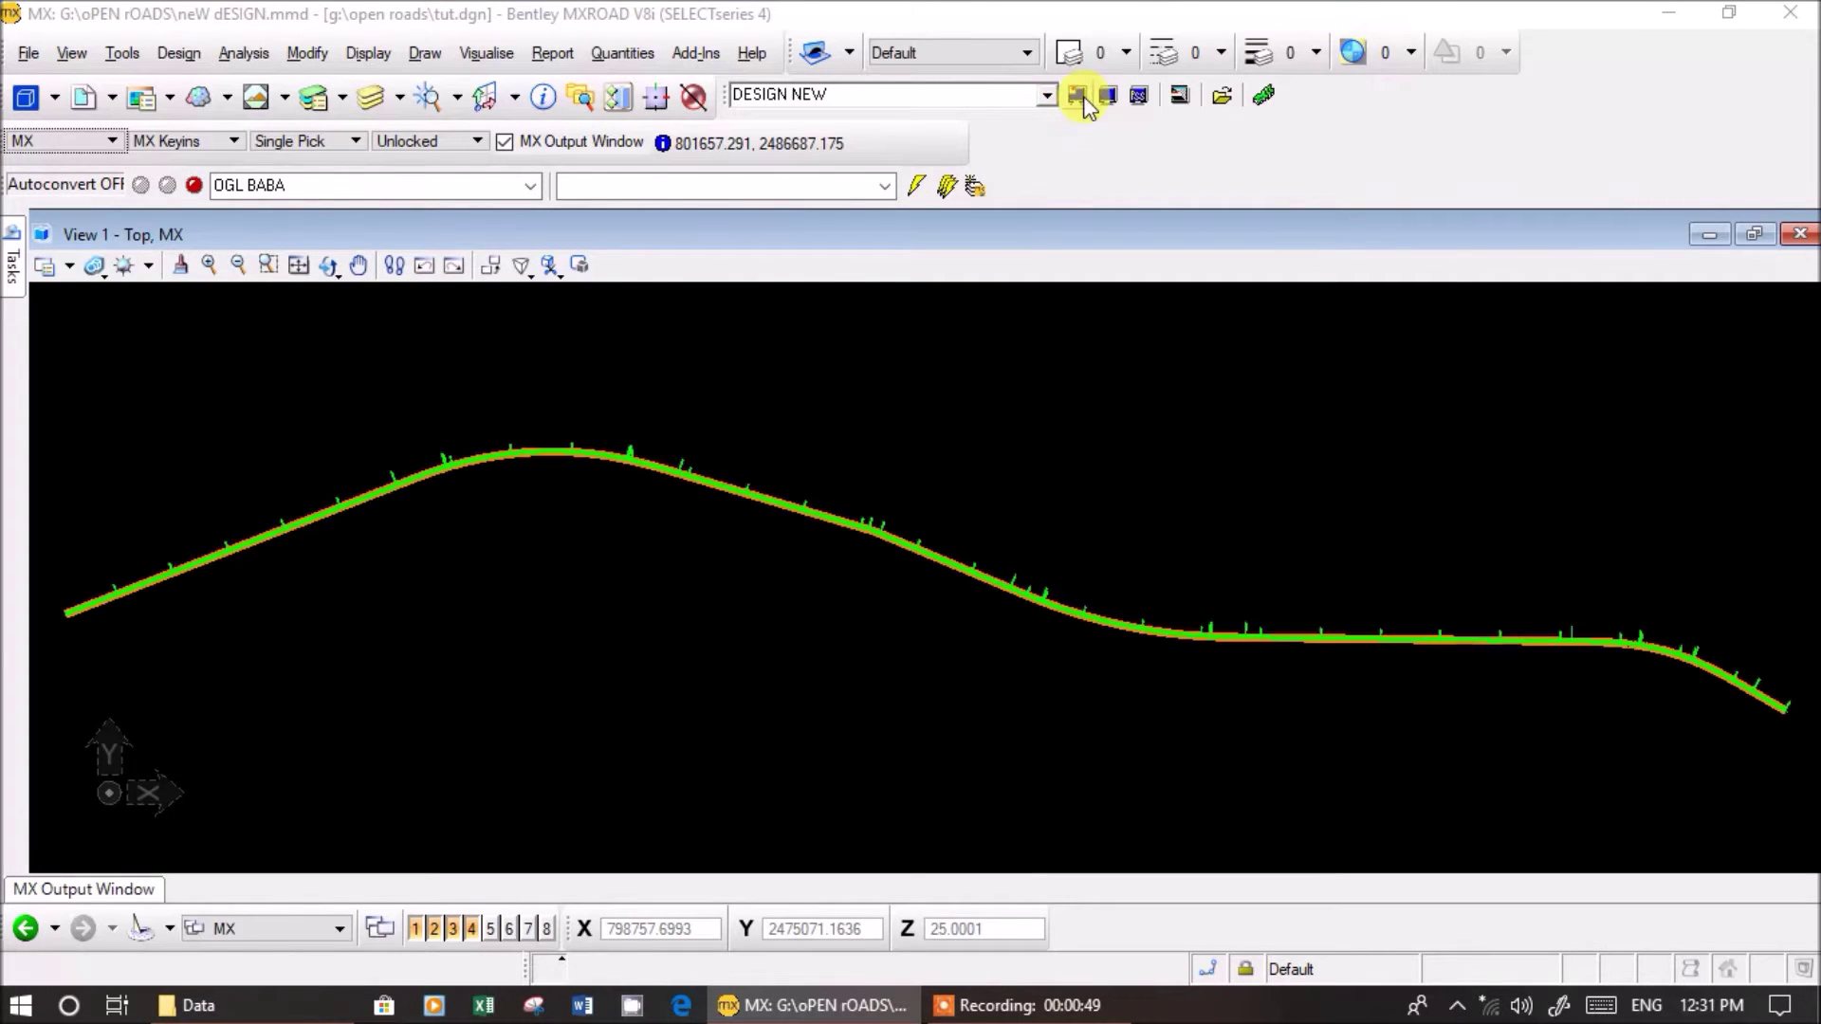
click(1047, 96)
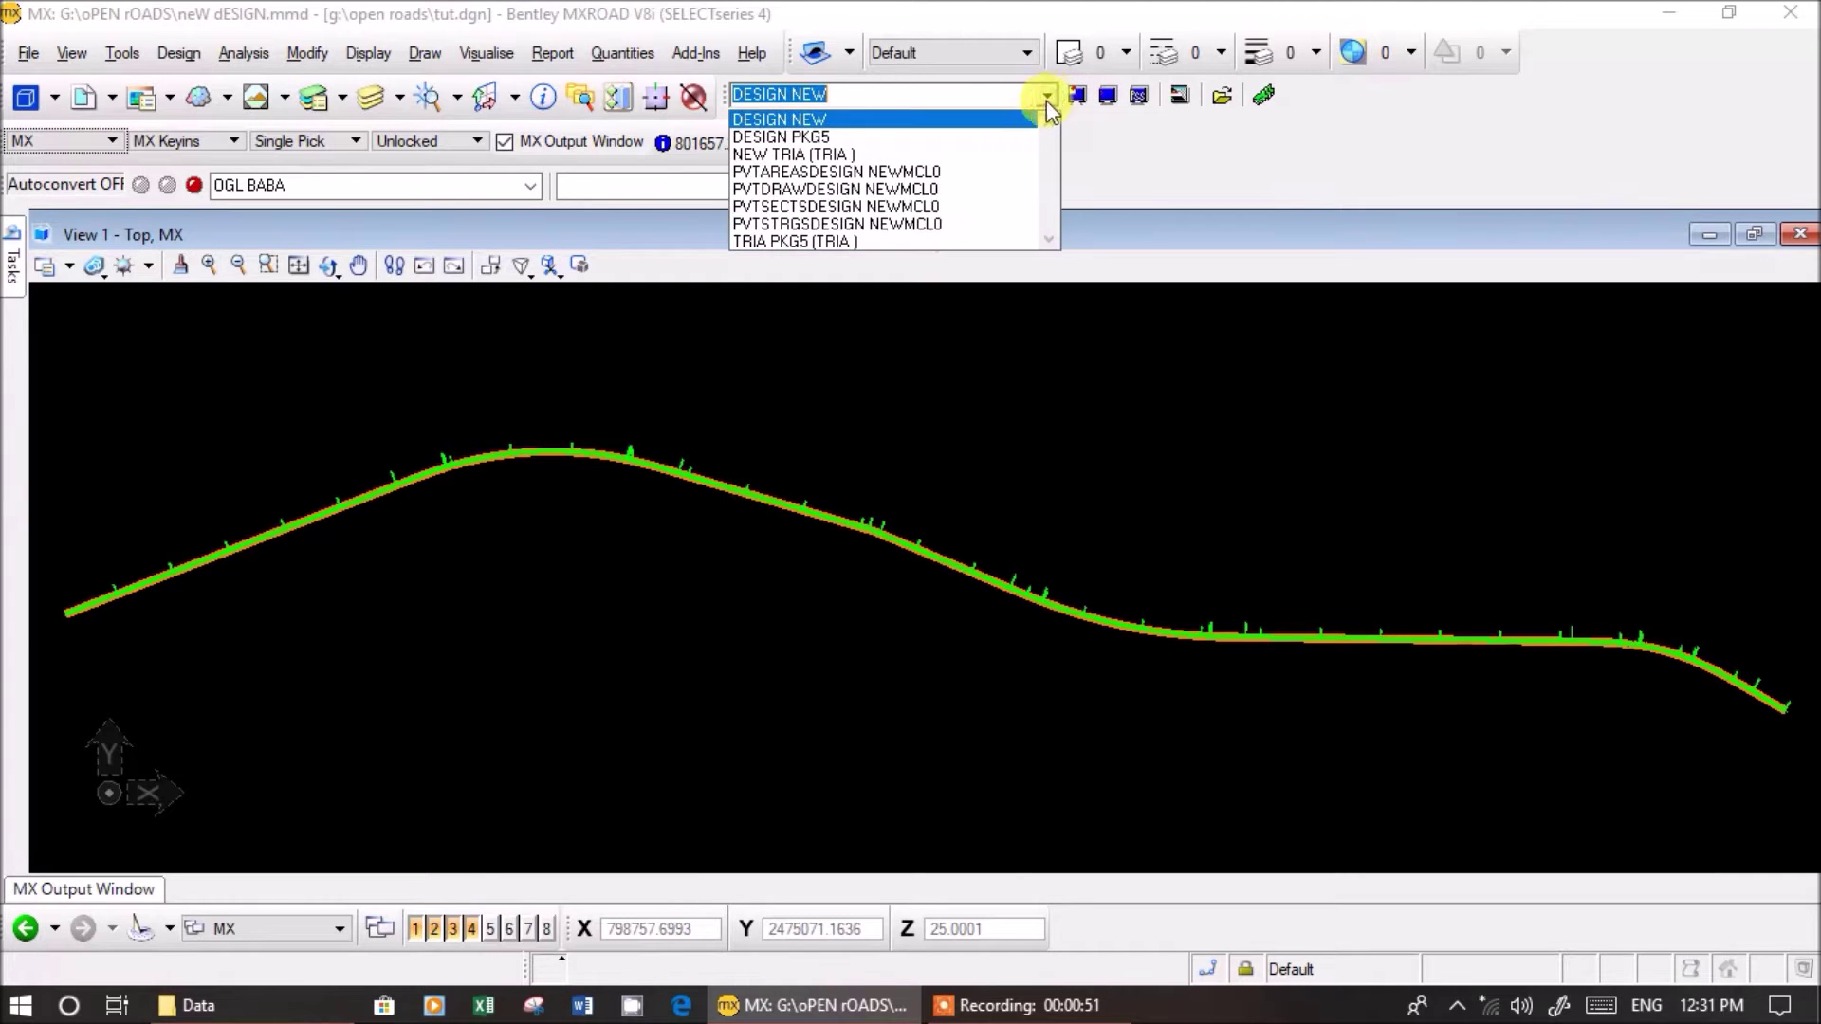
click(972, 138)
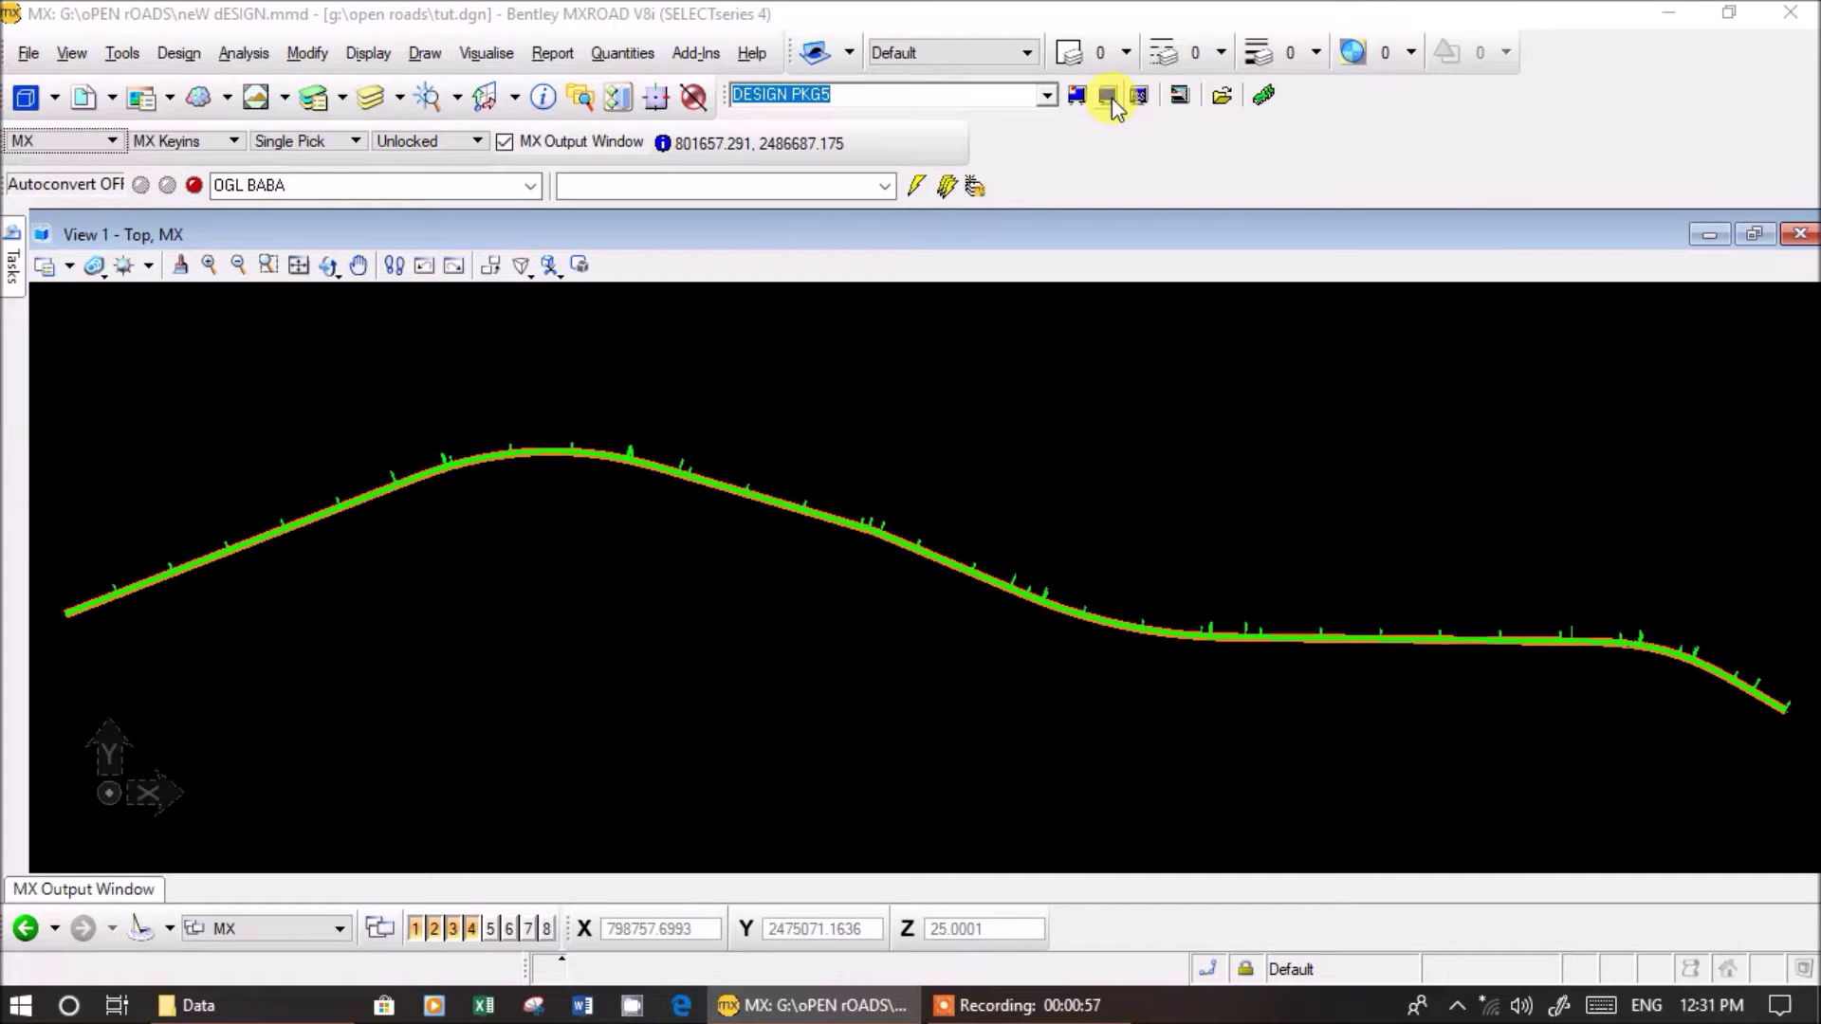
click(1107, 96)
click(1077, 96)
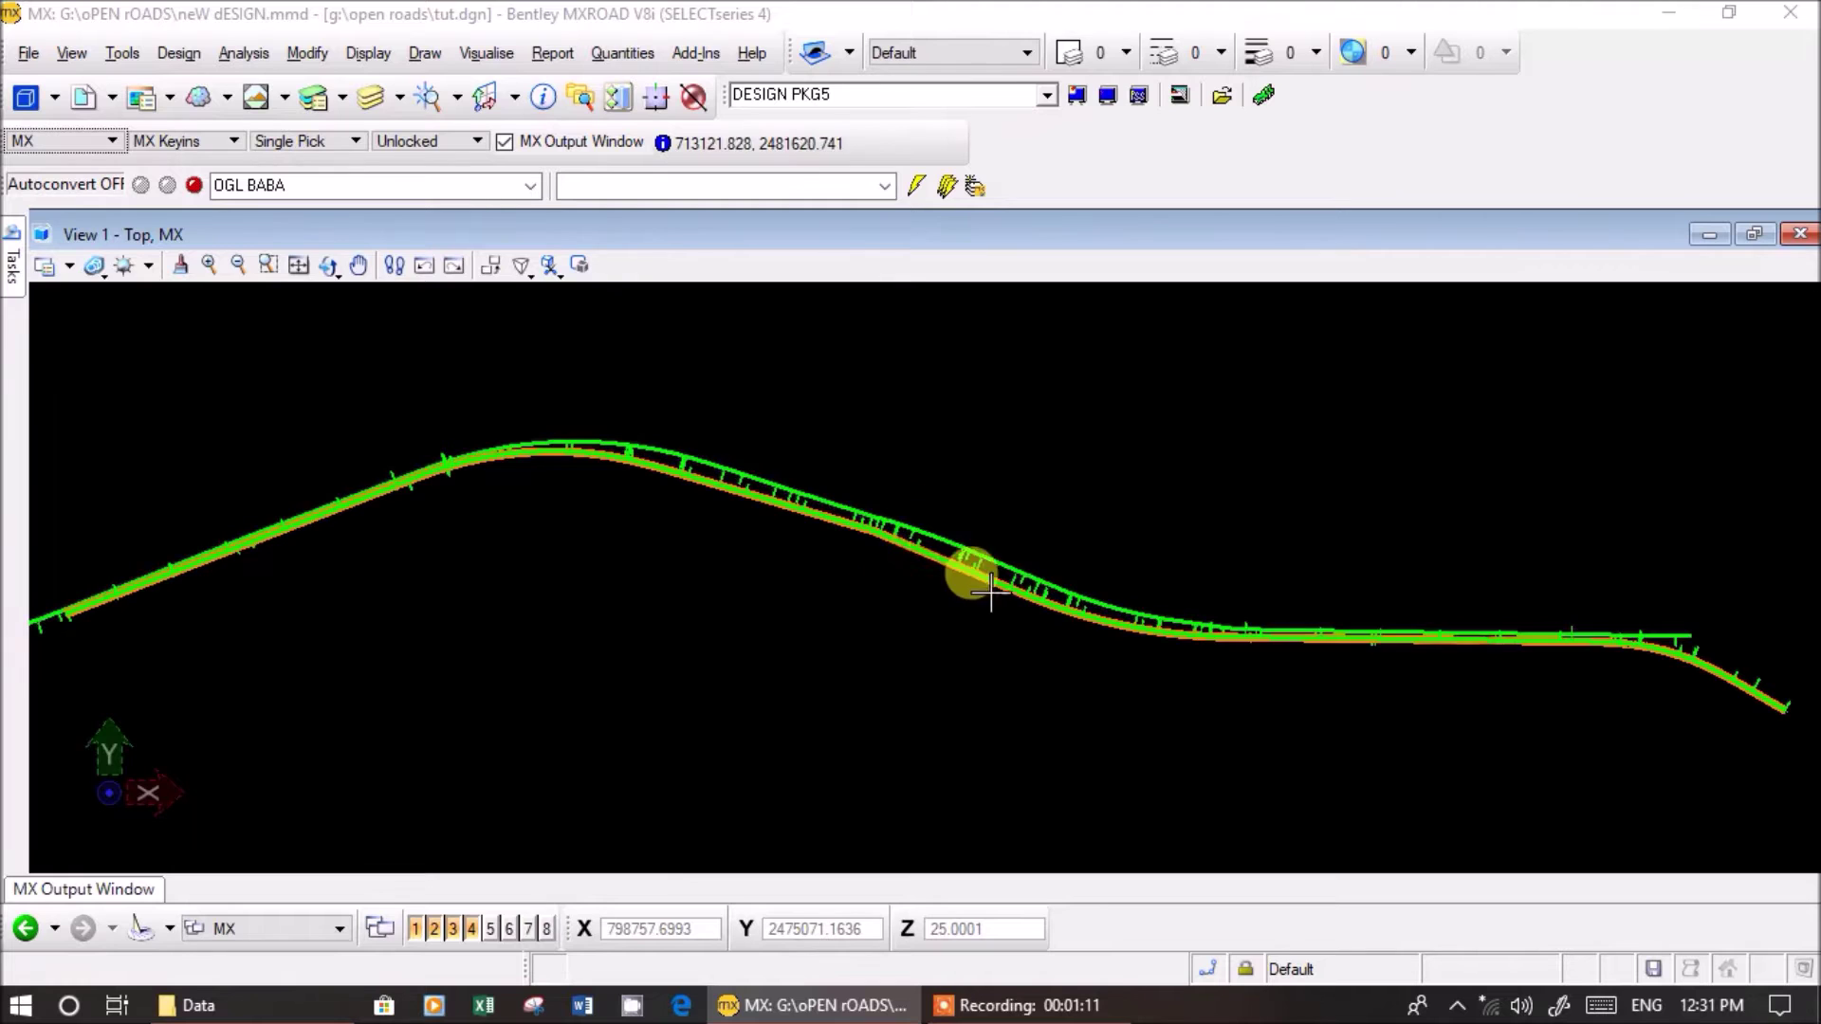
- Remove the DESIGN PKG5 strings, make DESIGN NEW current again and clear it from the view
click(1188, 100)
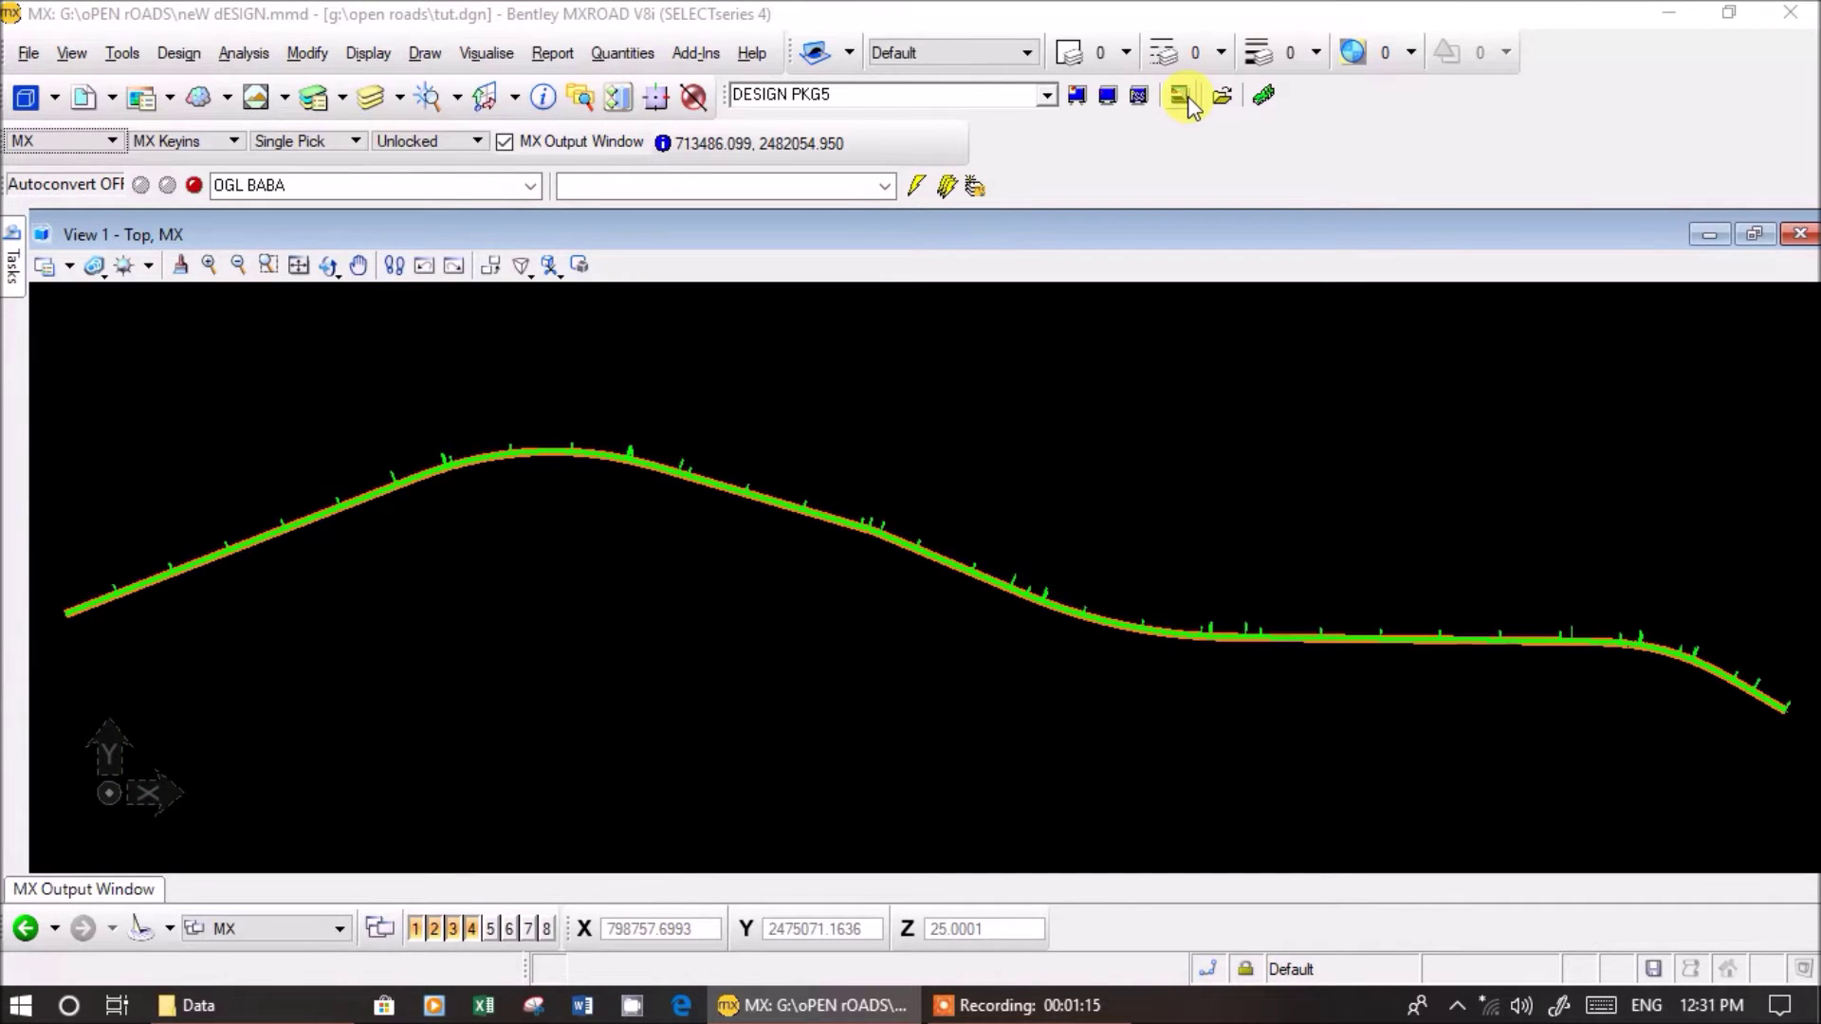
click(1050, 93)
click(952, 124)
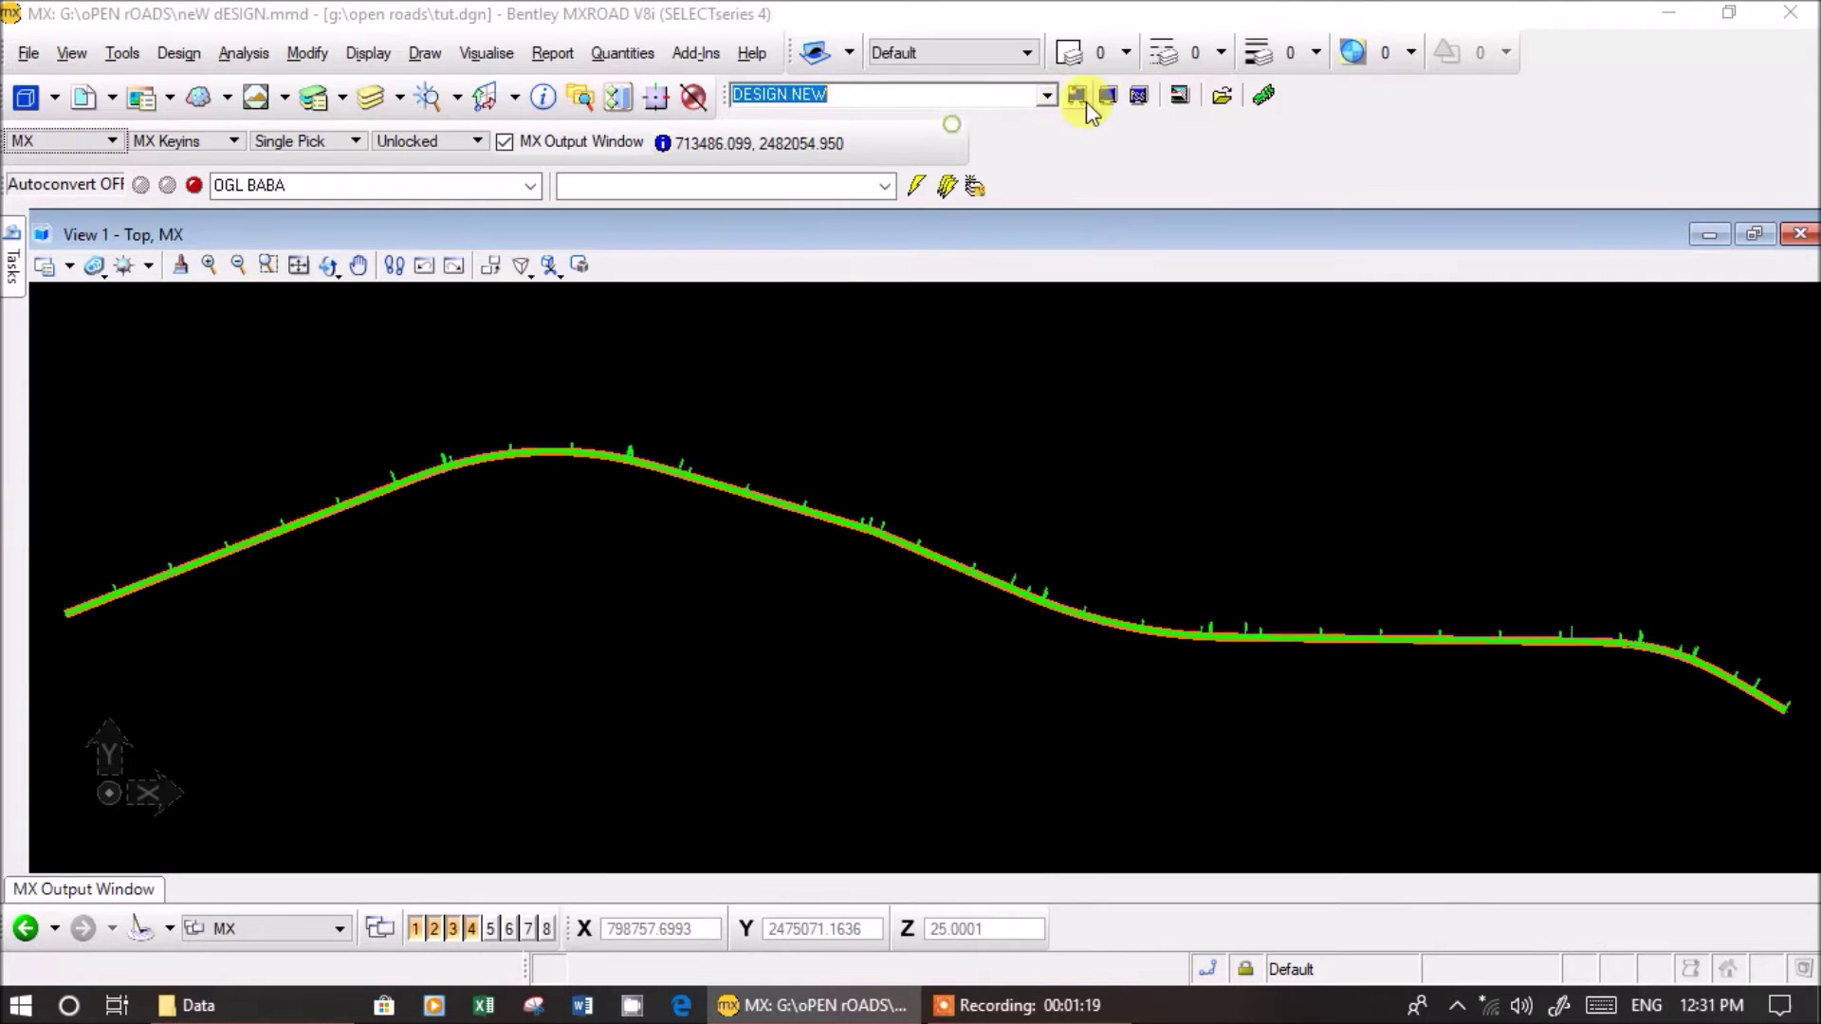
click(1176, 94)
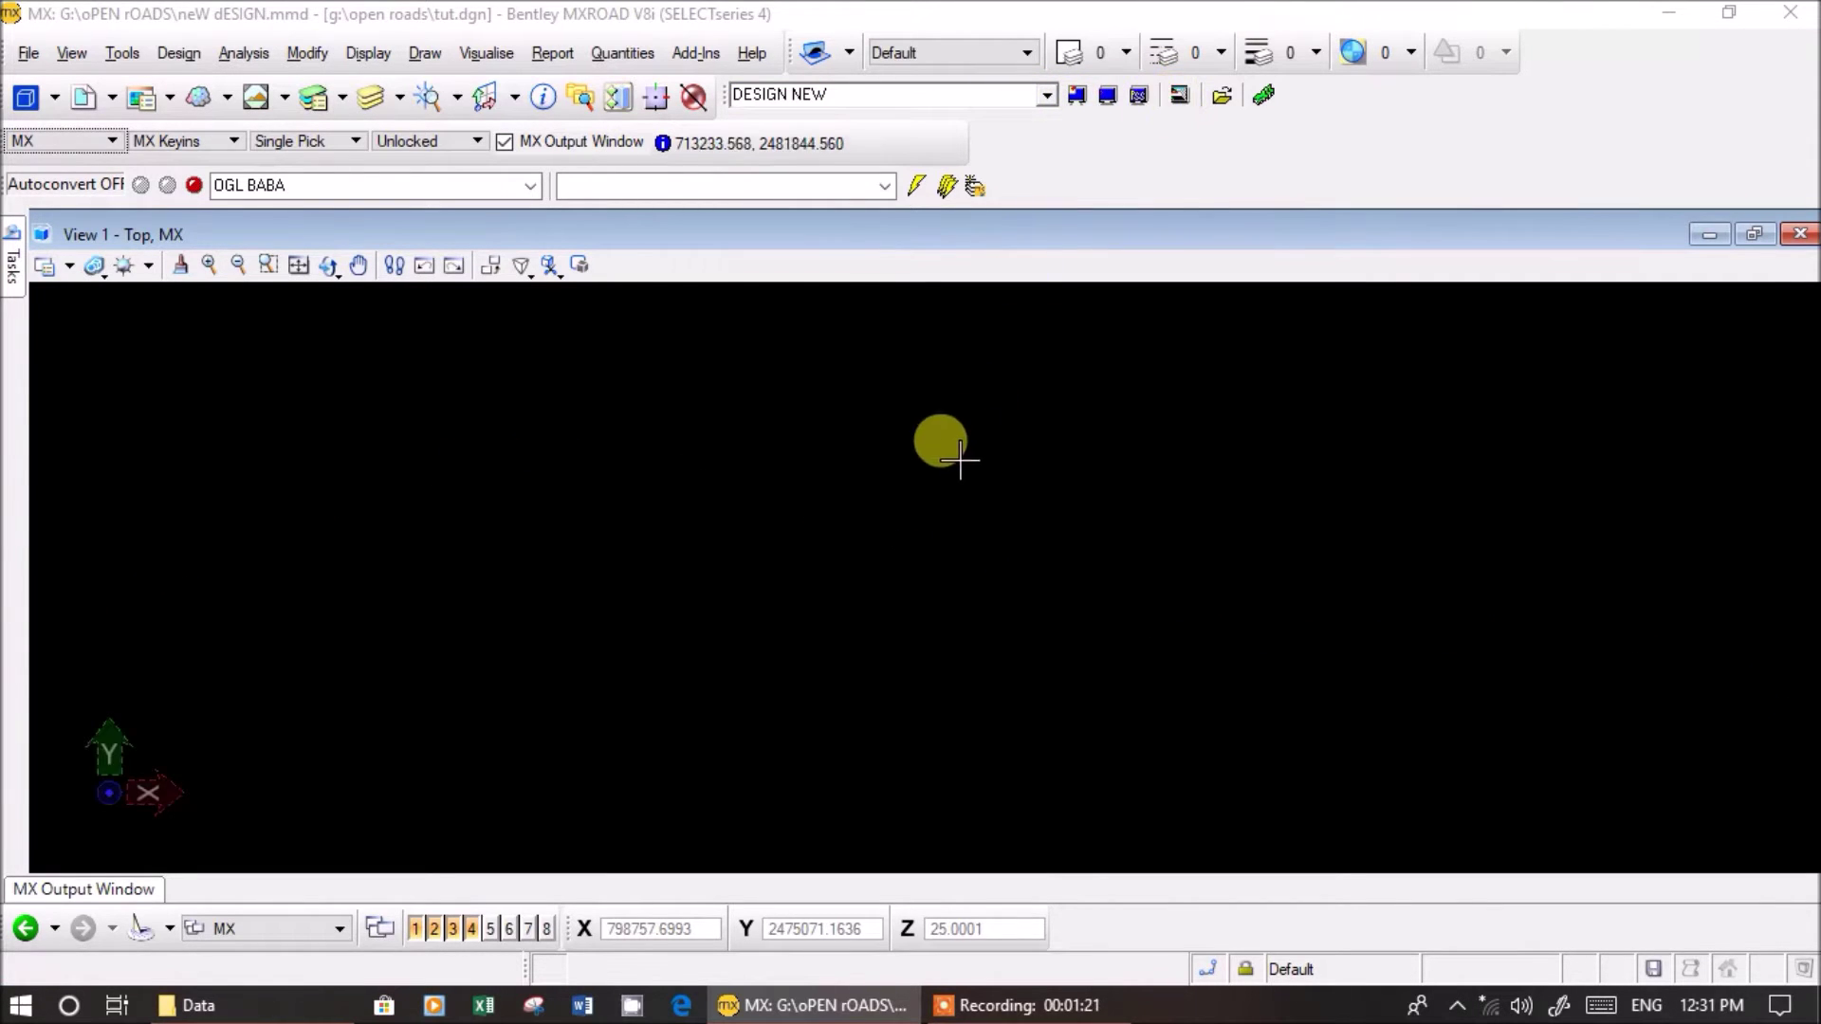
- Open the References list for tut.dgn and confirm no references are attached
click(108, 101)
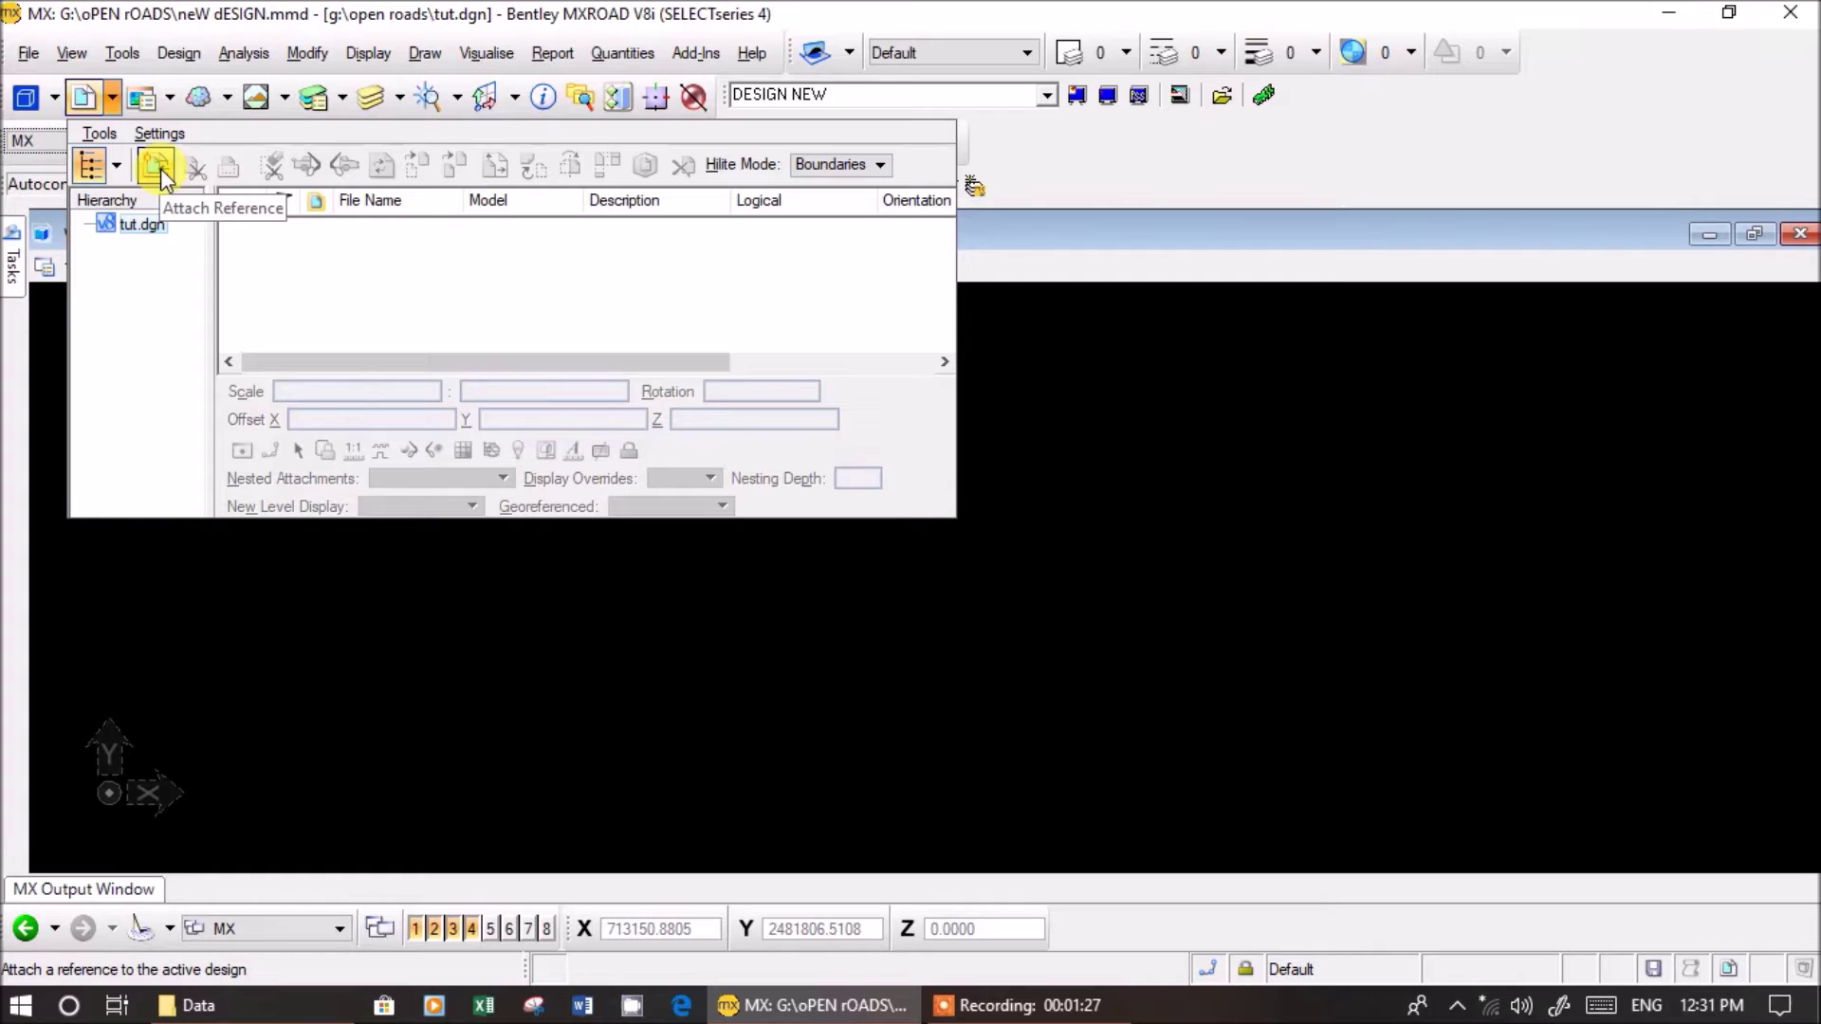
click(372, 98)
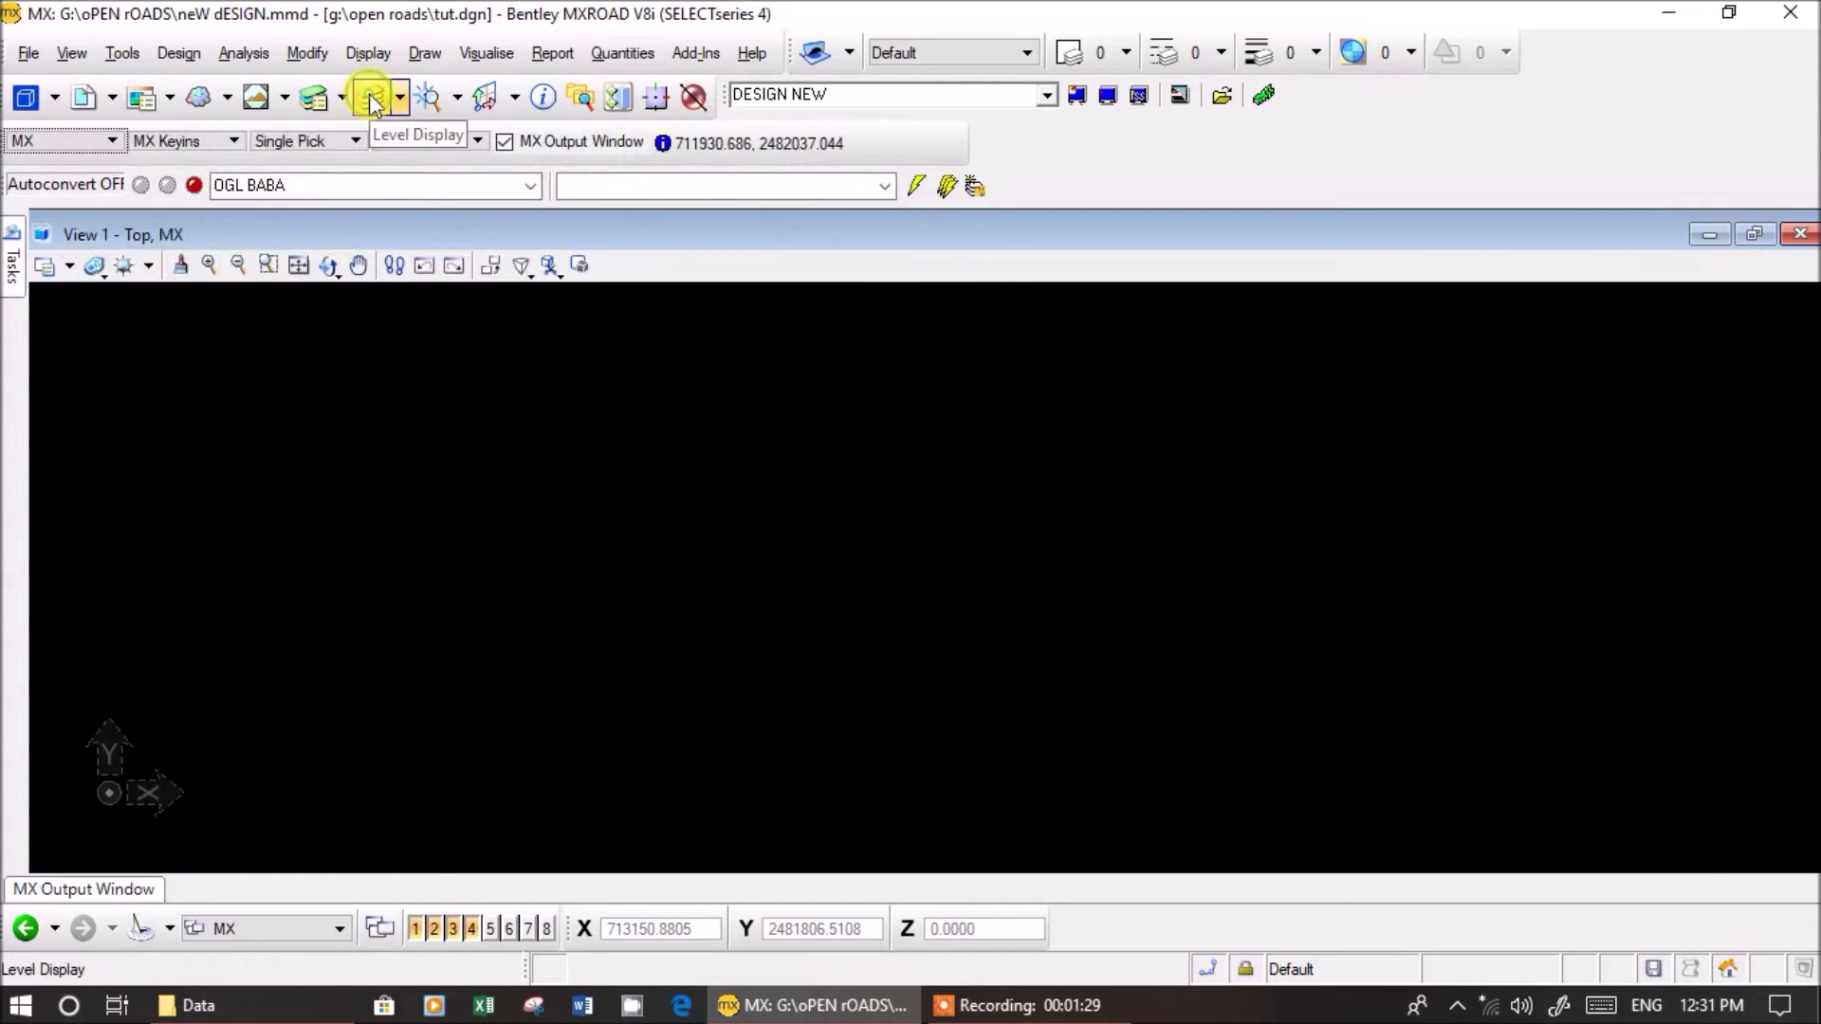
click(114, 101)
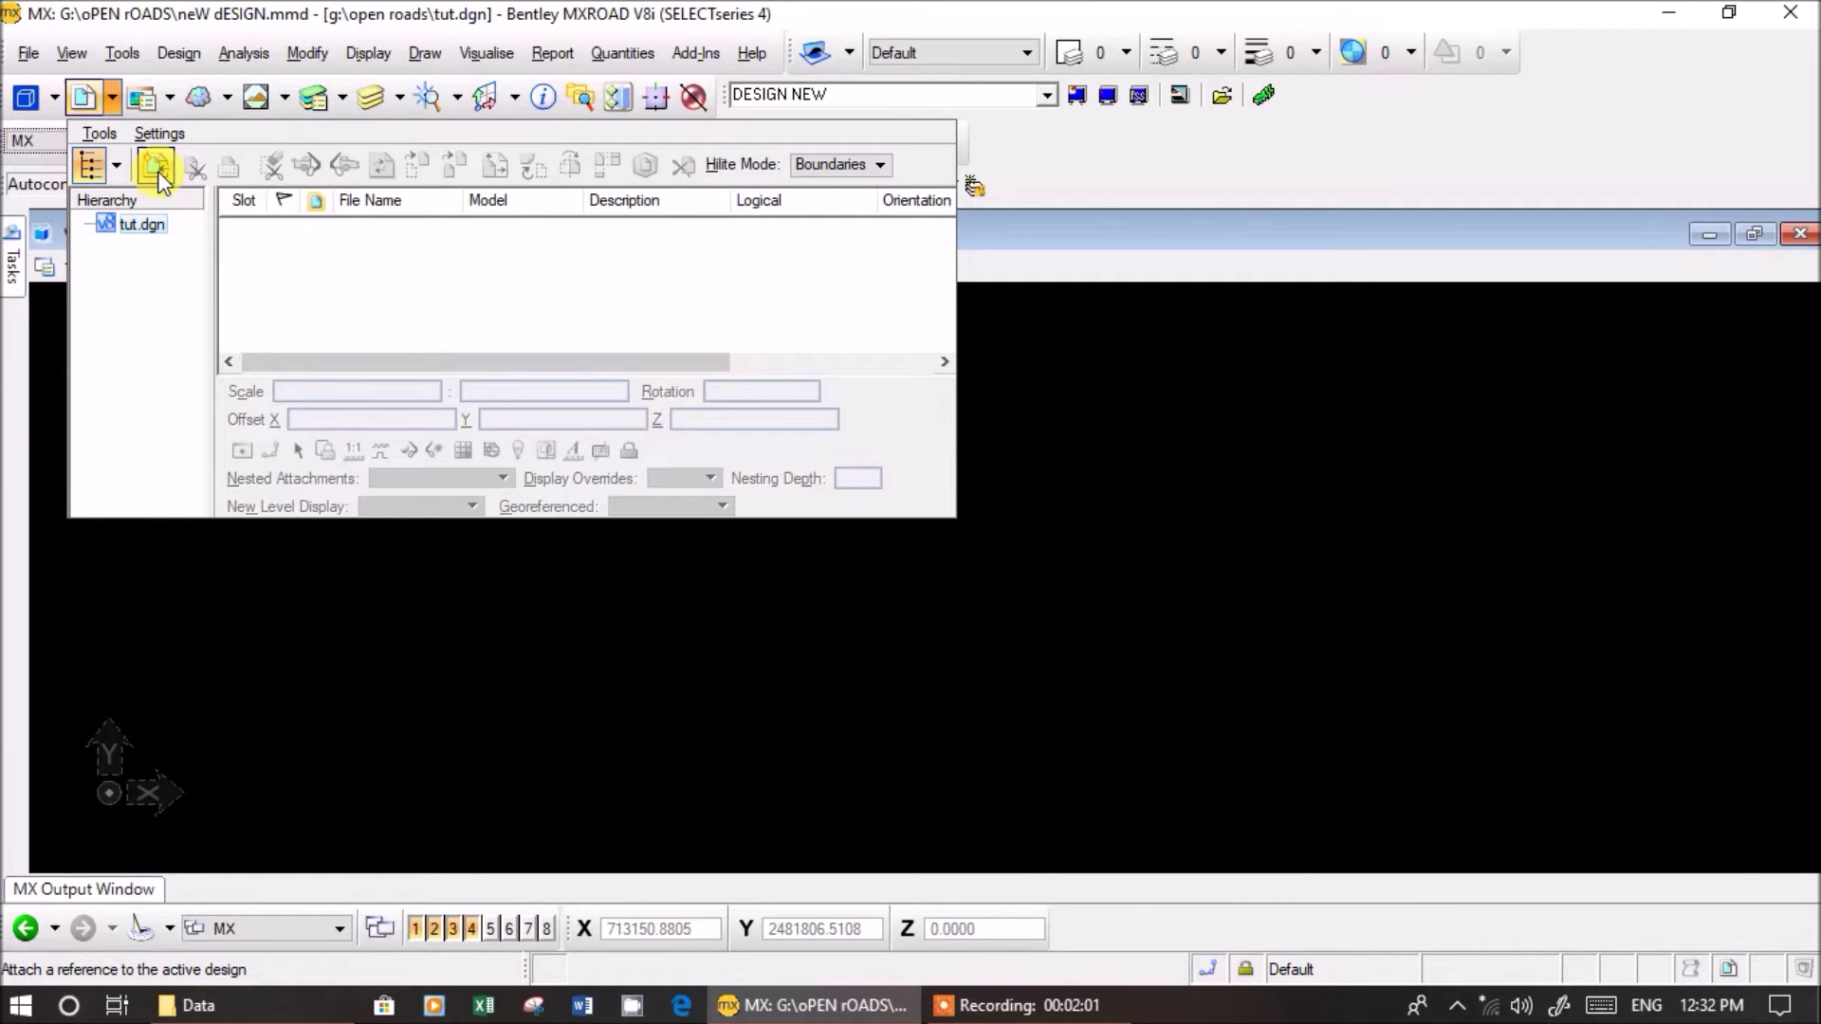
click(1203, 379)
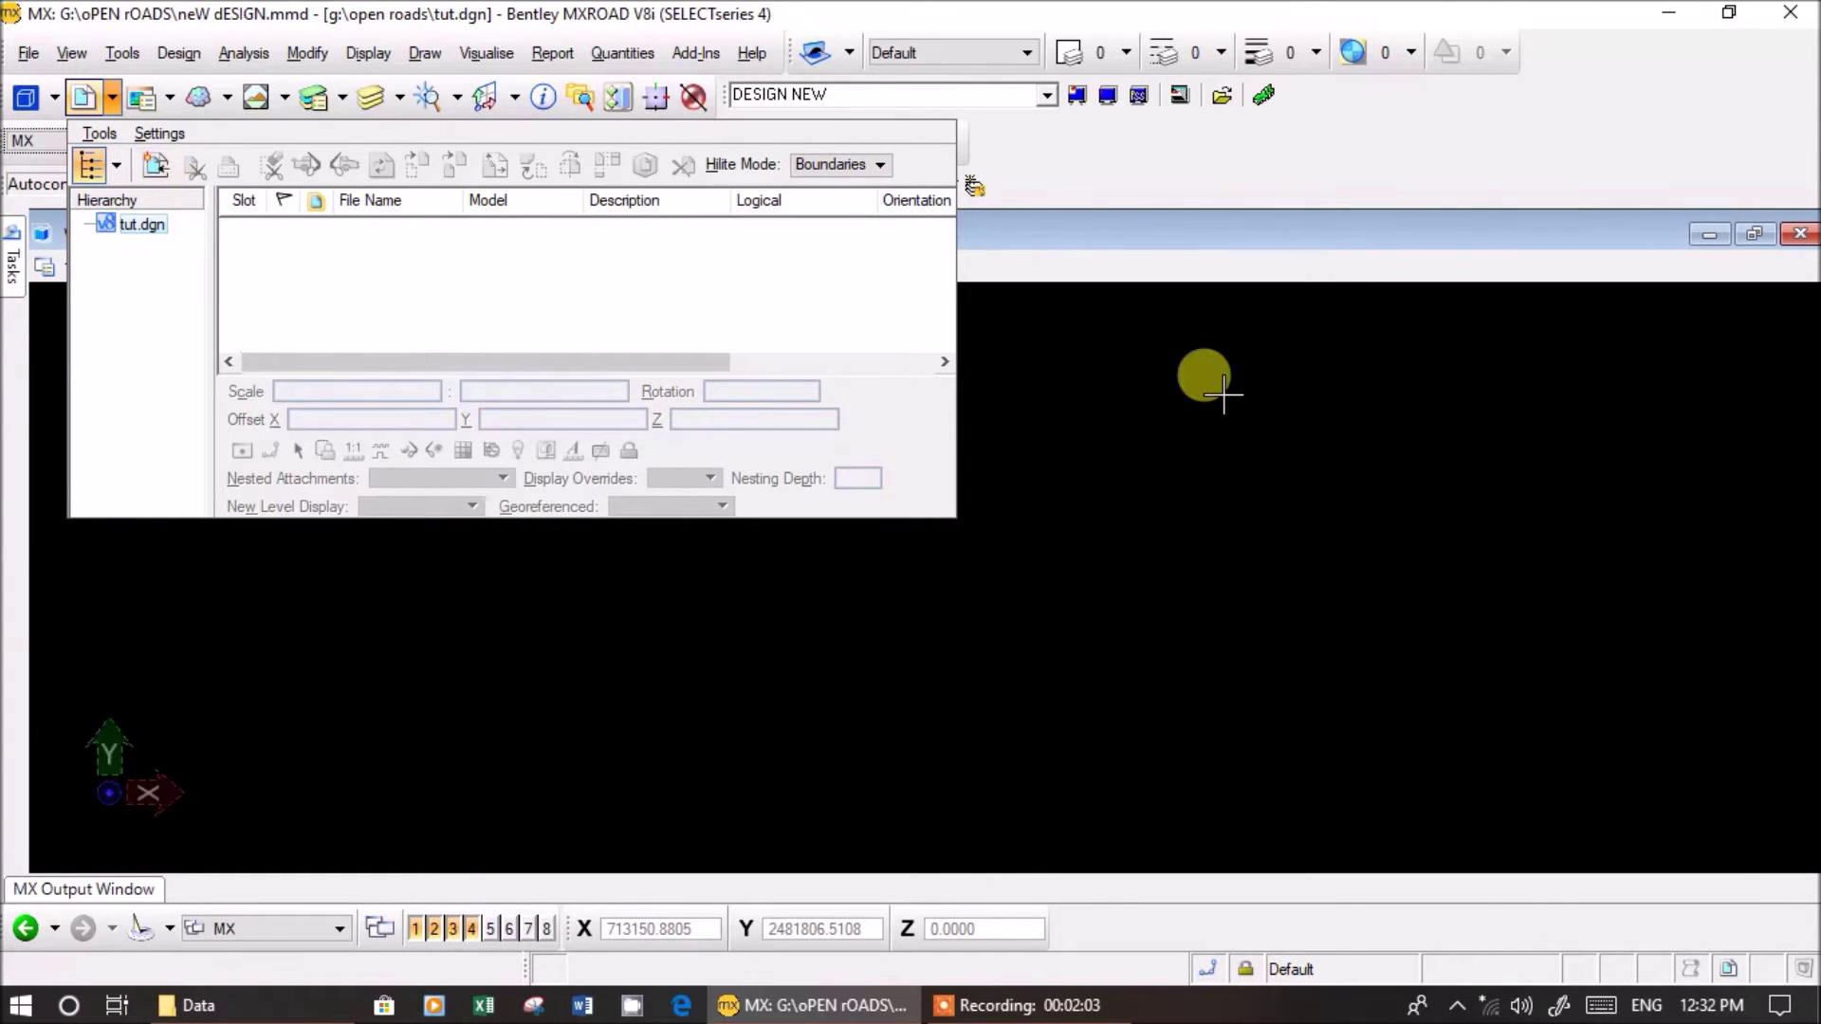
- Start an ASCII Input import of points data pkg-3.csv using a new file format
click(28, 57)
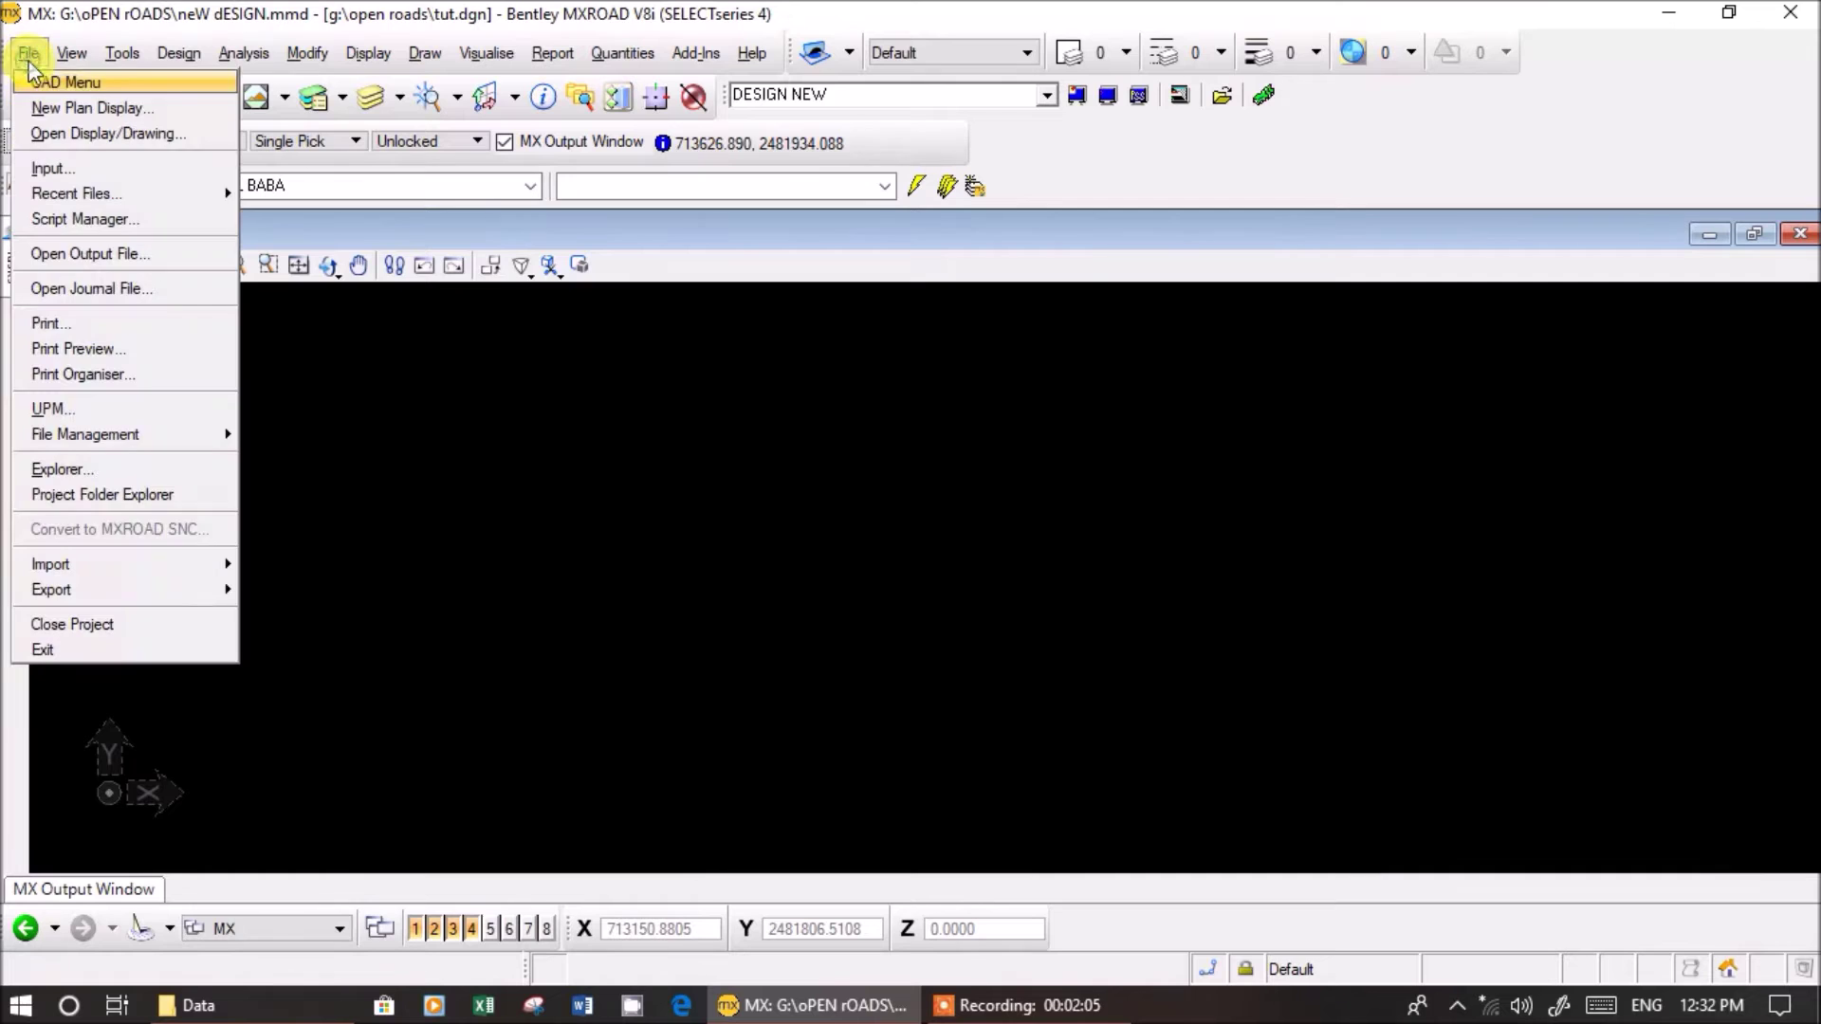
mouse_move(127, 567)
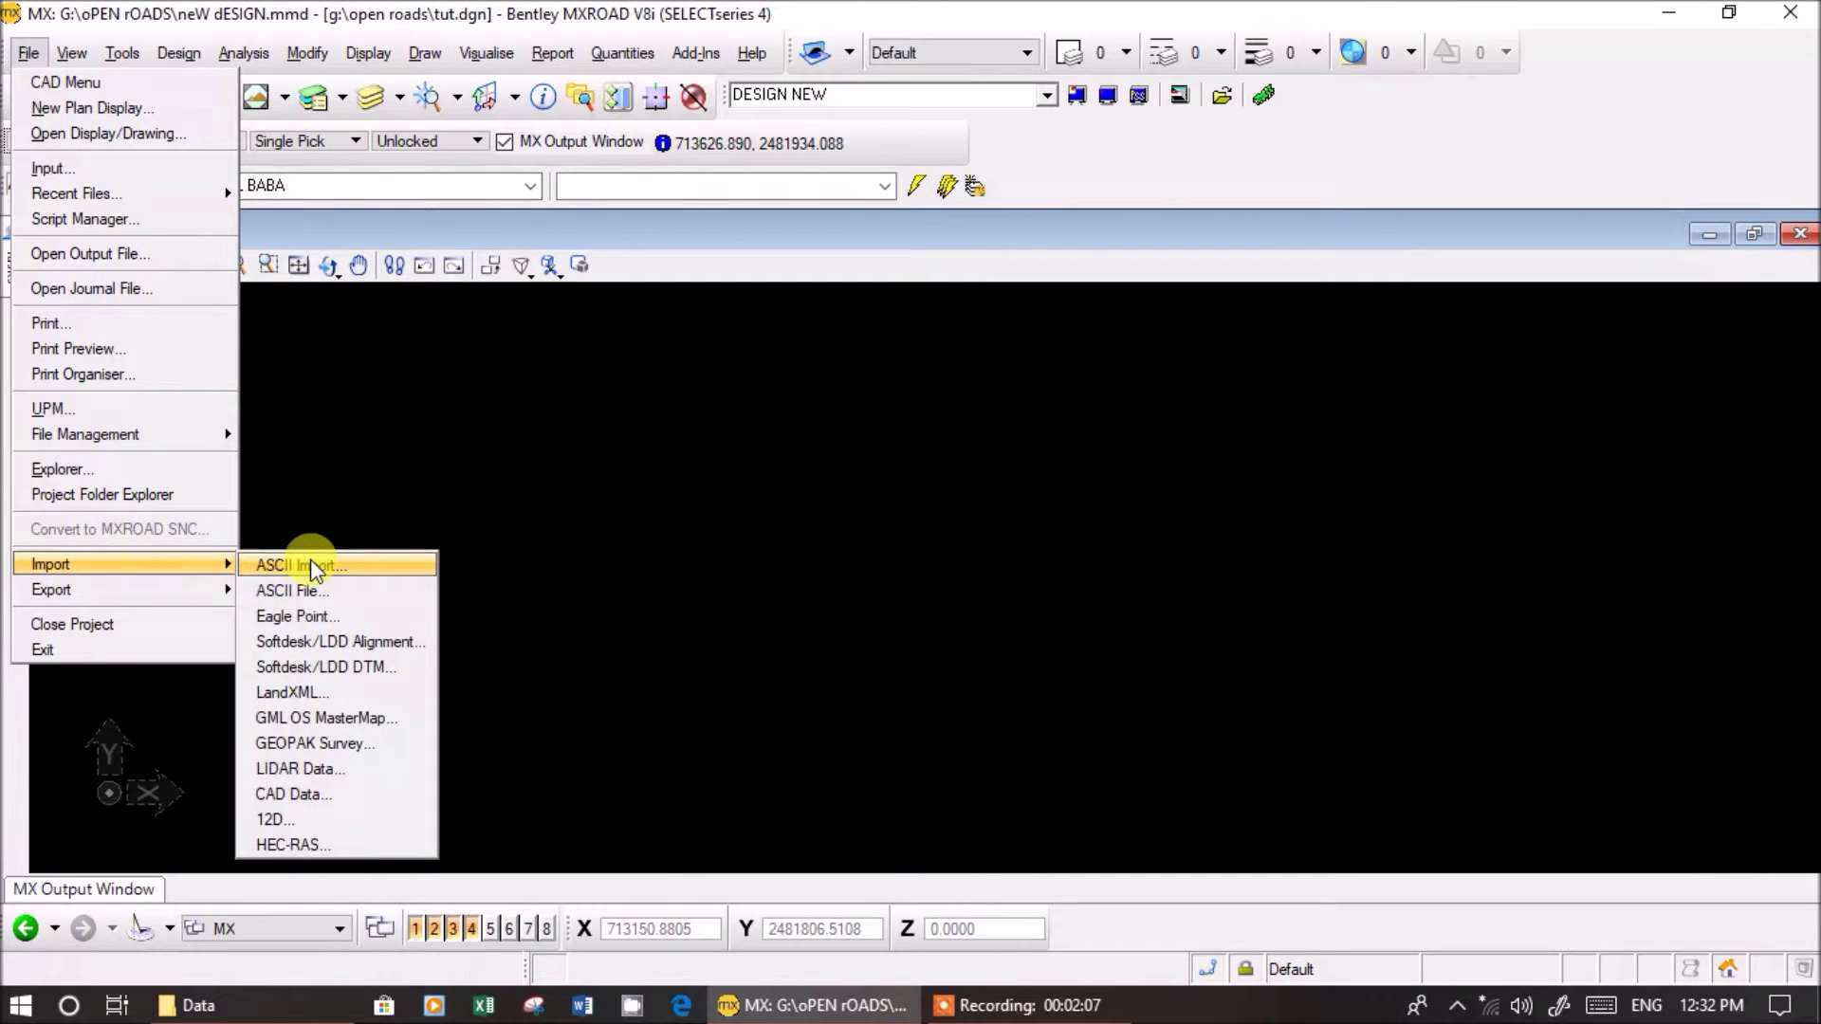
click(310, 560)
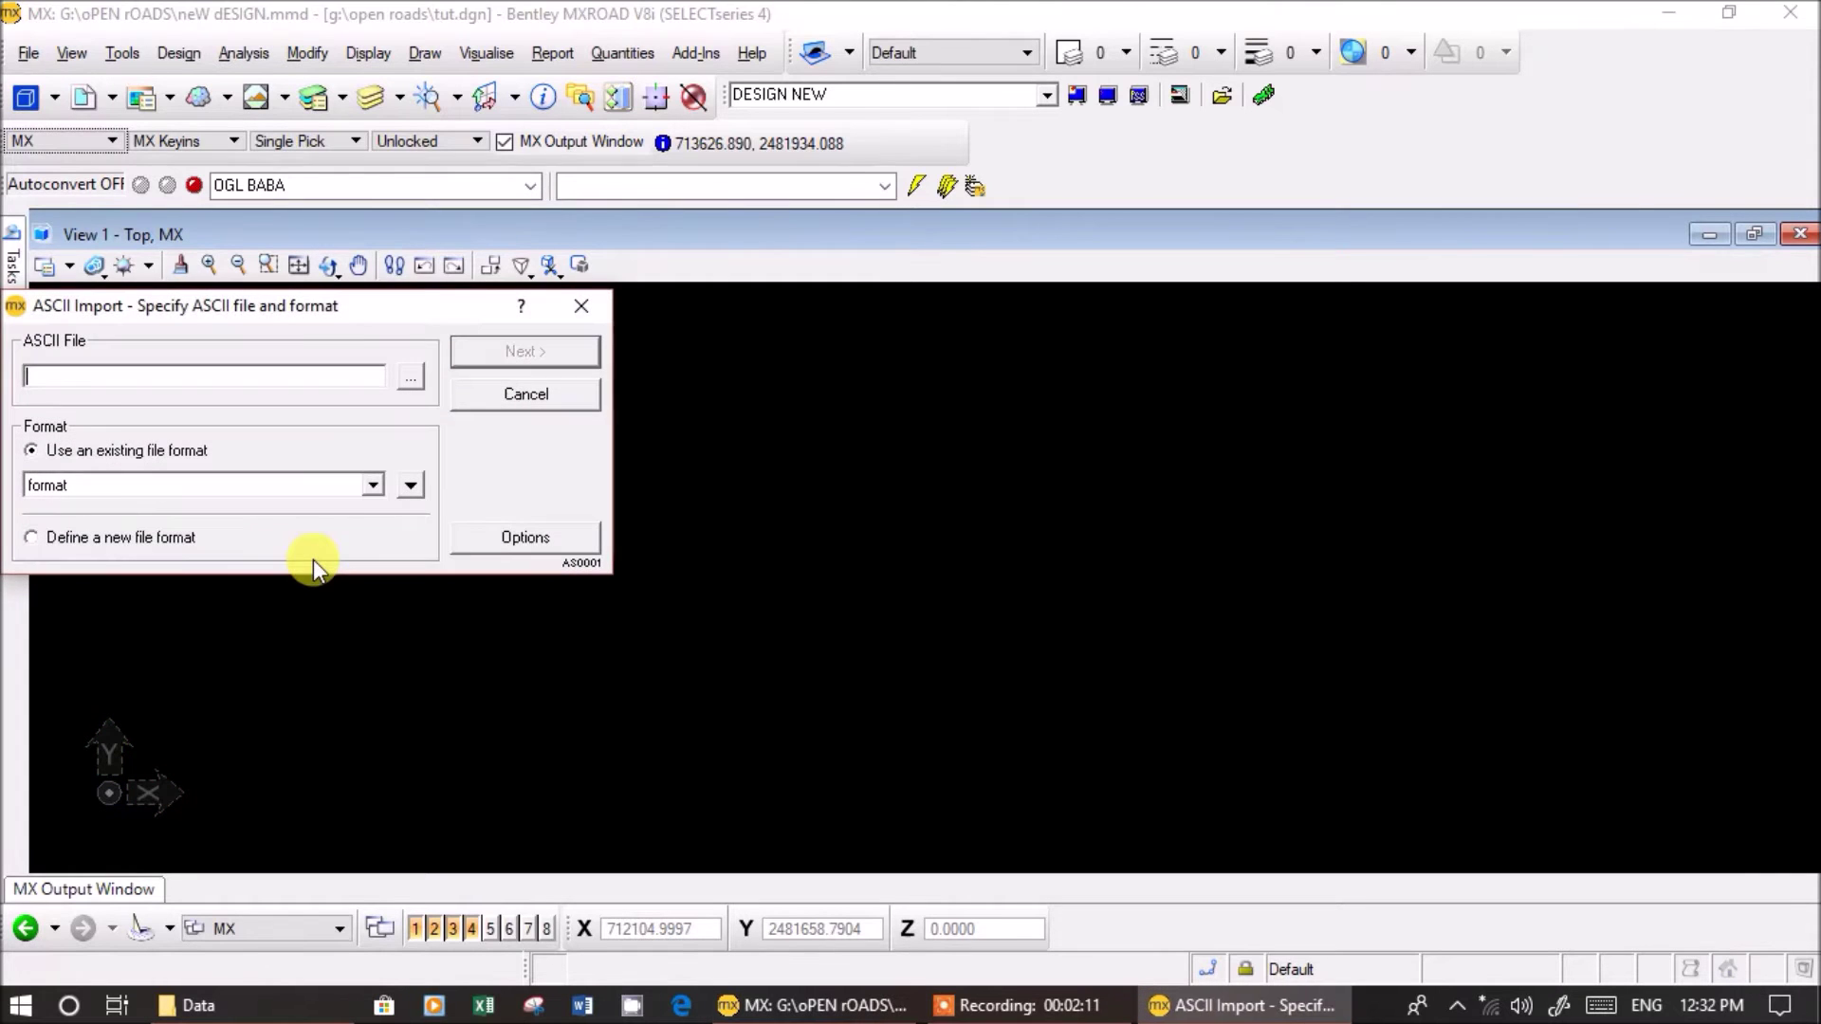
click(85, 537)
click(409, 377)
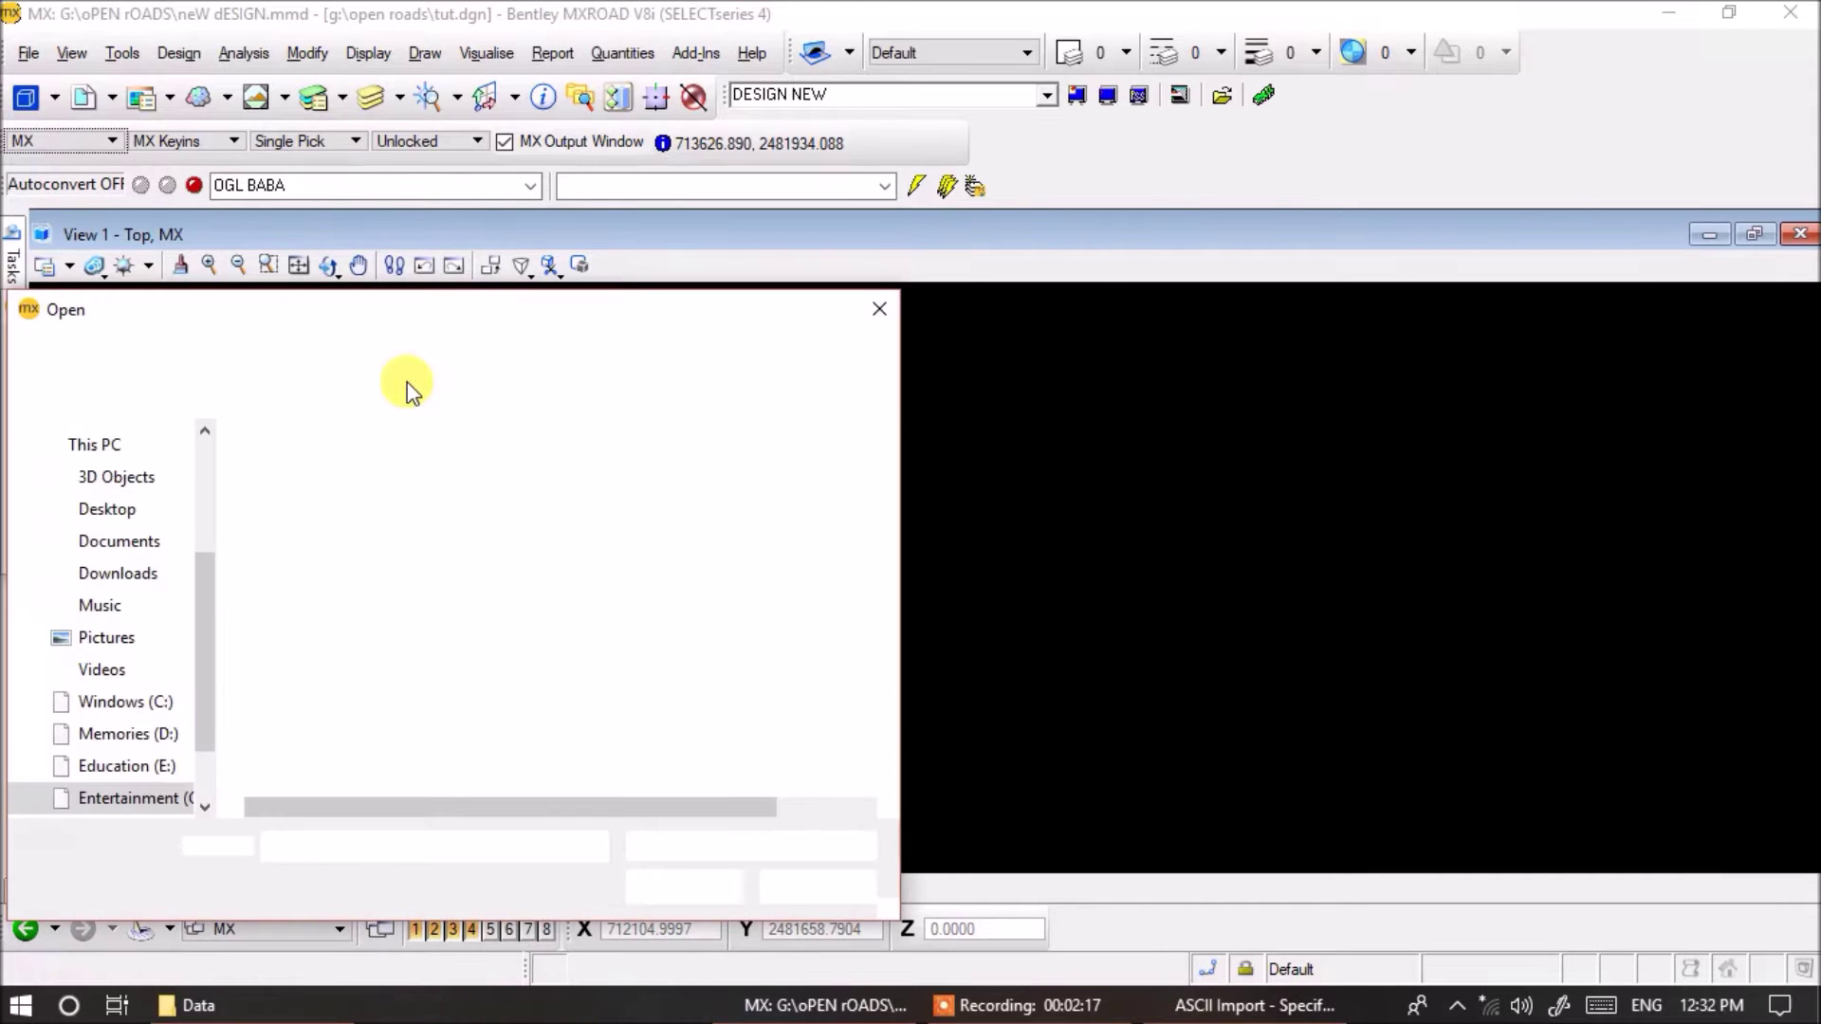
click(339, 533)
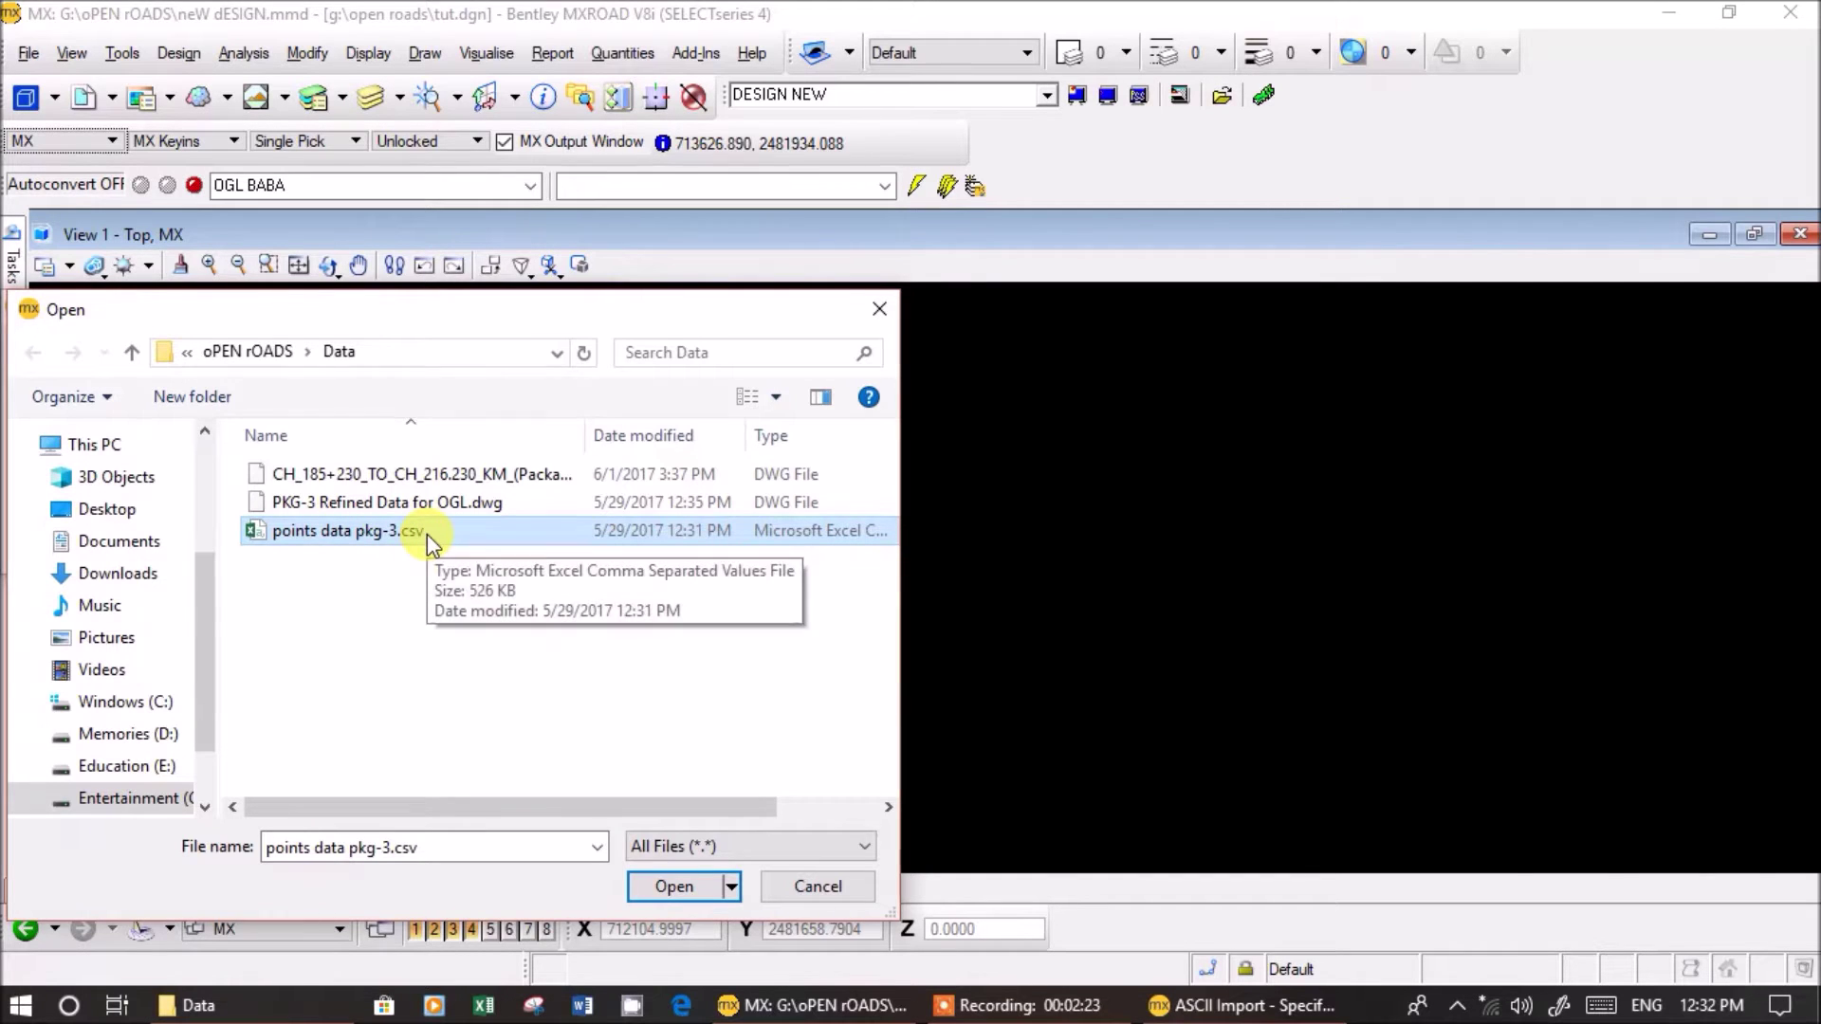
click(662, 889)
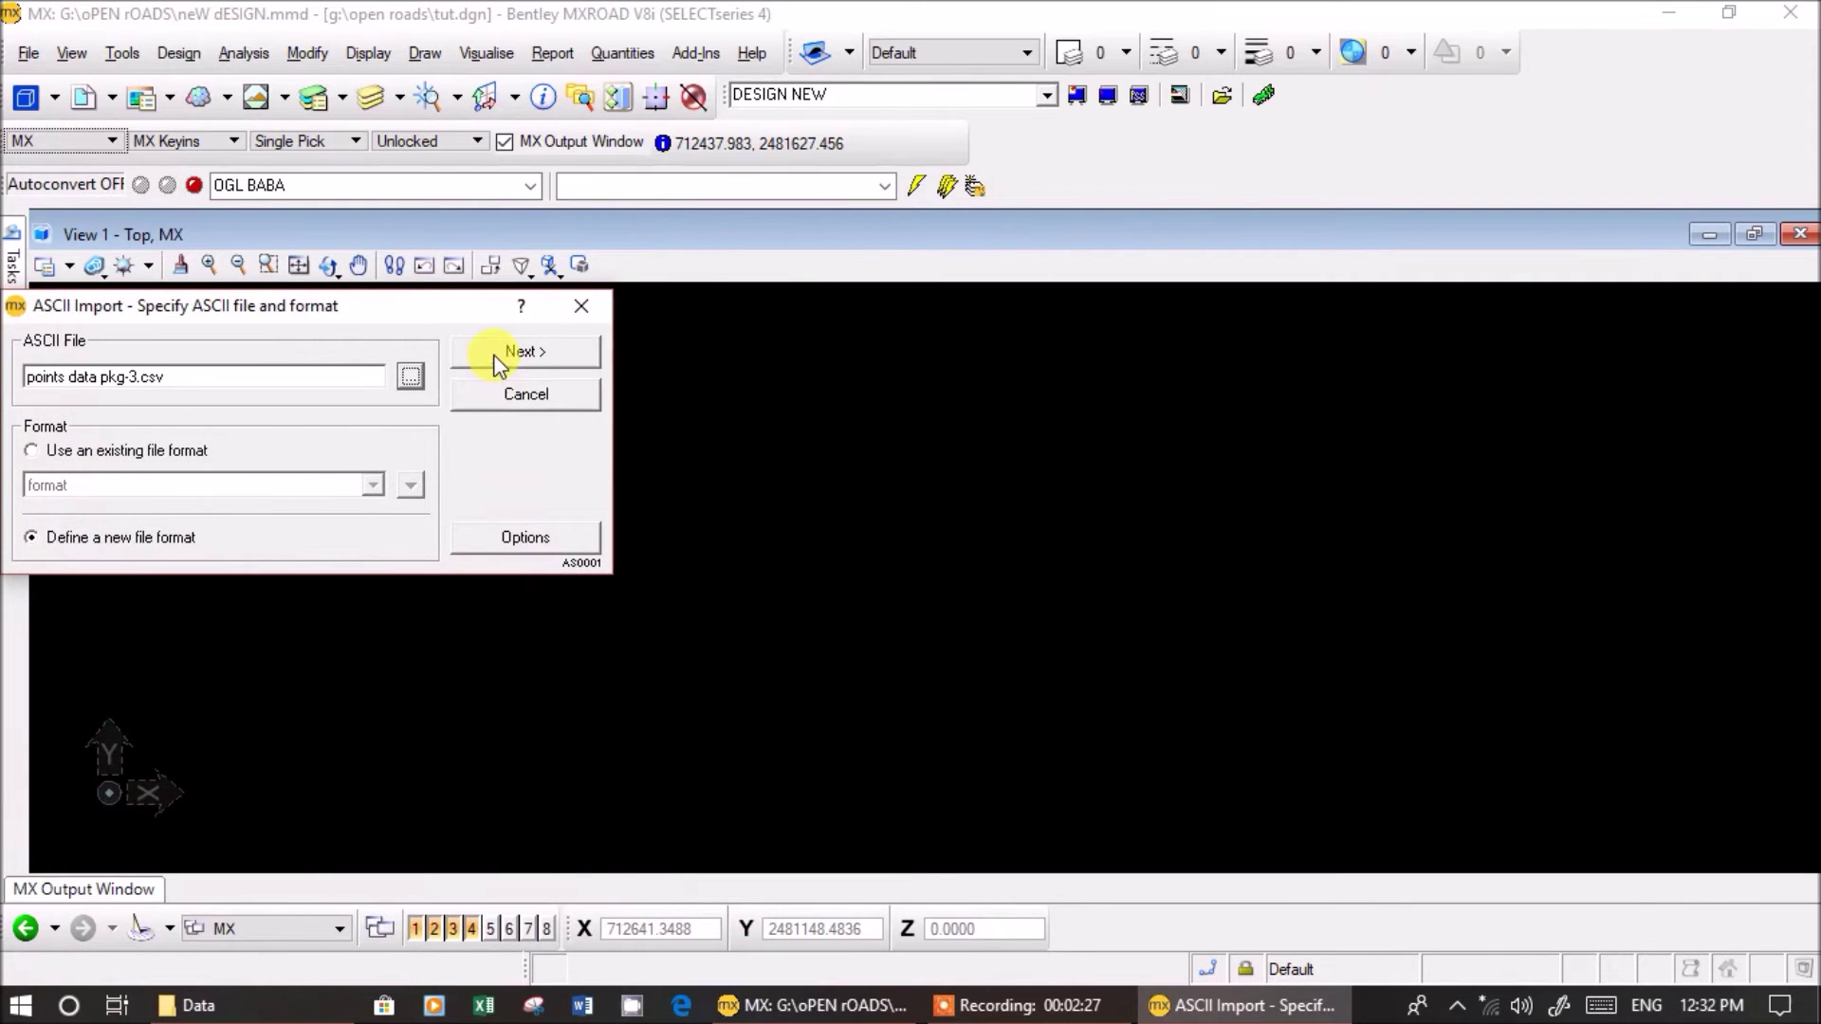
- Set the import file format to character delimited with a comma separator
click(499, 356)
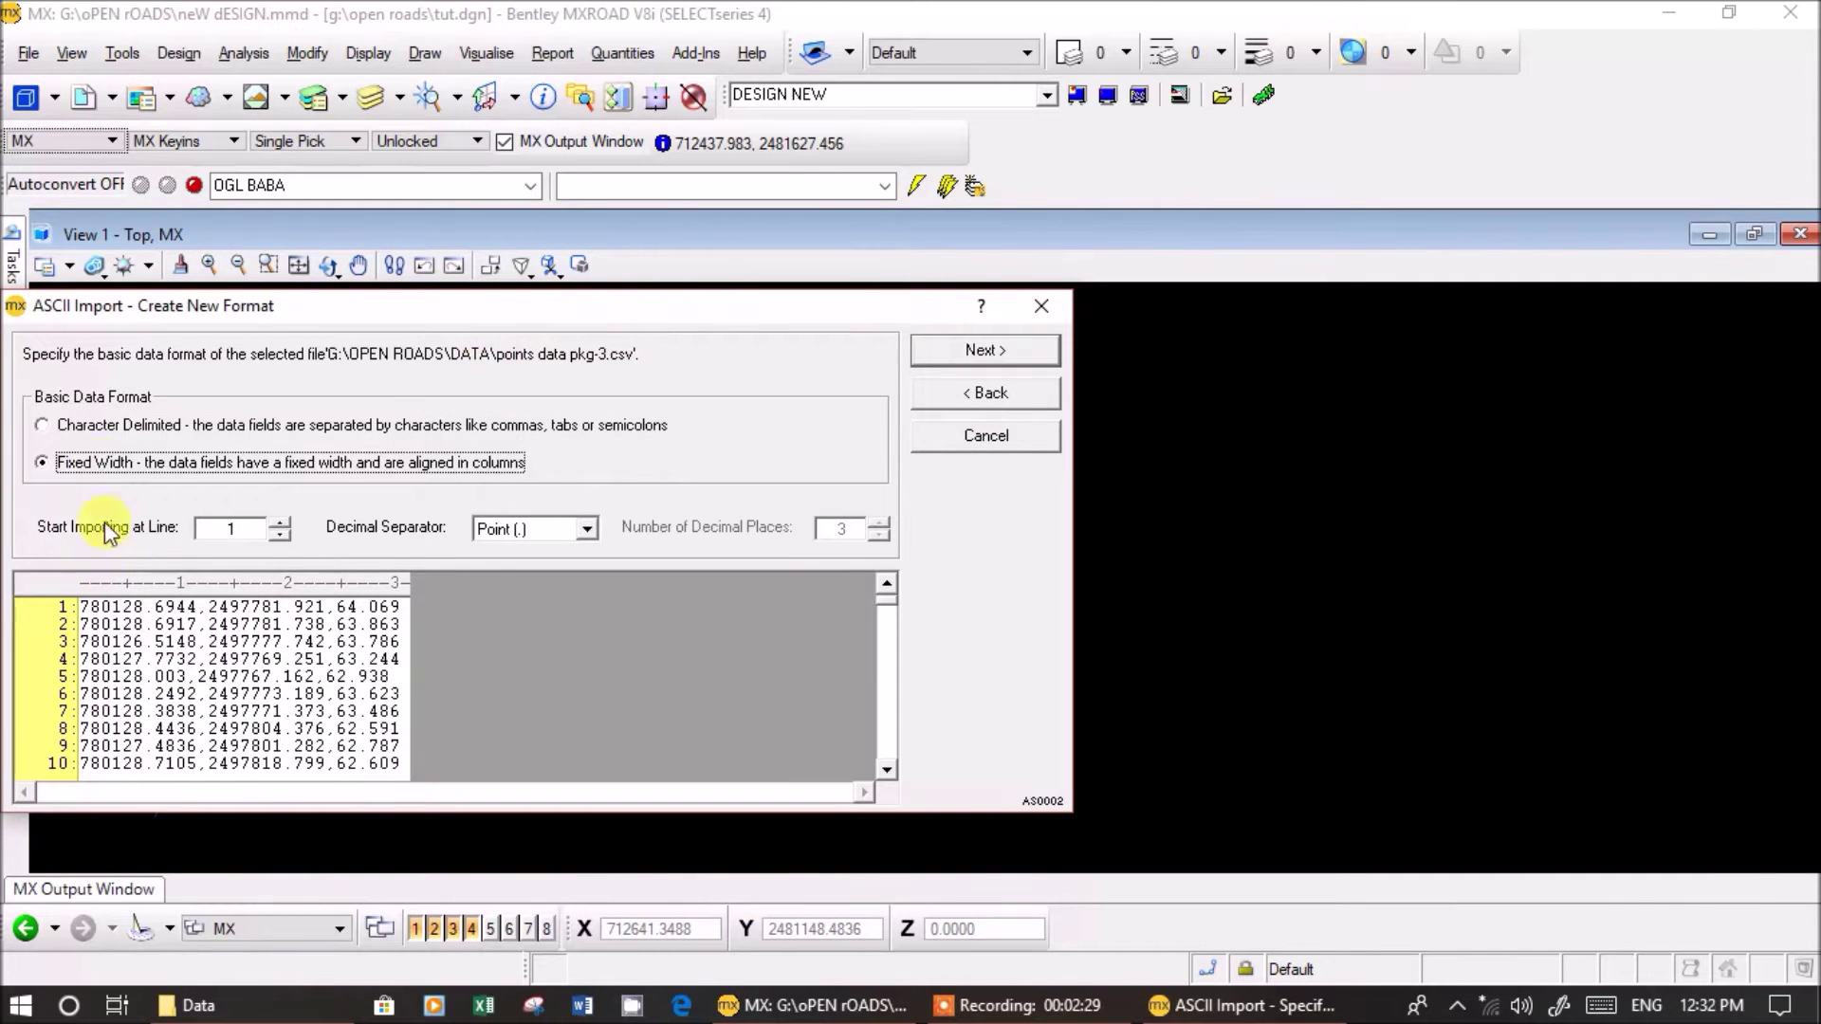
click(114, 425)
click(945, 353)
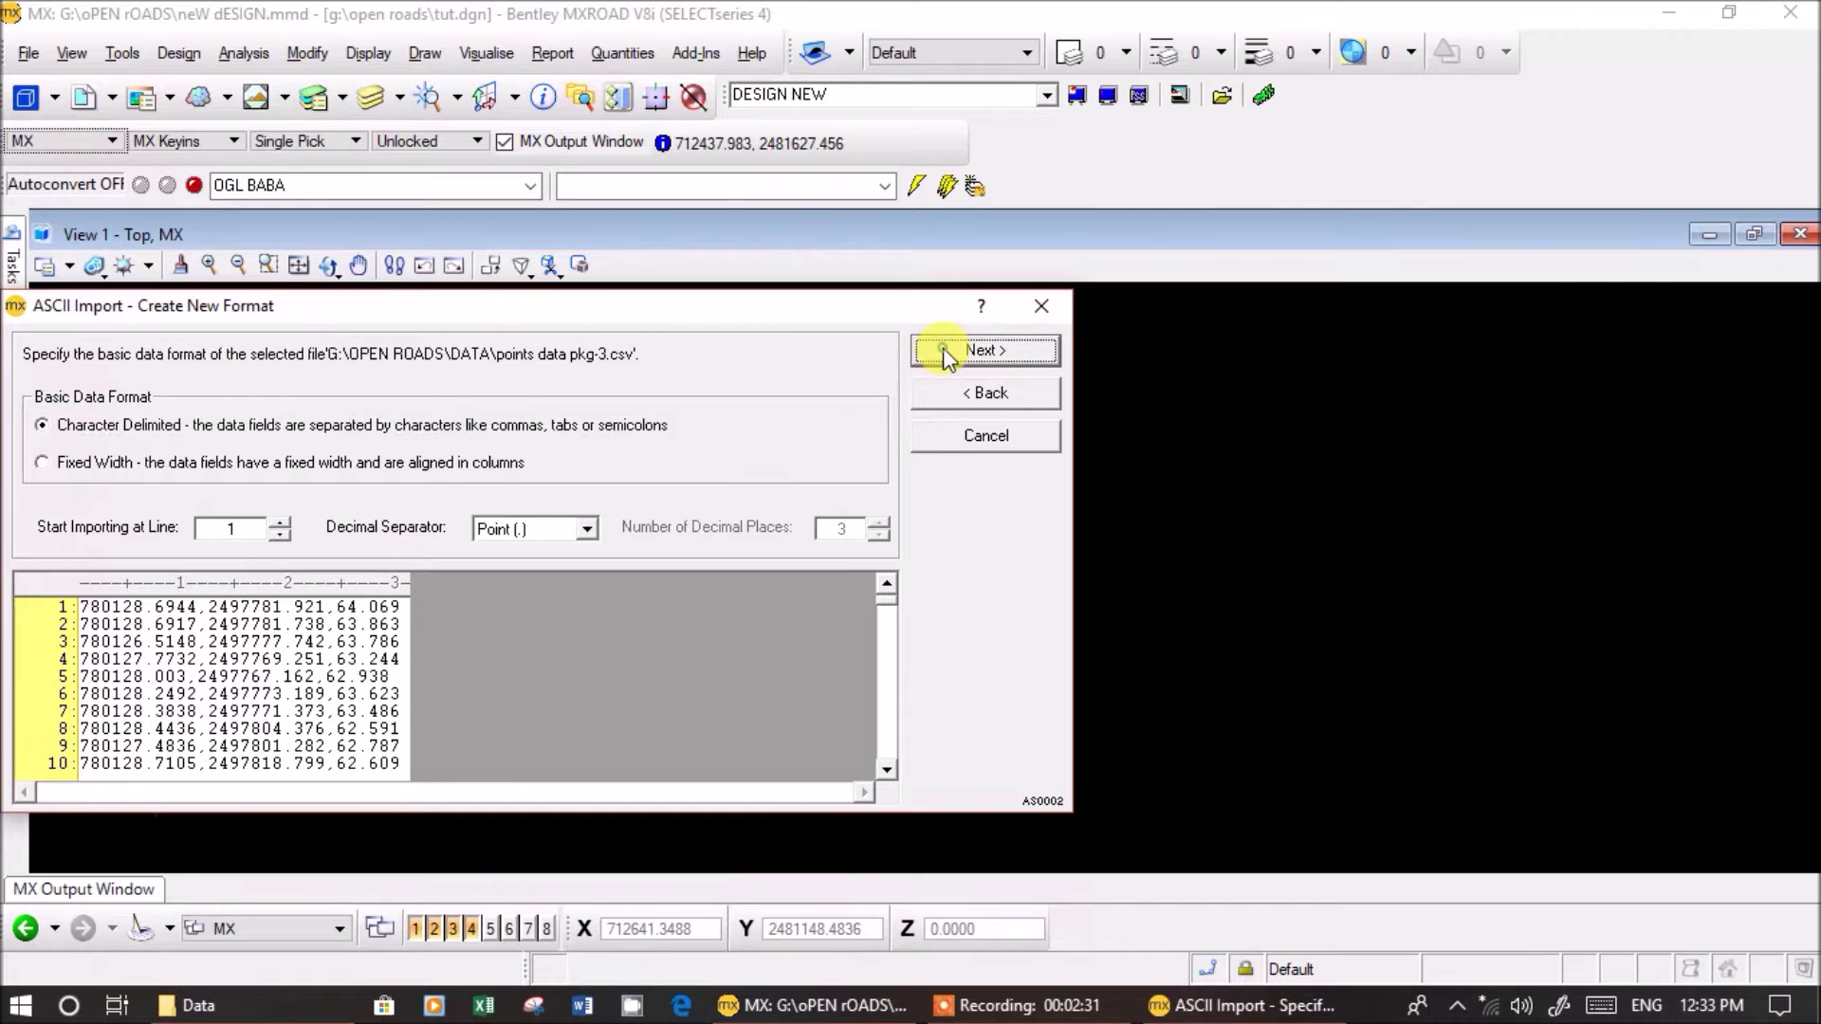
click(537, 454)
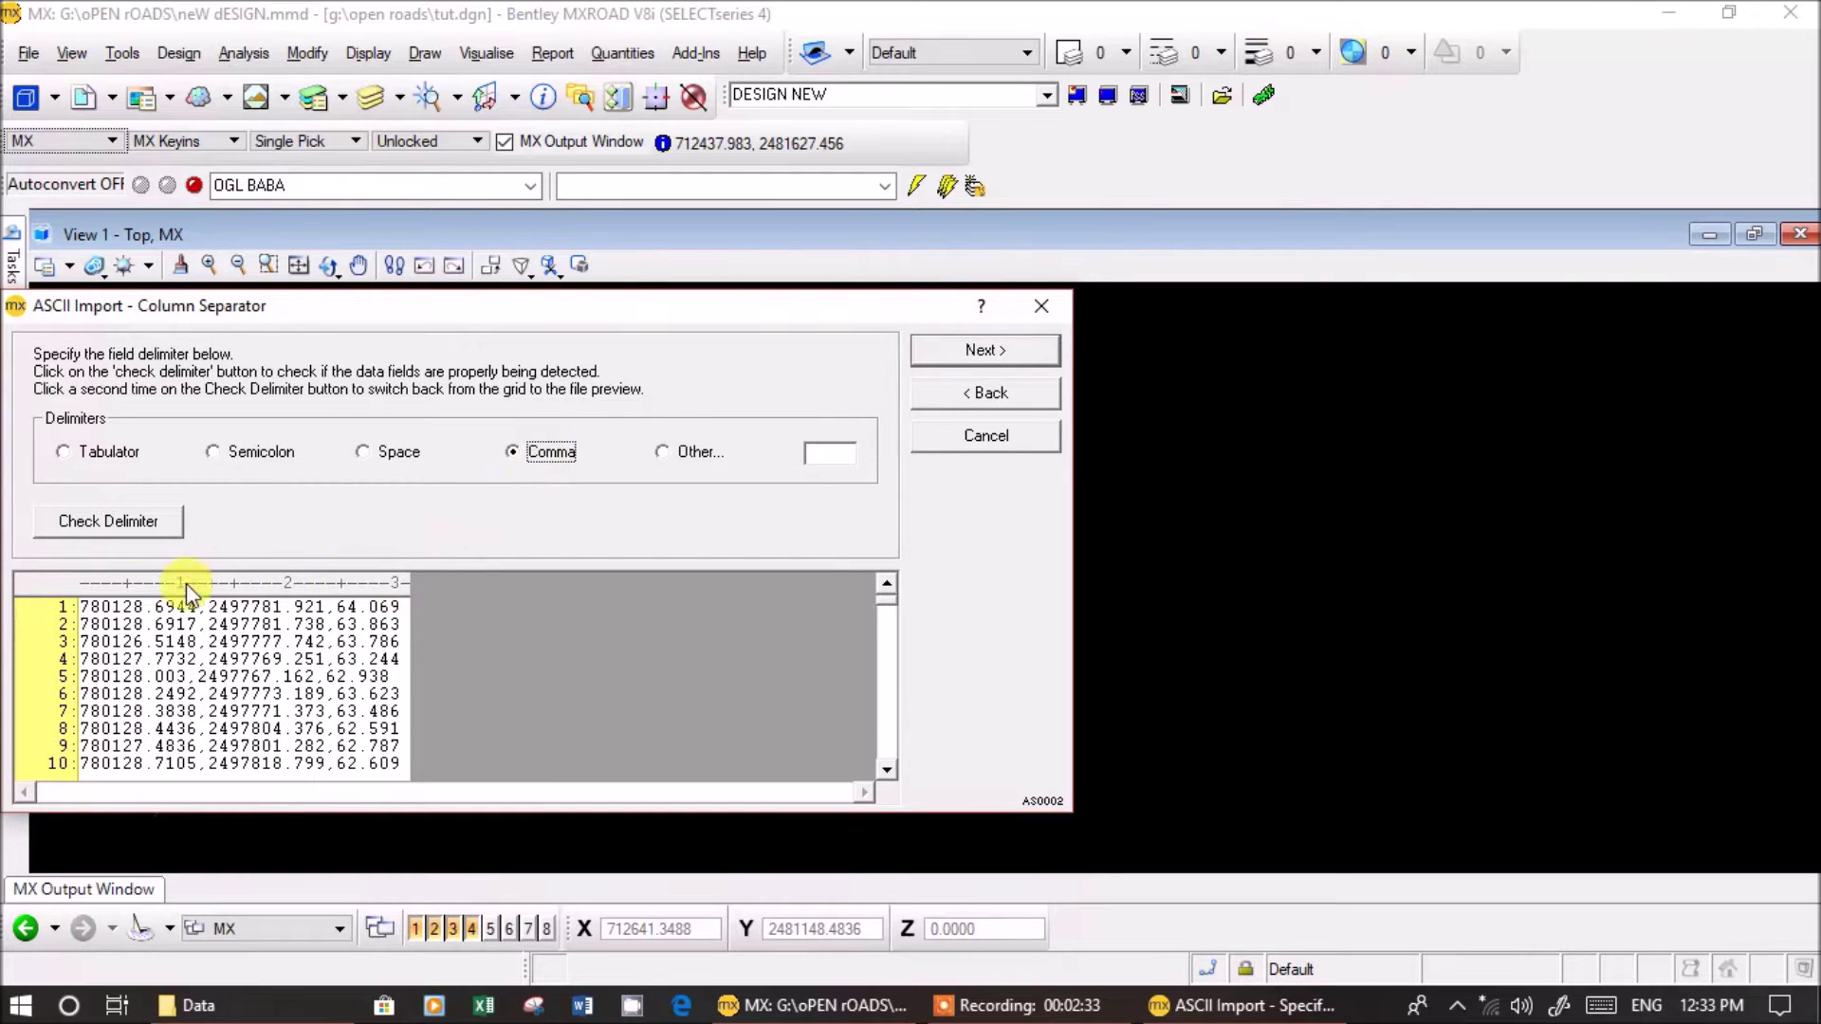
click(962, 352)
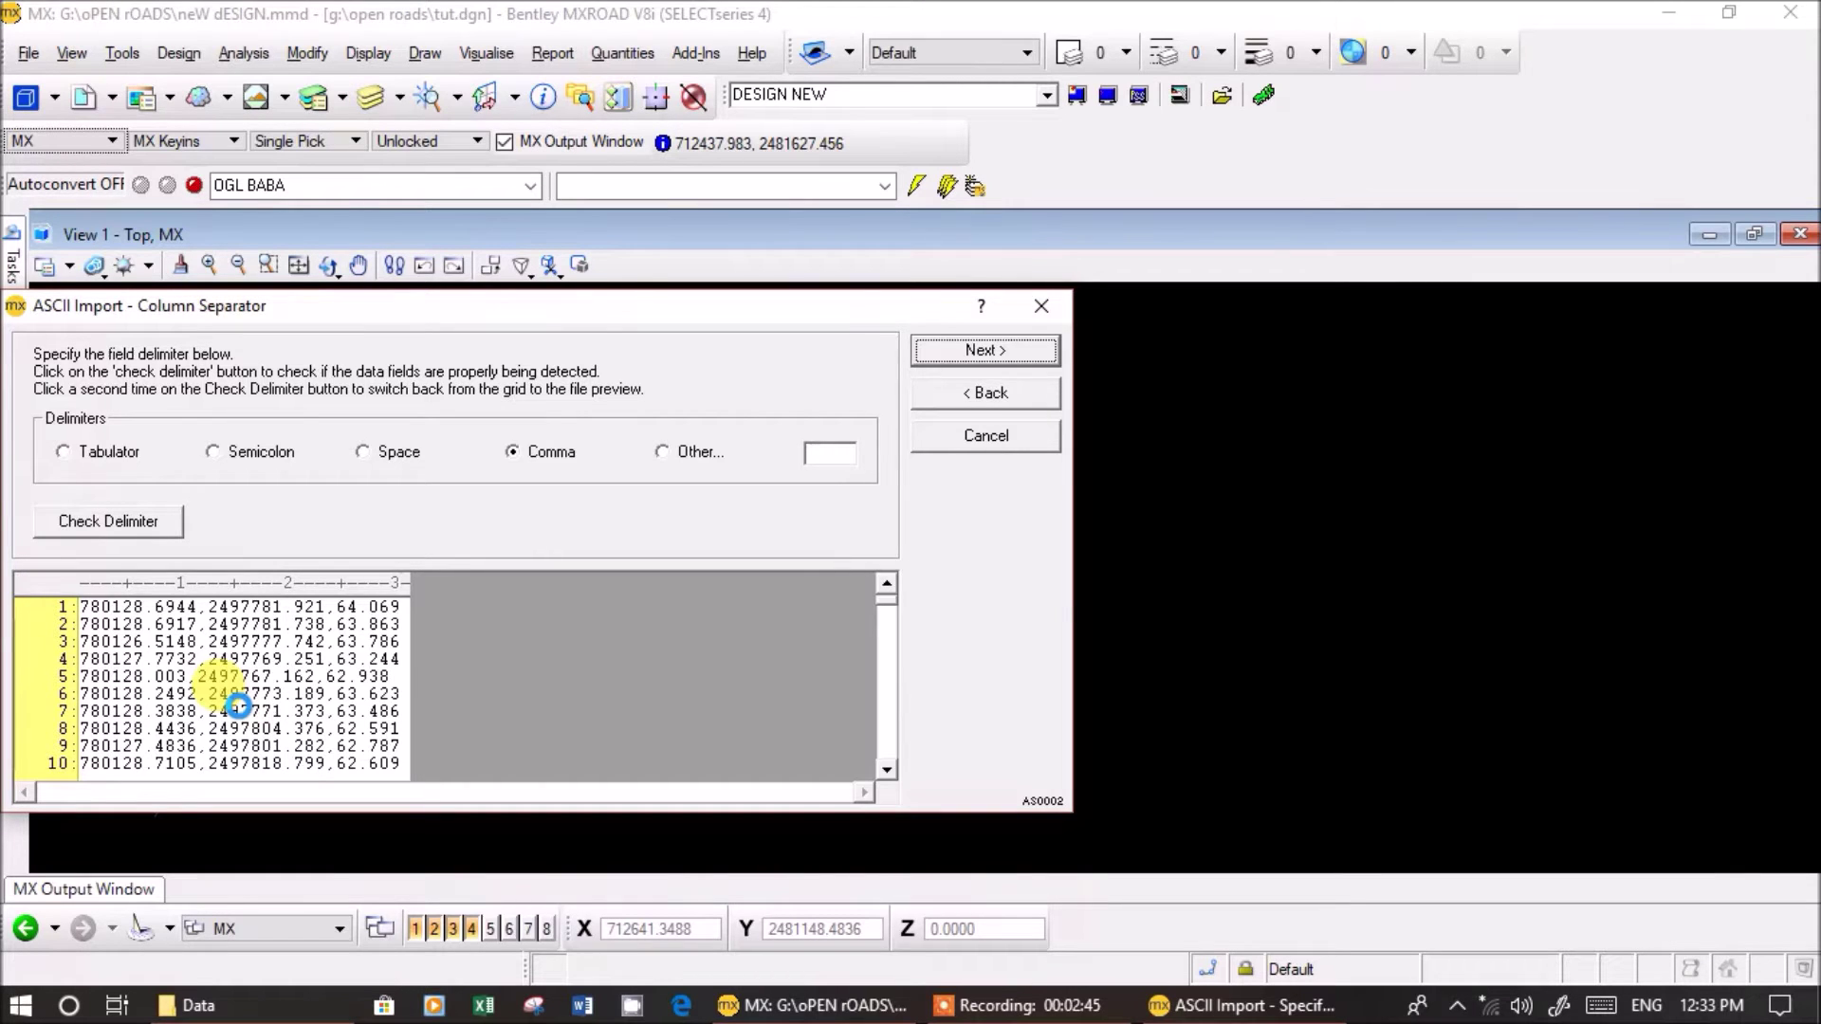
key(Return)
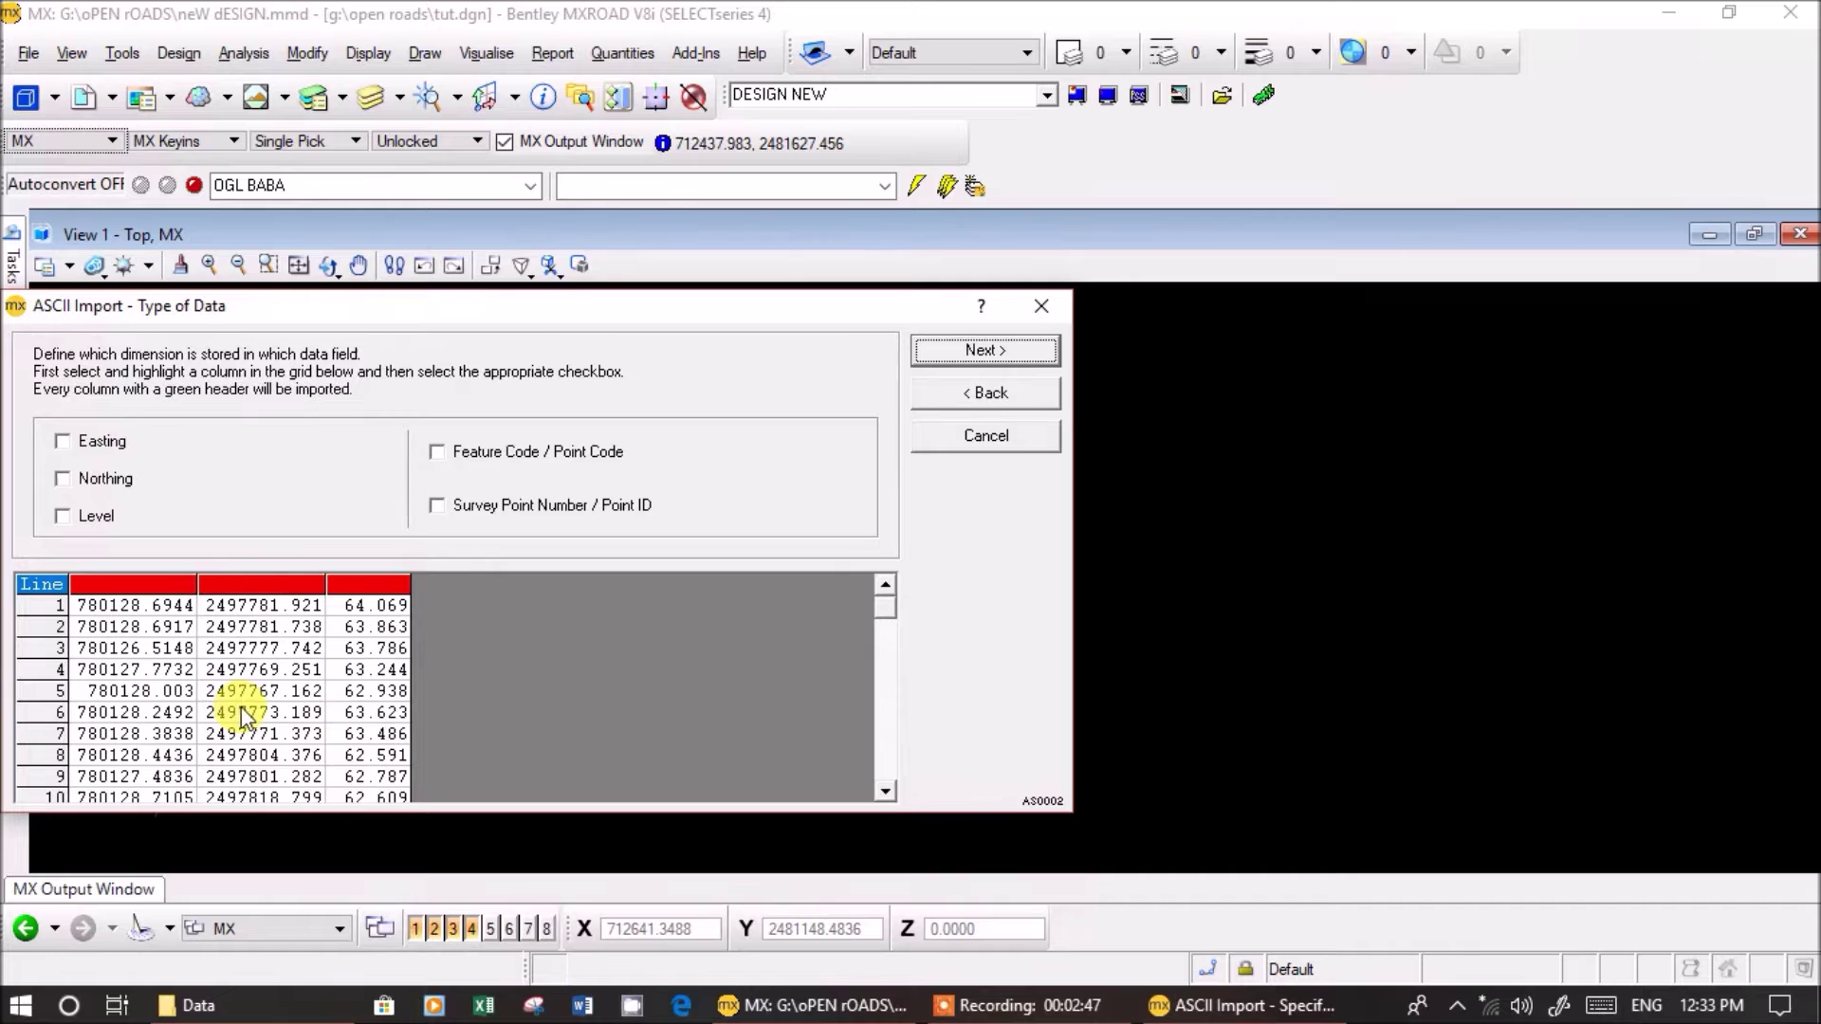
- Assign the three columns as Easting, Northing and Level, and finish the format setup
click(124, 583)
click(101, 442)
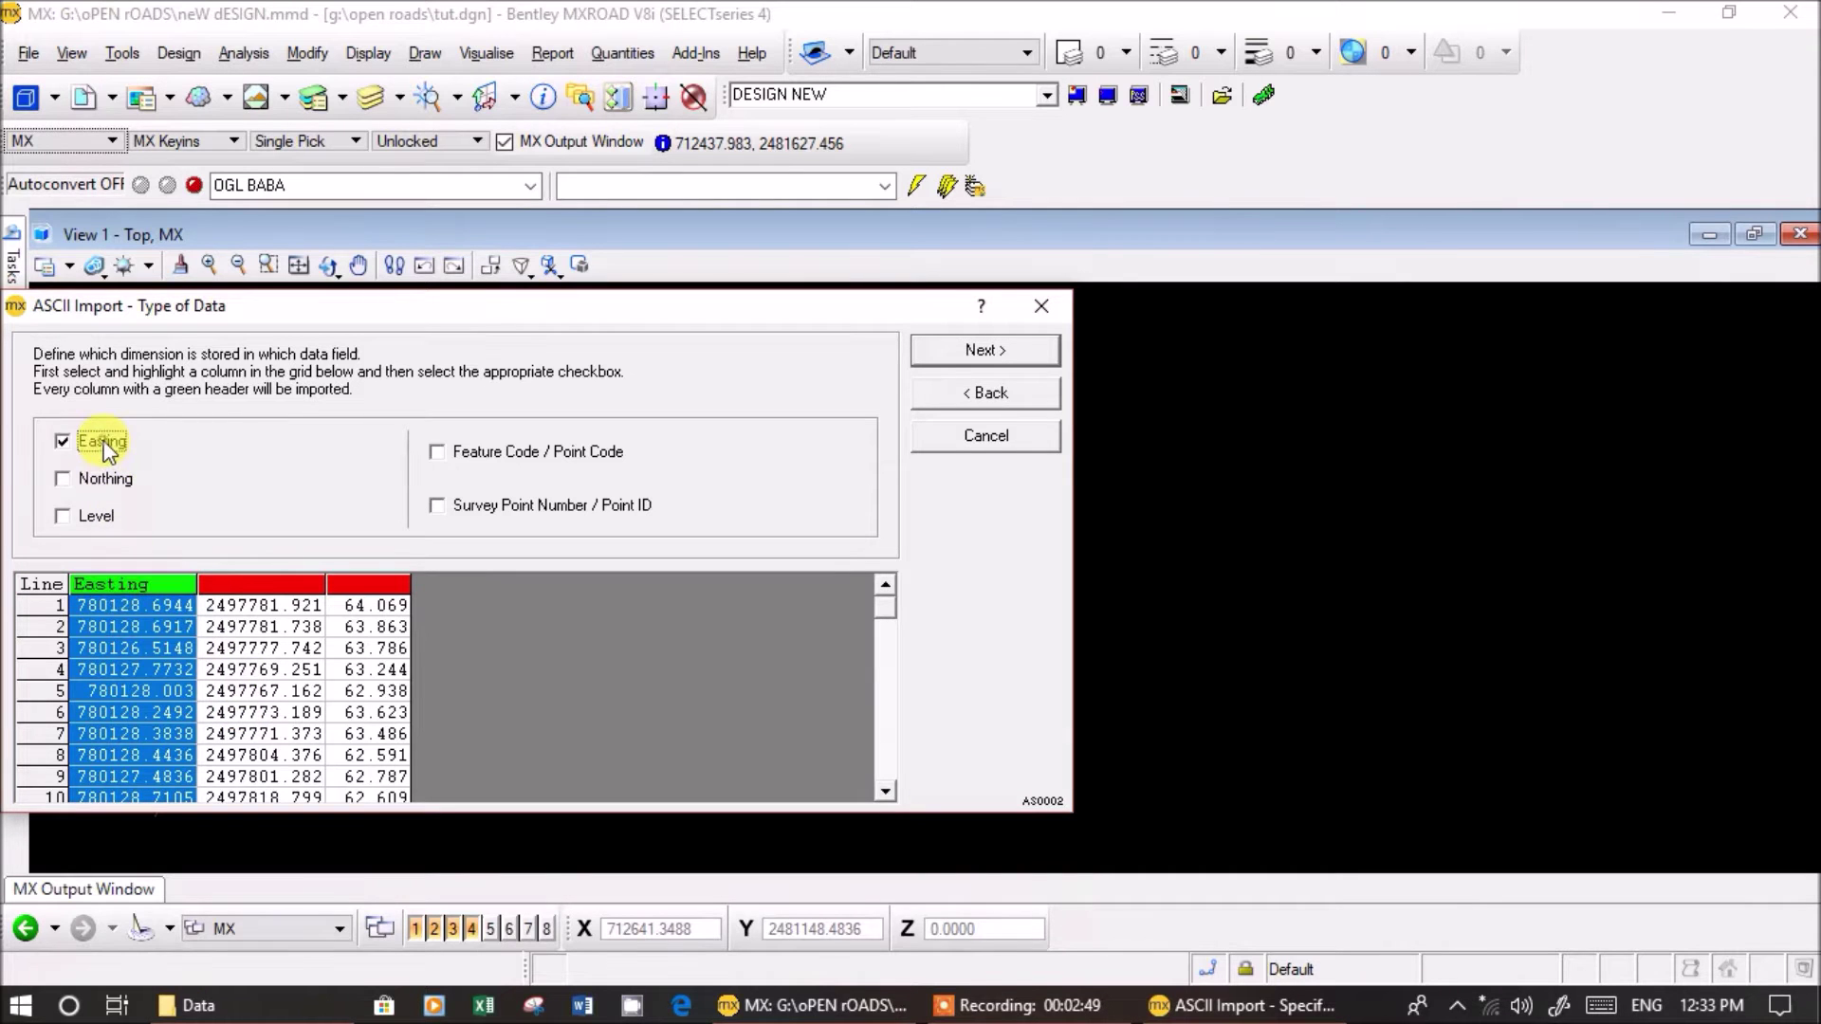
click(254, 582)
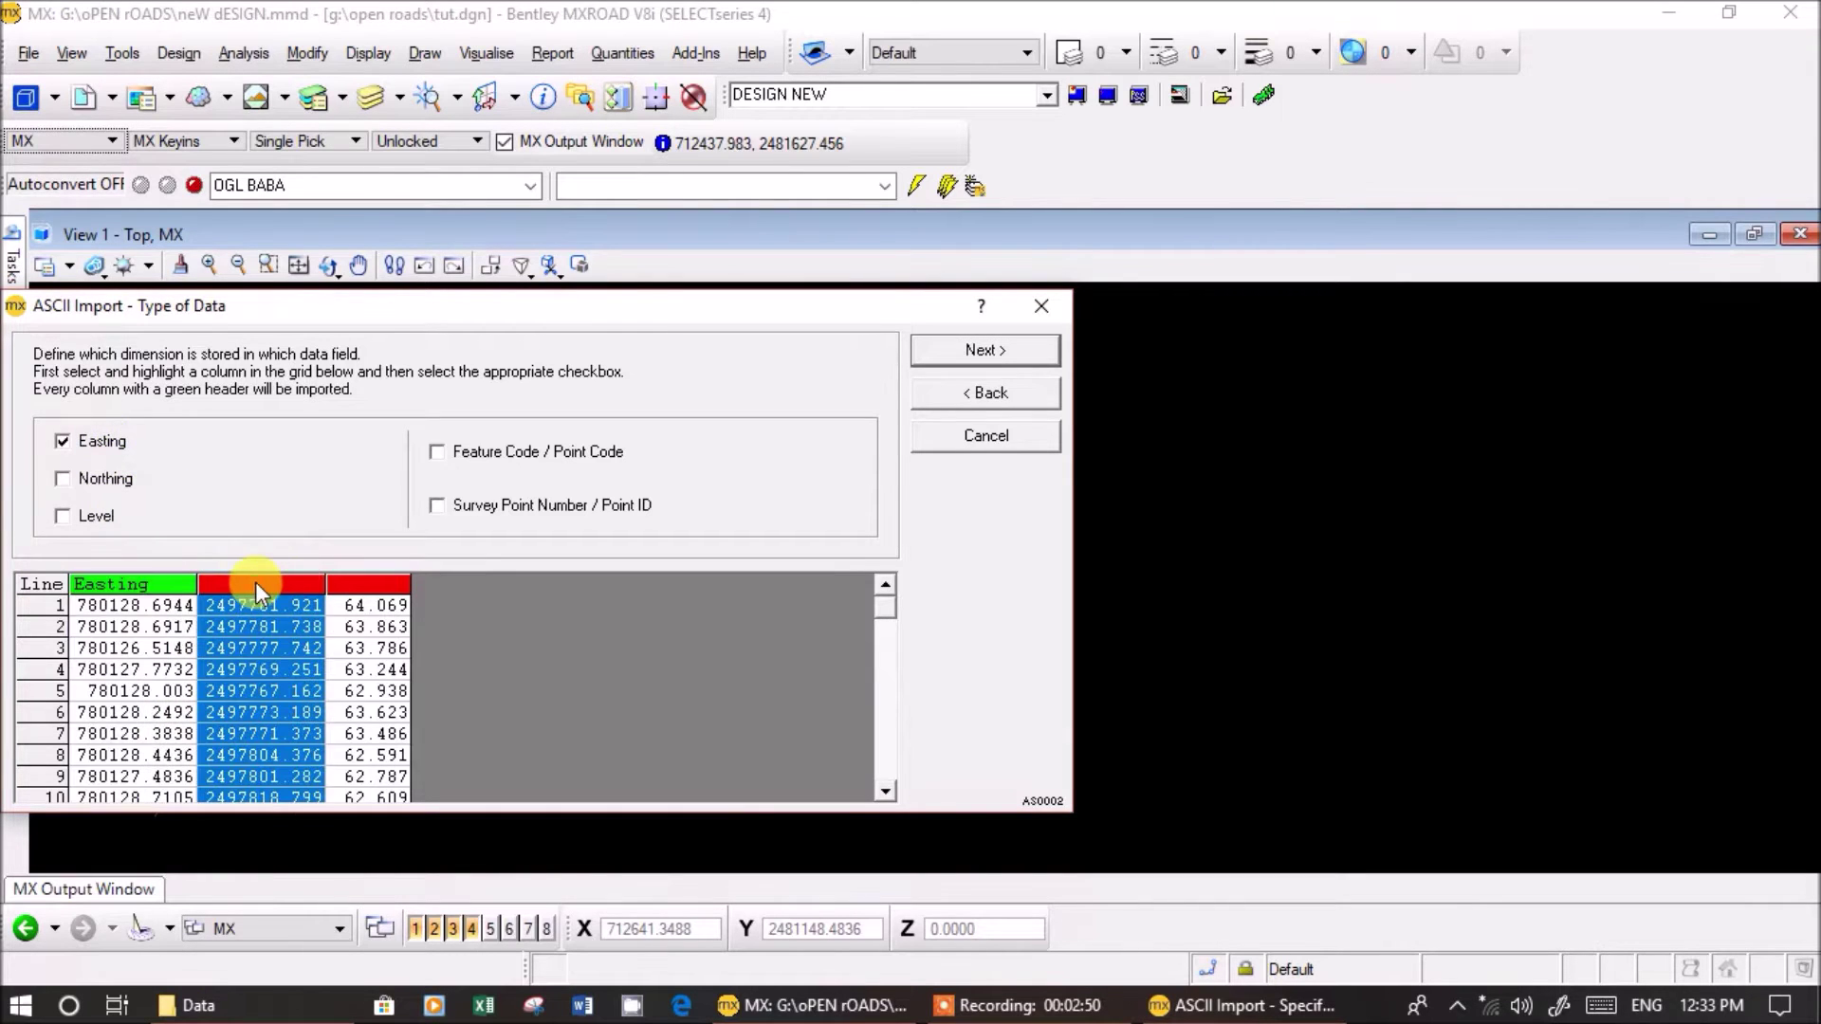
click(83, 483)
click(378, 580)
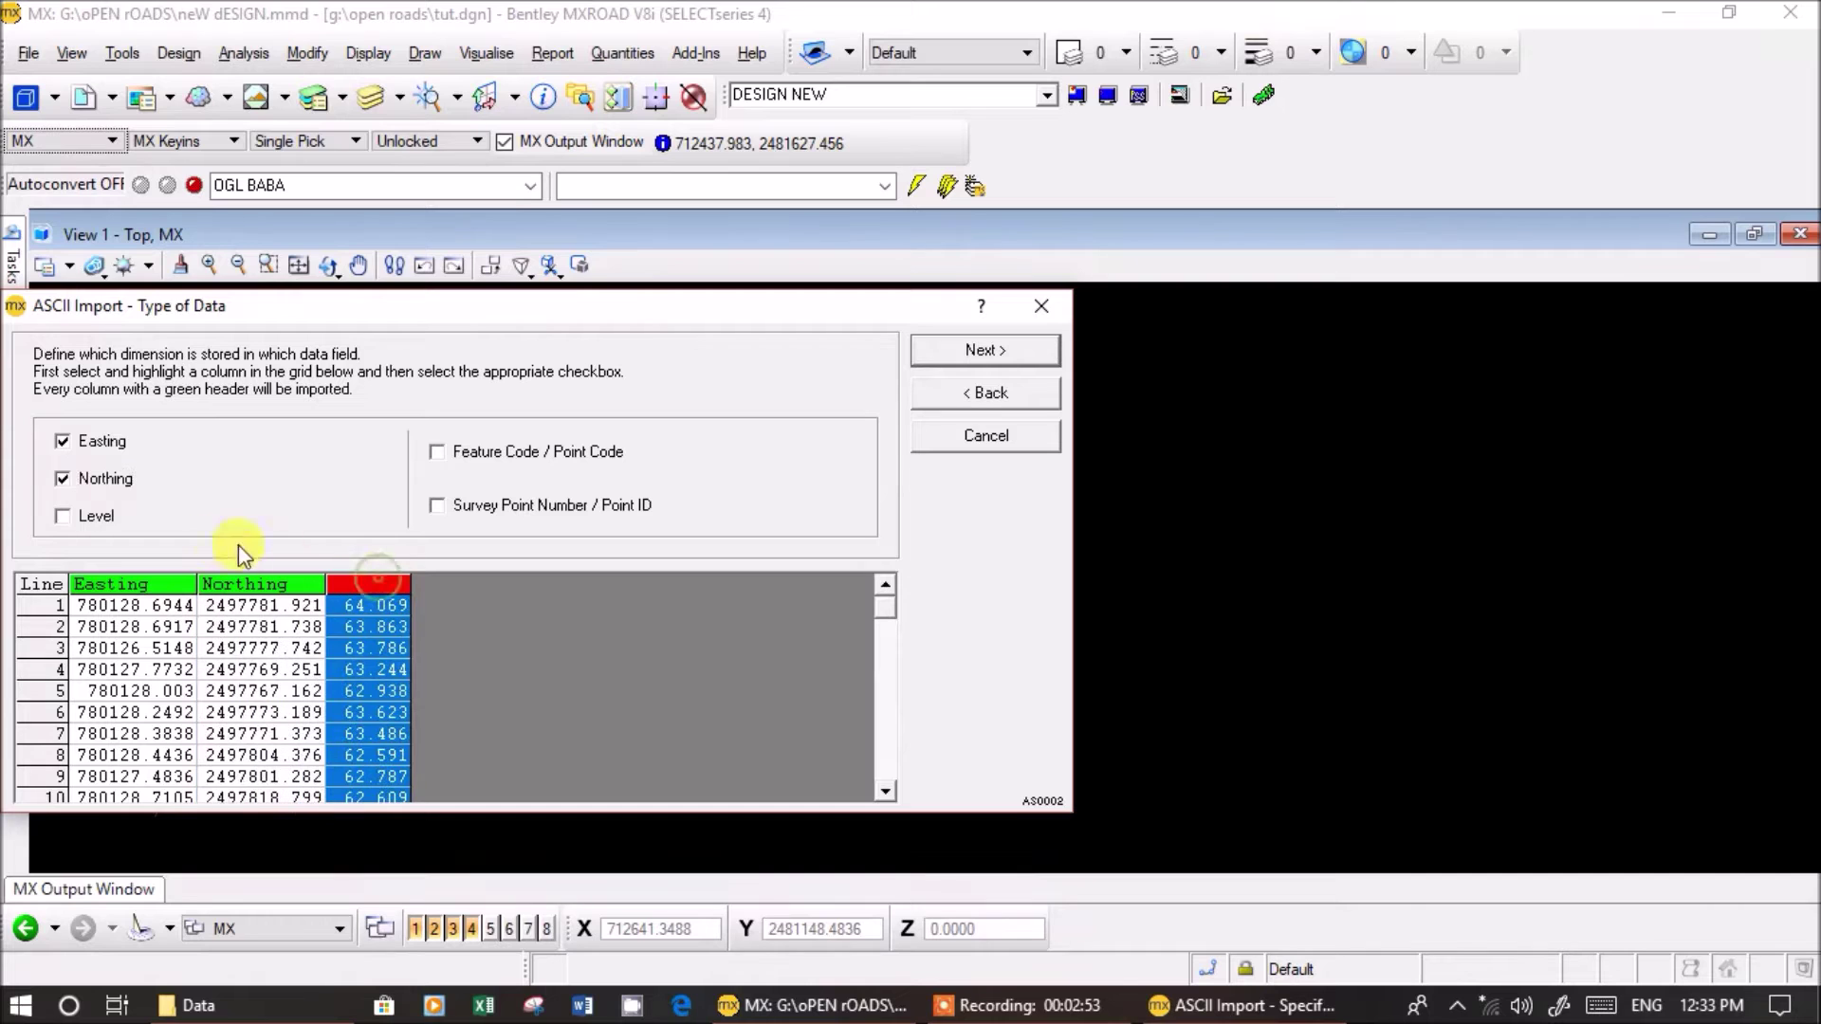
click(95, 520)
click(988, 351)
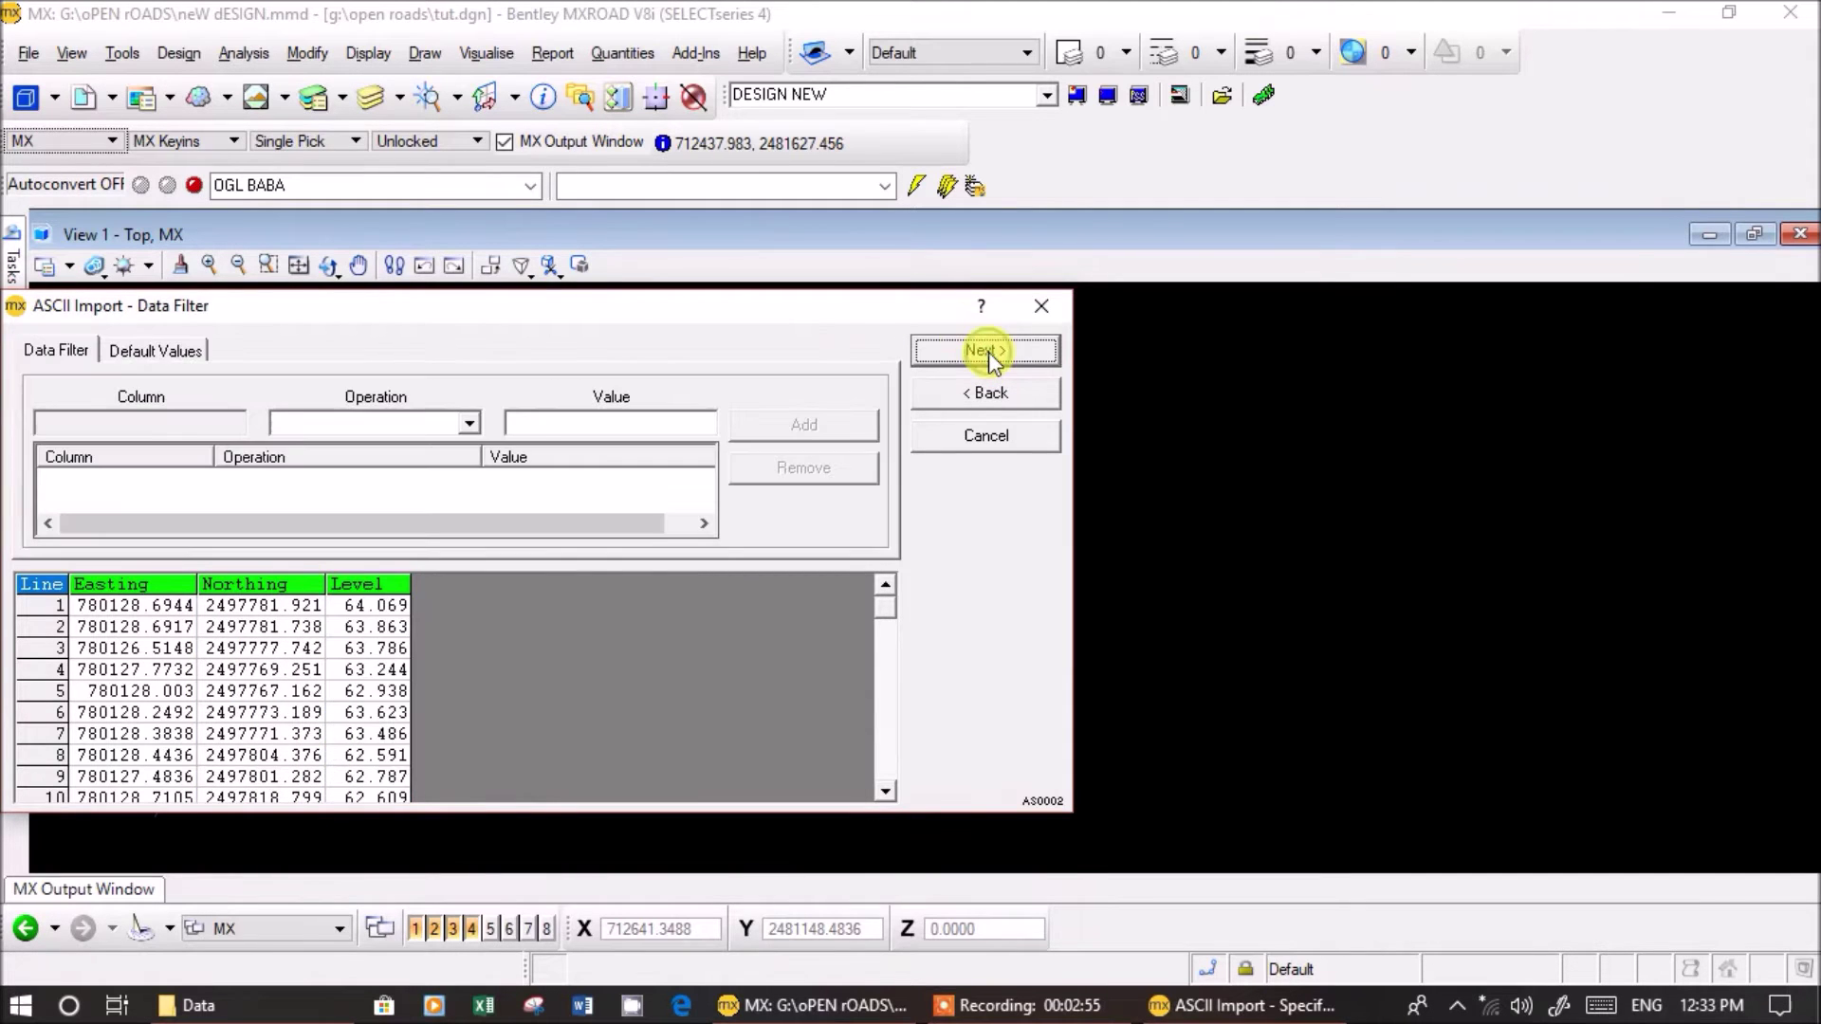
click(986, 351)
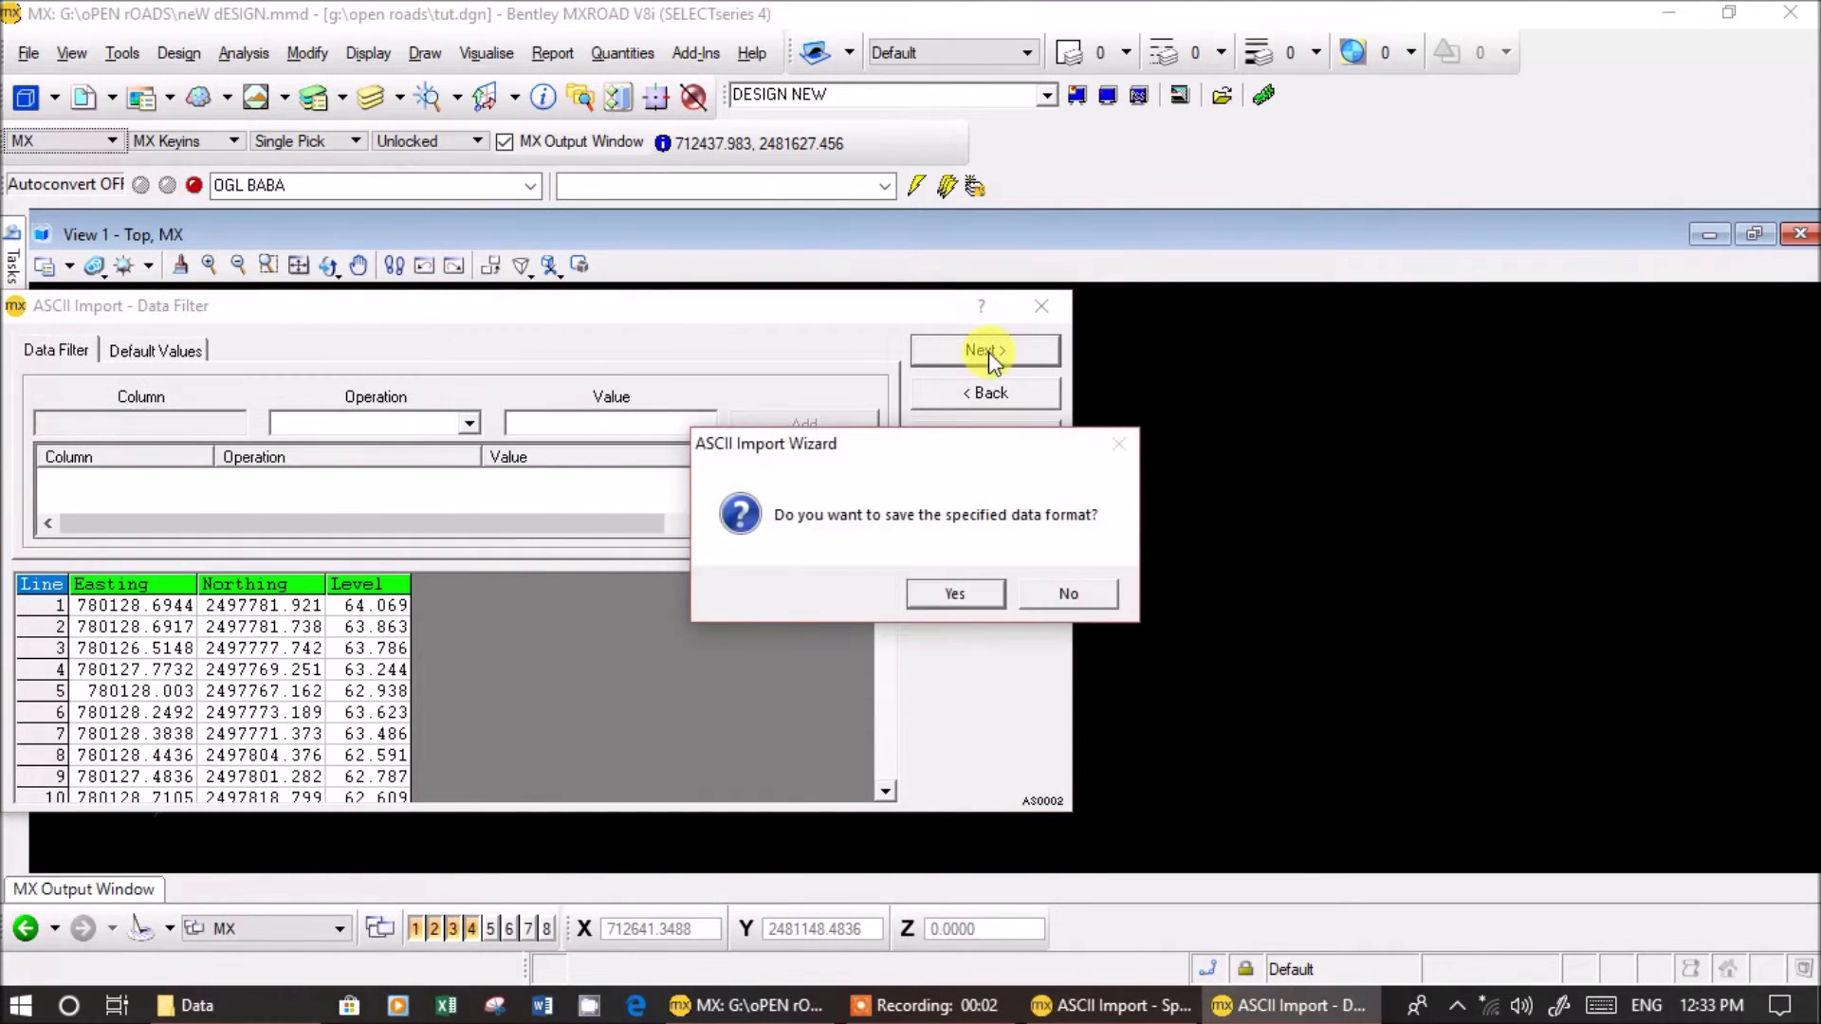
- Save the new data format in Project/Private under the name 'p3 tutorial'
click(952, 594)
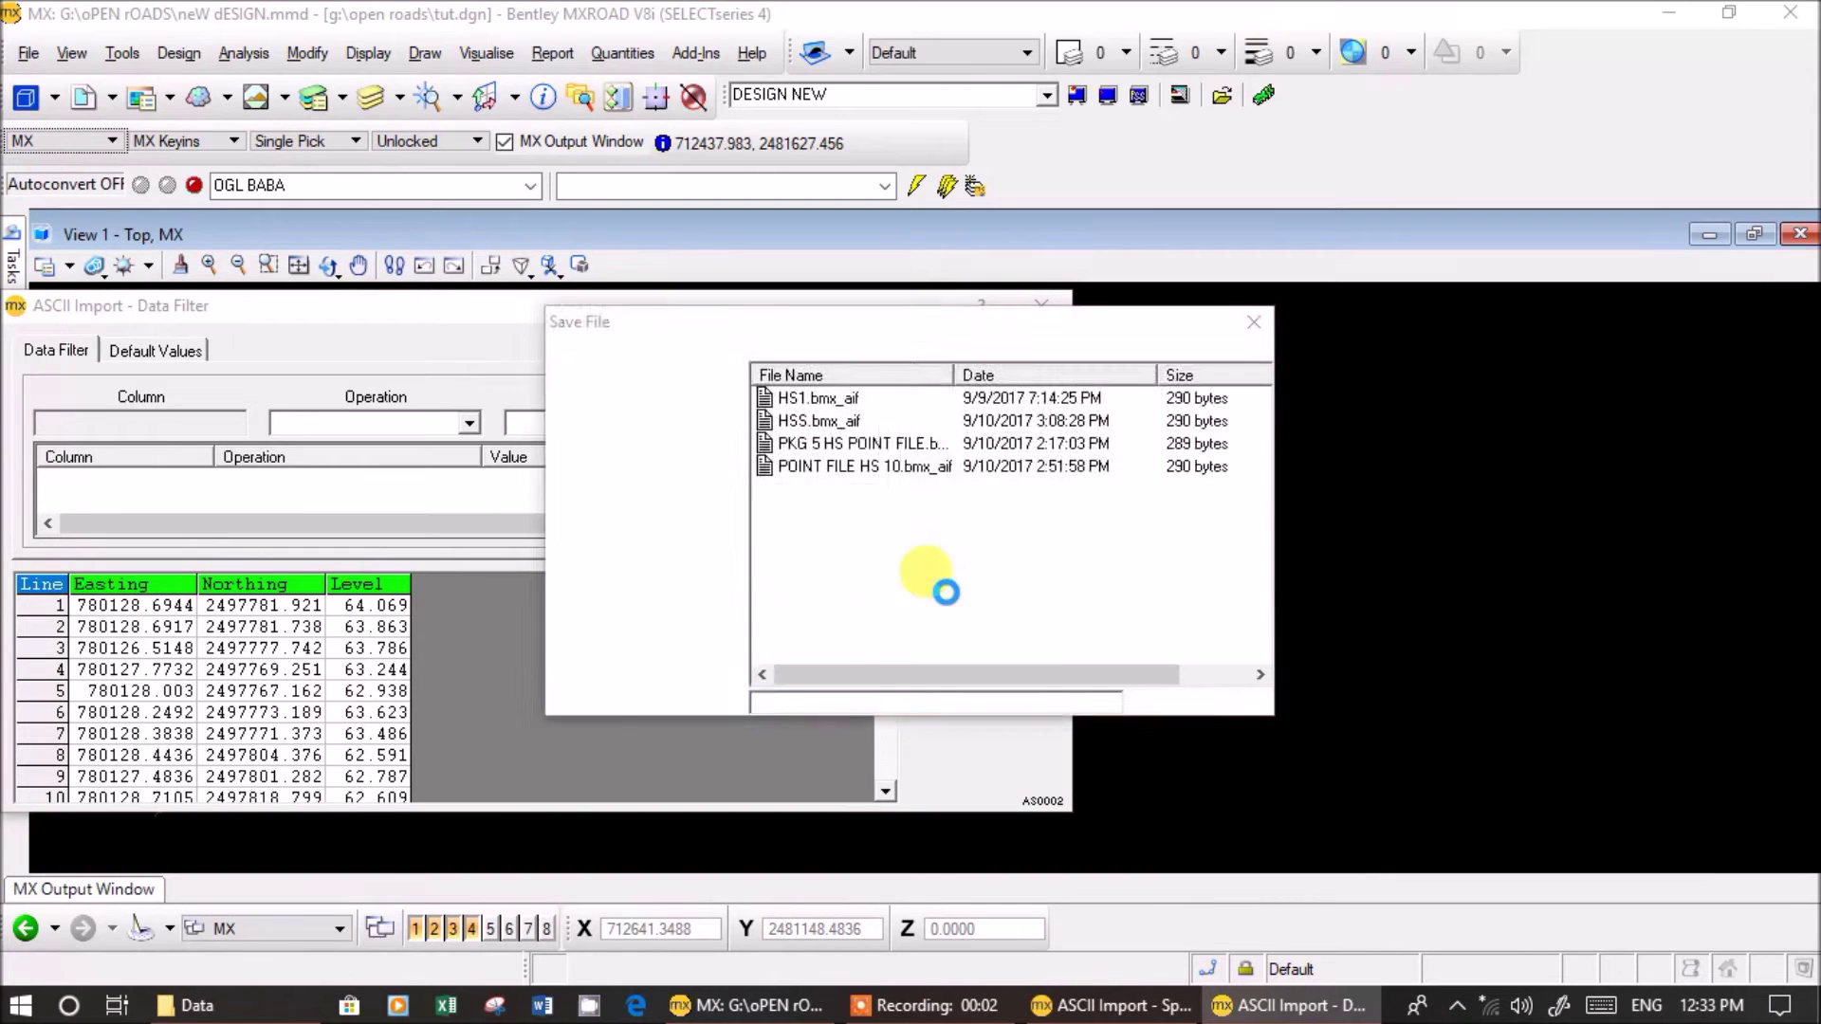
click(631, 564)
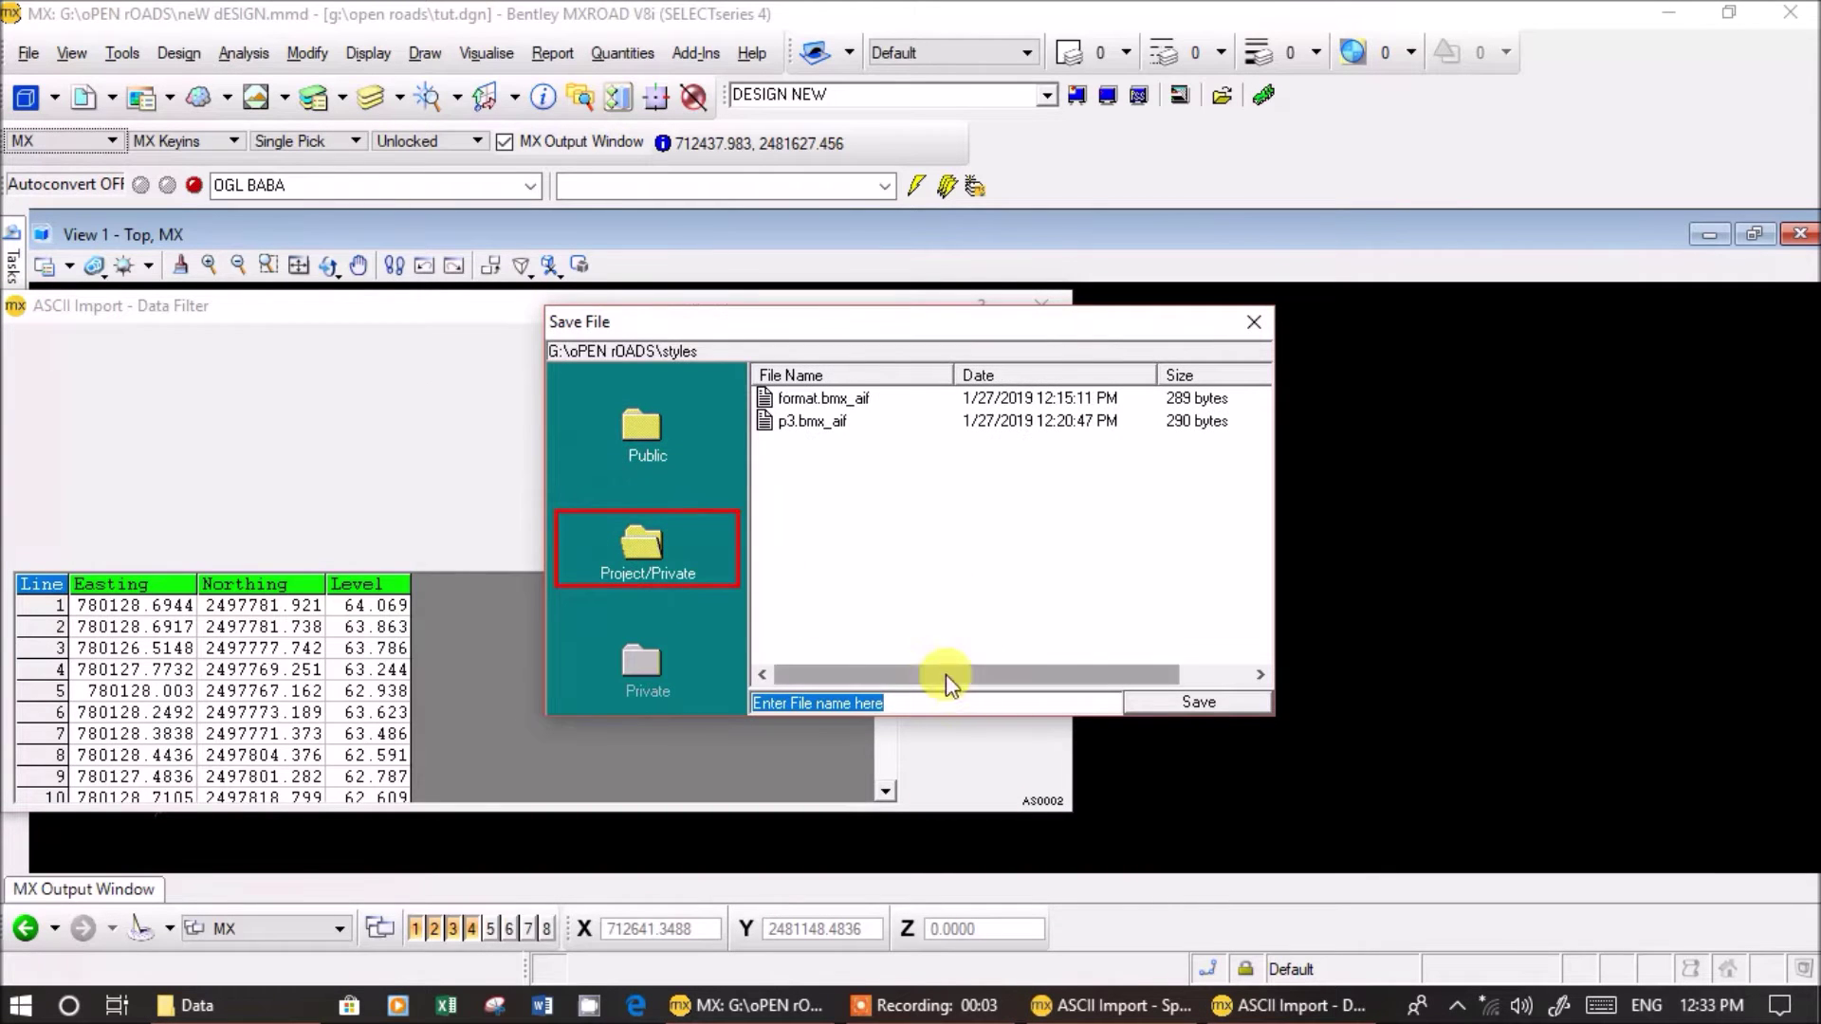
click(919, 702)
drag(919, 703, 704, 702)
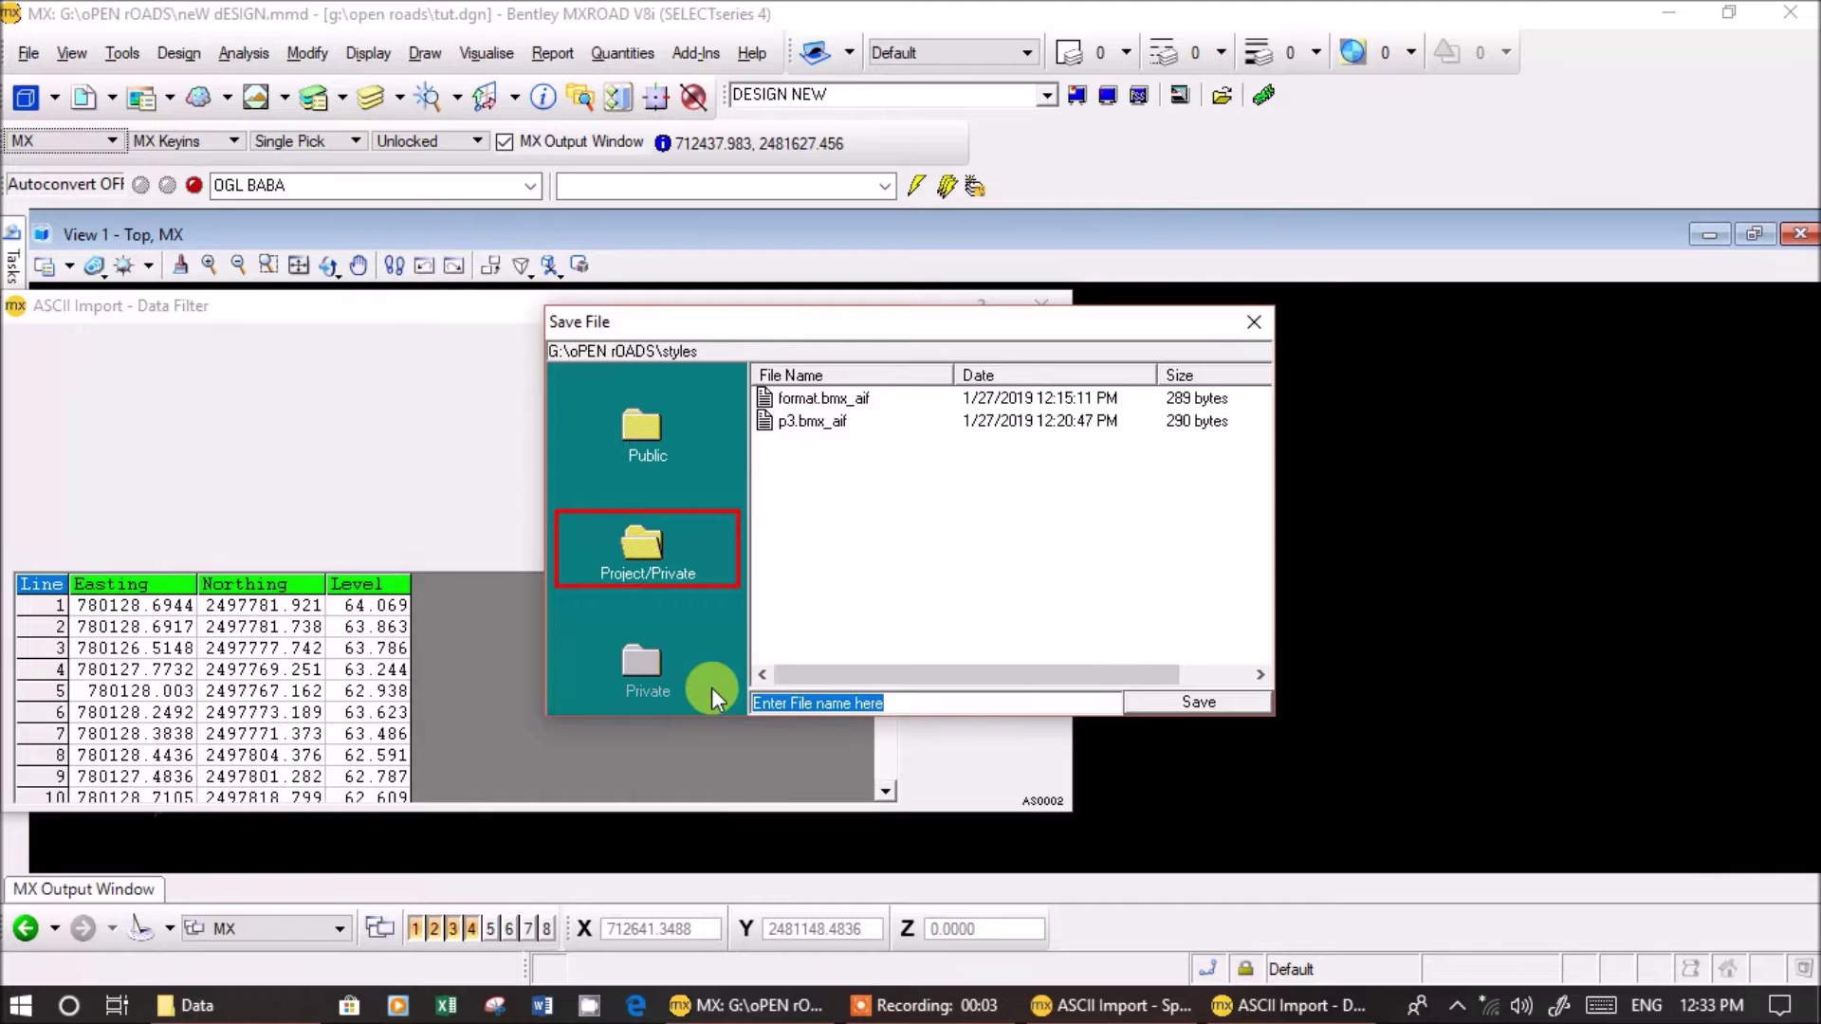
text(p3 tu)
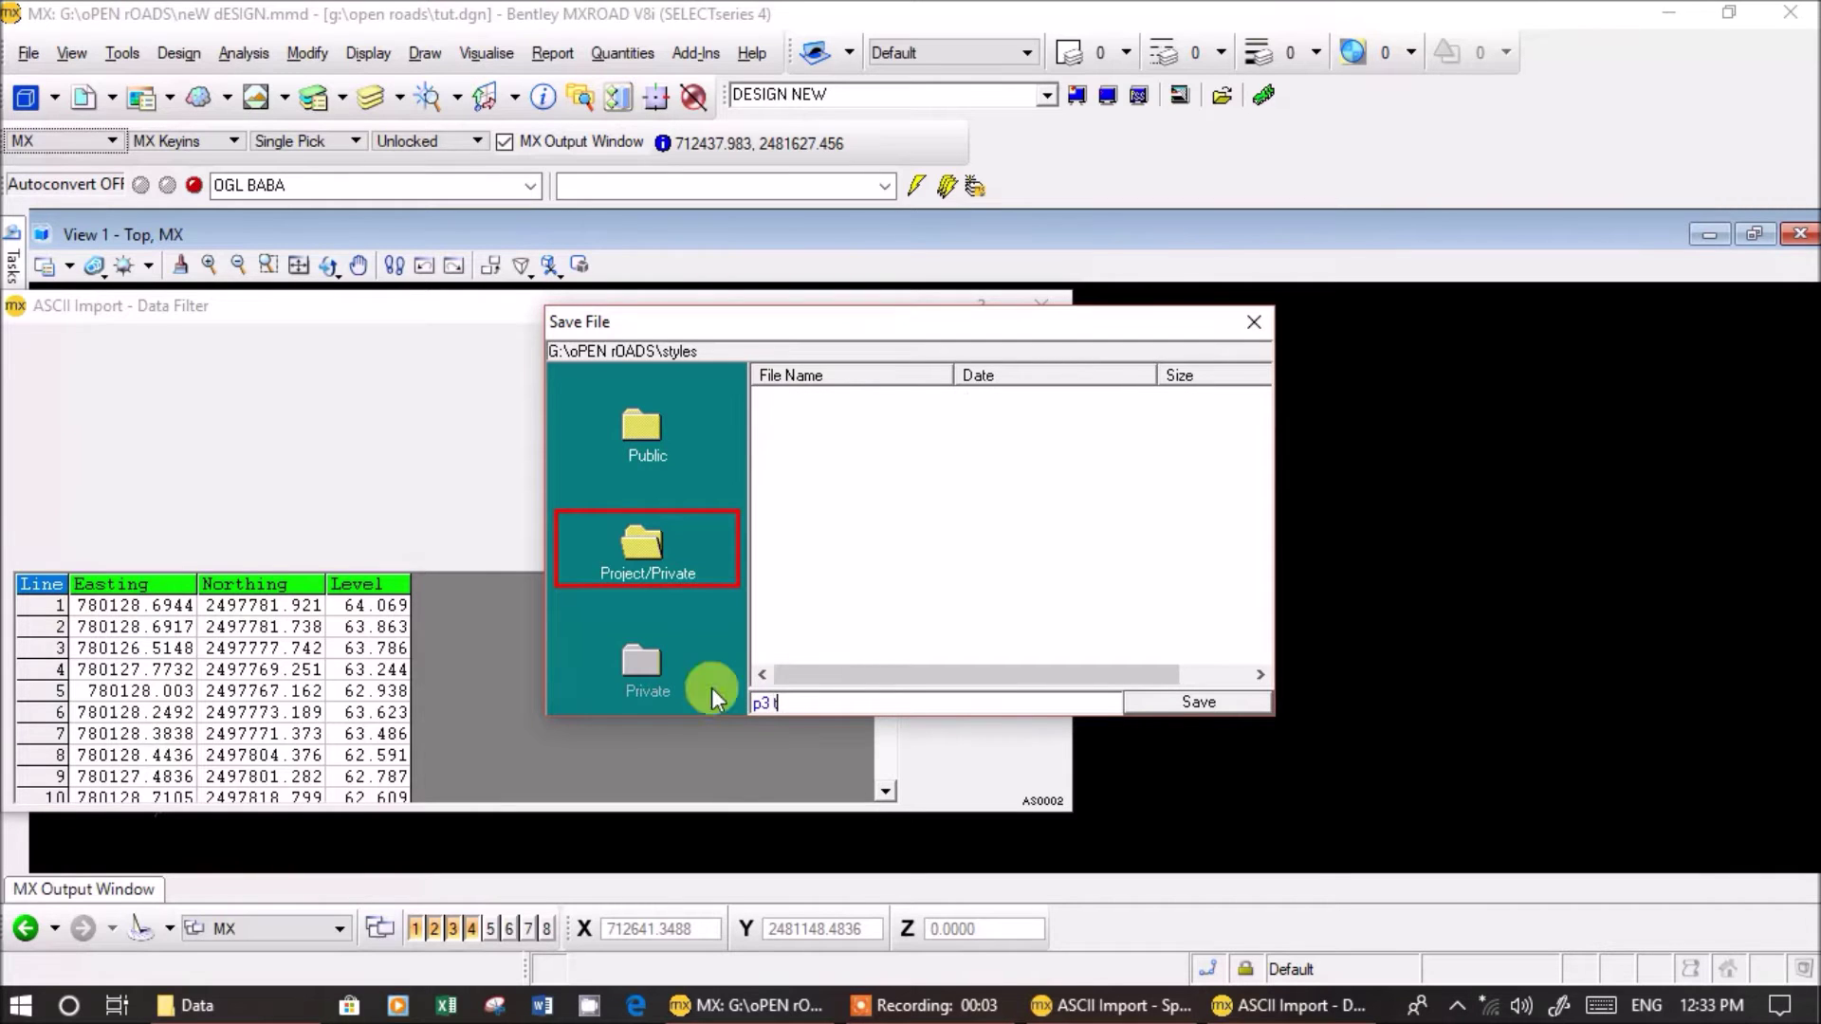
text(torial)
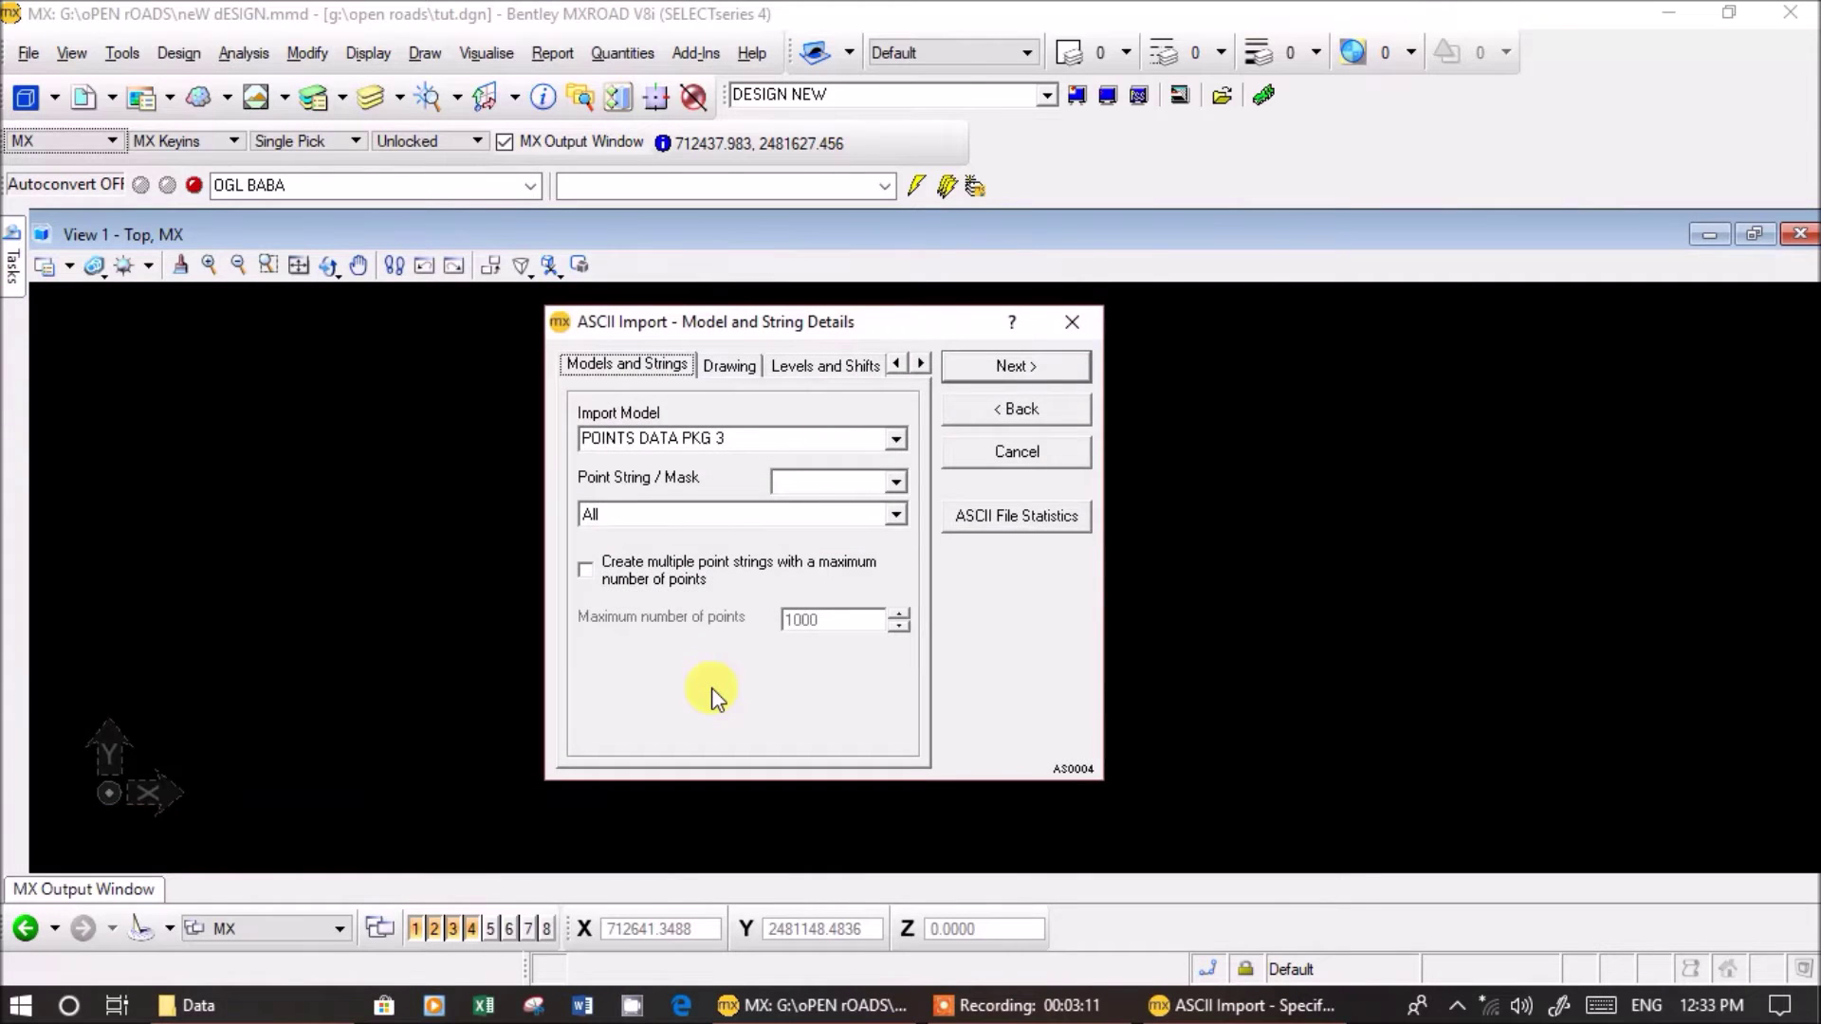
- Set the point string type to Point Features (P) with string mask P000
click(714, 515)
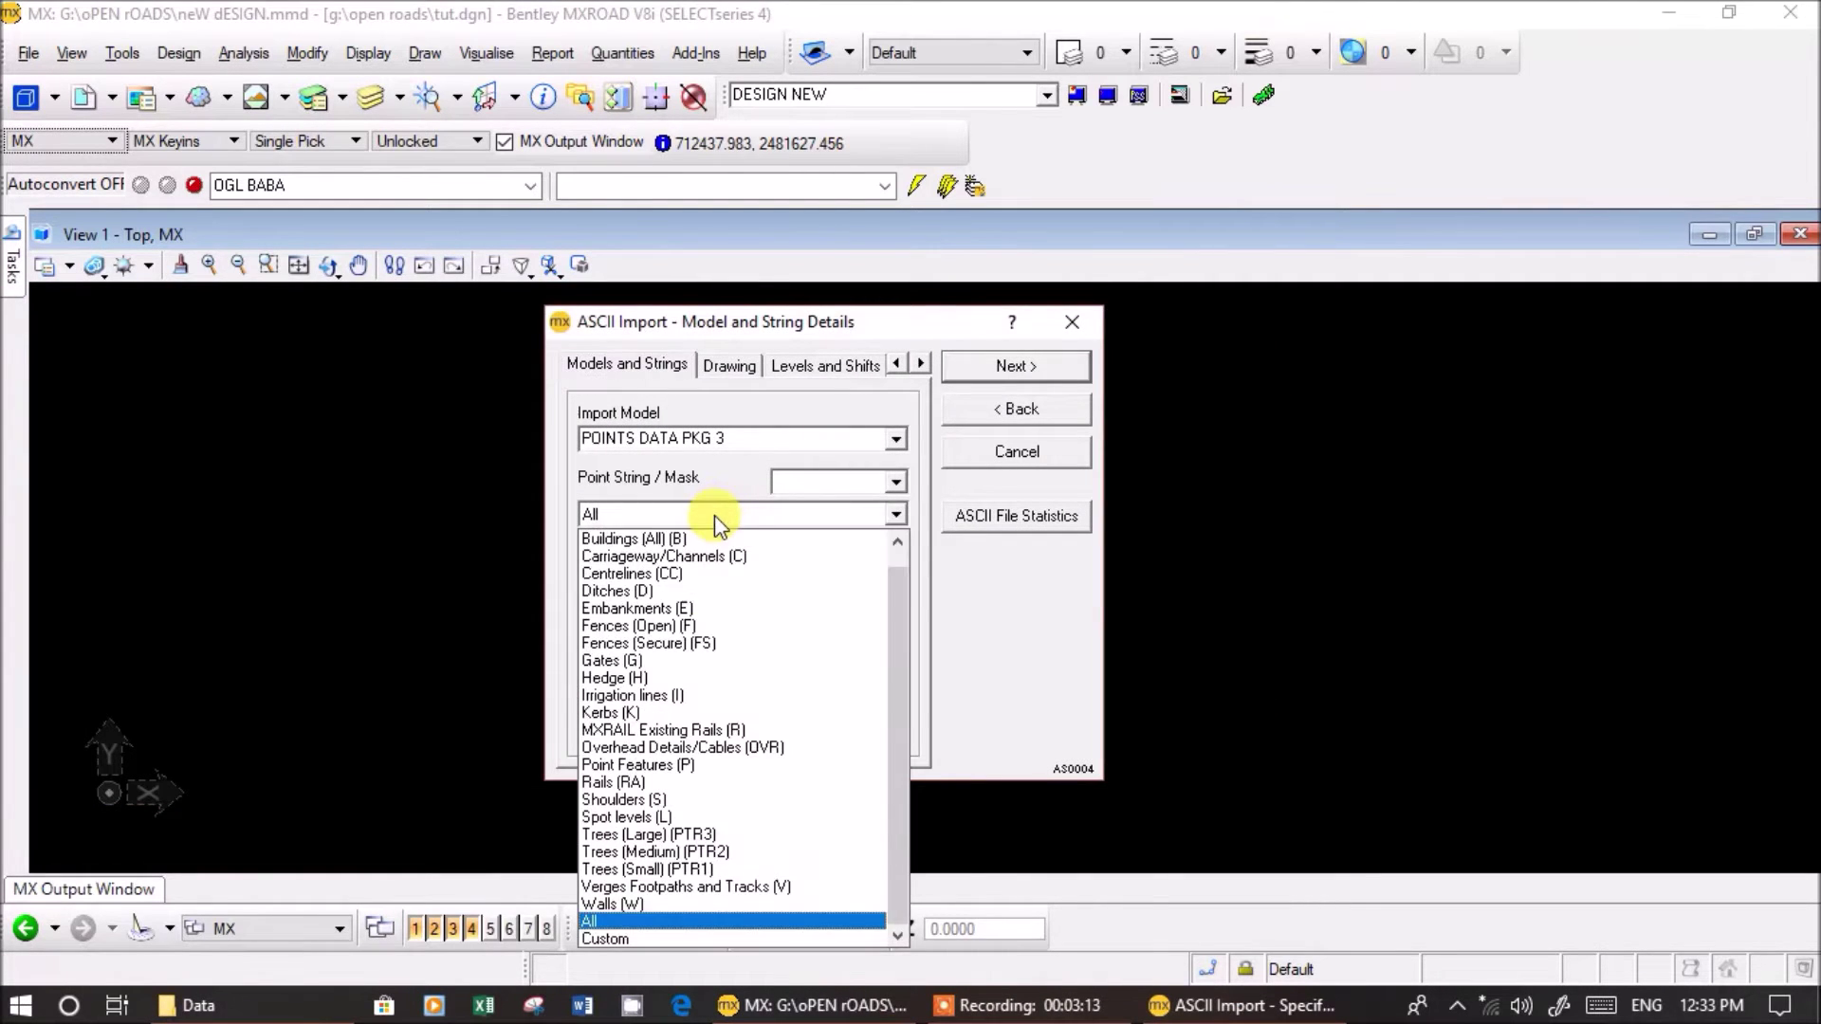
key(p)
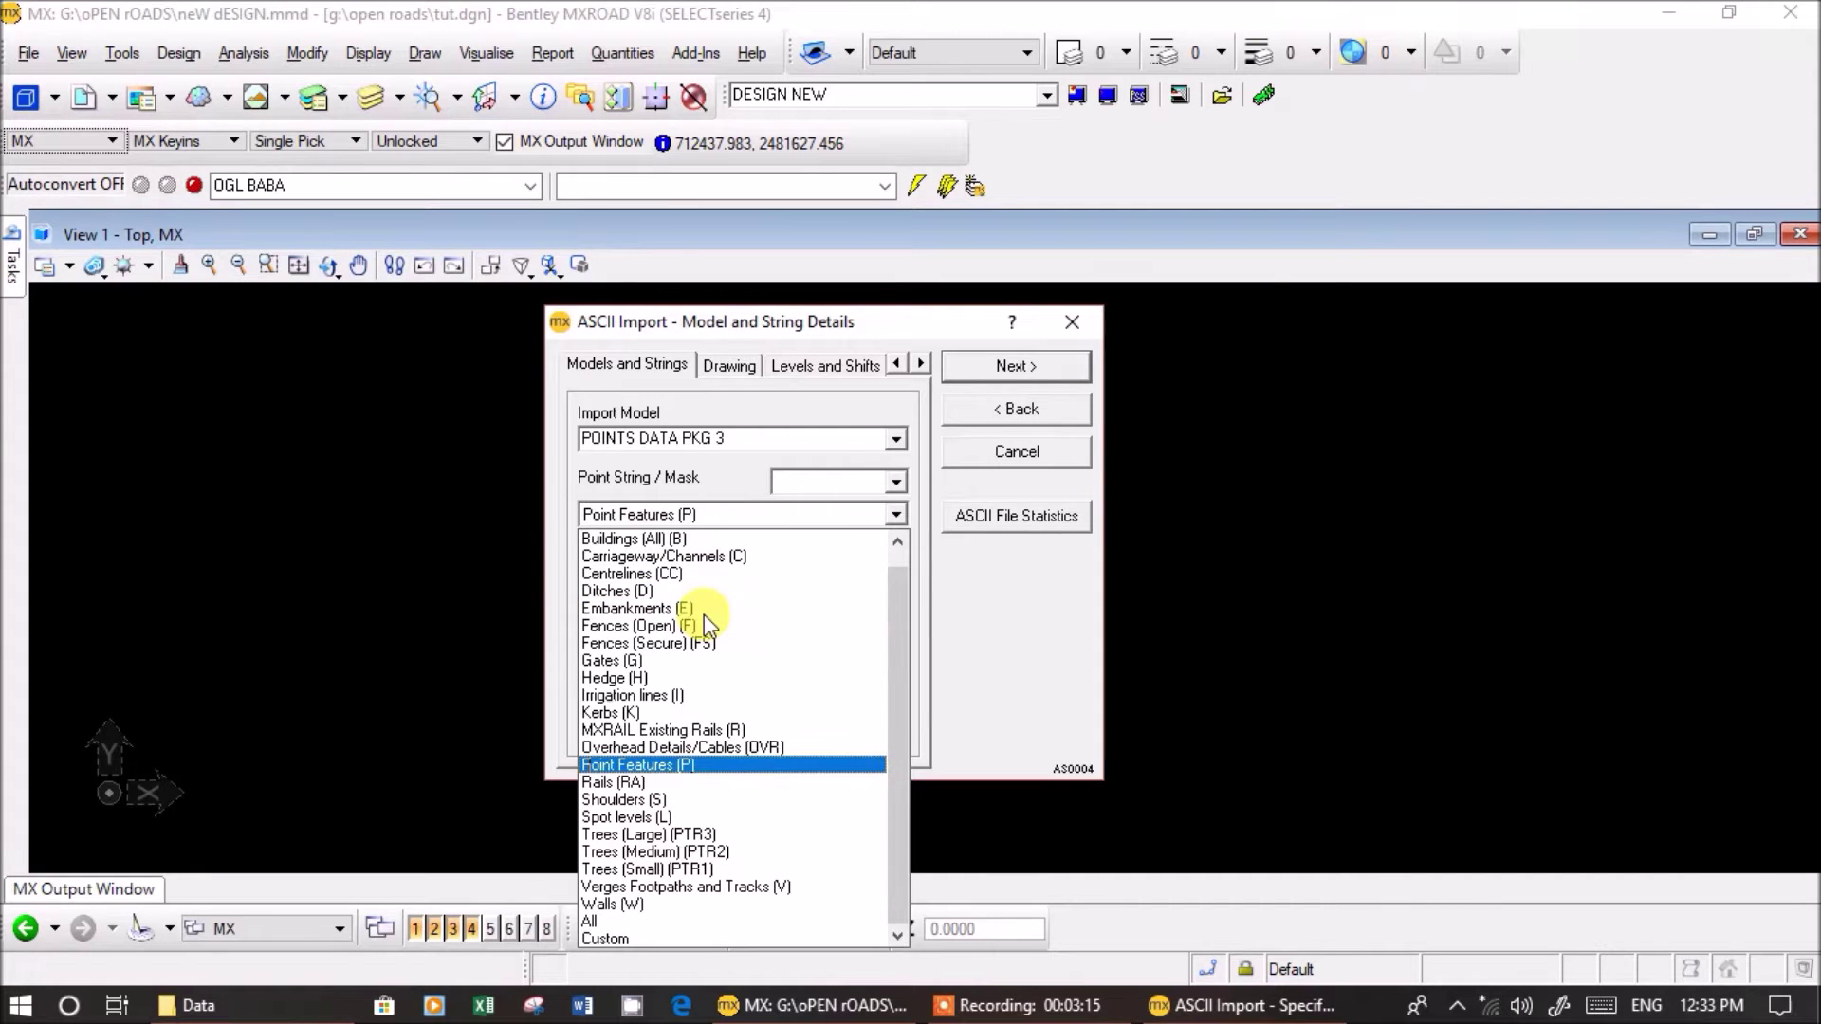
click(652, 780)
click(822, 513)
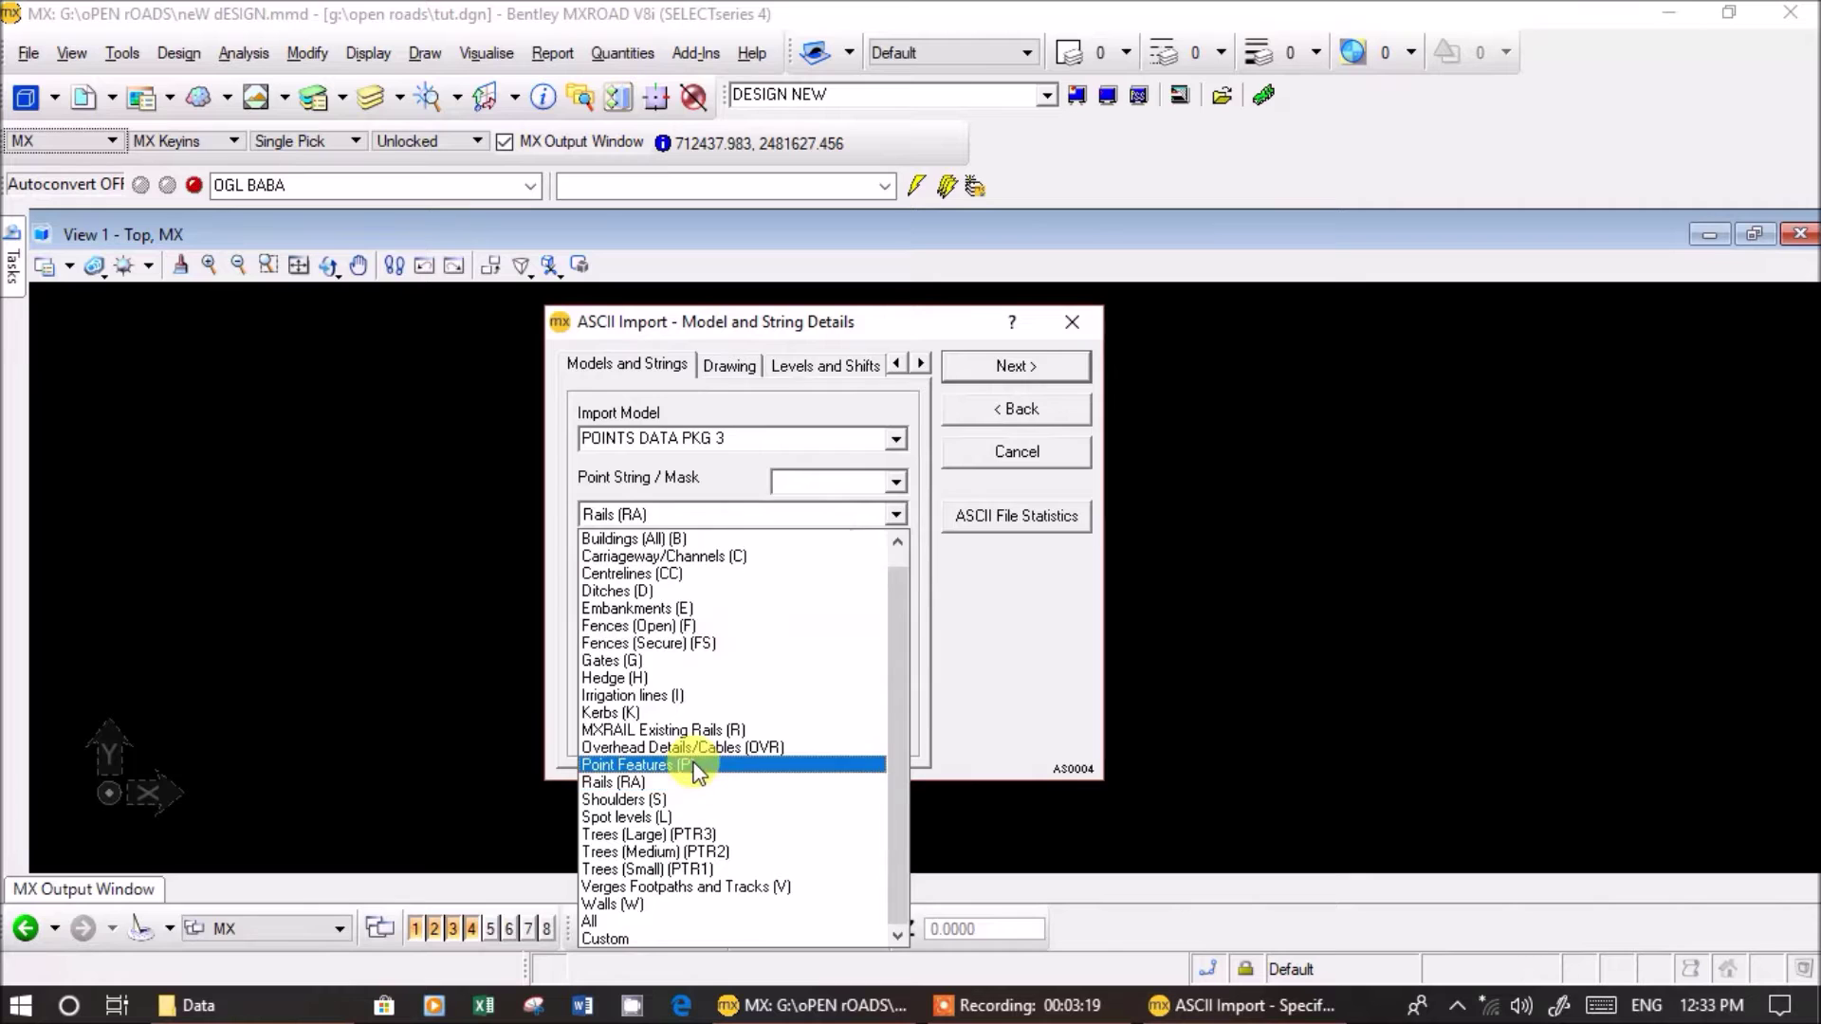
click(711, 756)
click(786, 481)
text(P)
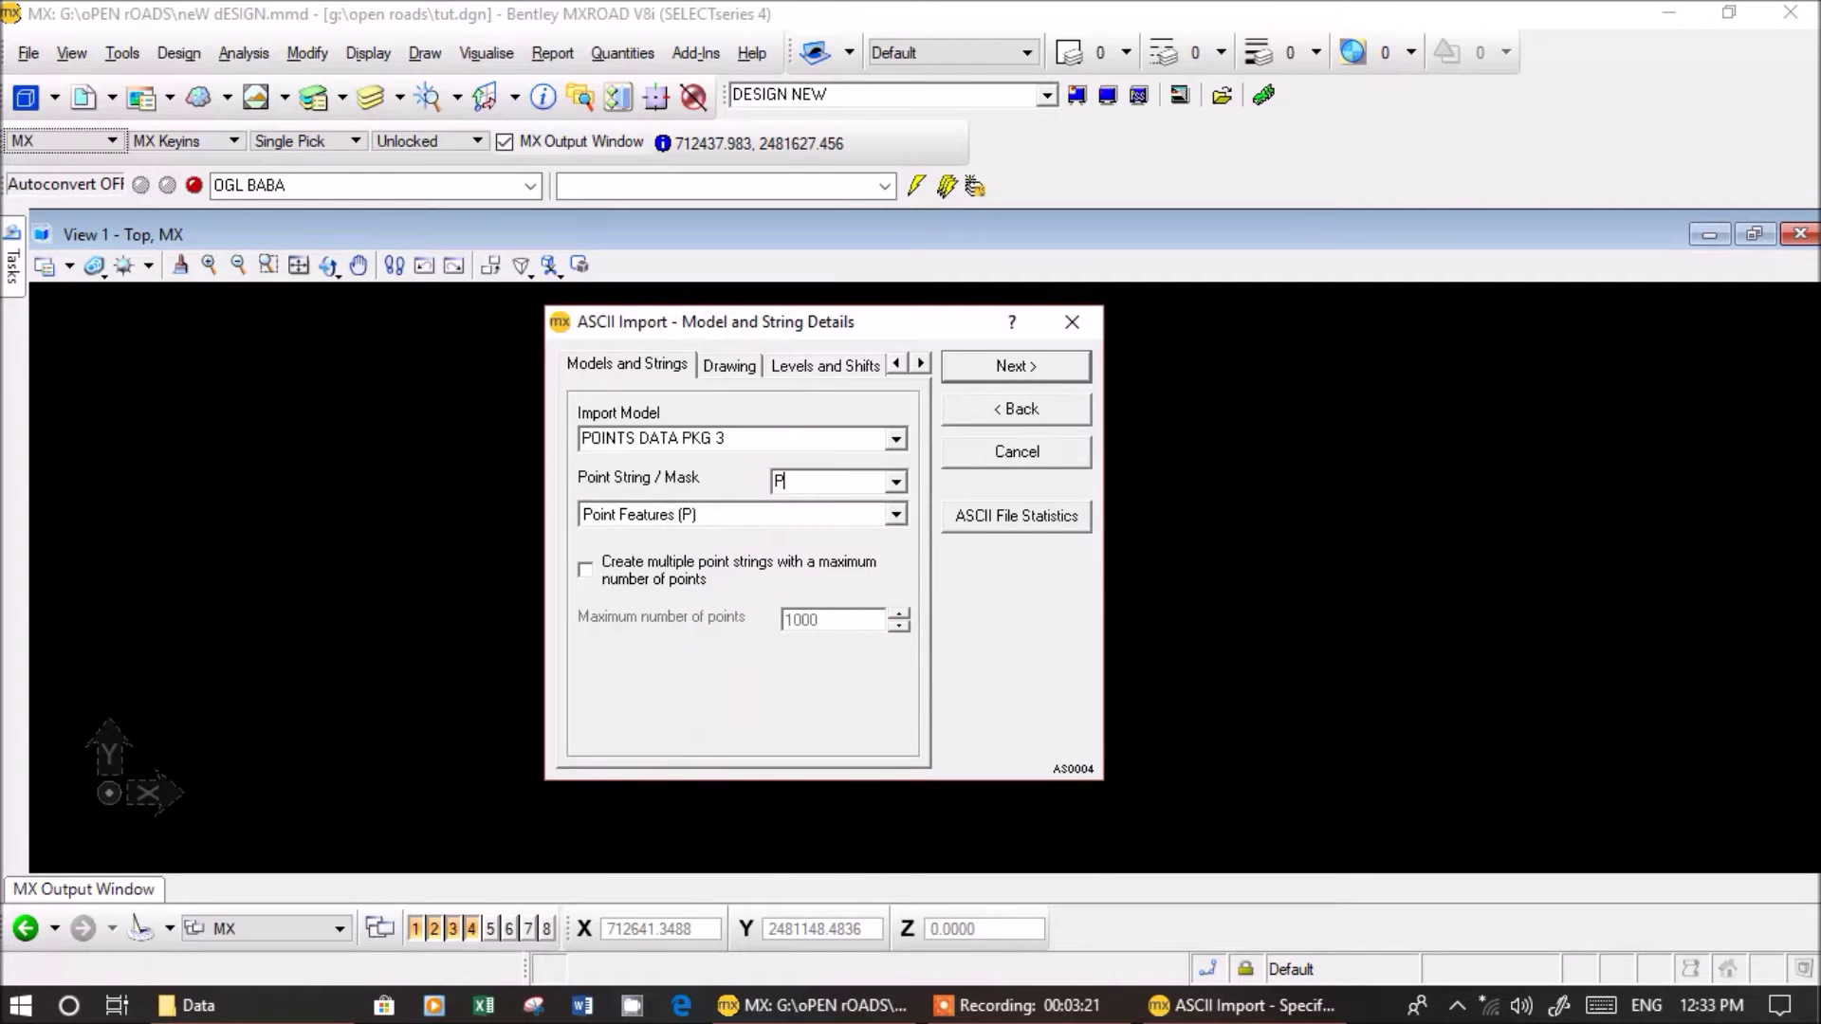
text(000)
- Continue the import and overwrite the existing working drawing
click(1016, 371)
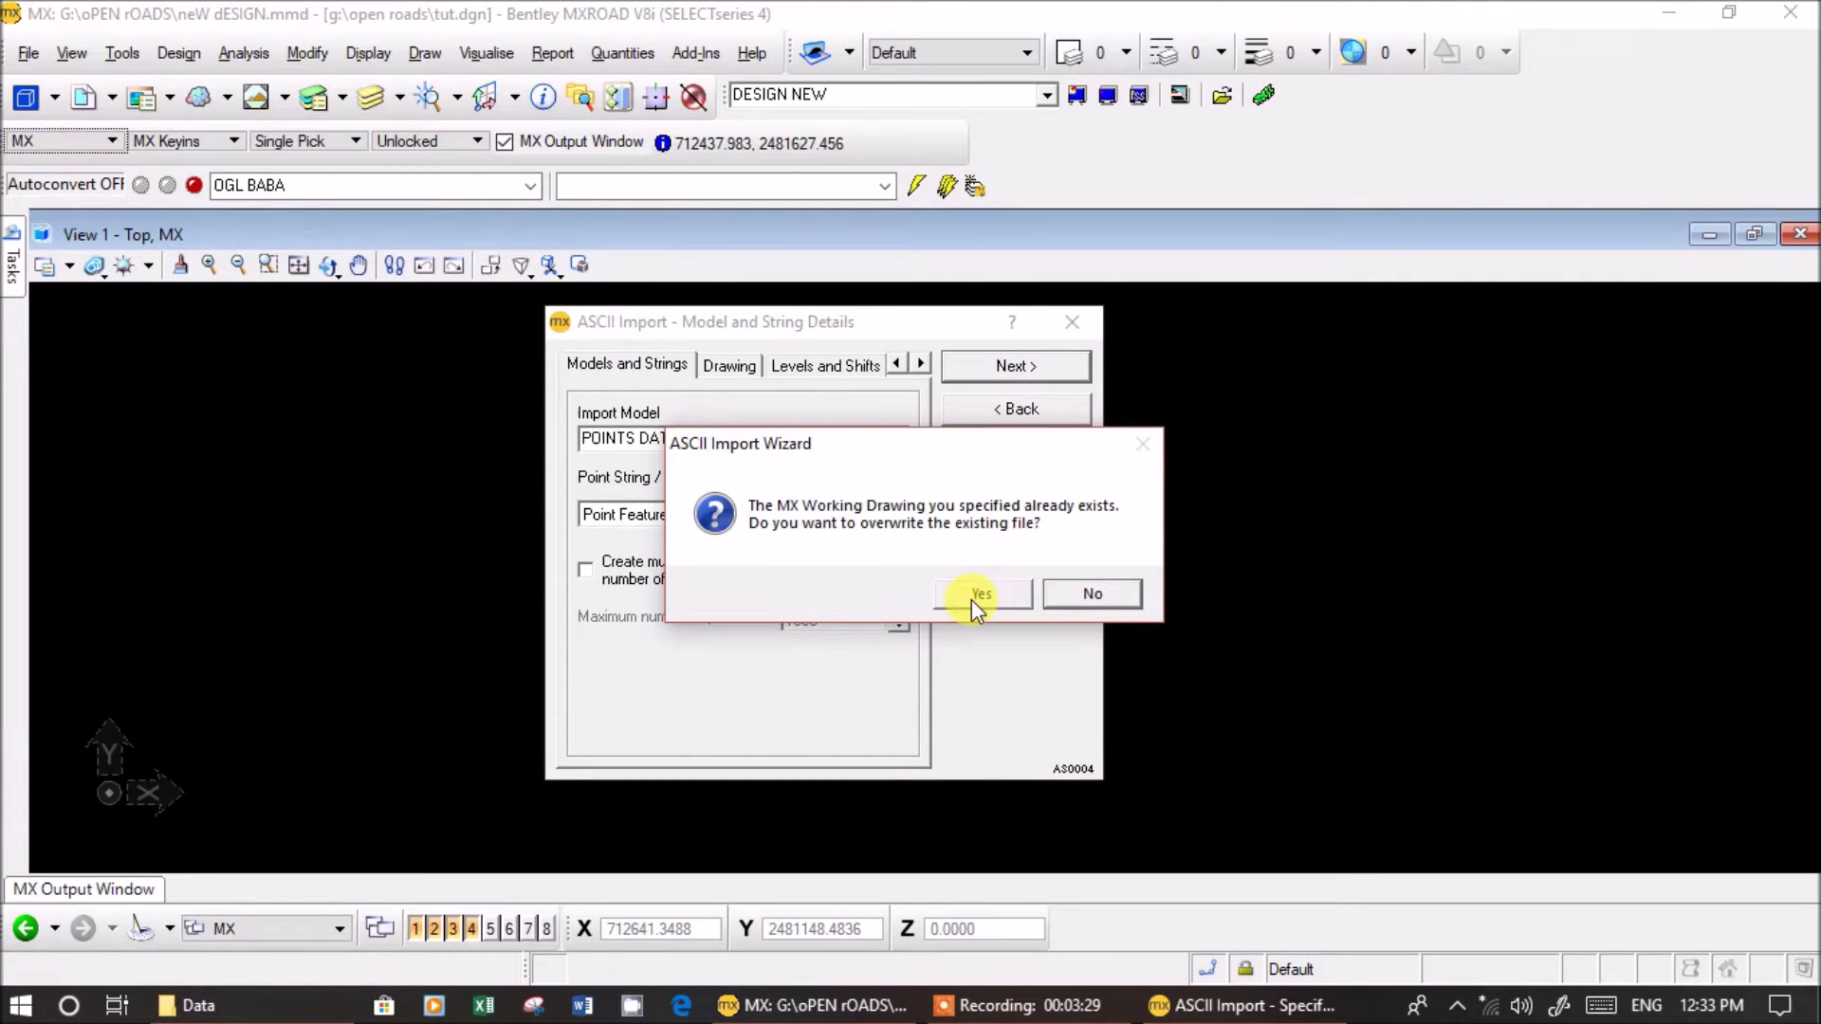
click(971, 599)
click(971, 601)
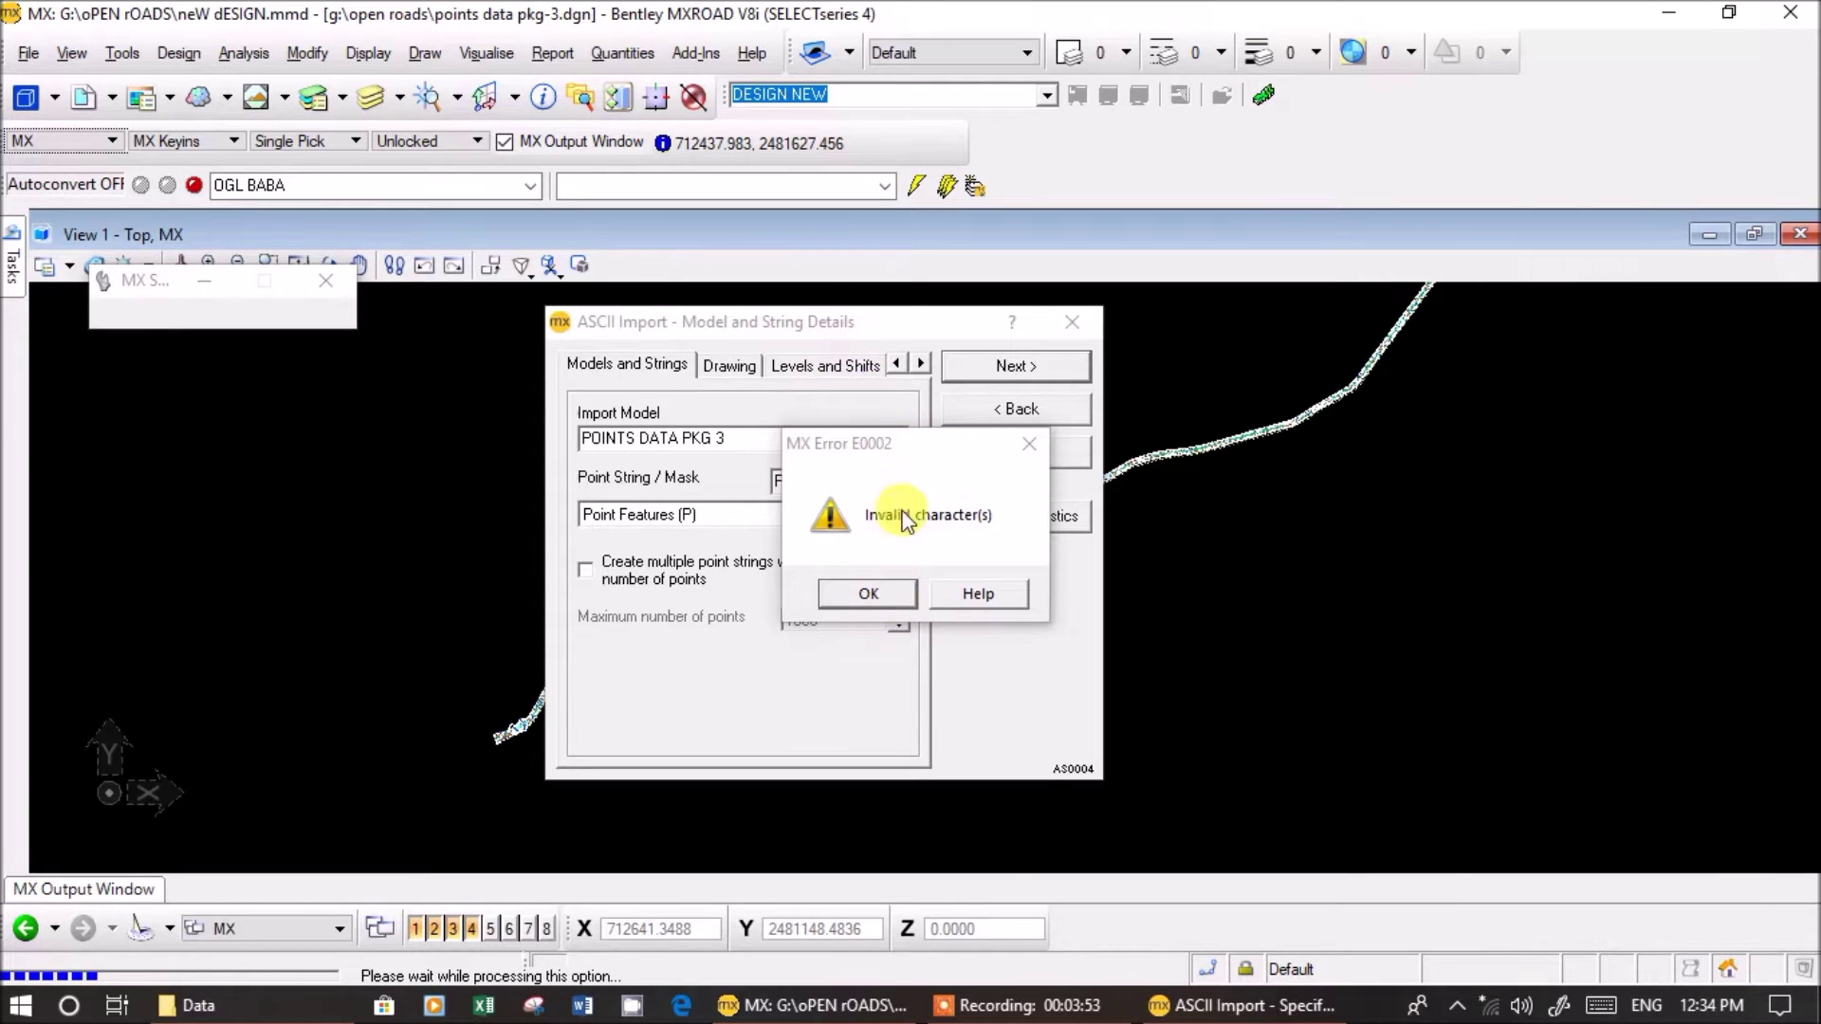
- Dismiss all the MX Error E0002 invalid character messages, then finish the ASCII import
click(868, 595)
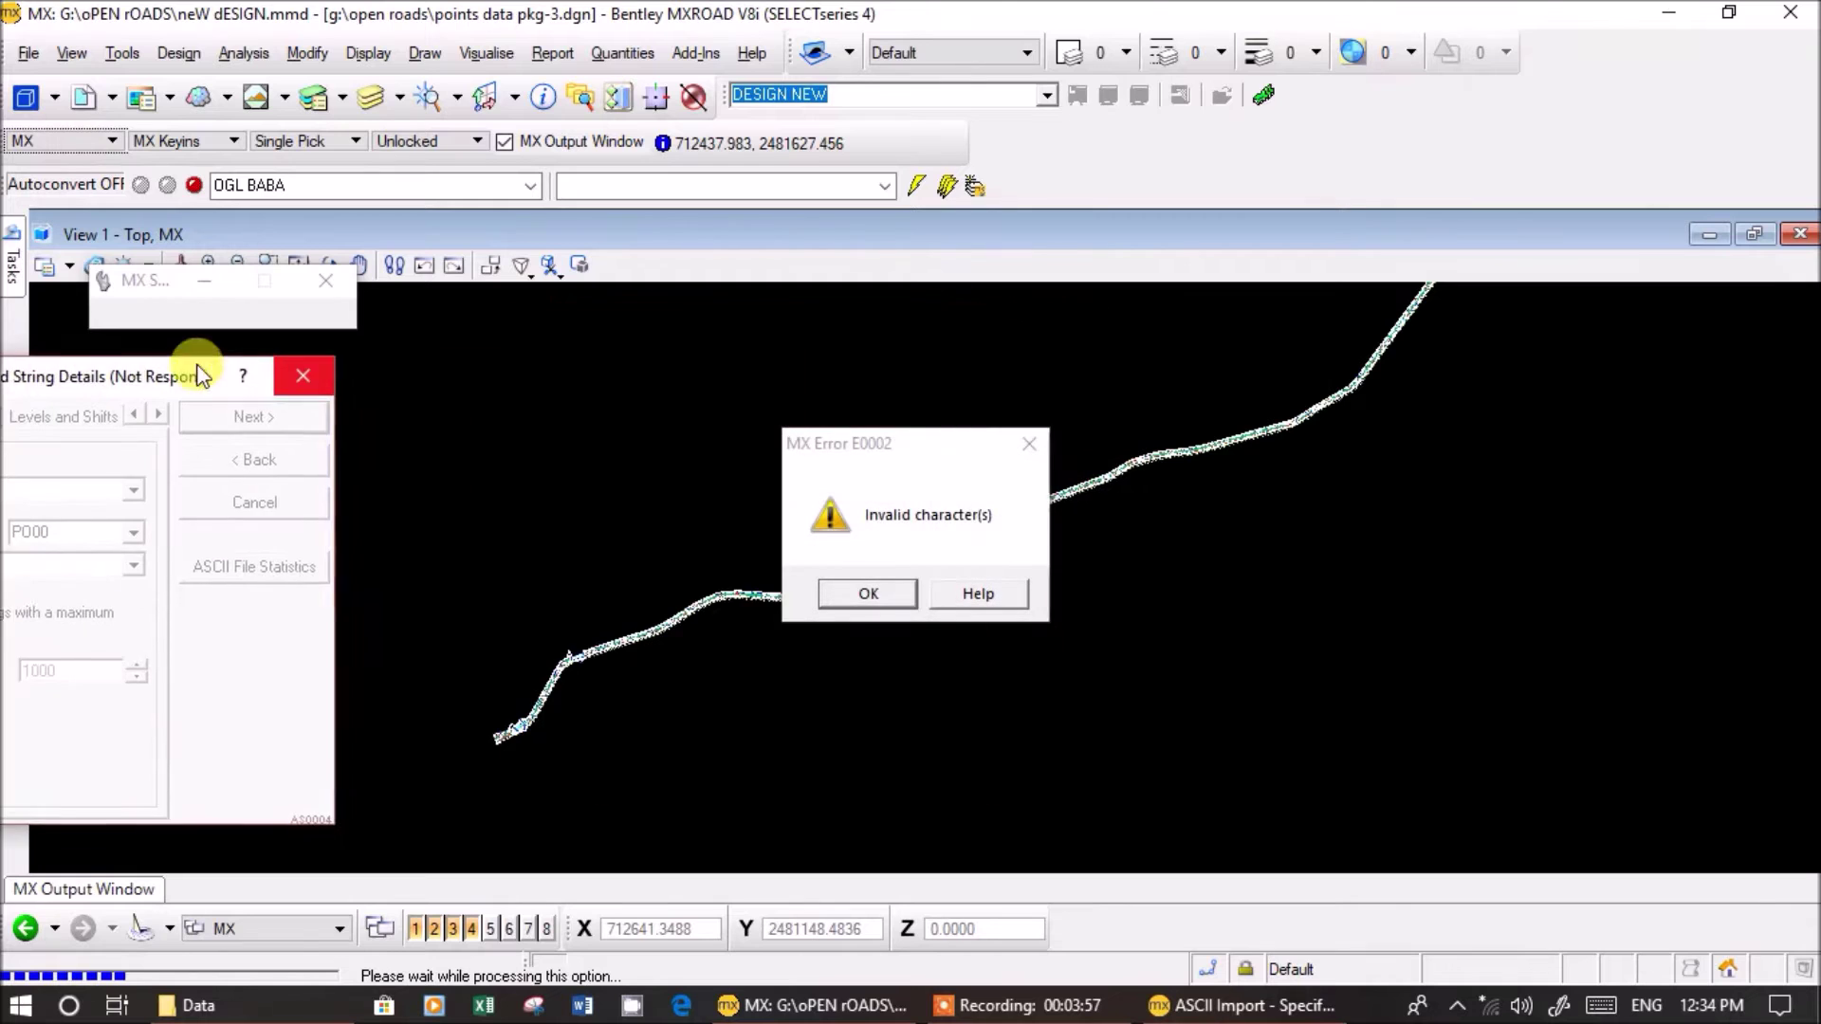
click(861, 595)
click(859, 597)
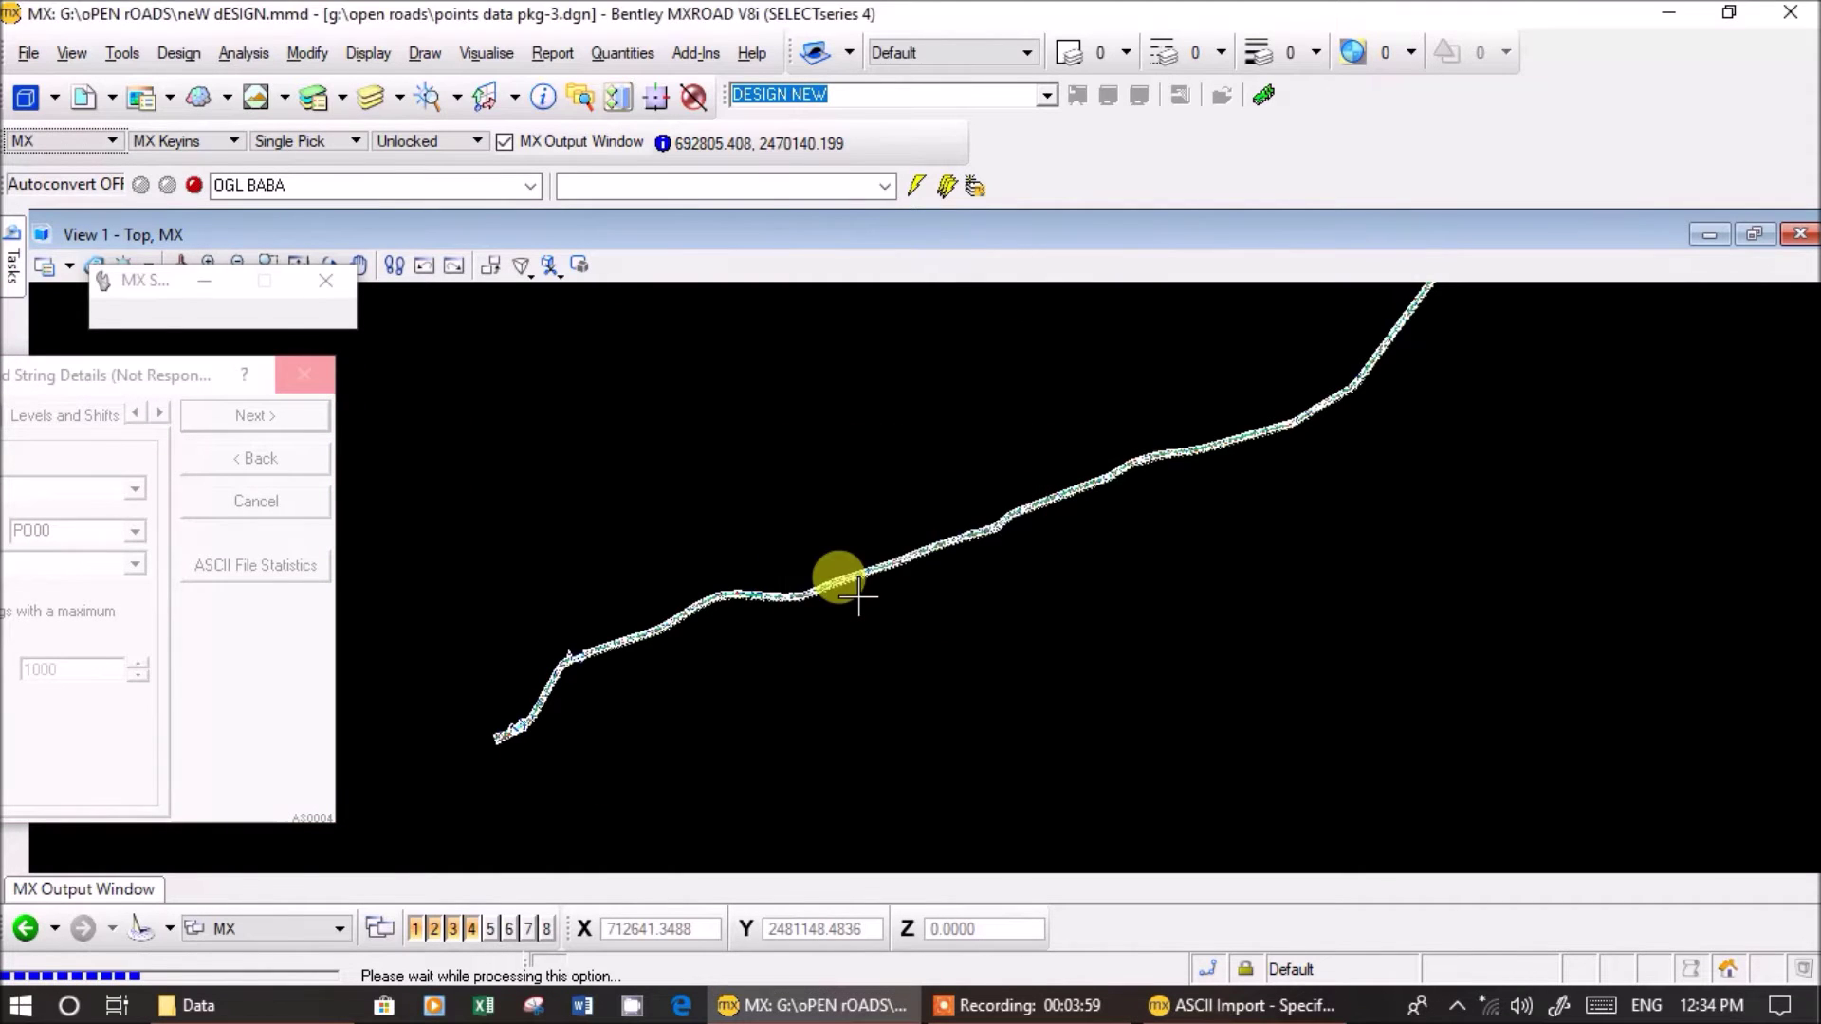
click(860, 595)
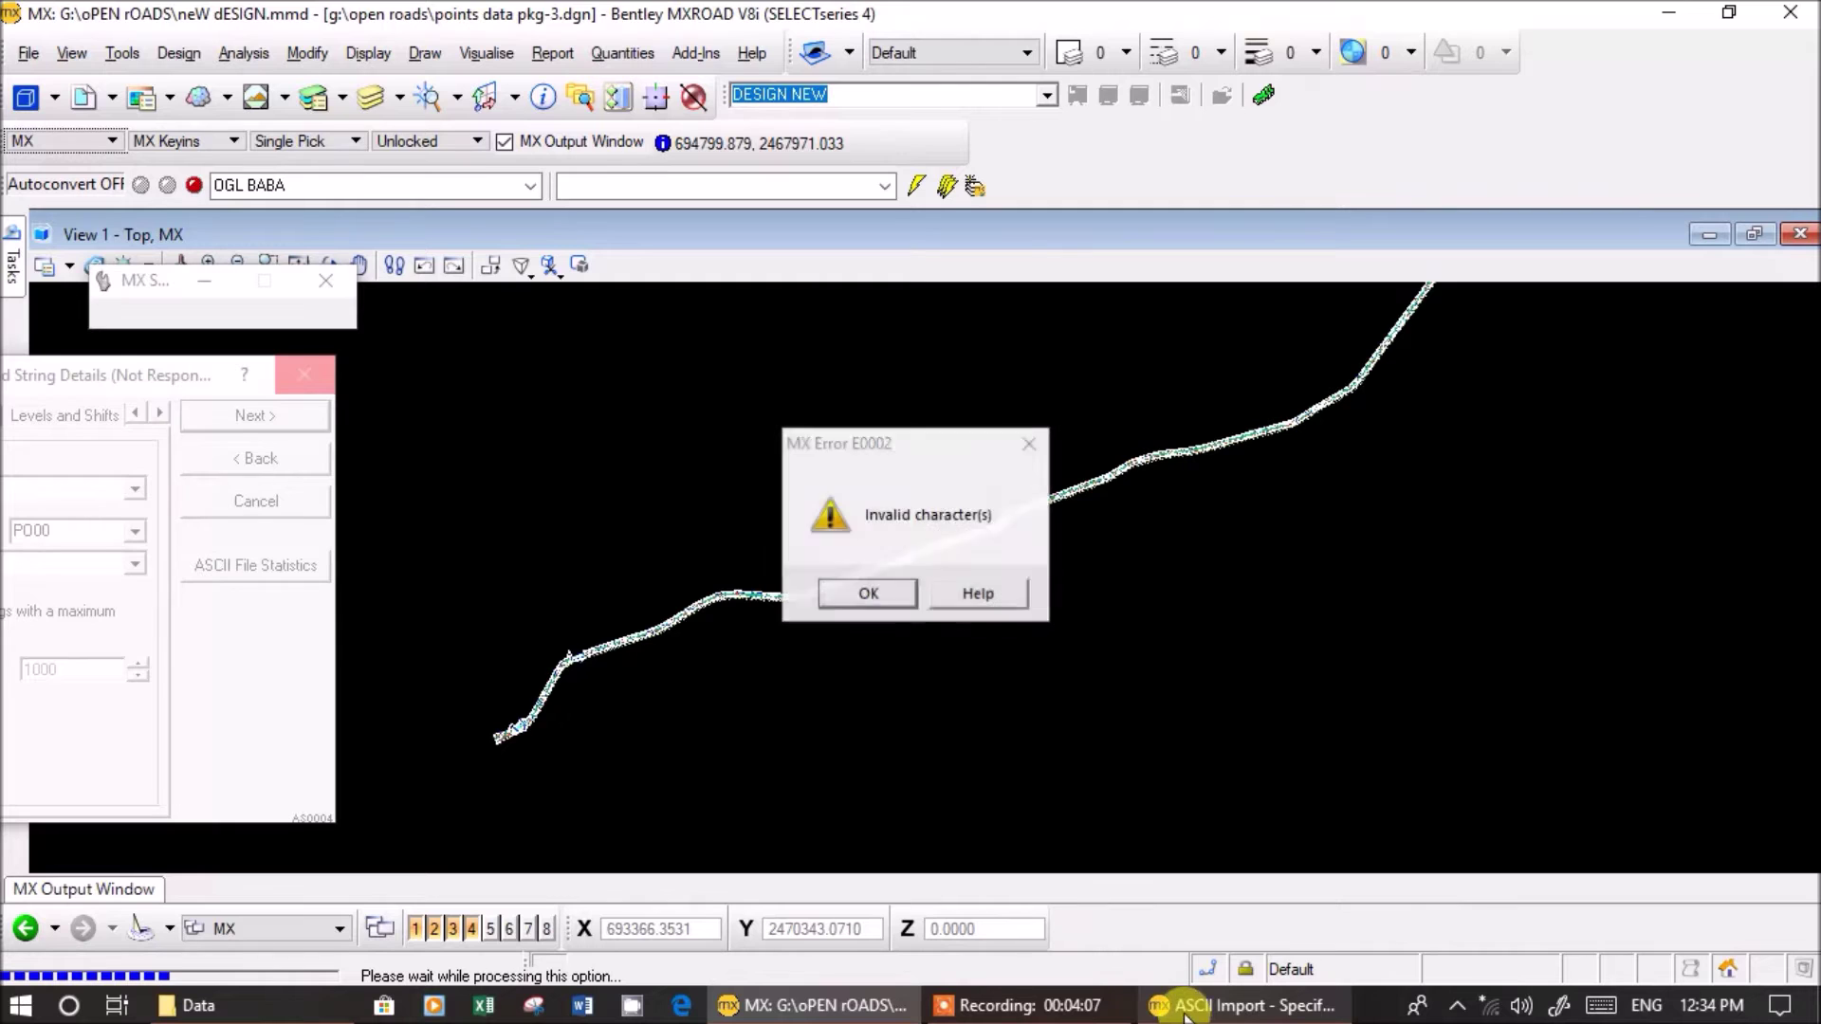
click(837, 594)
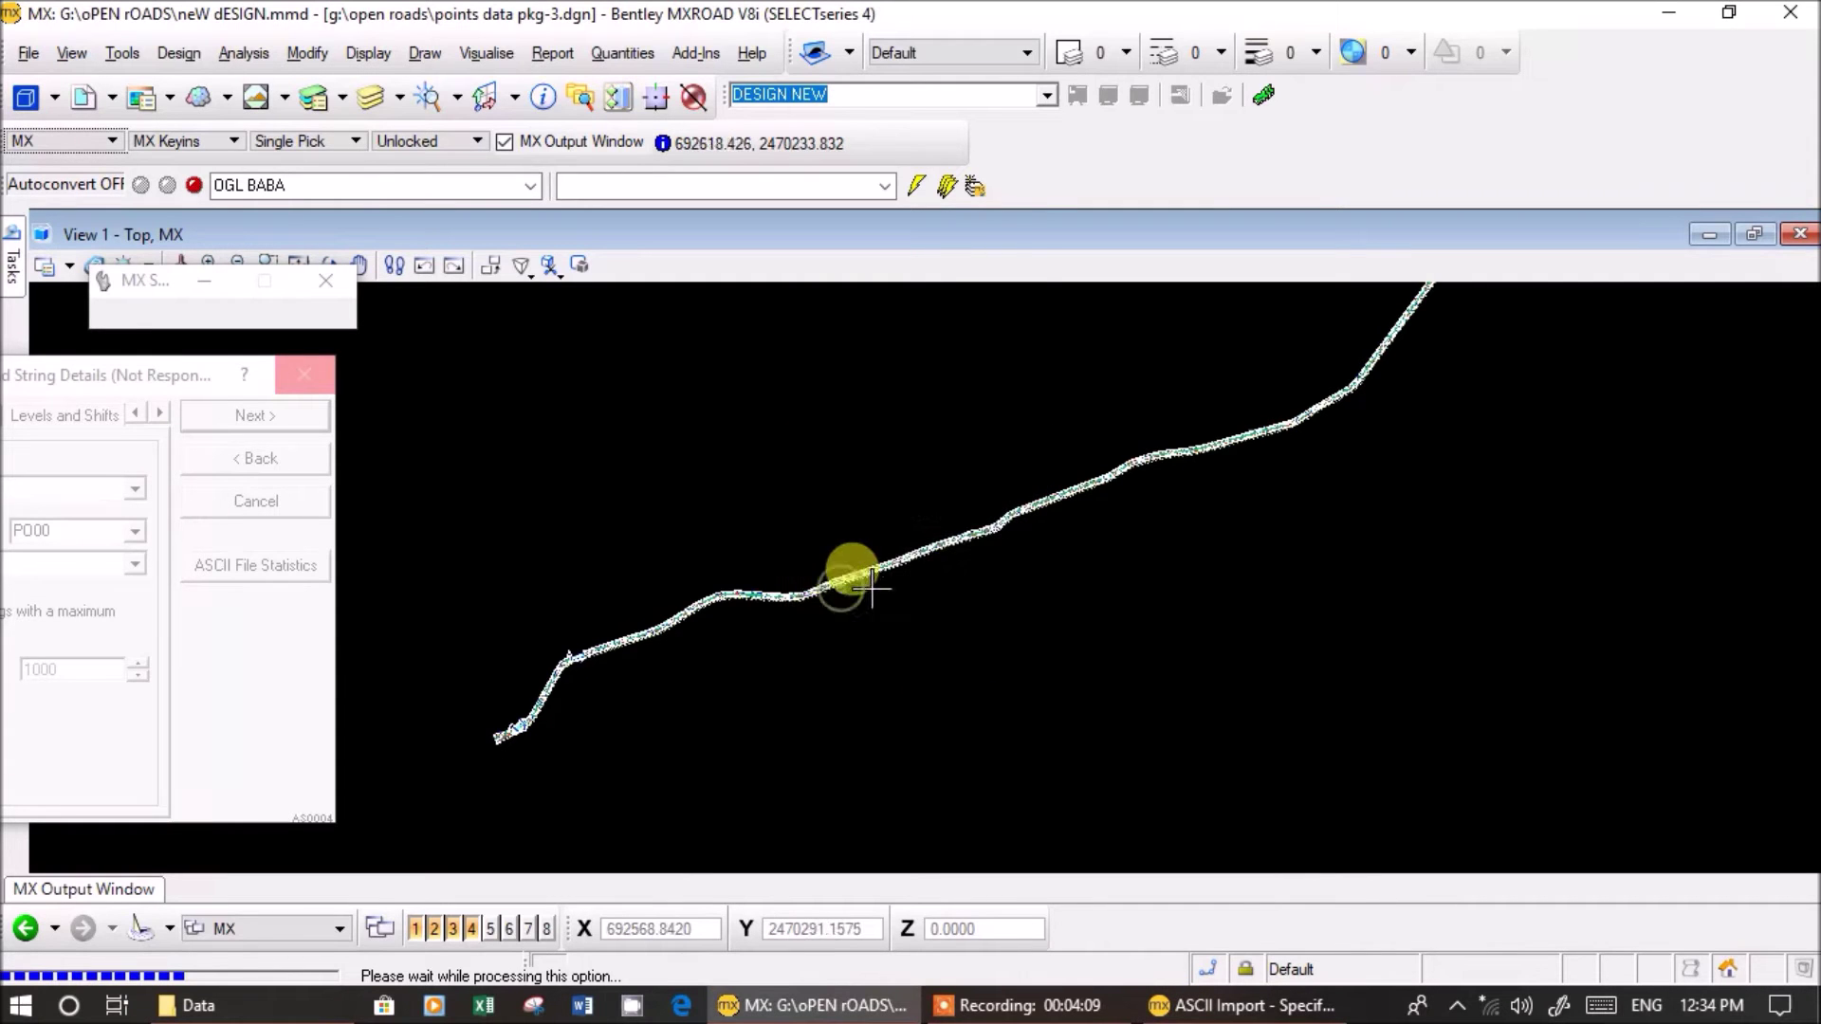
click(868, 594)
click(868, 592)
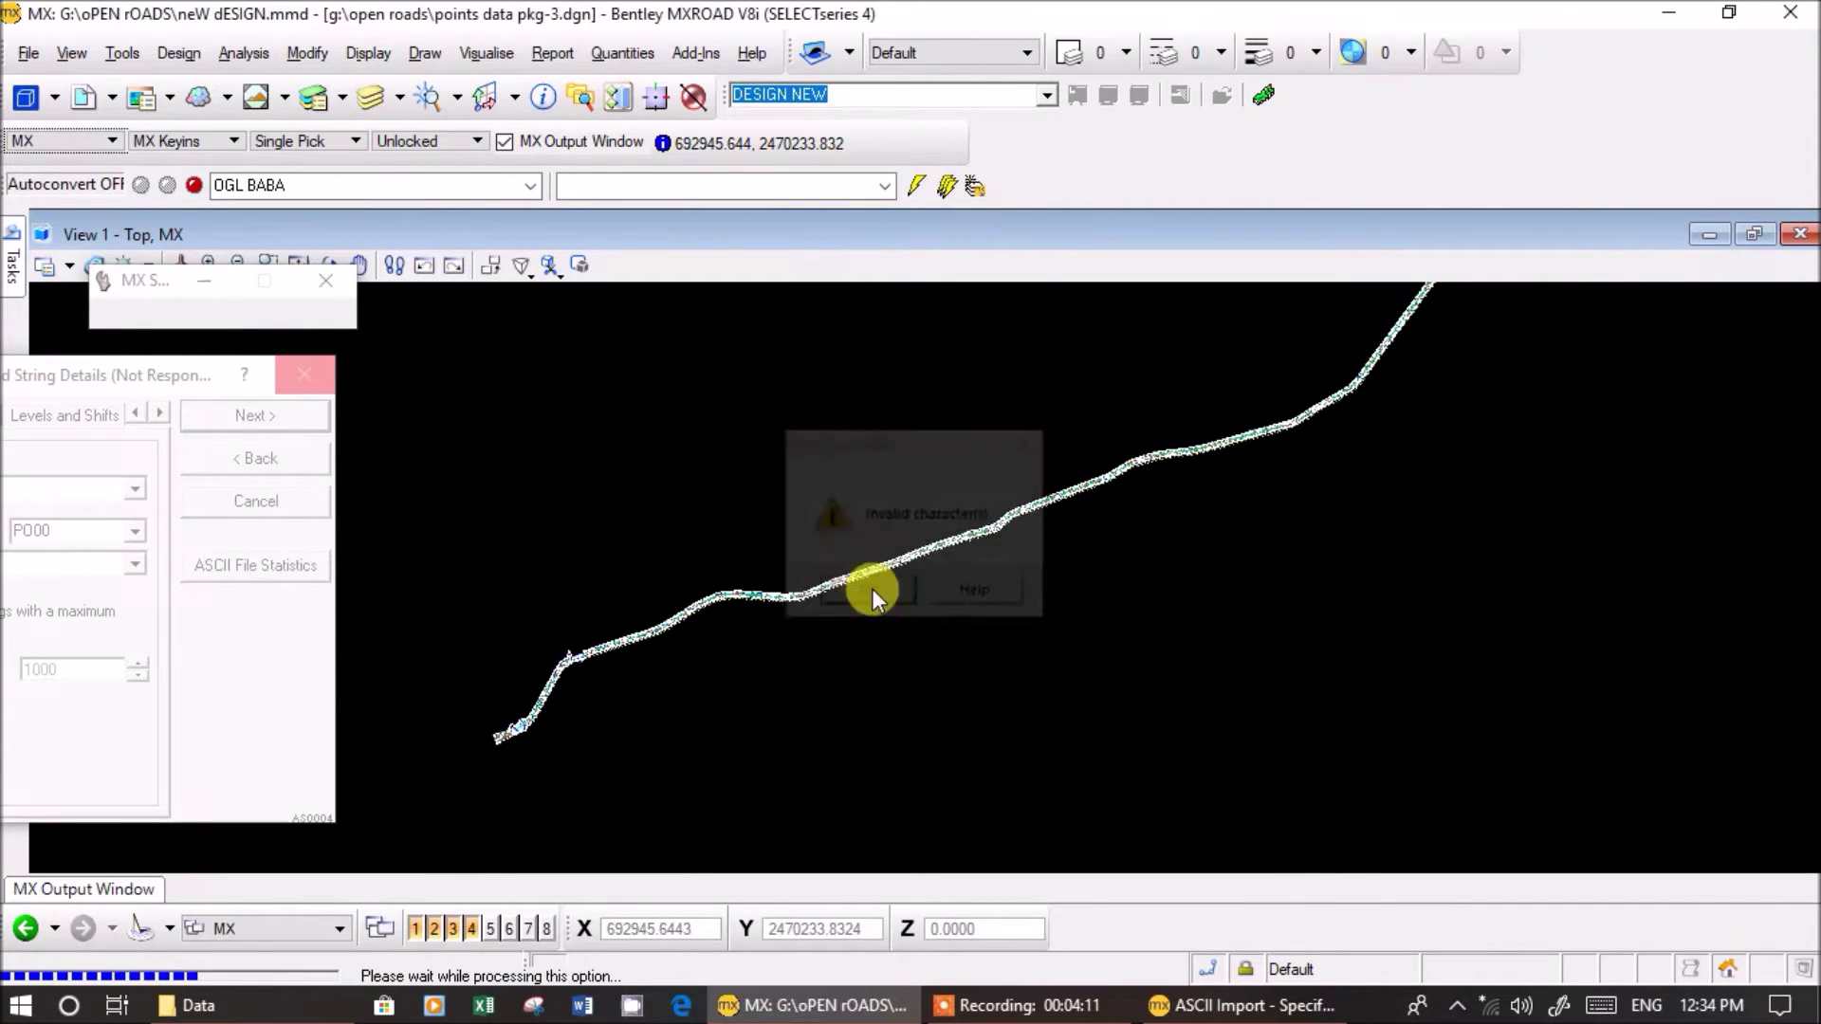
click(871, 592)
click(871, 592)
click(870, 592)
click(870, 592)
click(873, 594)
click(870, 593)
click(870, 594)
click(870, 593)
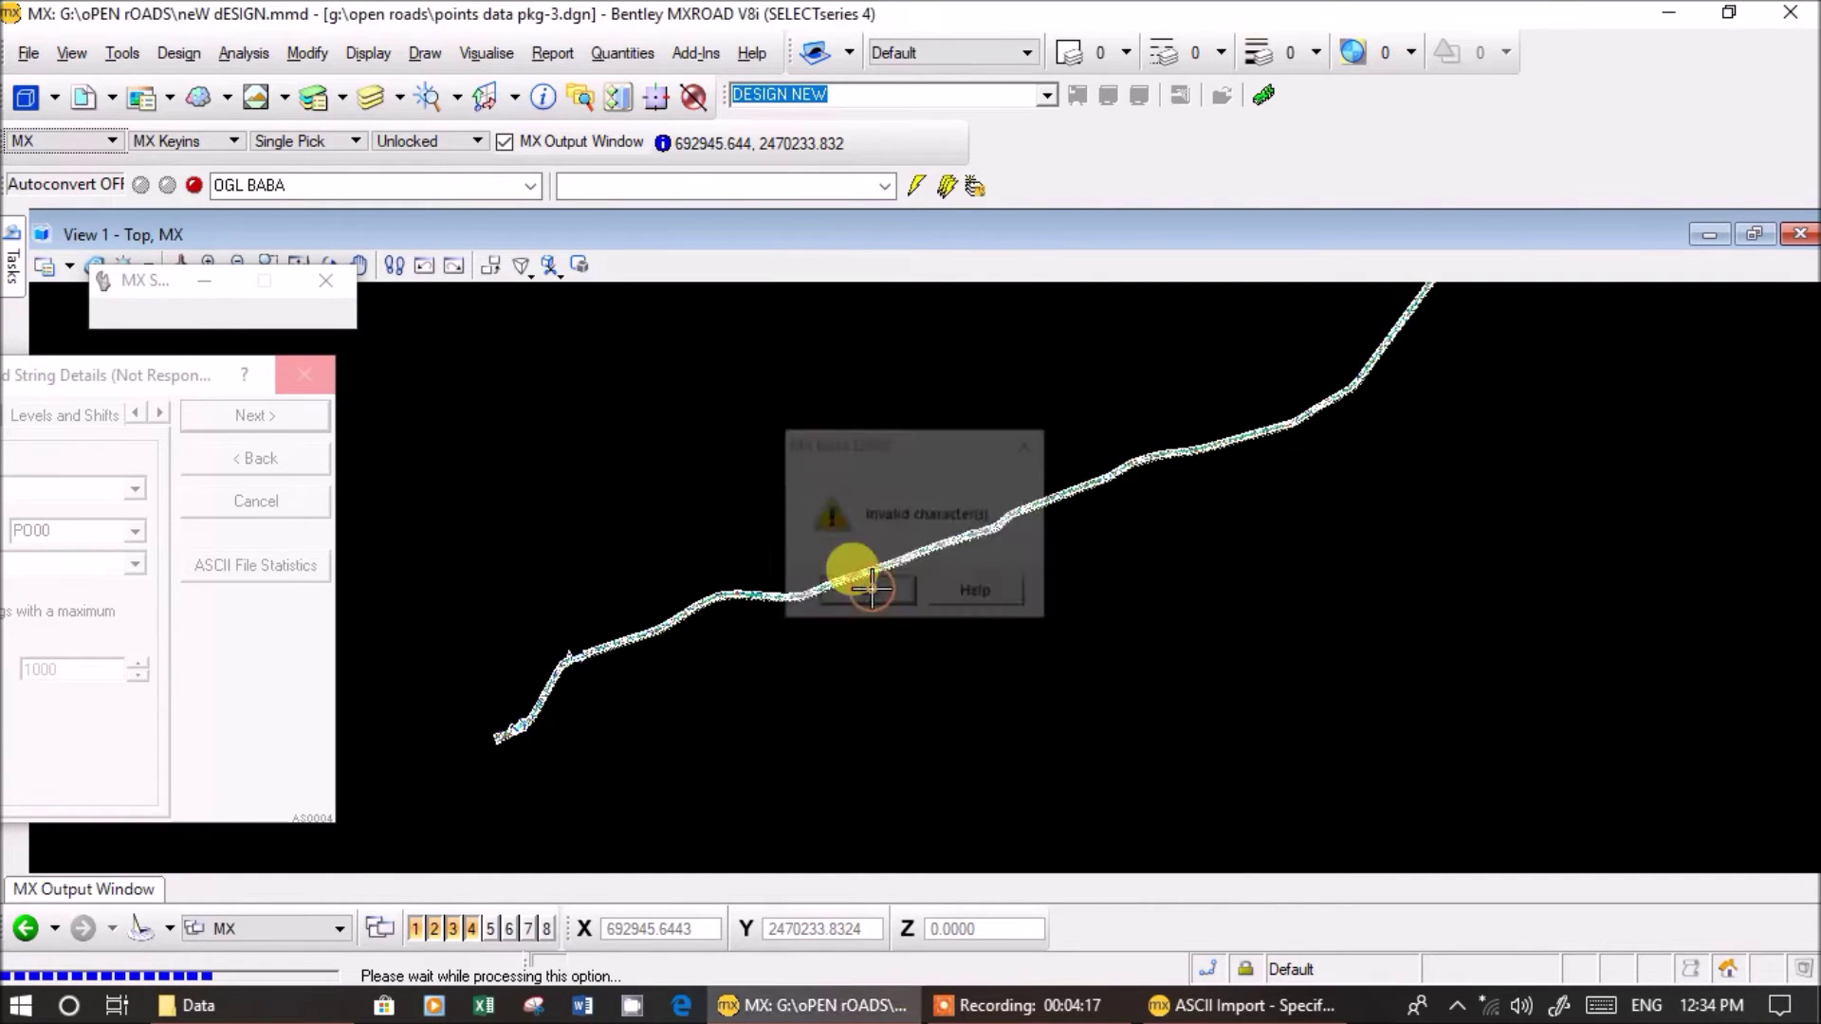
click(872, 591)
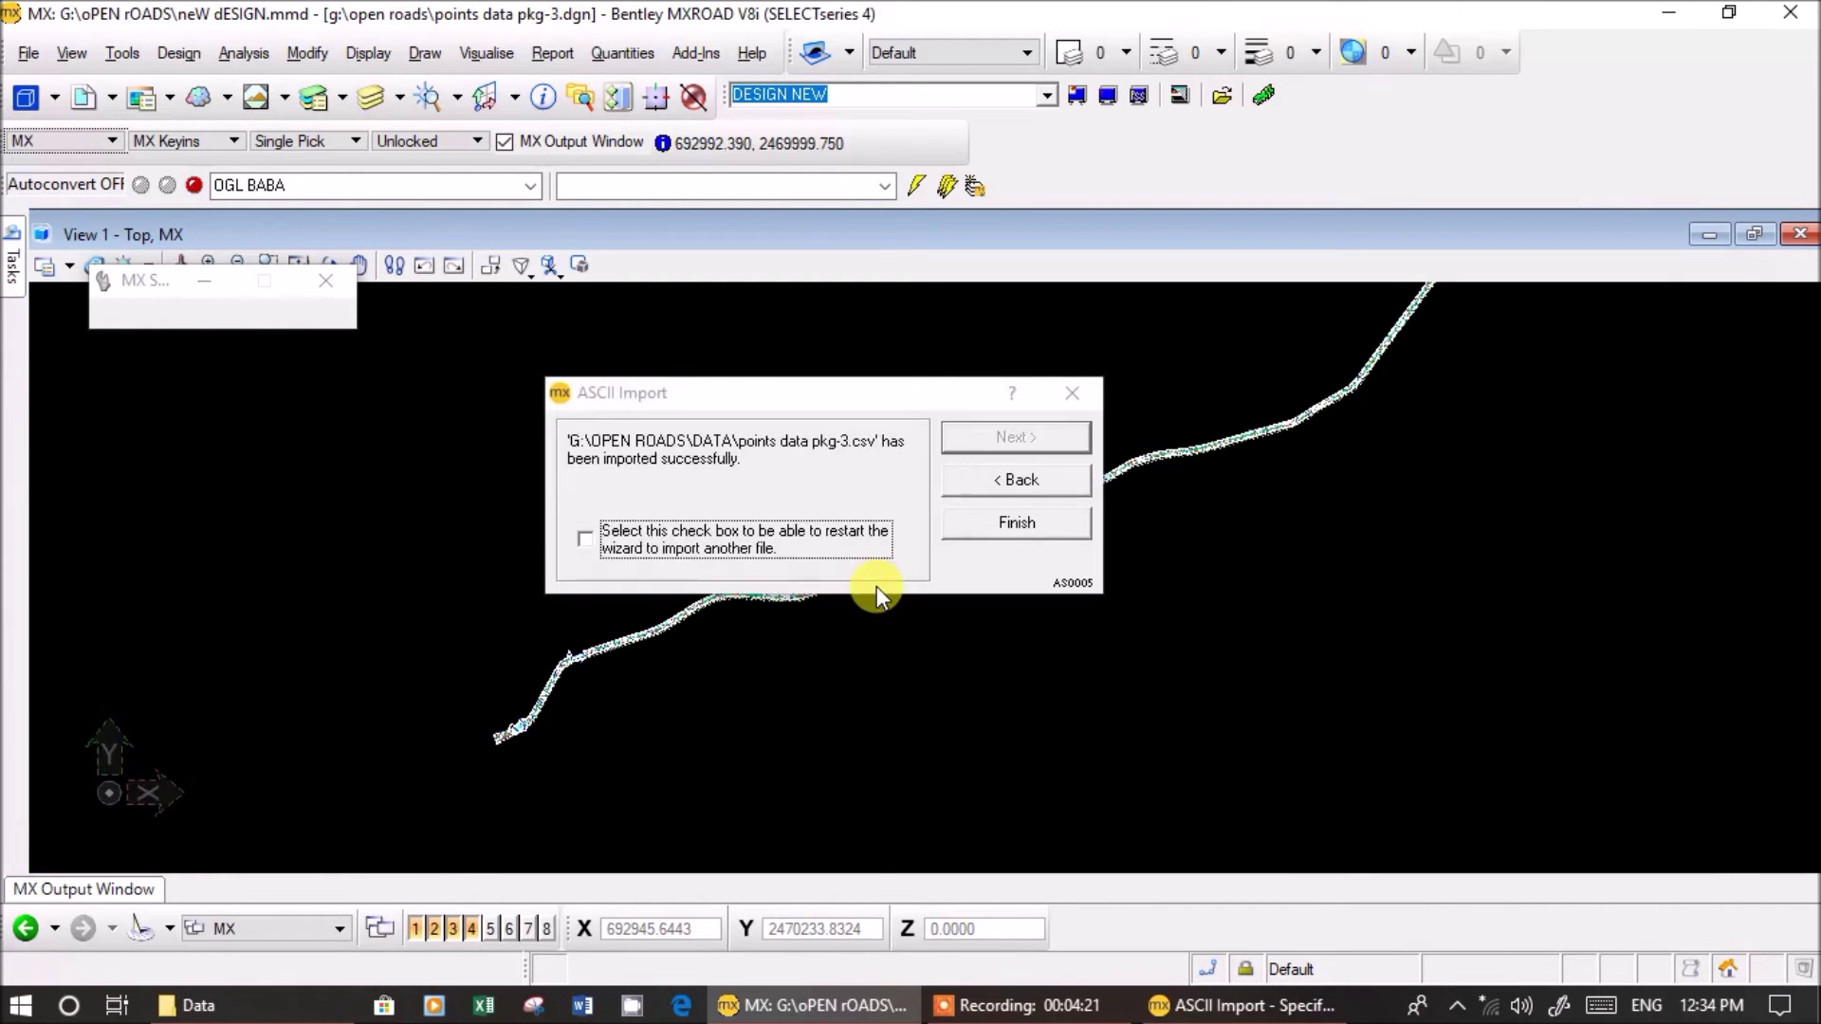
click(1015, 525)
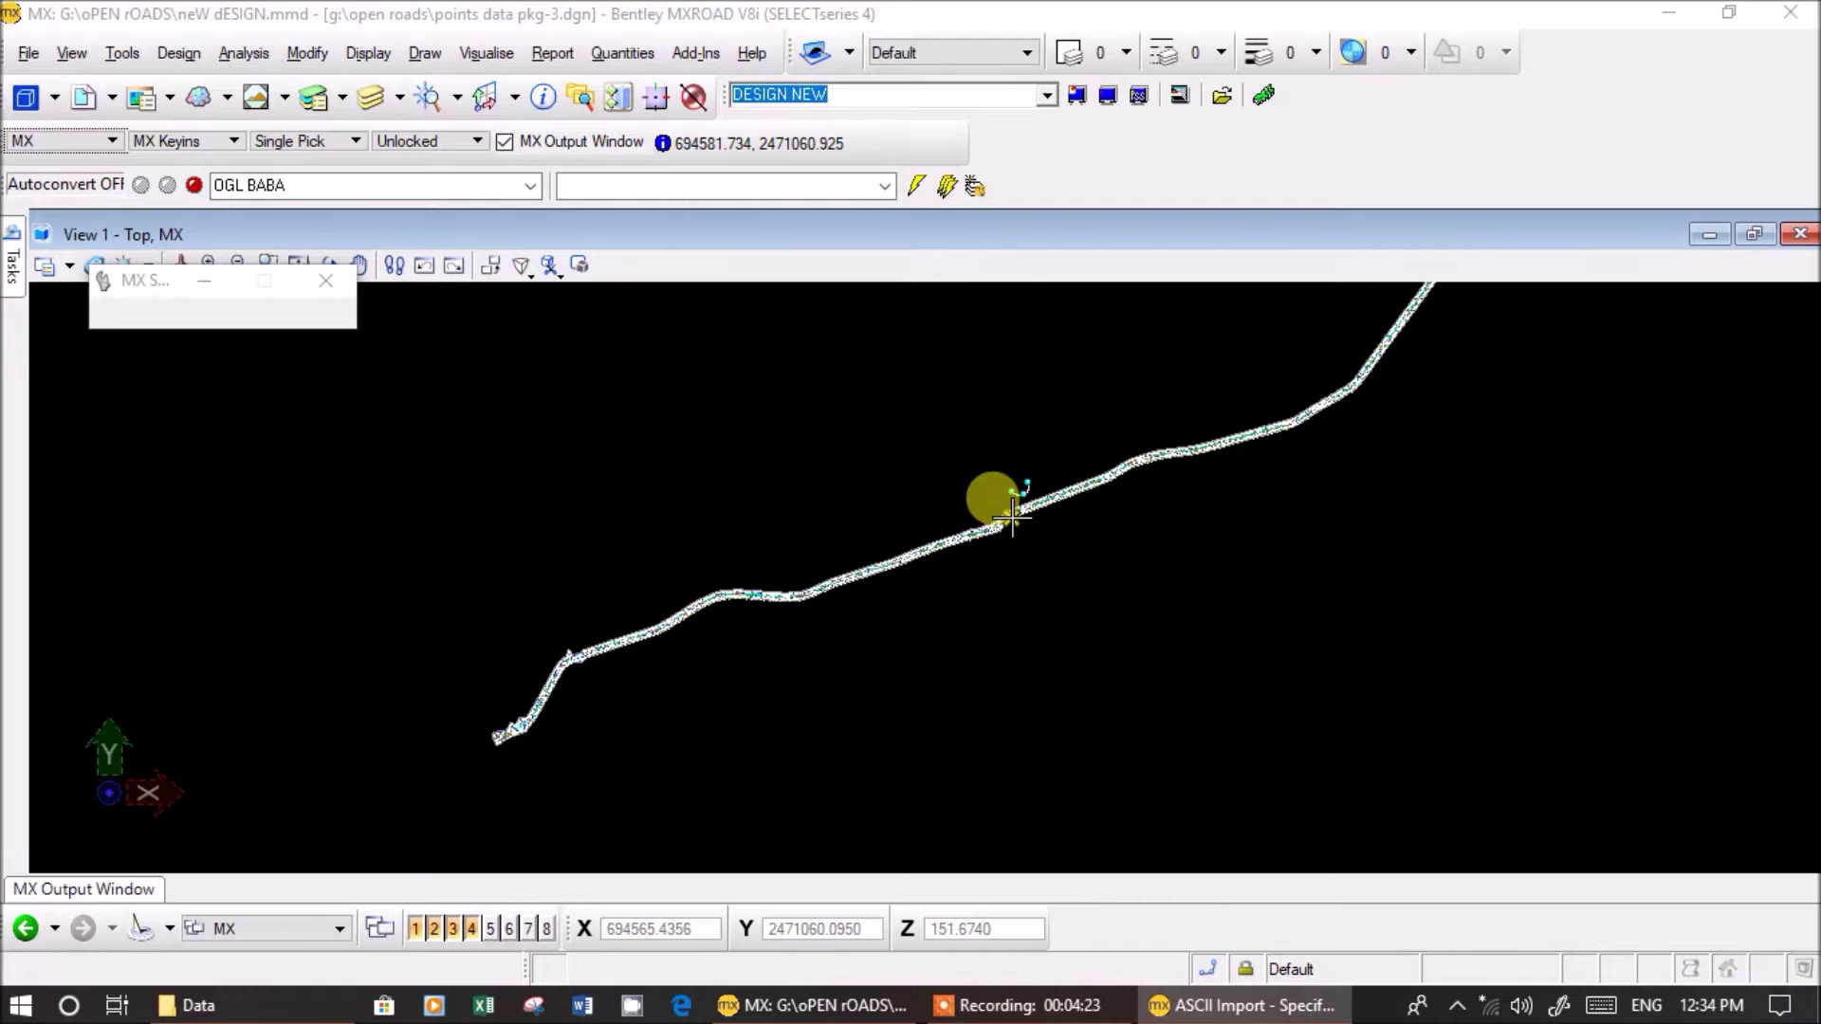
- Make POINTS DATA PKG 3 current, display it, and inspect the surveyed string along the road
click(1047, 95)
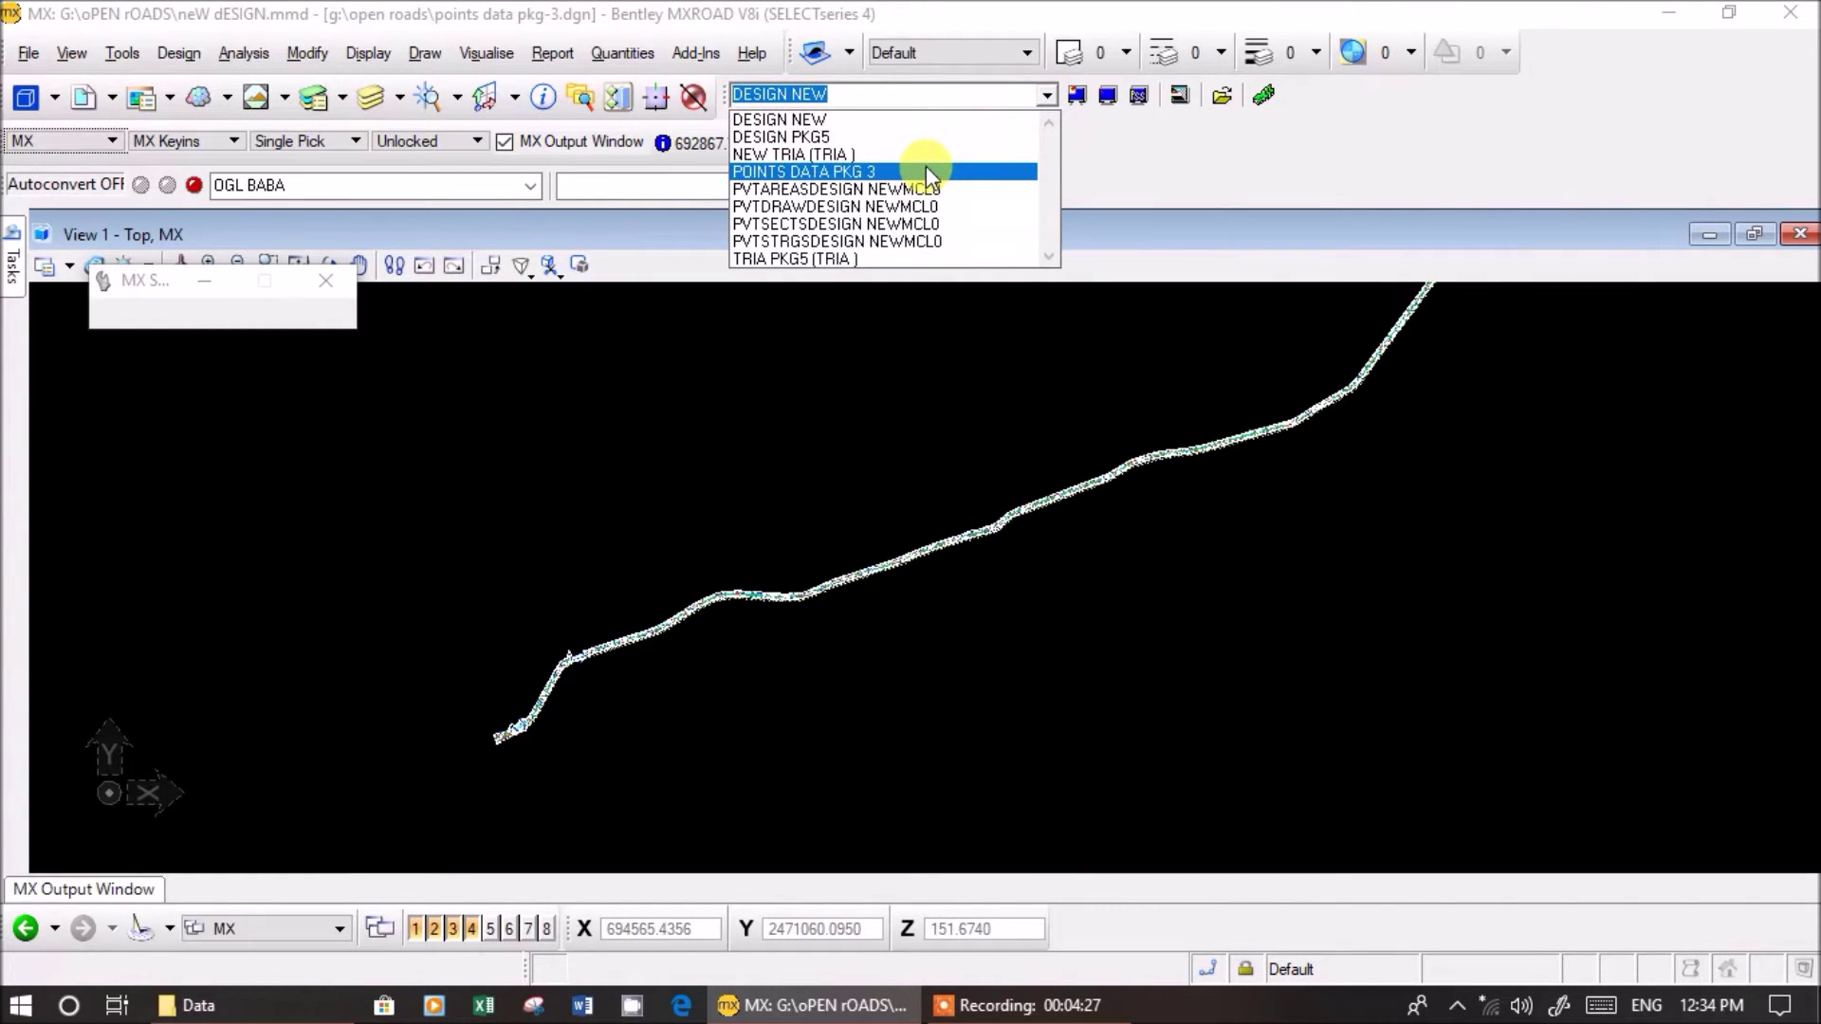
click(925, 171)
click(1079, 94)
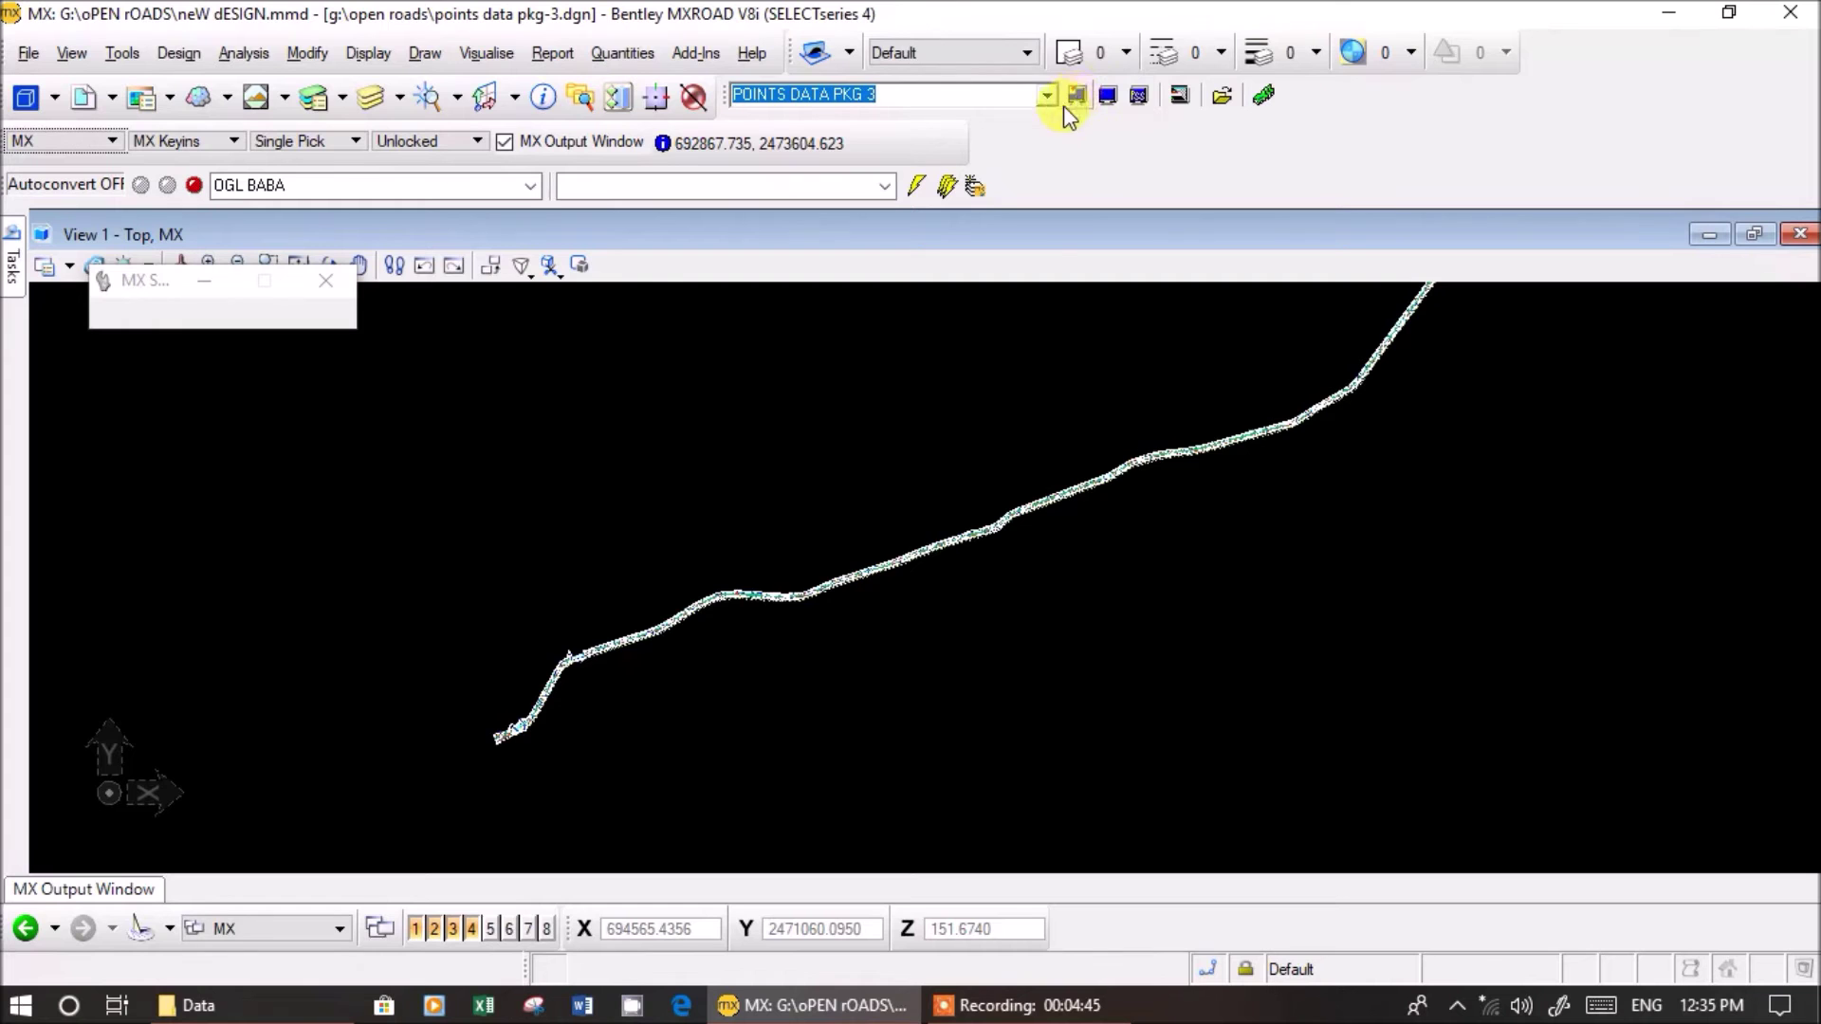
scroll(1195, 488, up, 5)
scroll(1199, 492, up, 2)
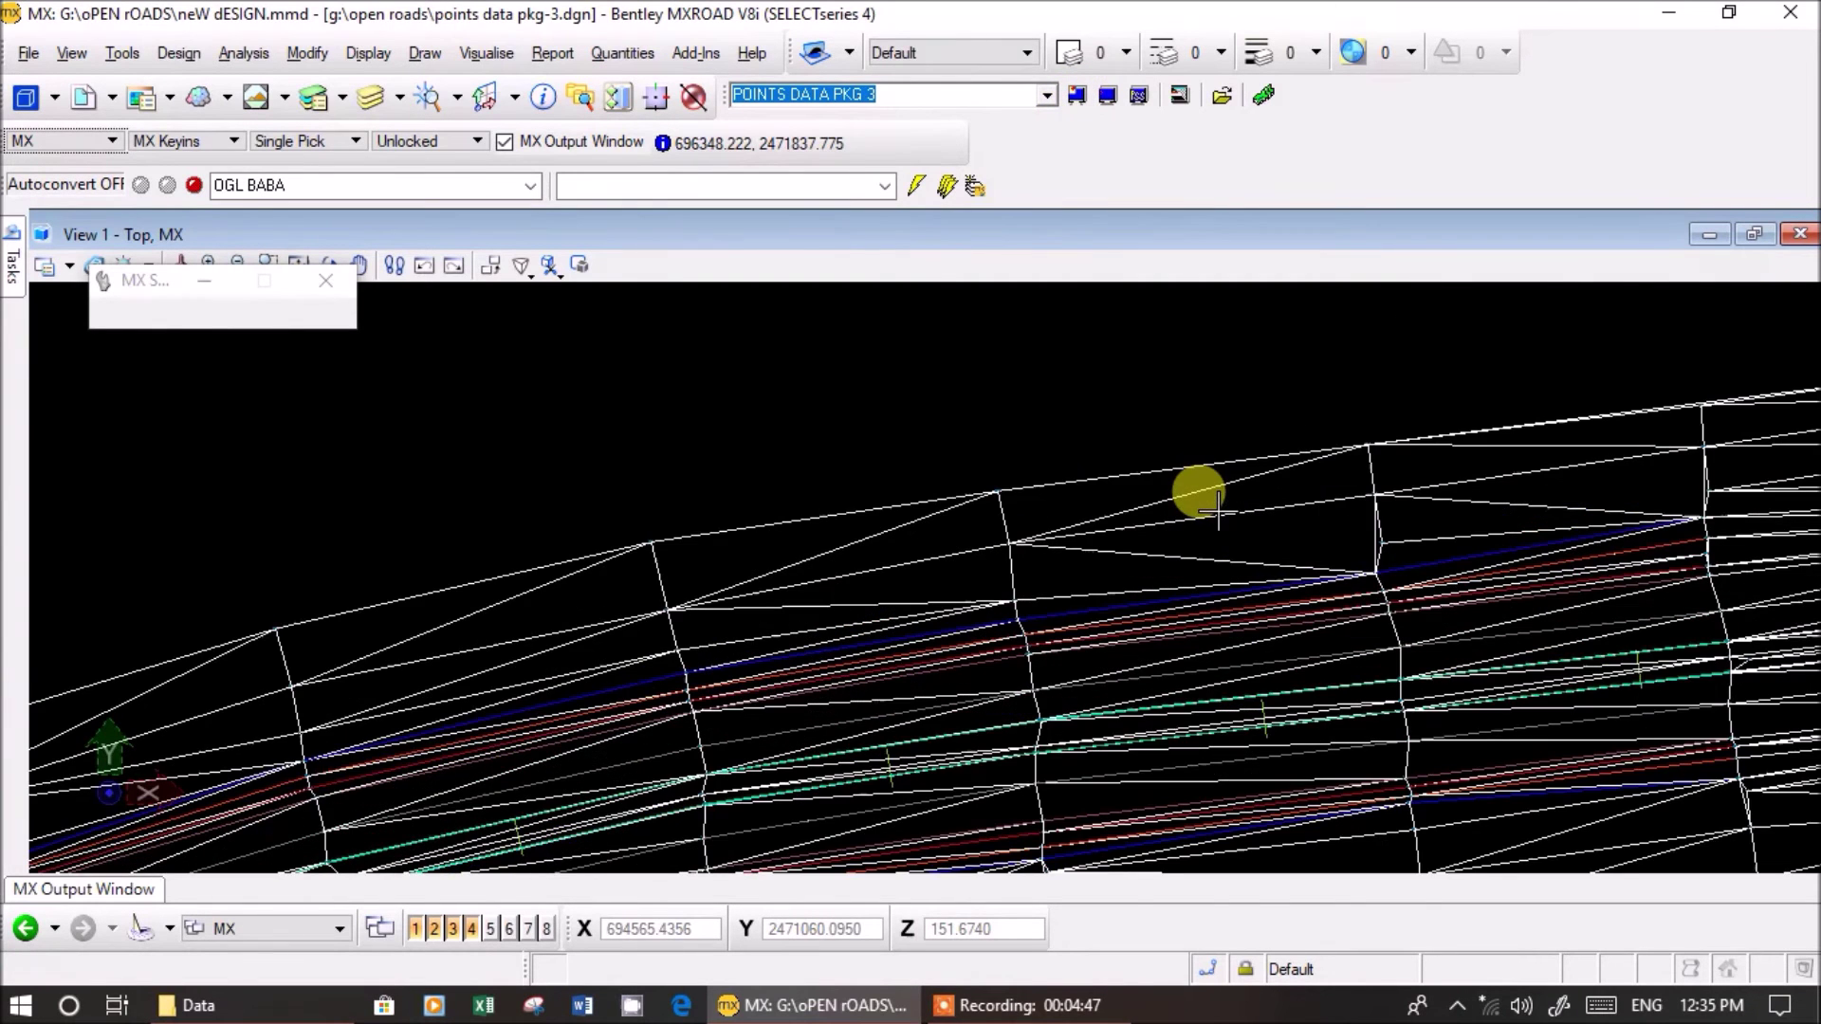
scroll(1203, 492, down, 5)
scroll(1211, 496, down, 4)
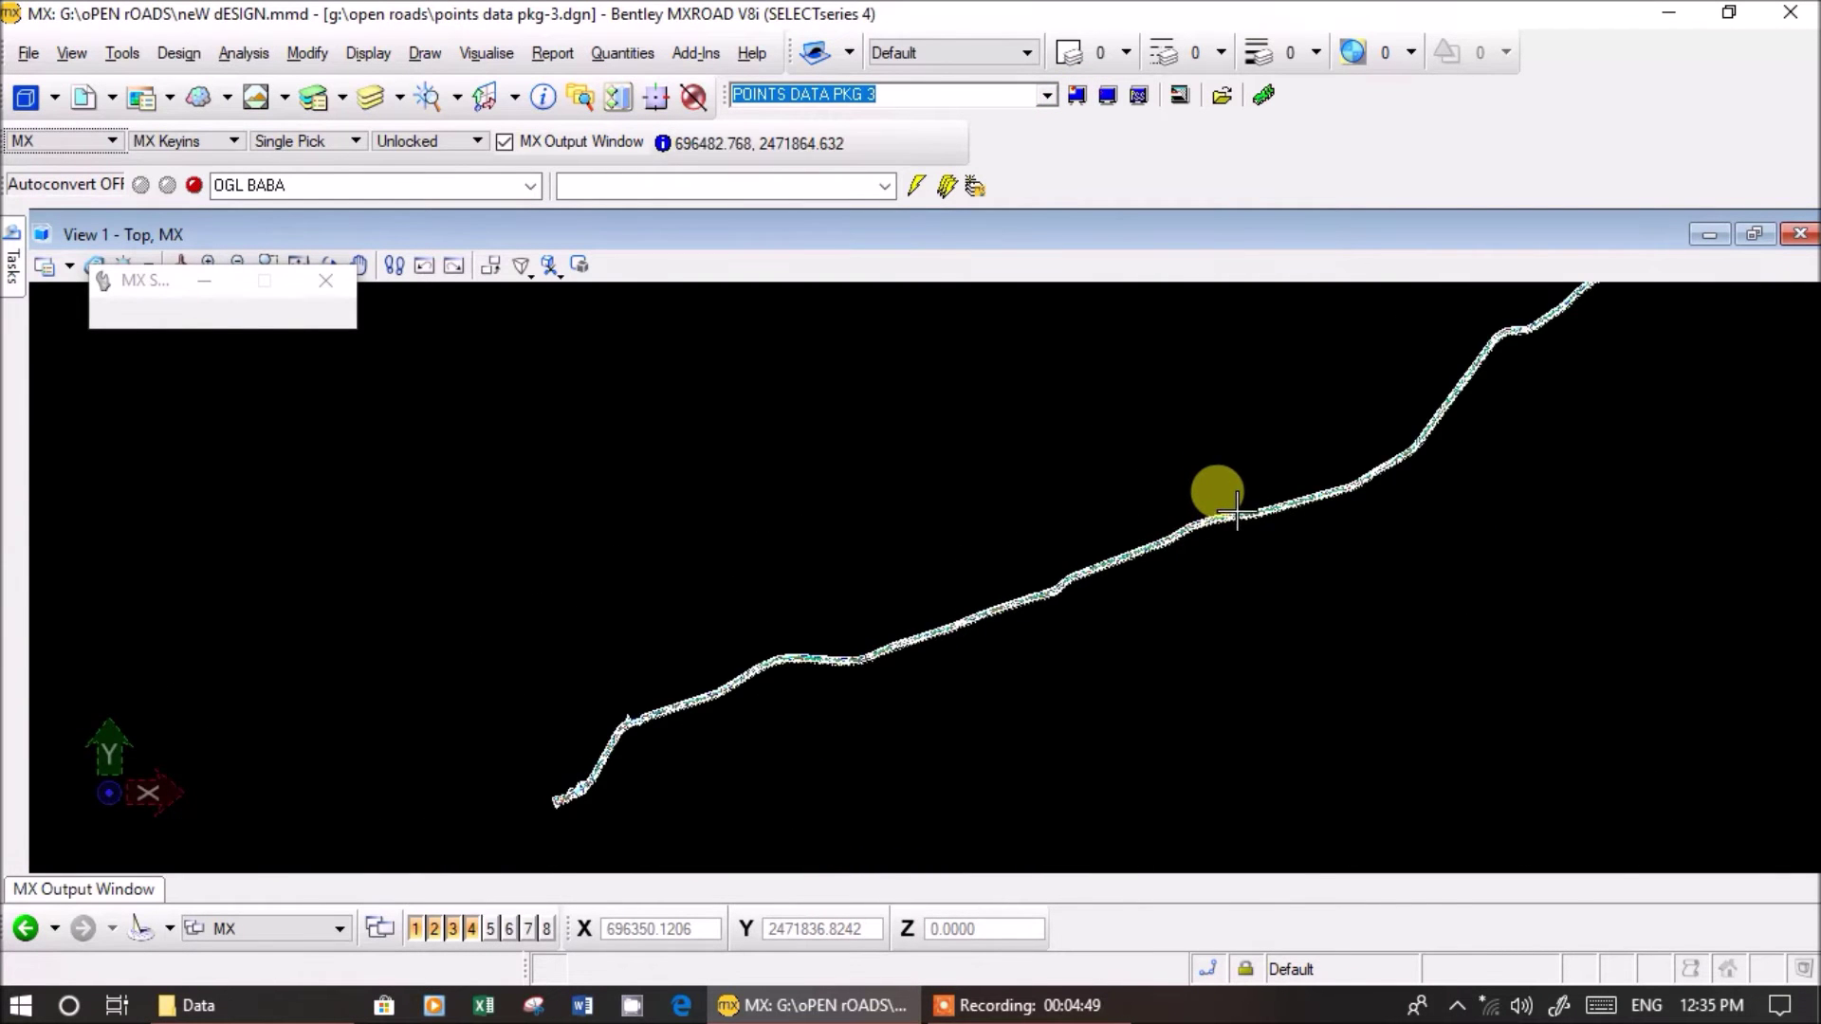
middle_drag(1442, 459, 772, 739)
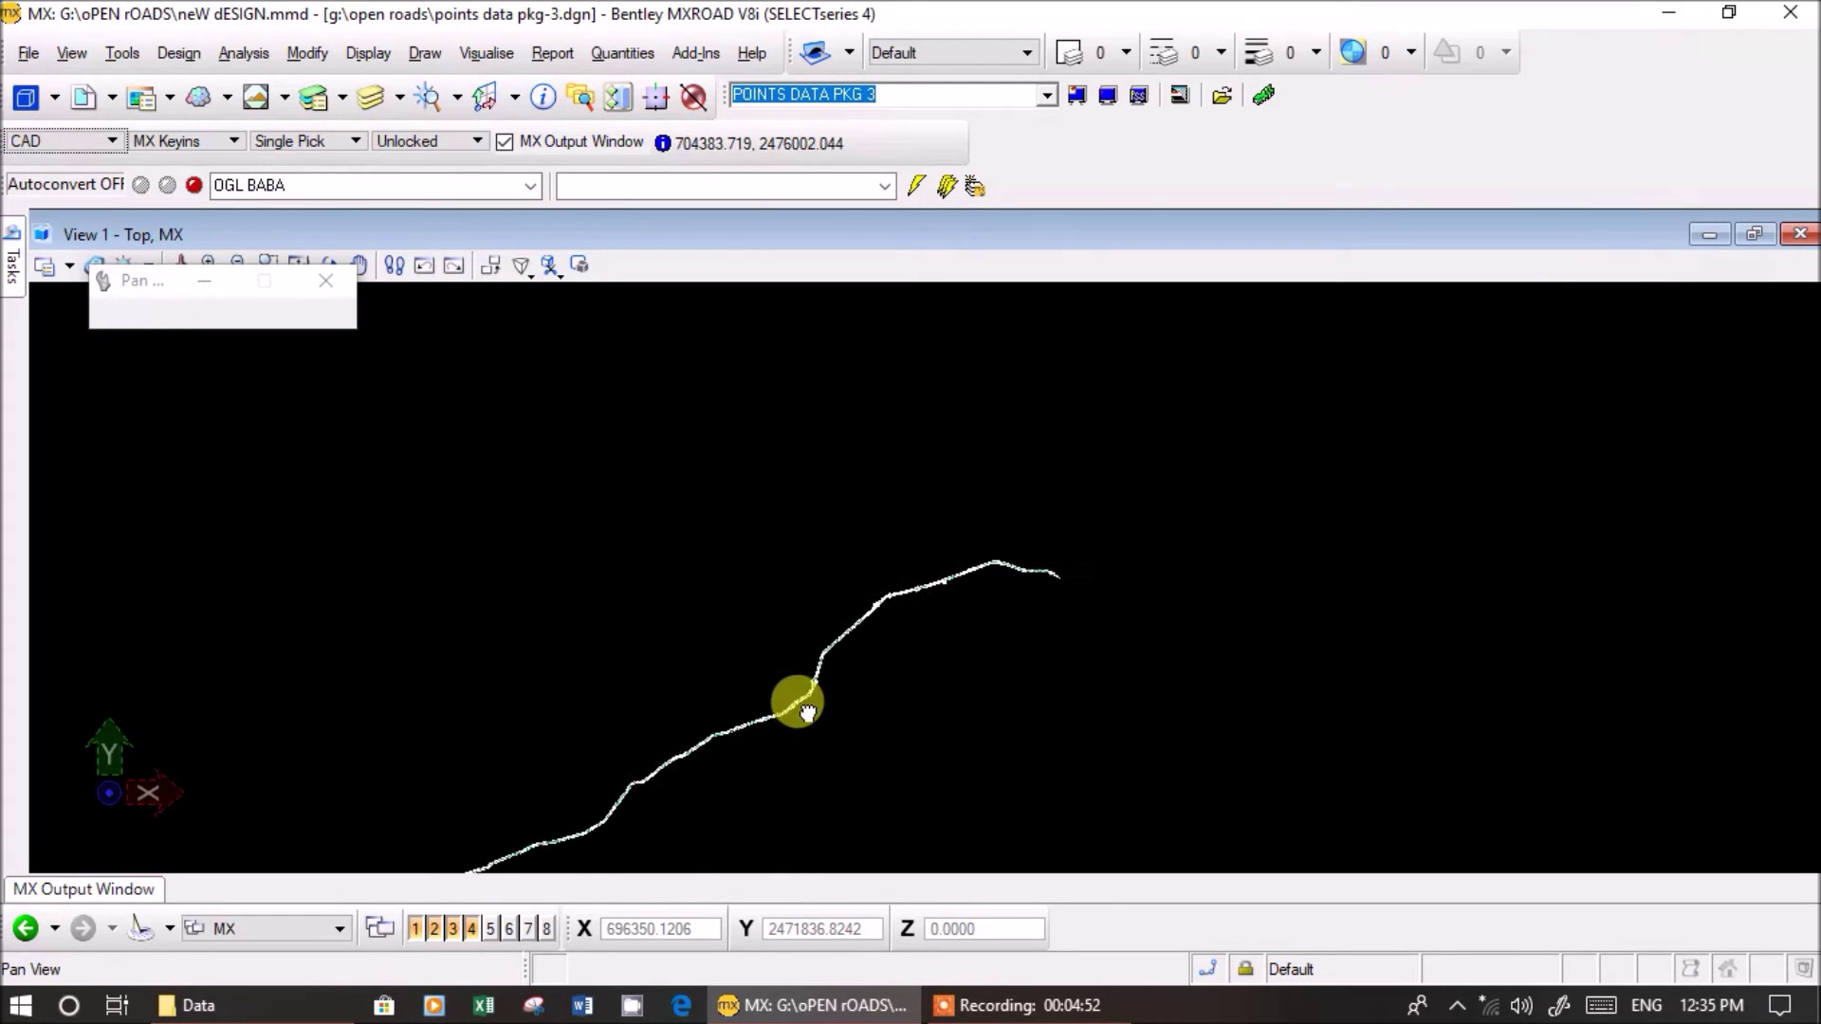
- Open a new plan display drawing named new2
click(31, 52)
click(49, 104)
middle_drag(379, 399, 224, 424)
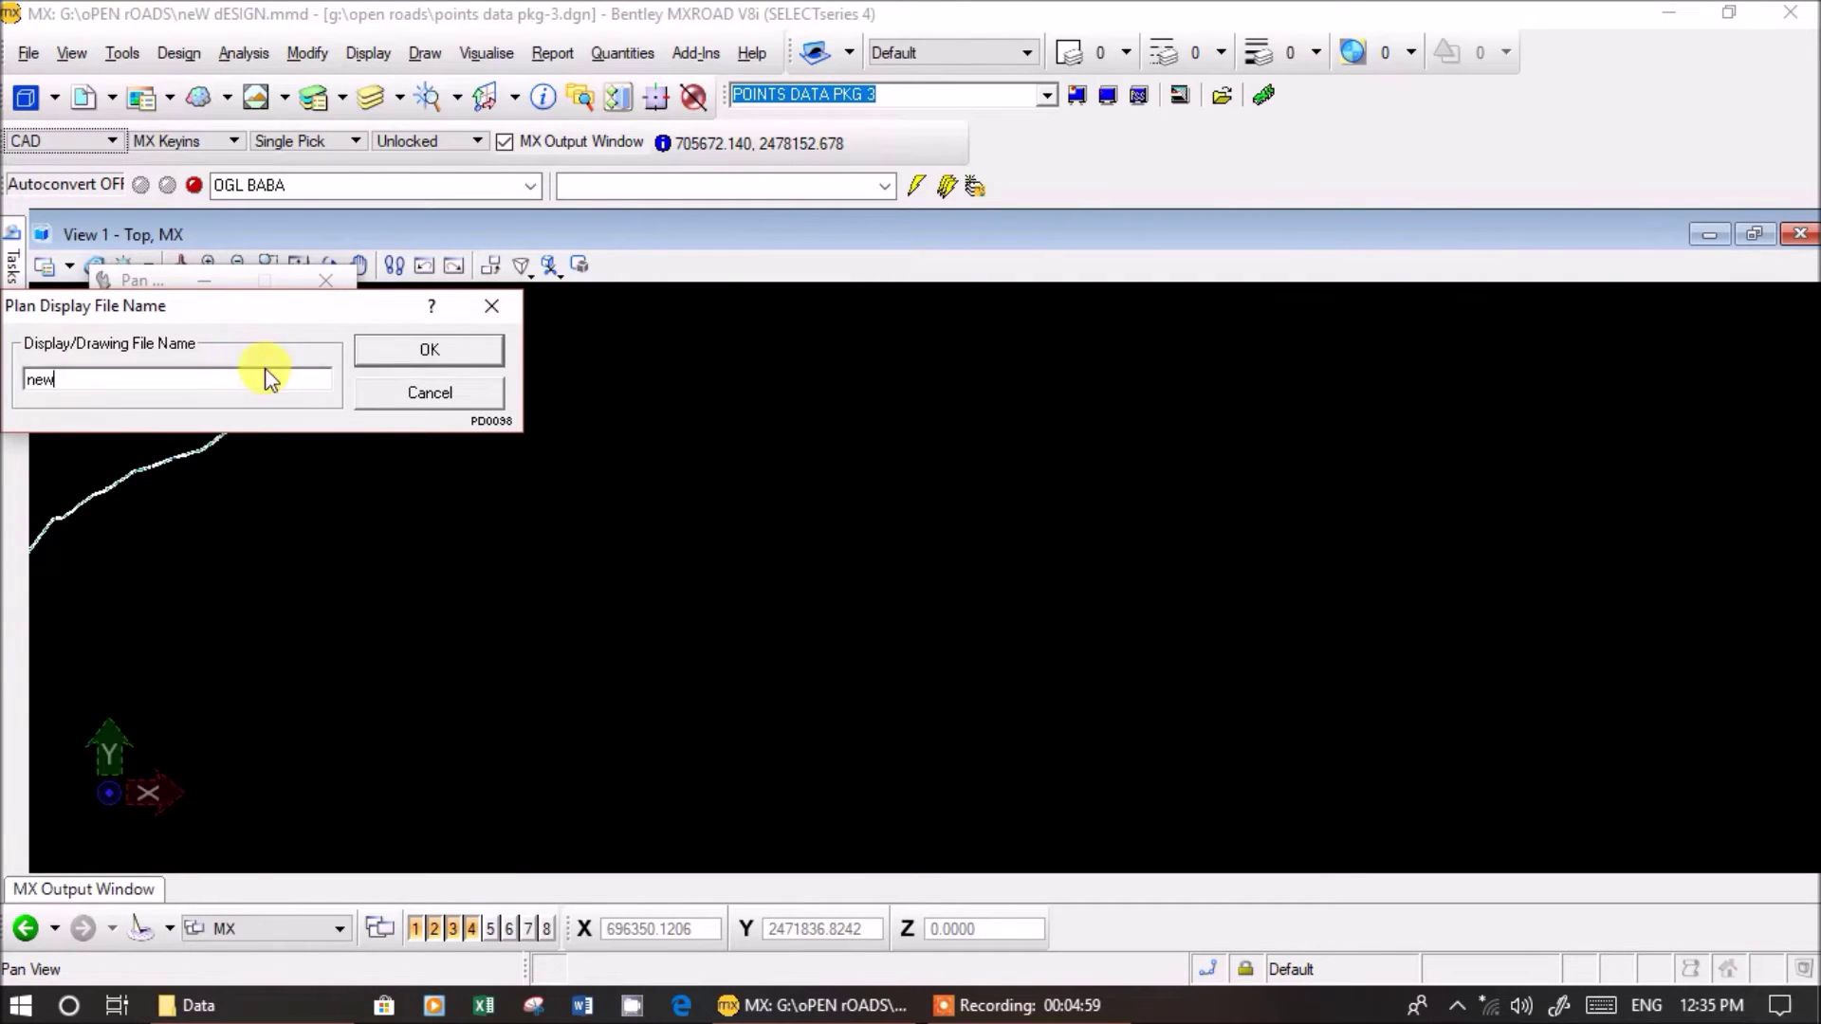
text(2)
click(436, 352)
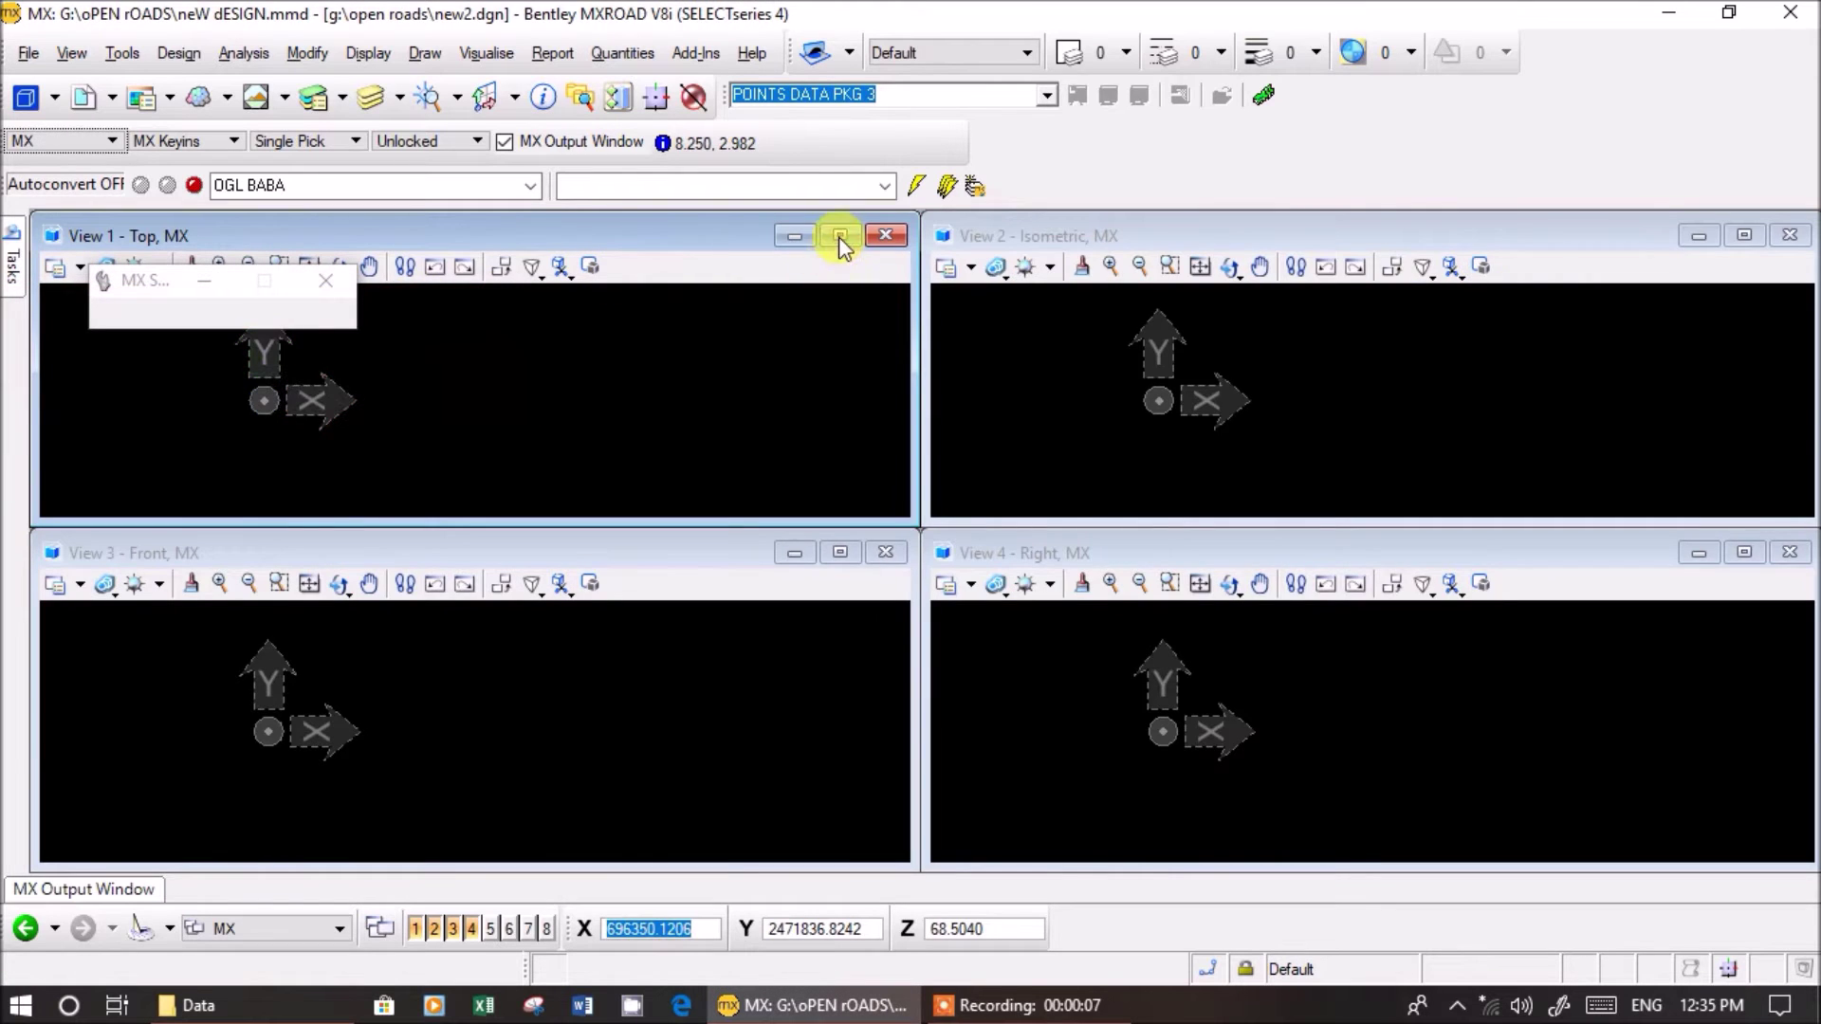
- Maximize View 1 and display the POINTS DATA PKG 3 survey points, zooming in to inspect them
click(839, 235)
click(1076, 95)
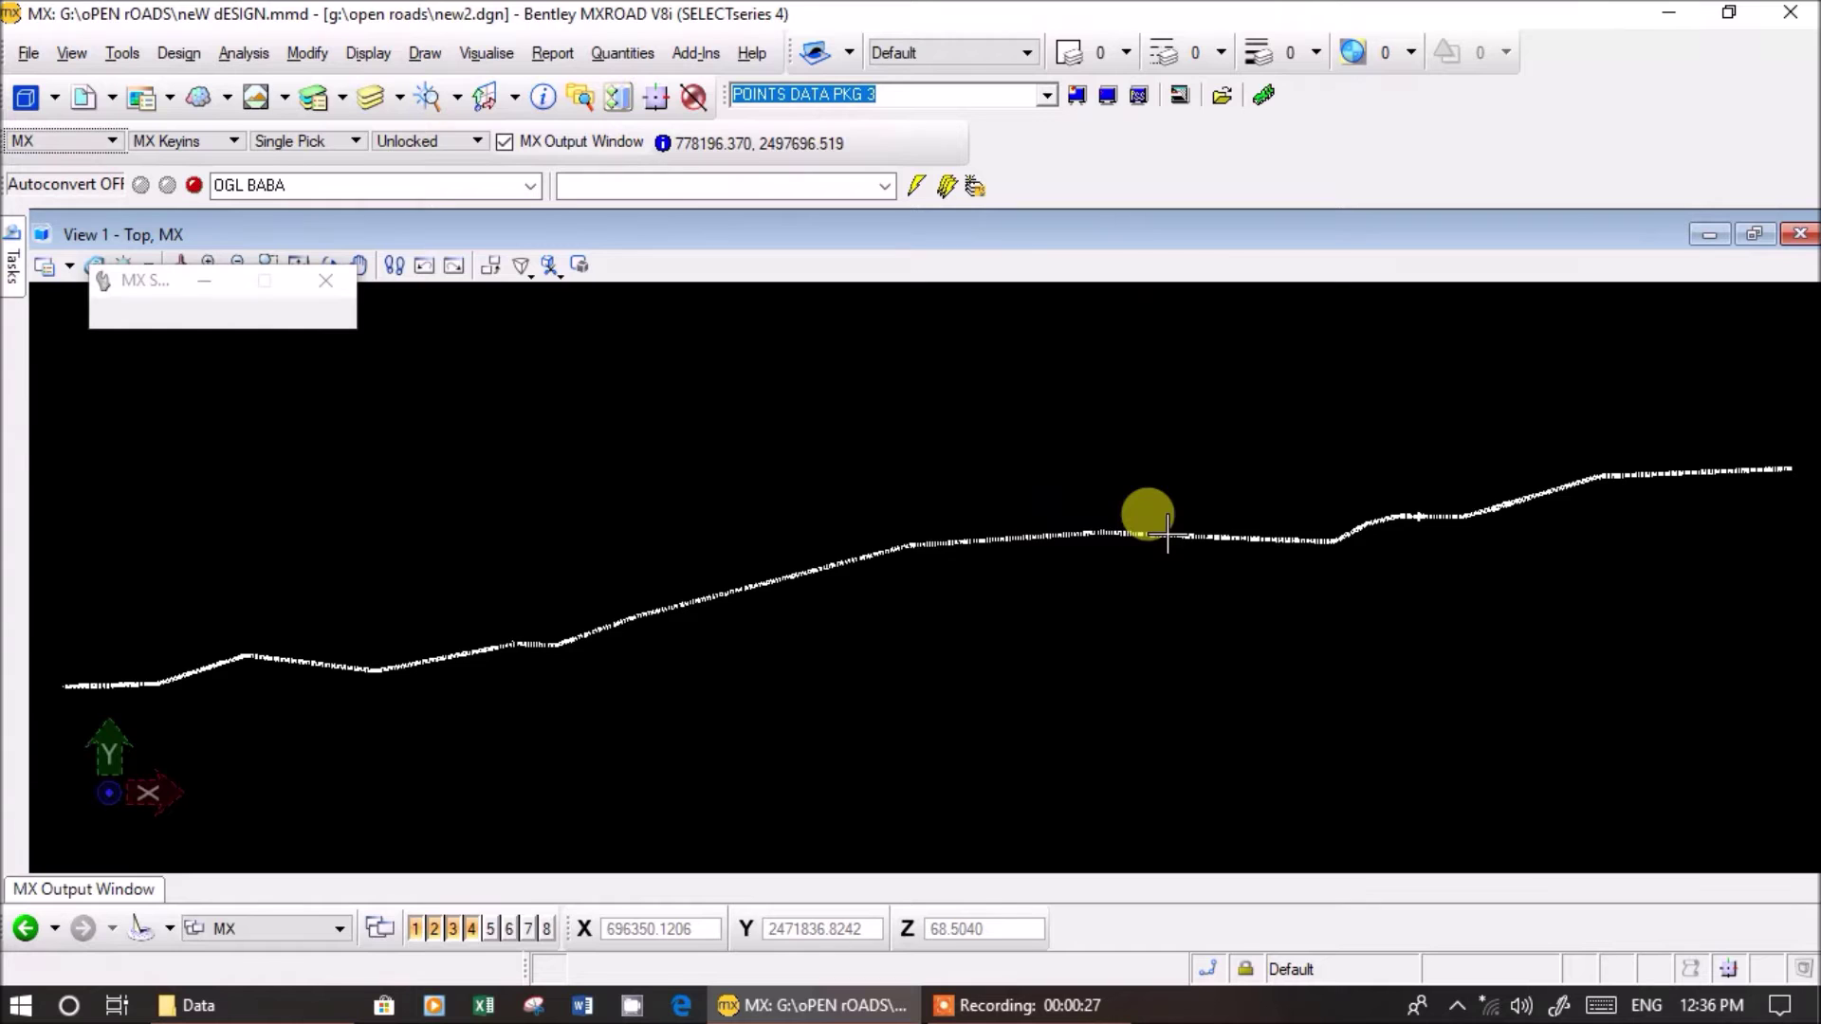
scroll(1090, 526, up, 3)
scroll(1090, 526, up, 5)
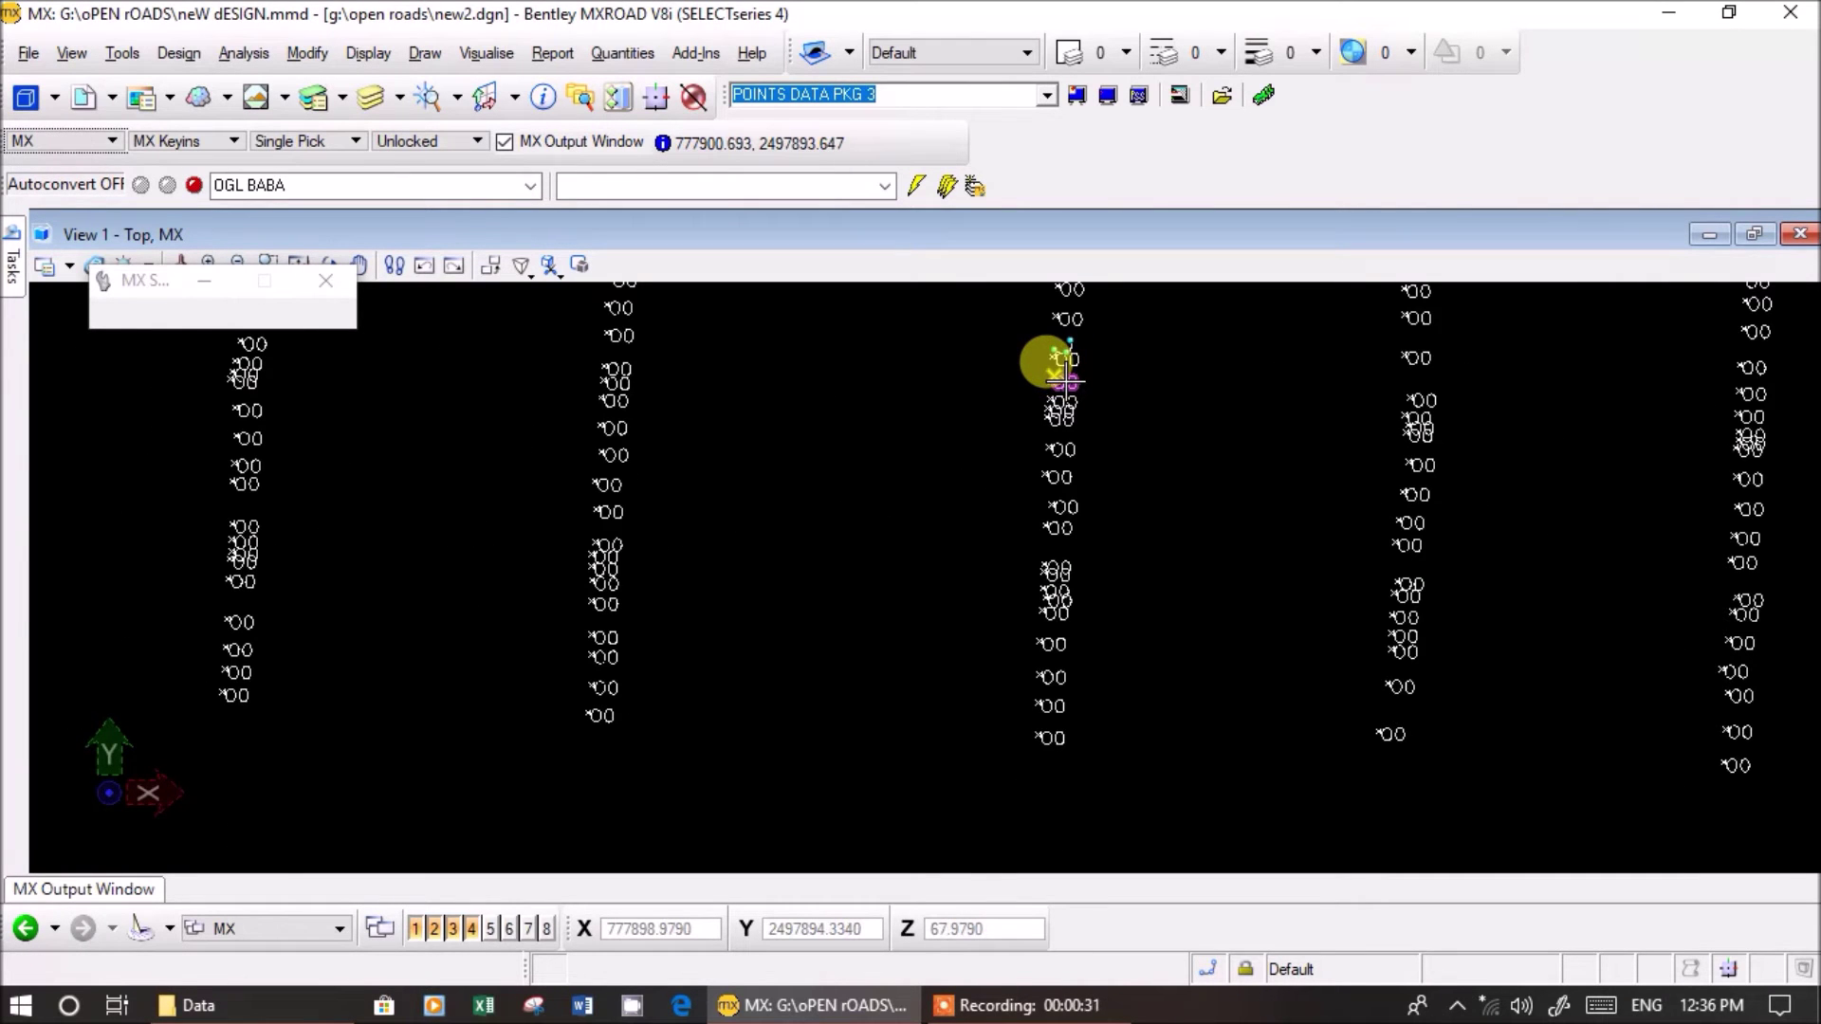
mouse_move(1066, 379)
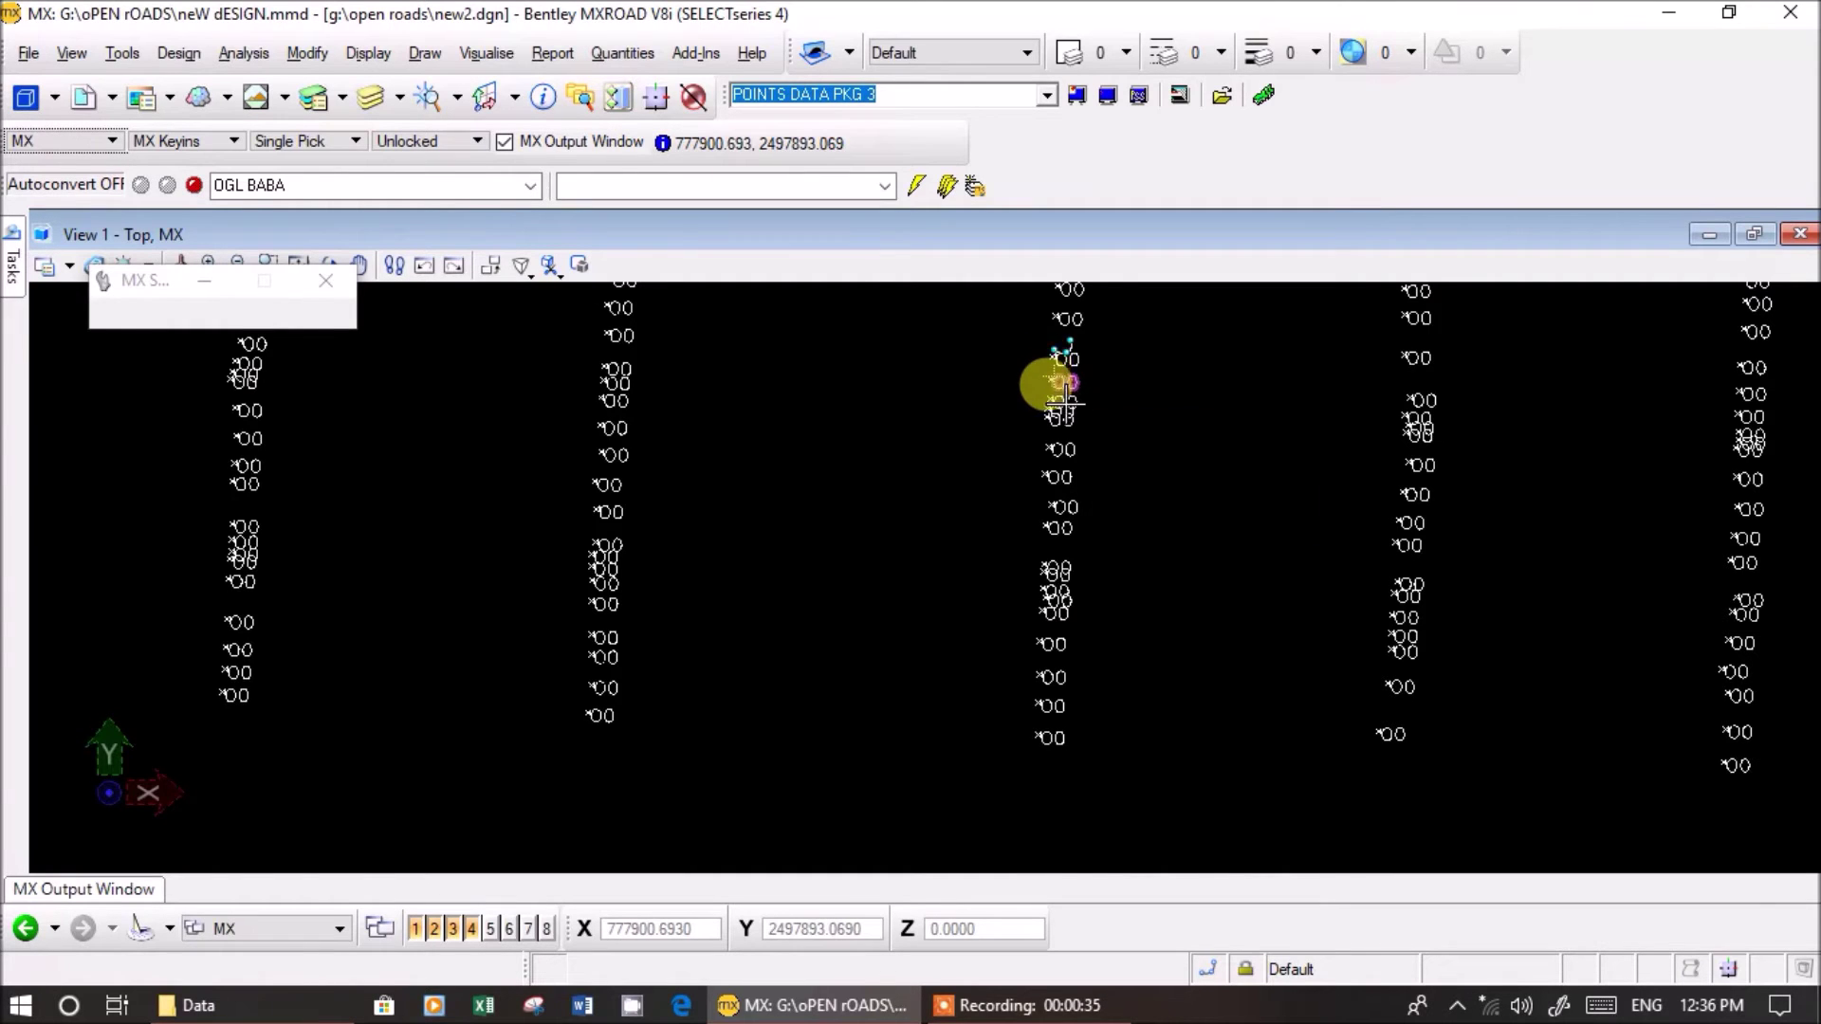
scroll(1066, 389, down, 5)
scroll(1044, 386, down, 4)
scroll(987, 418, up, 2)
middle_drag(557, 565, 683, 654)
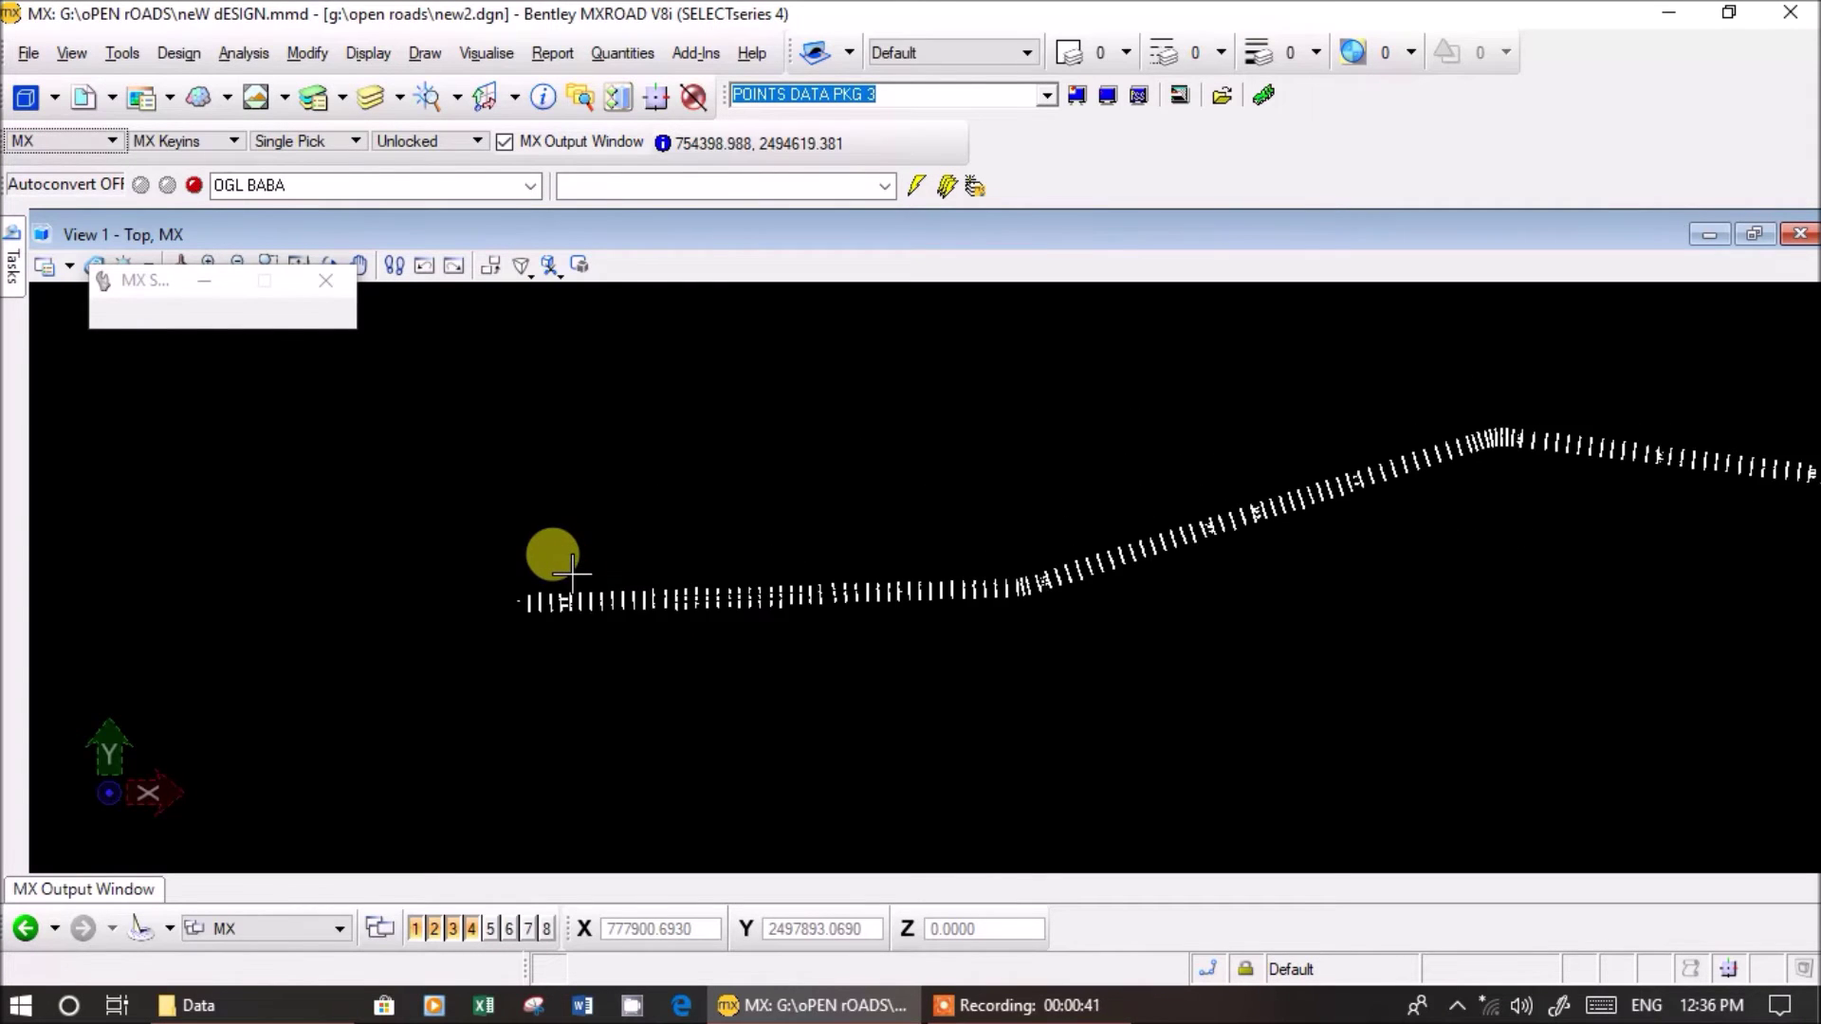
scroll(573, 572, up, 2)
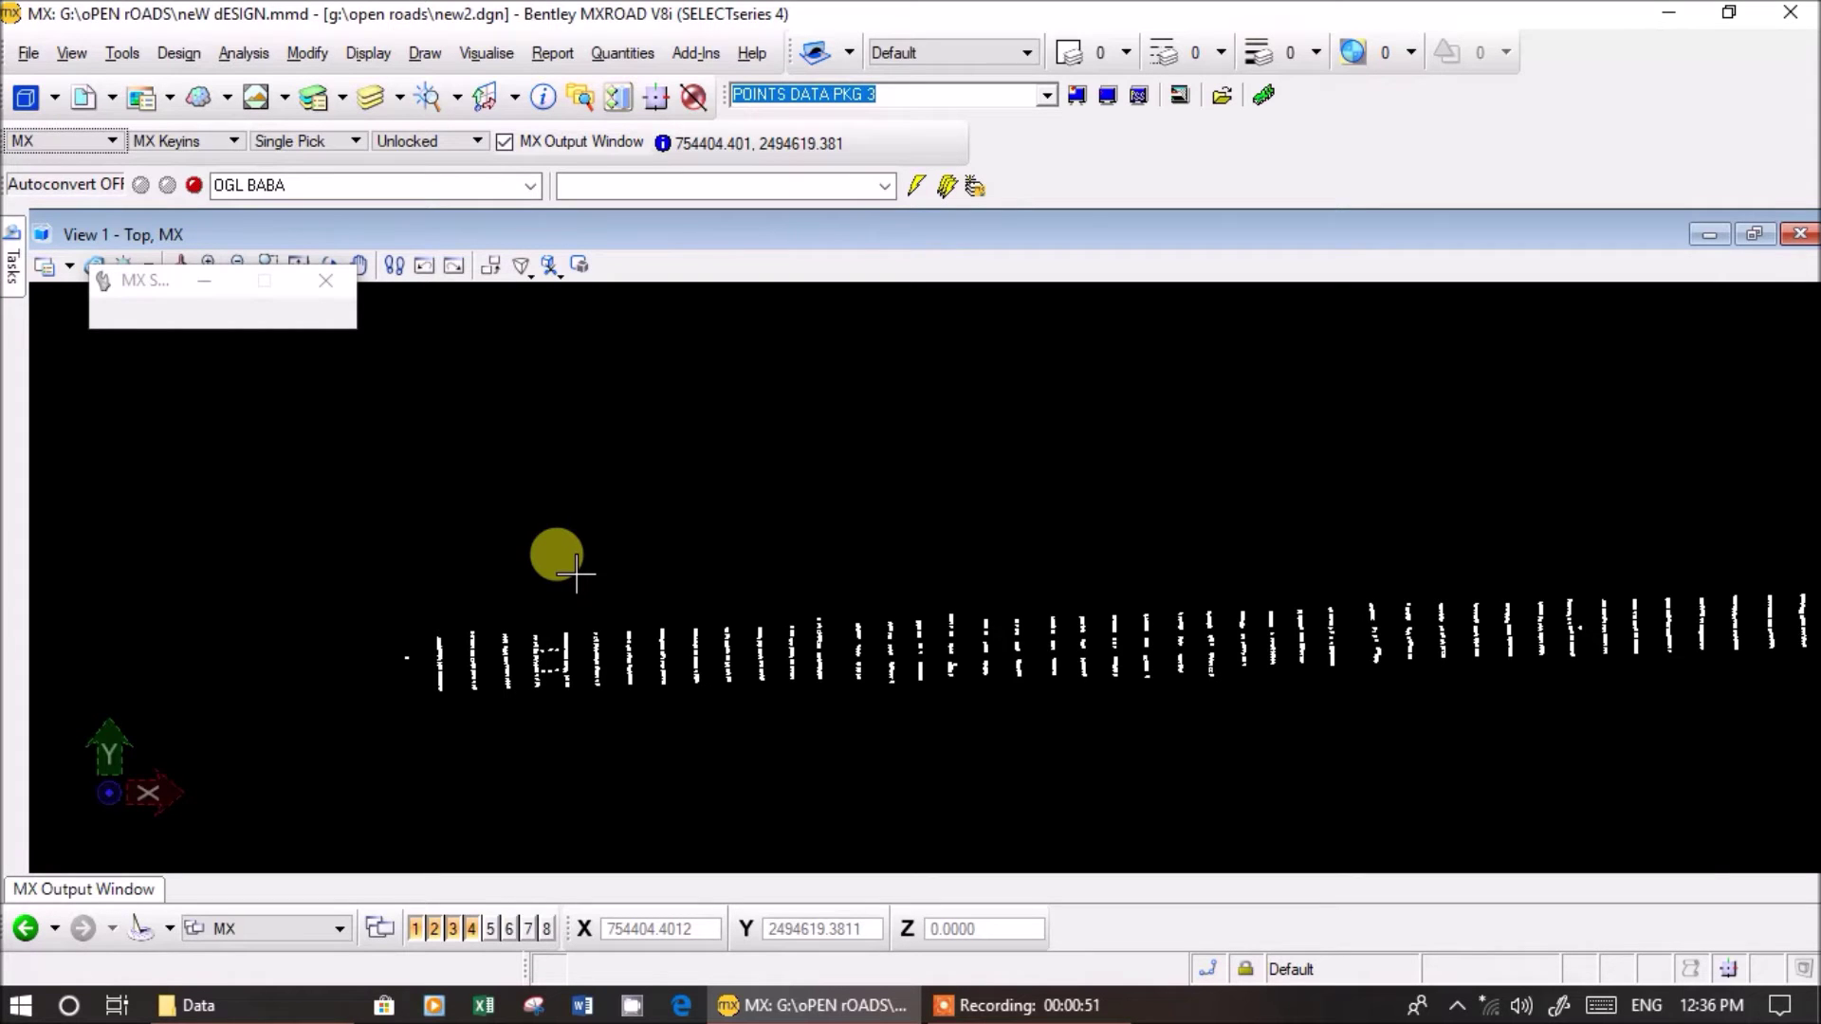
- Switch to the CAD menu set and start importing a CAD file
click(347, 280)
click(23, 53)
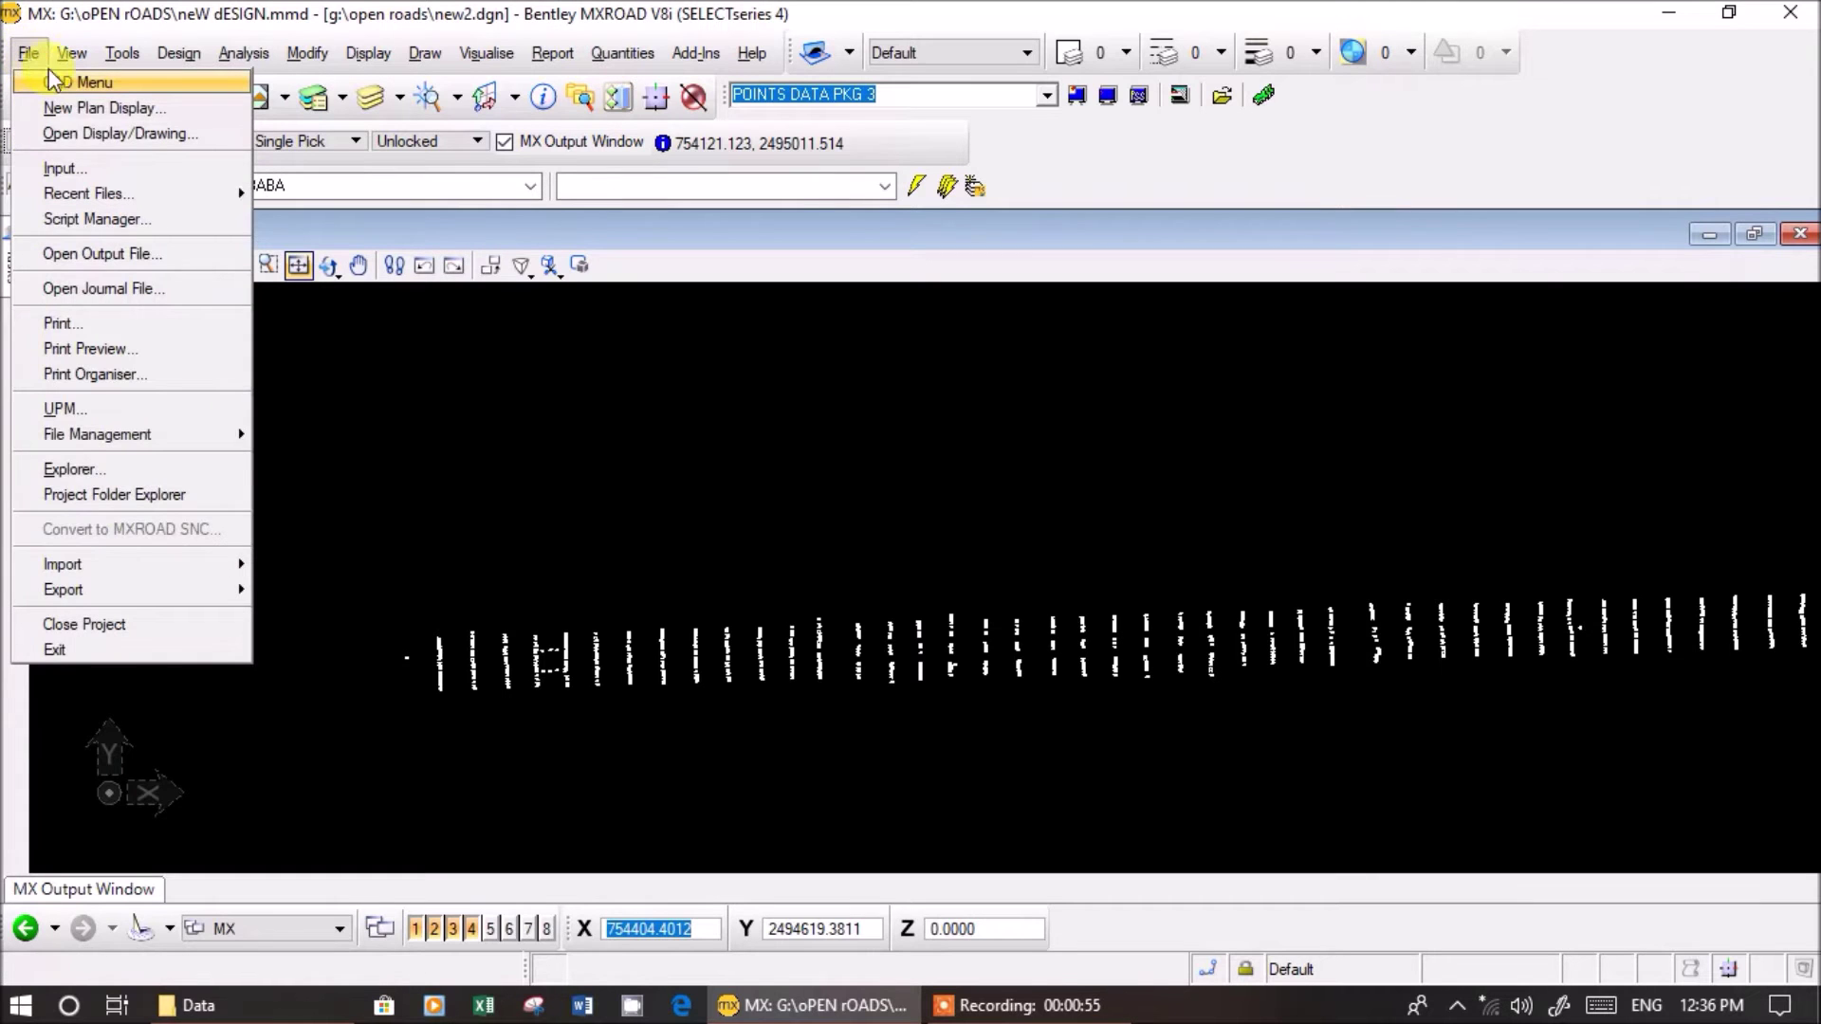
click(57, 84)
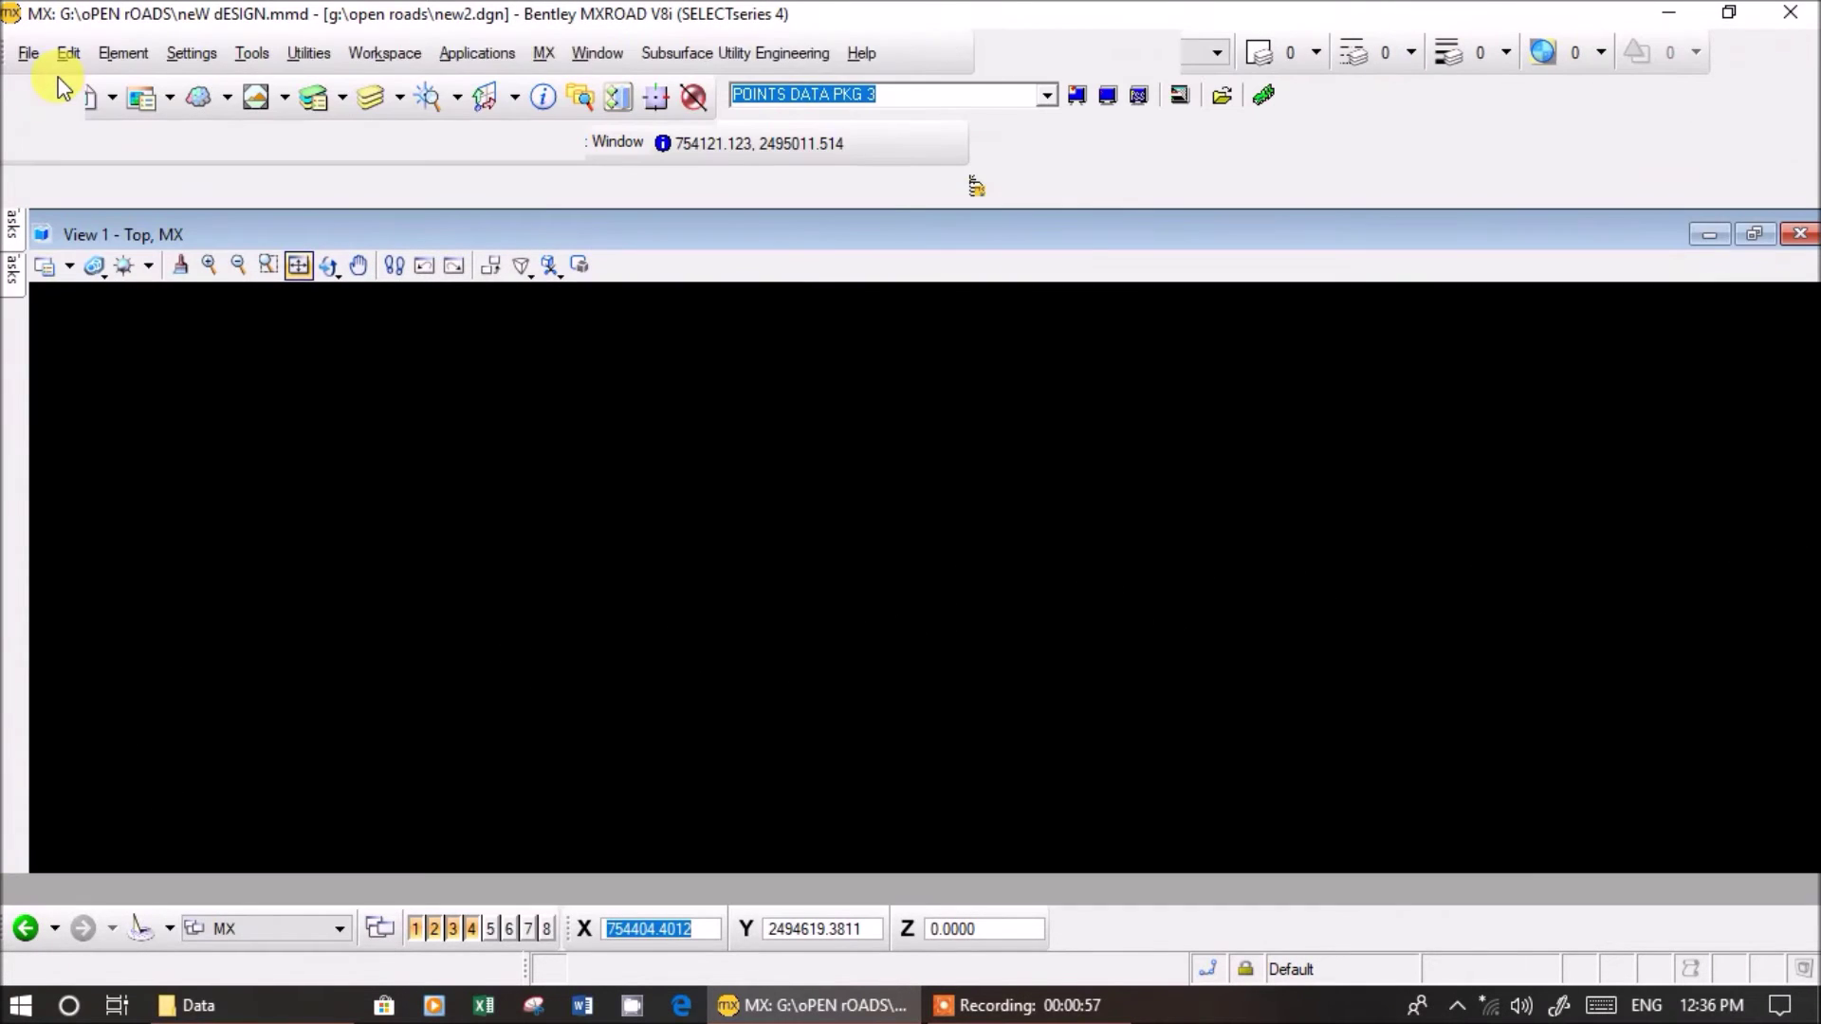
click(29, 53)
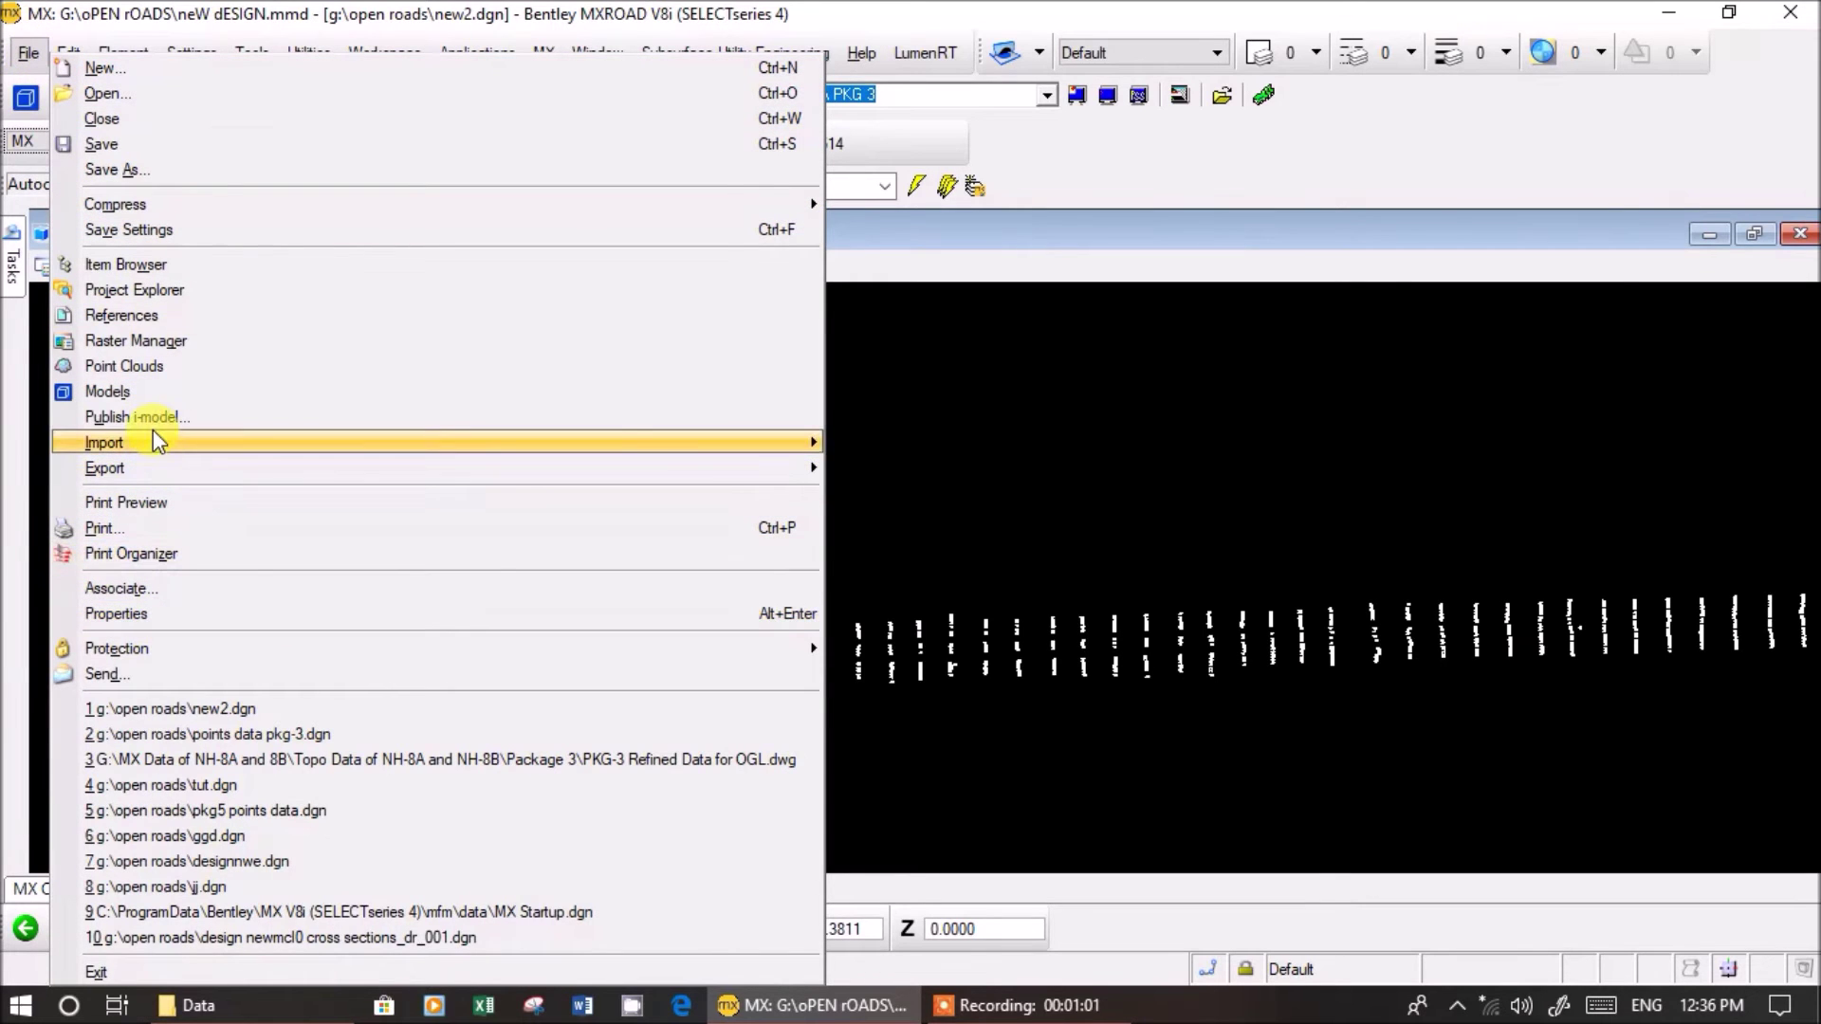
mouse_move(152, 439)
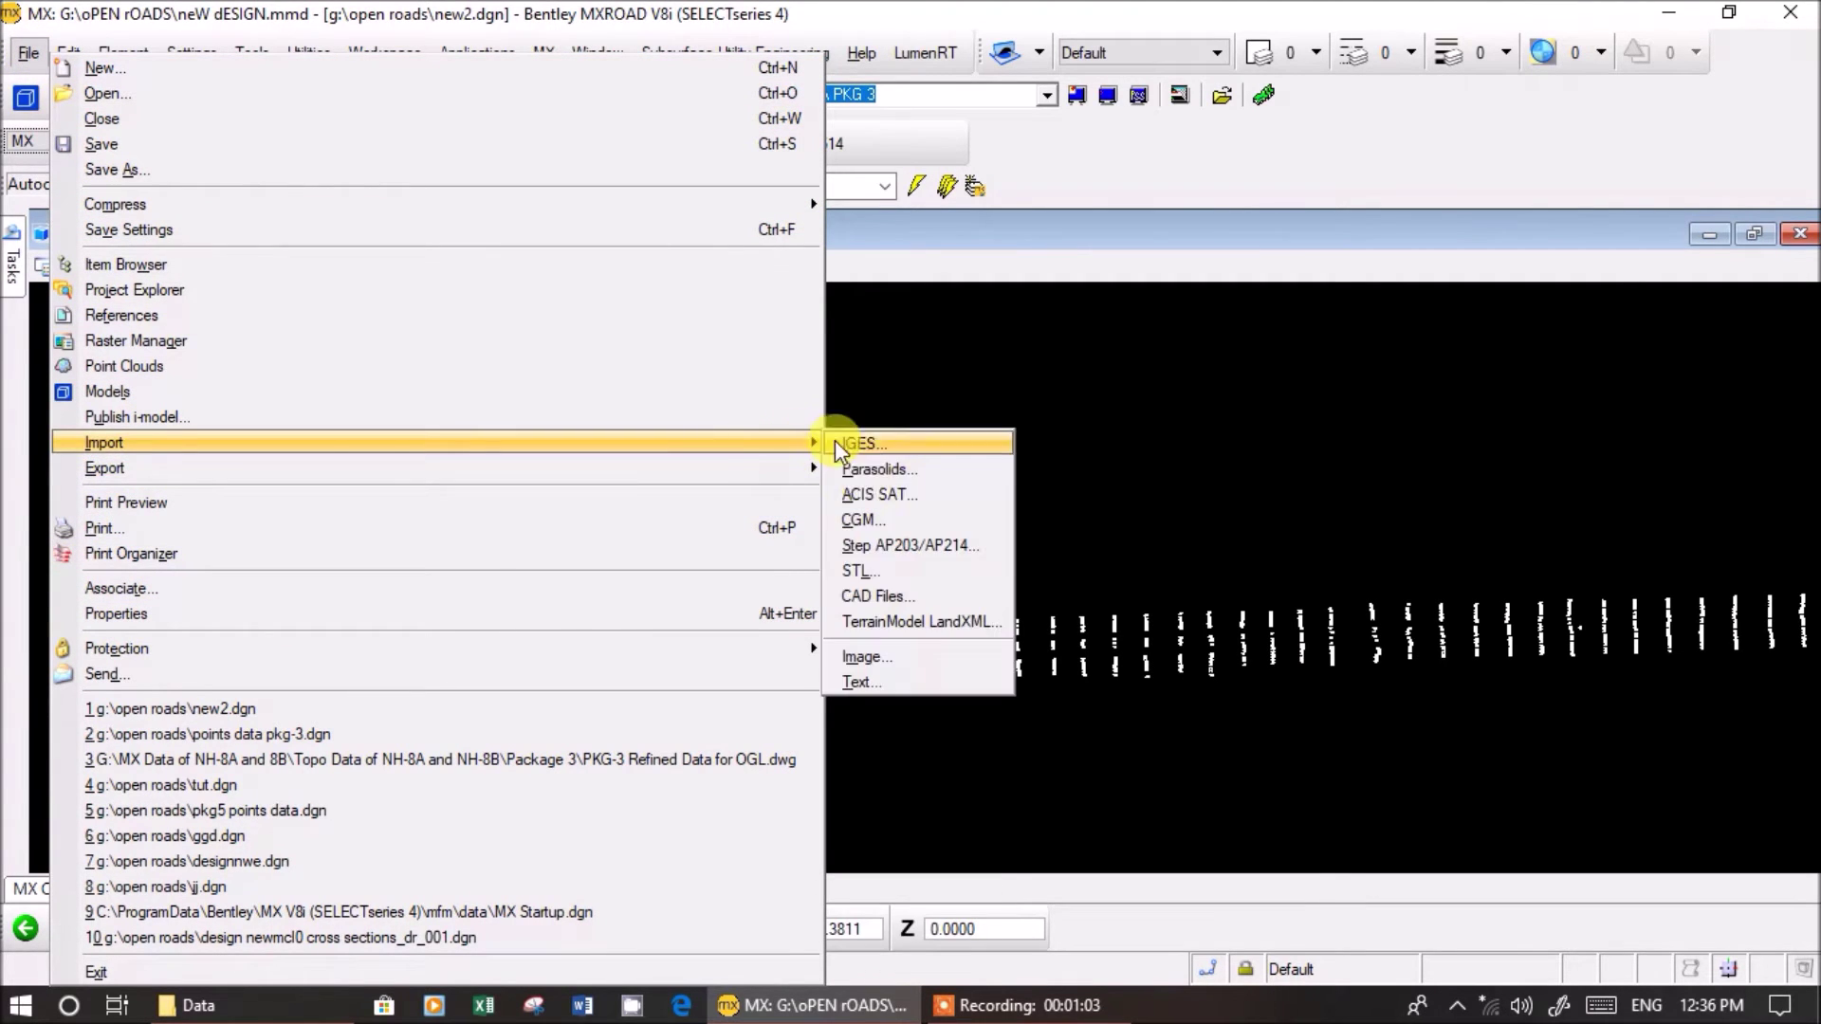
click(867, 592)
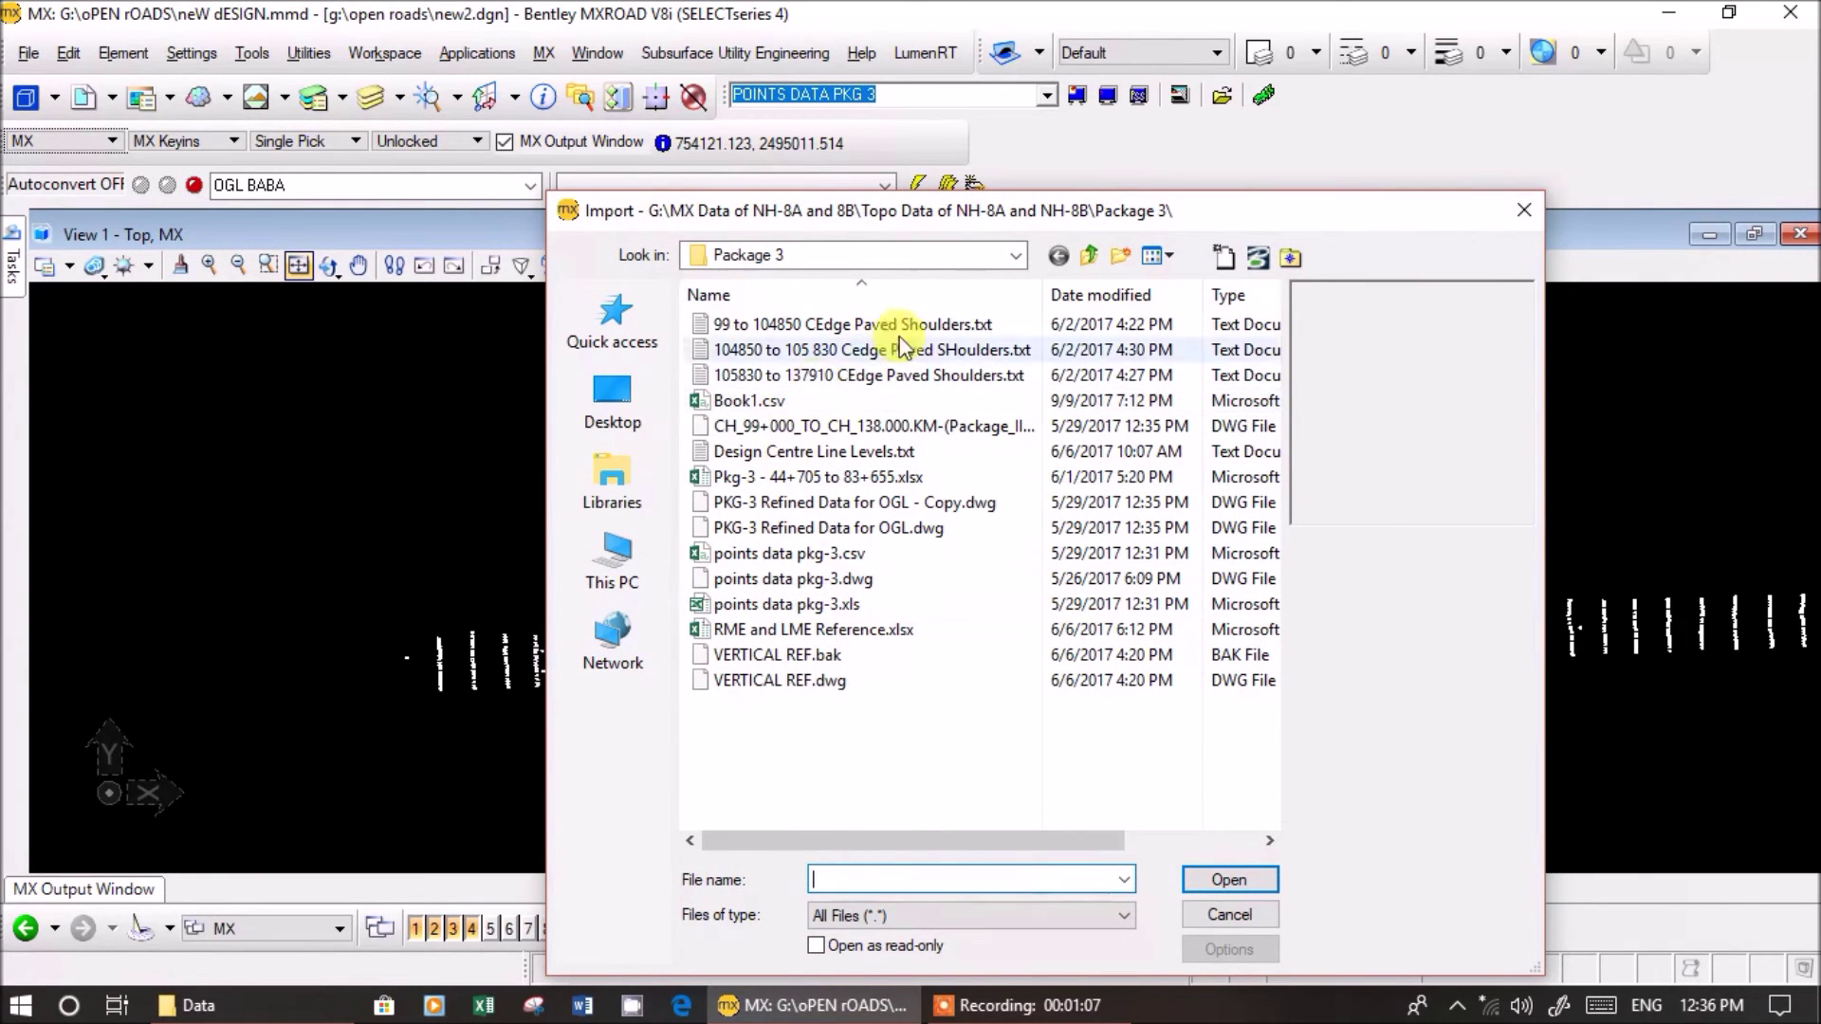
- Import PKG-3 Refined Data for OGL.dwg from the Data folder, pasting the folder's path
click(254, 1005)
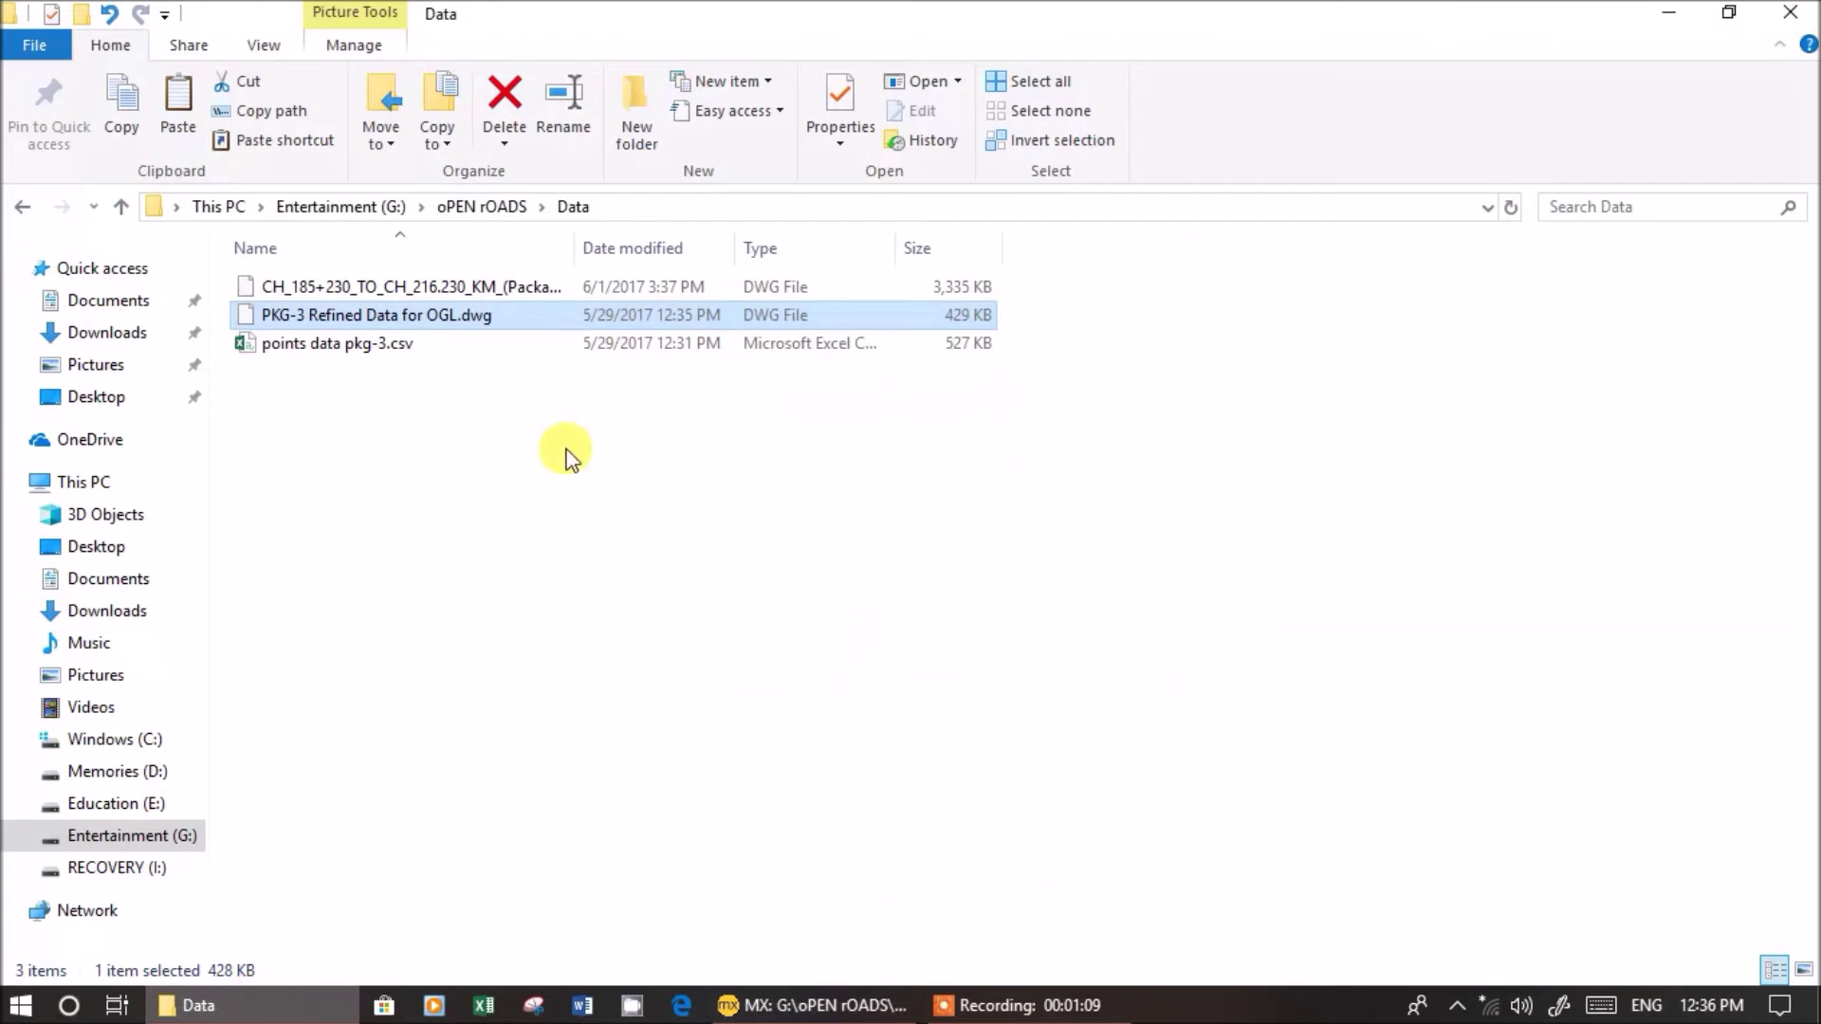
click(630, 205)
key(ctrl+c)
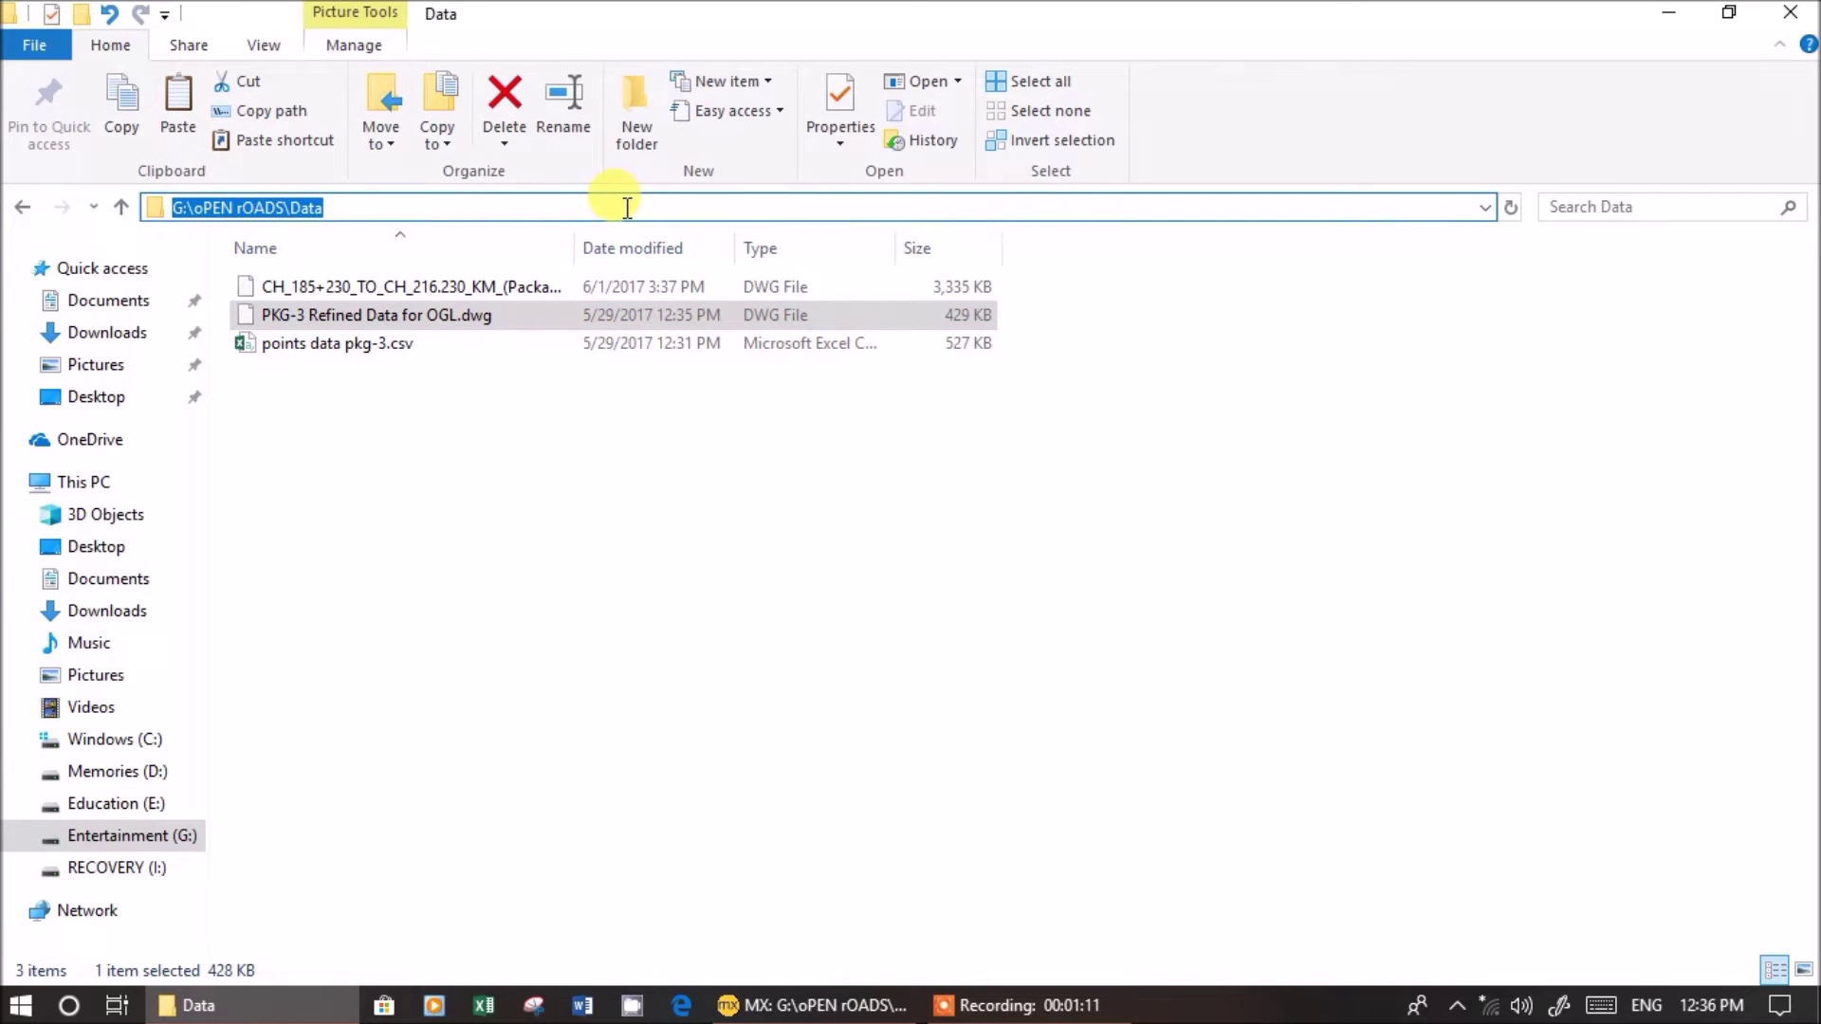
click(831, 1013)
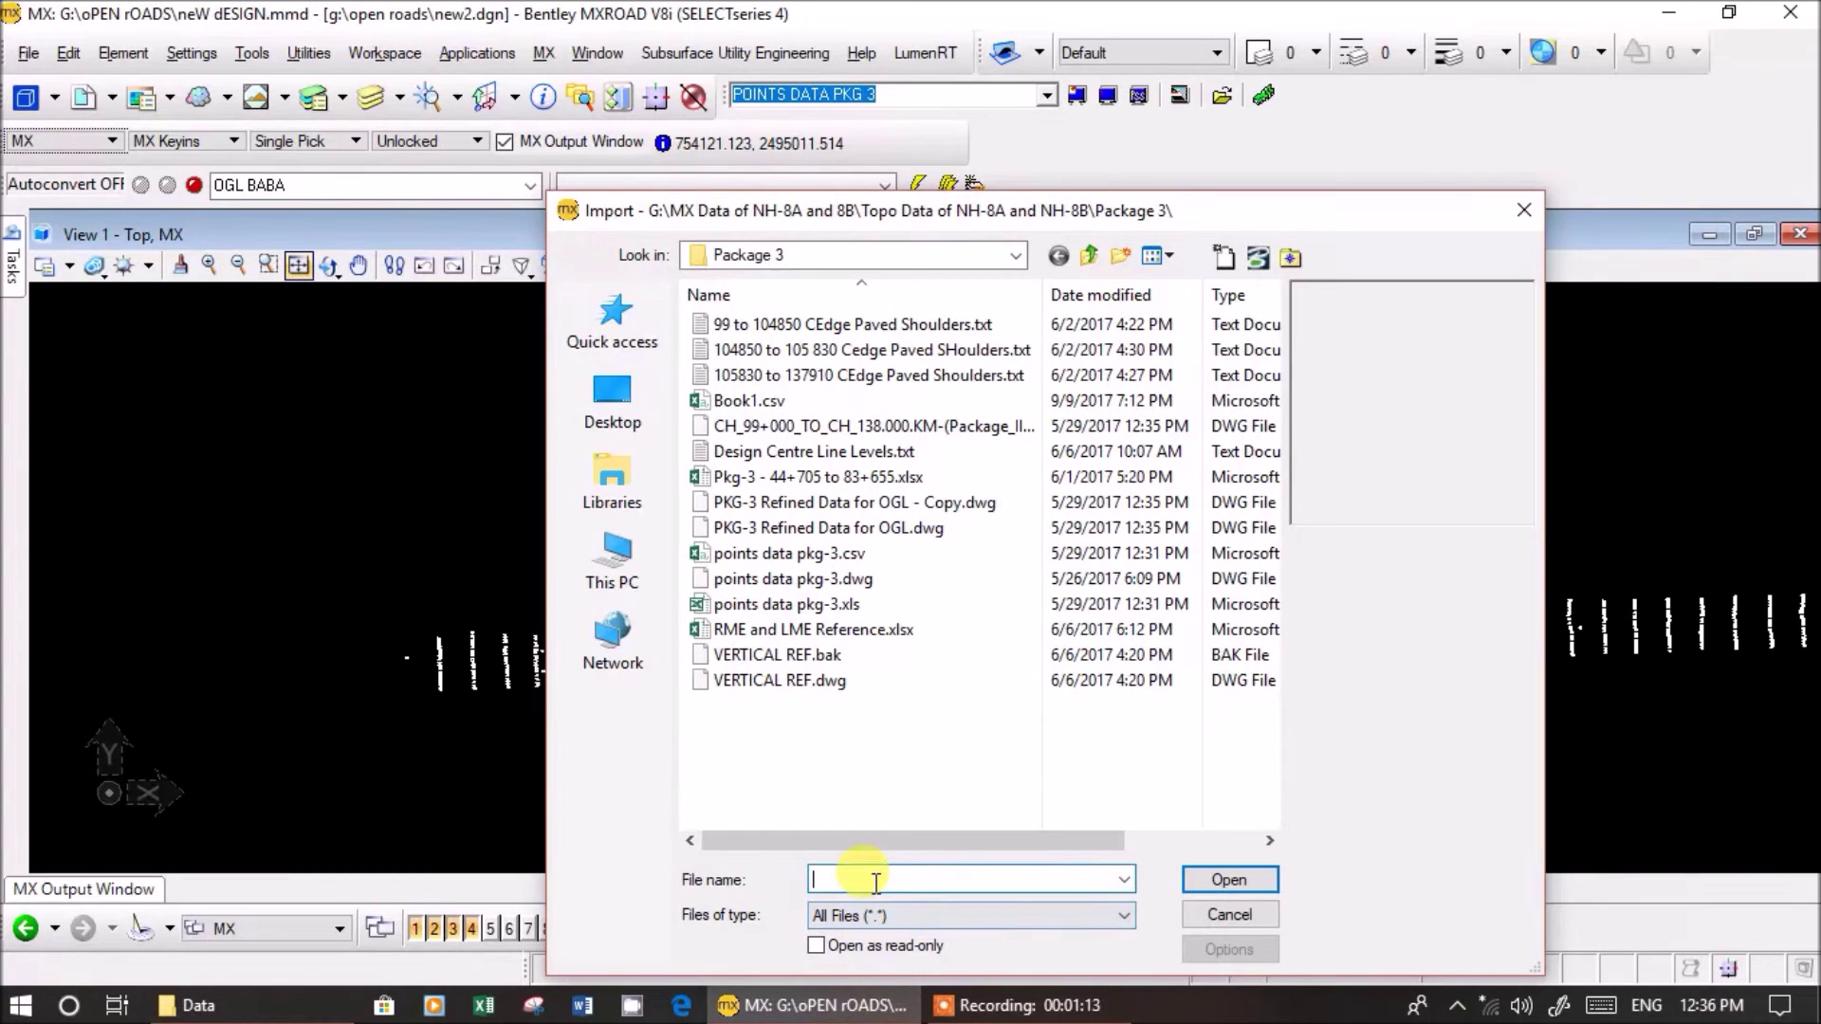
key(ctrl+v)
click(1198, 886)
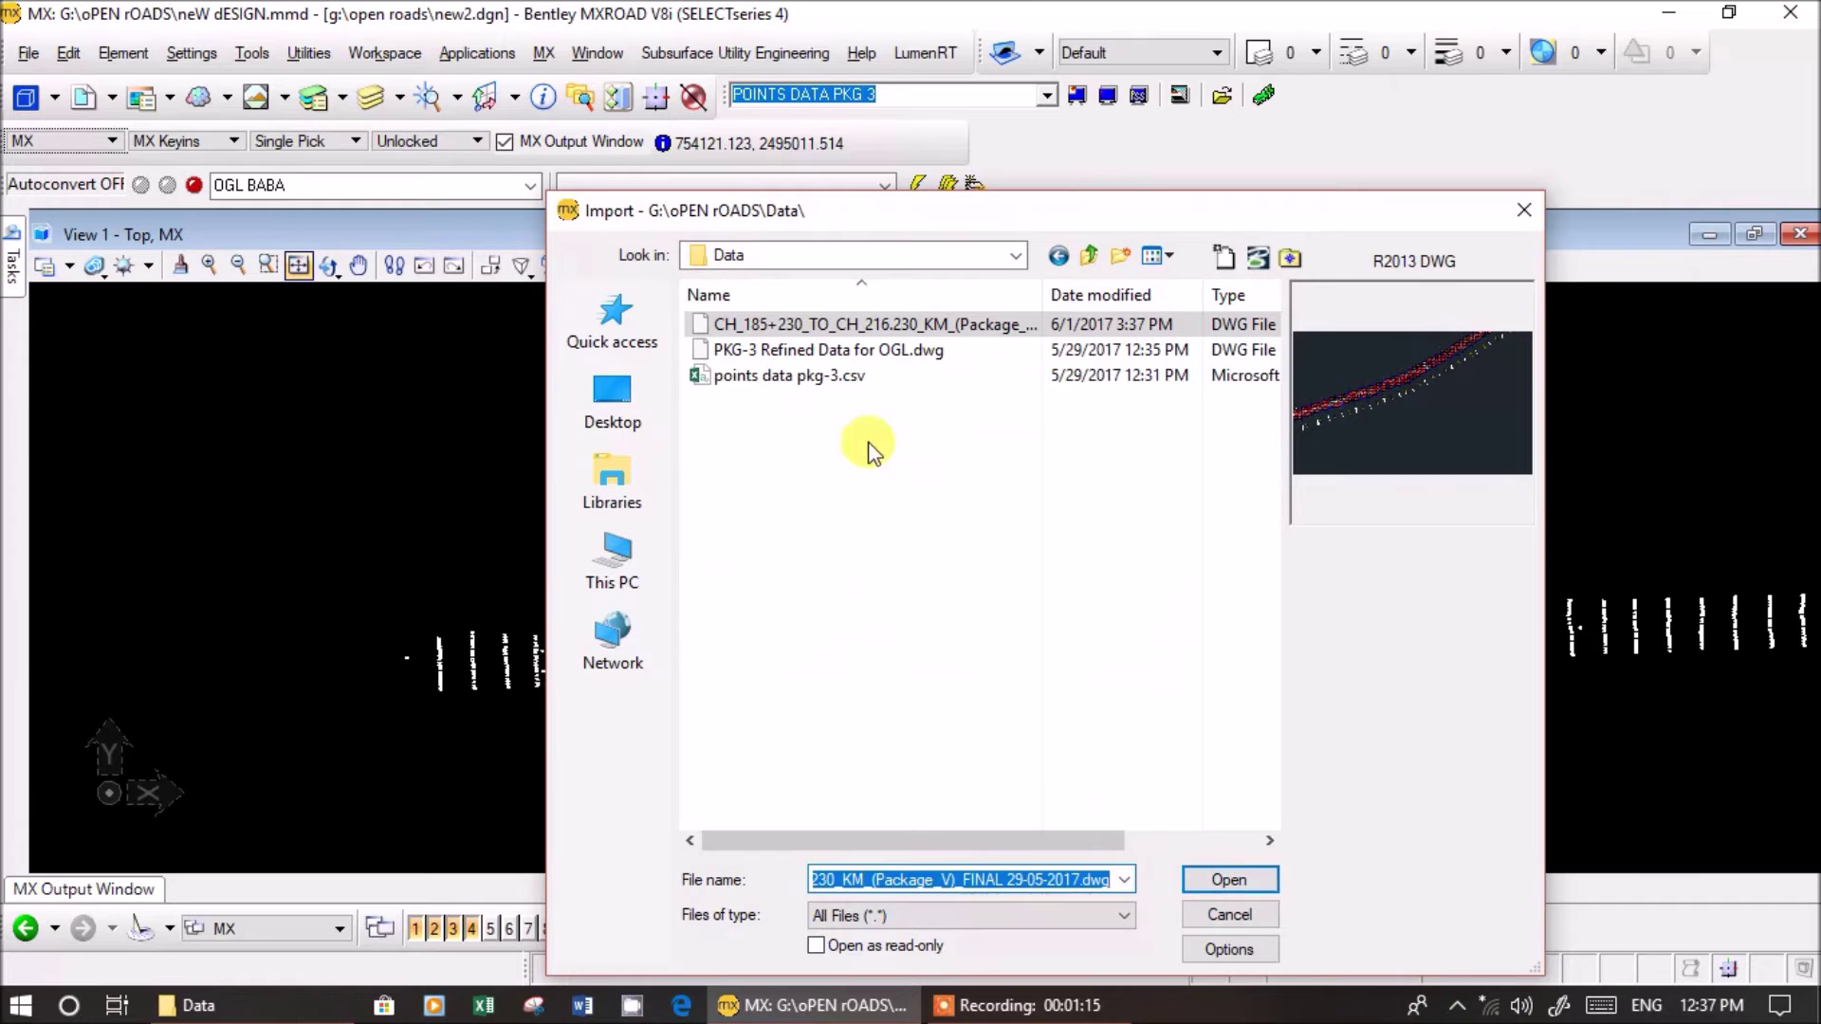
click(815, 351)
click(1223, 878)
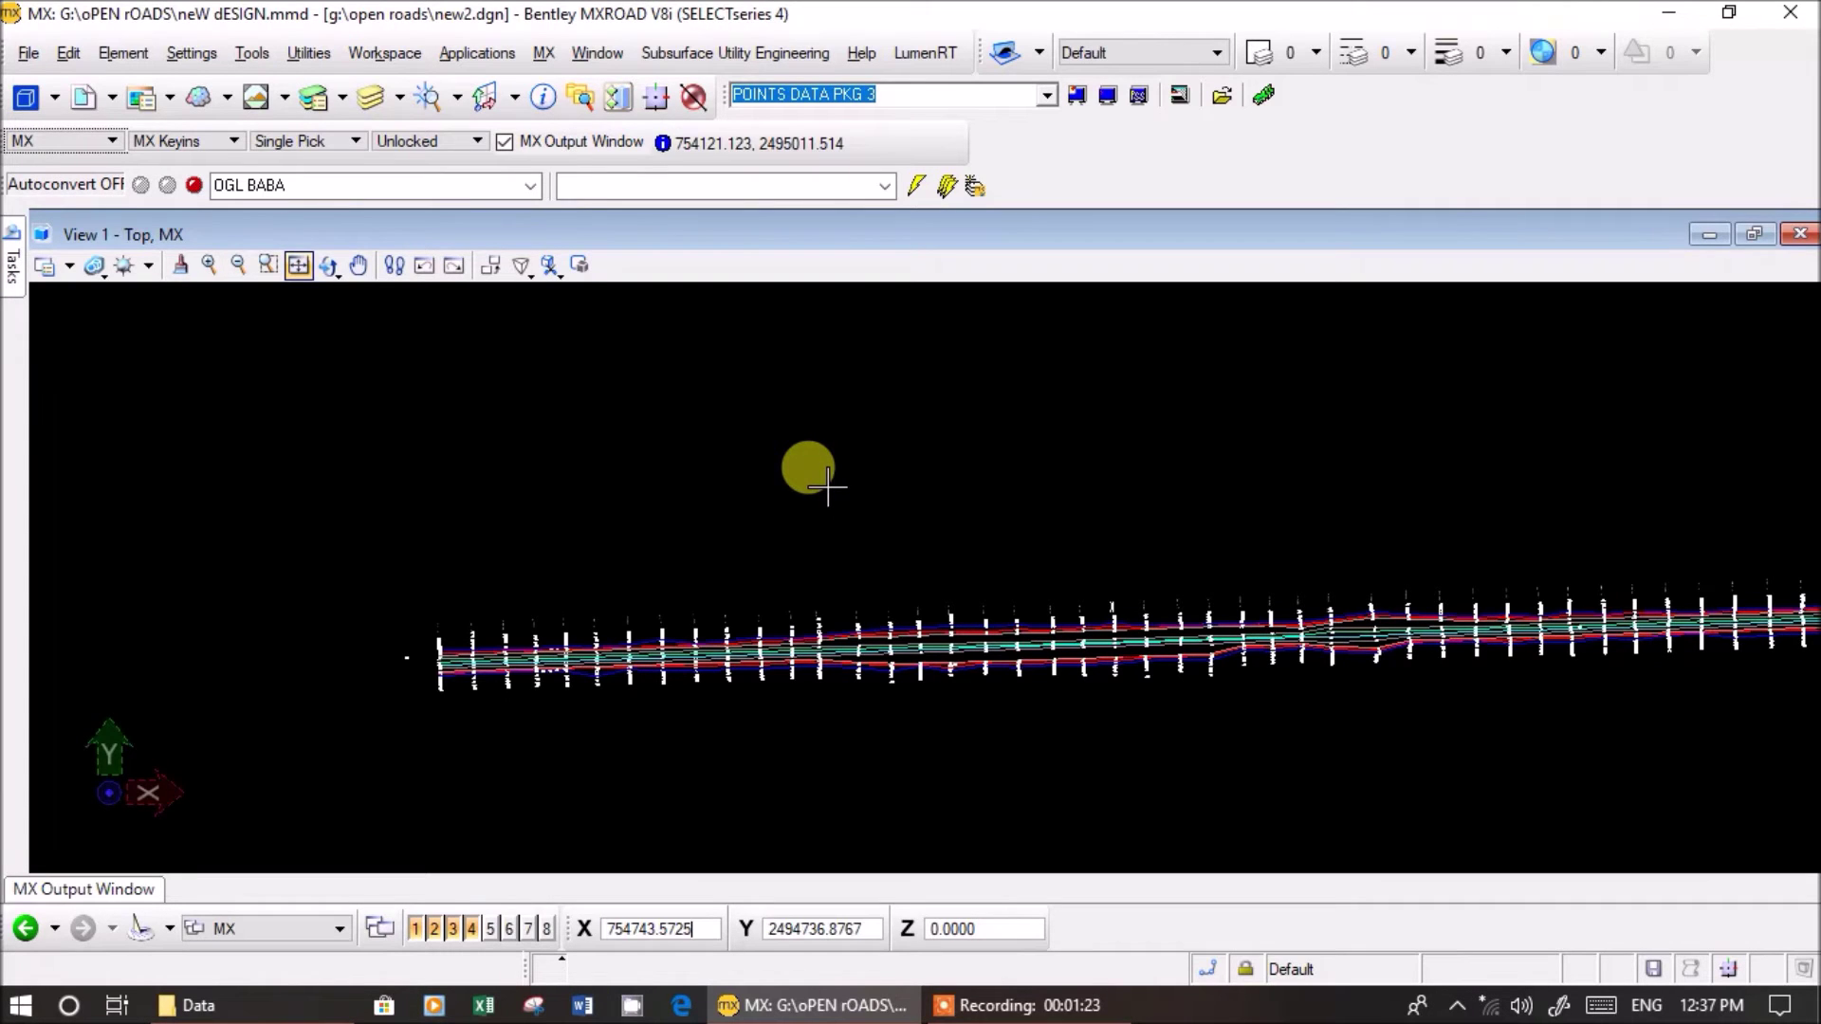
- Switch to the MX menus and erase the white survey tick marks with Display > Erase Display
click(550, 53)
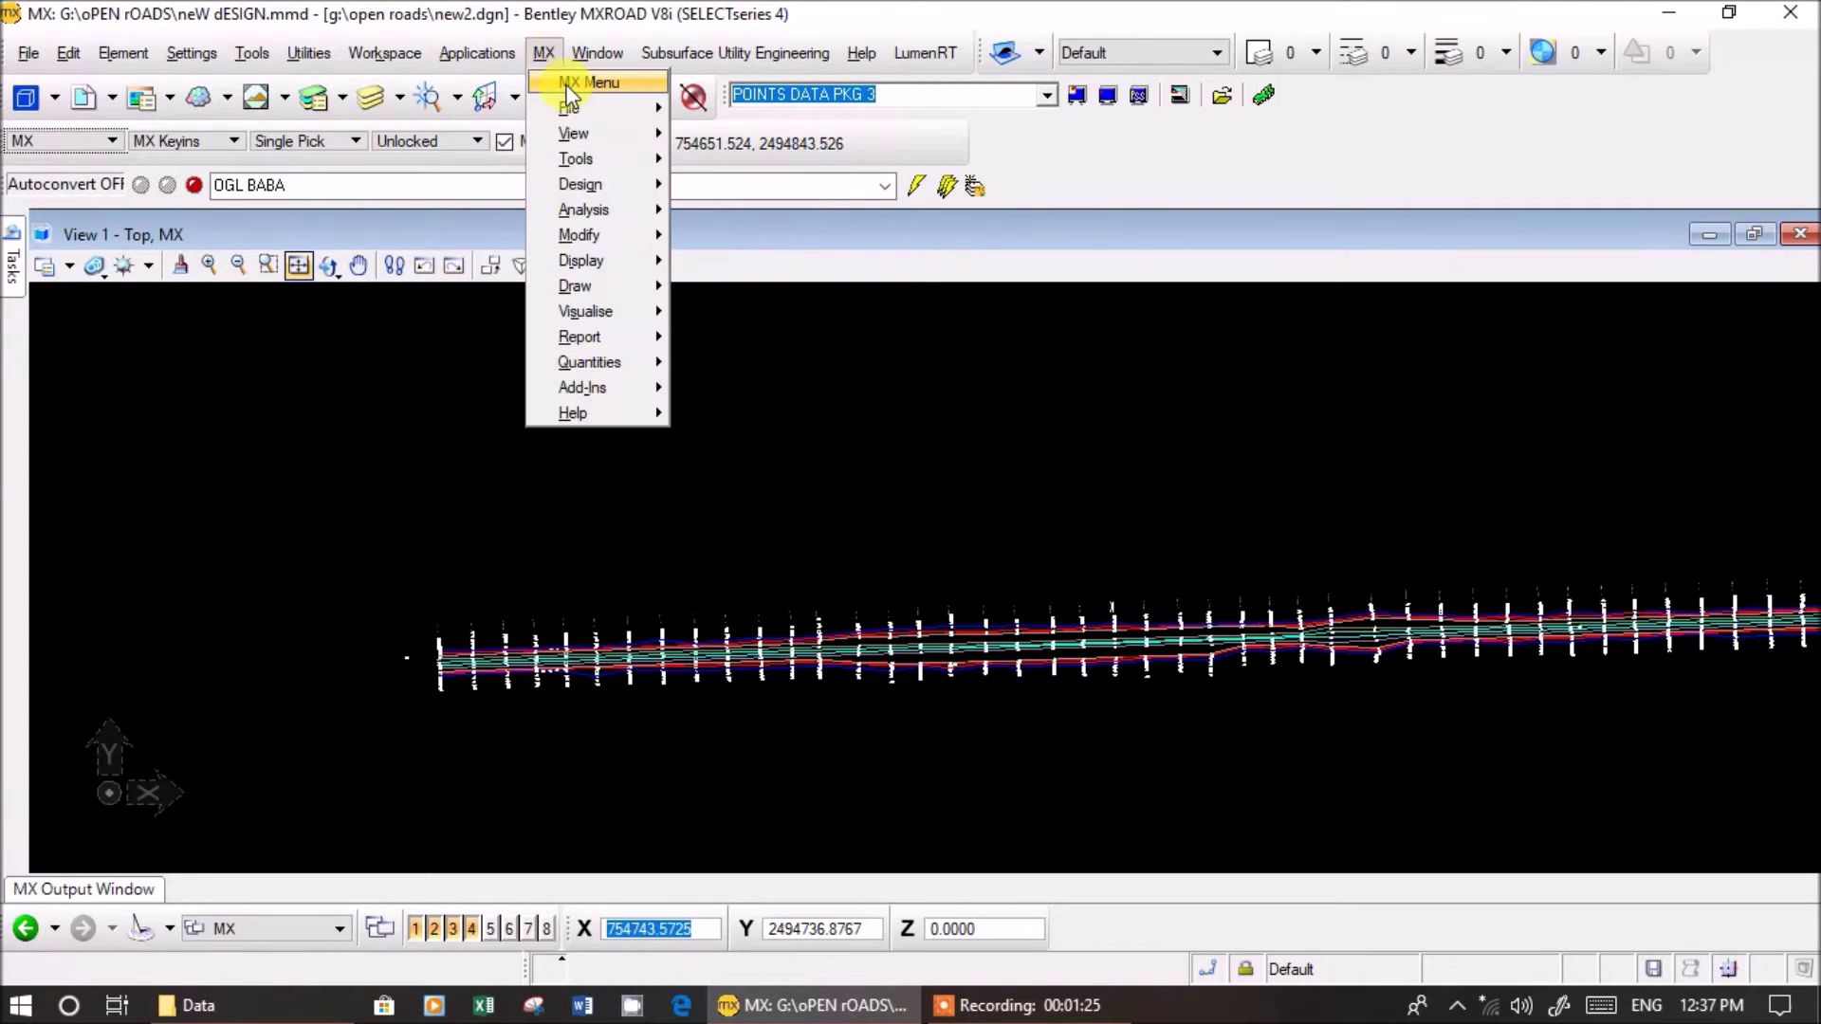
click(574, 78)
click(370, 53)
mouse_move(391, 109)
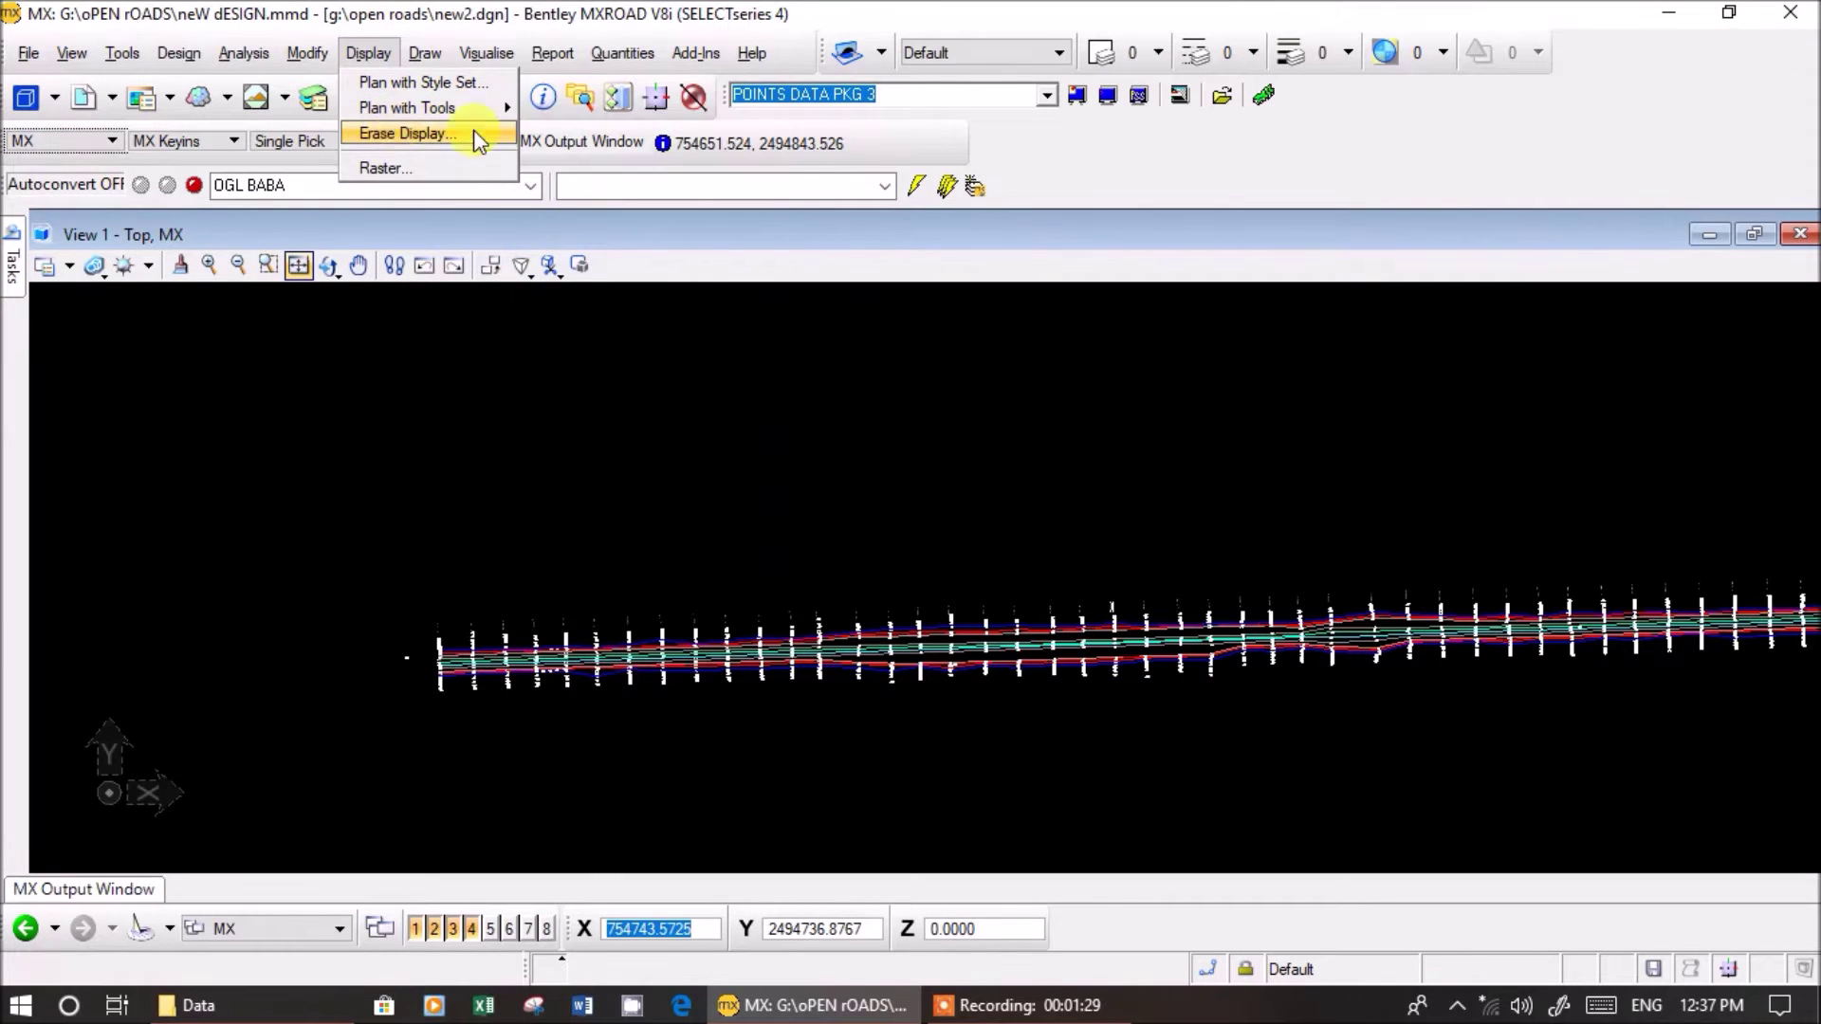
click(1181, 98)
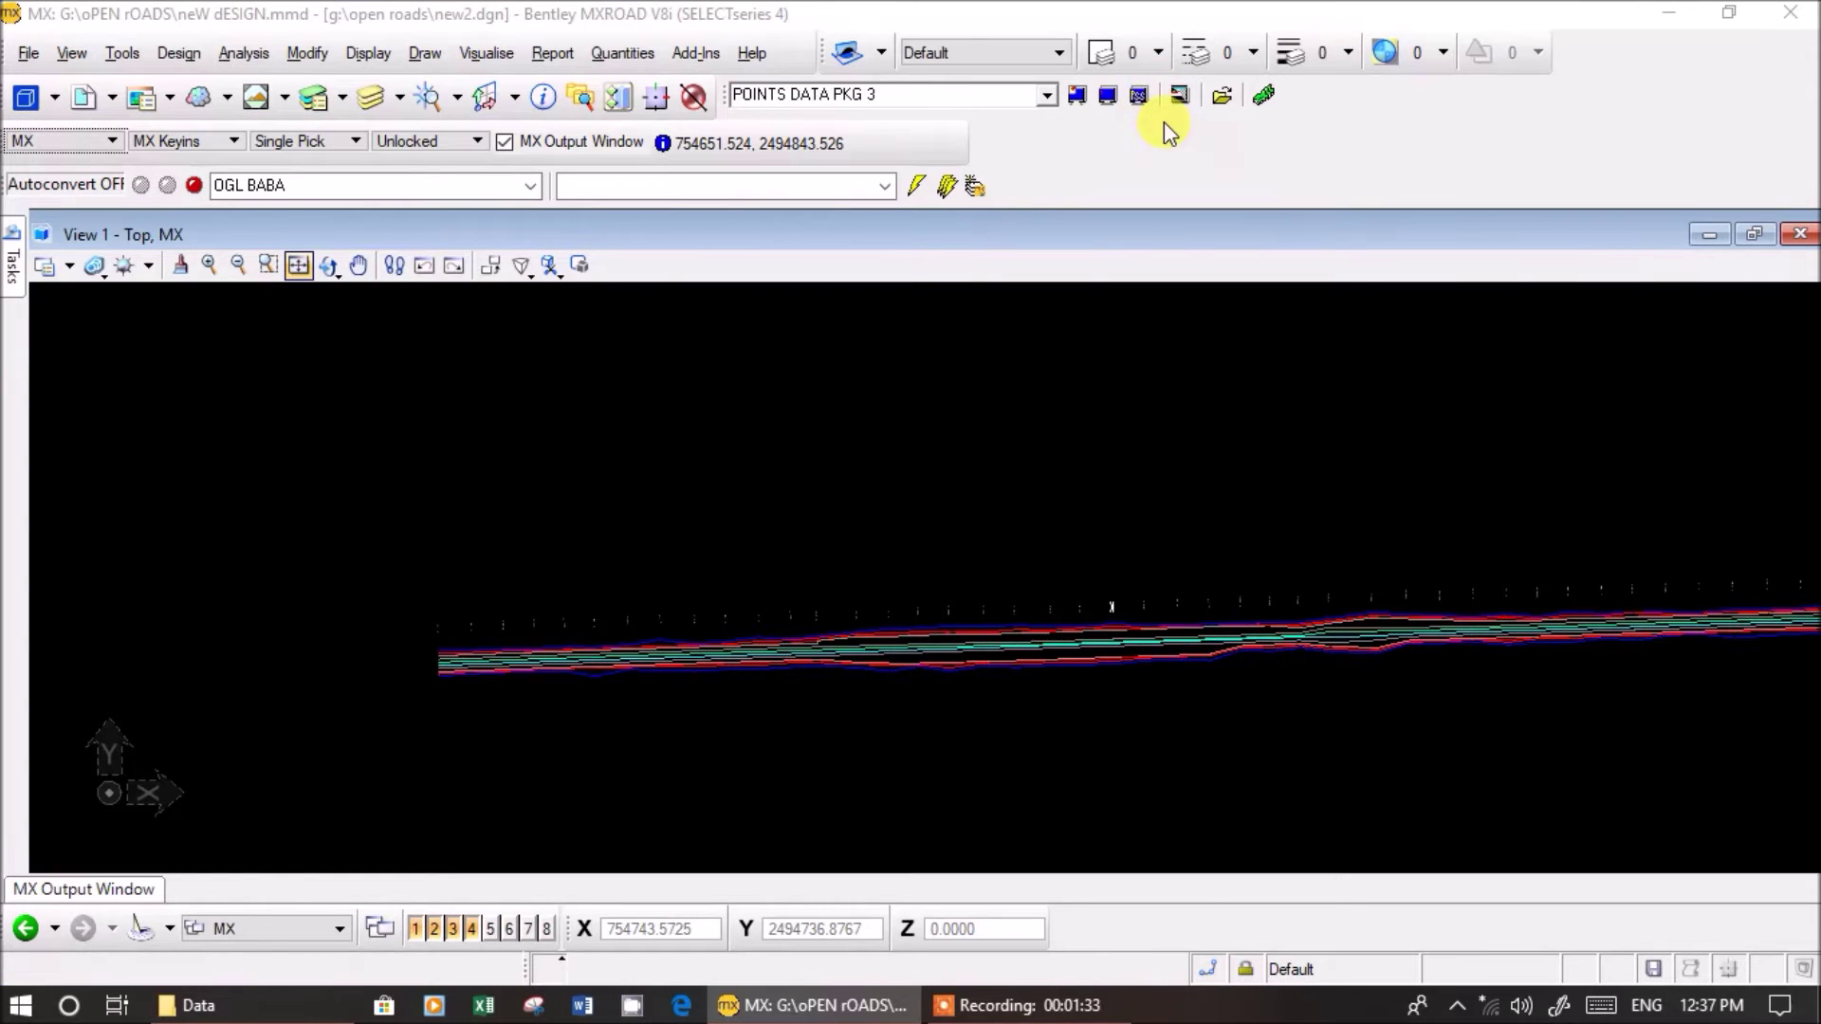
scroll(1095, 636, up, 5)
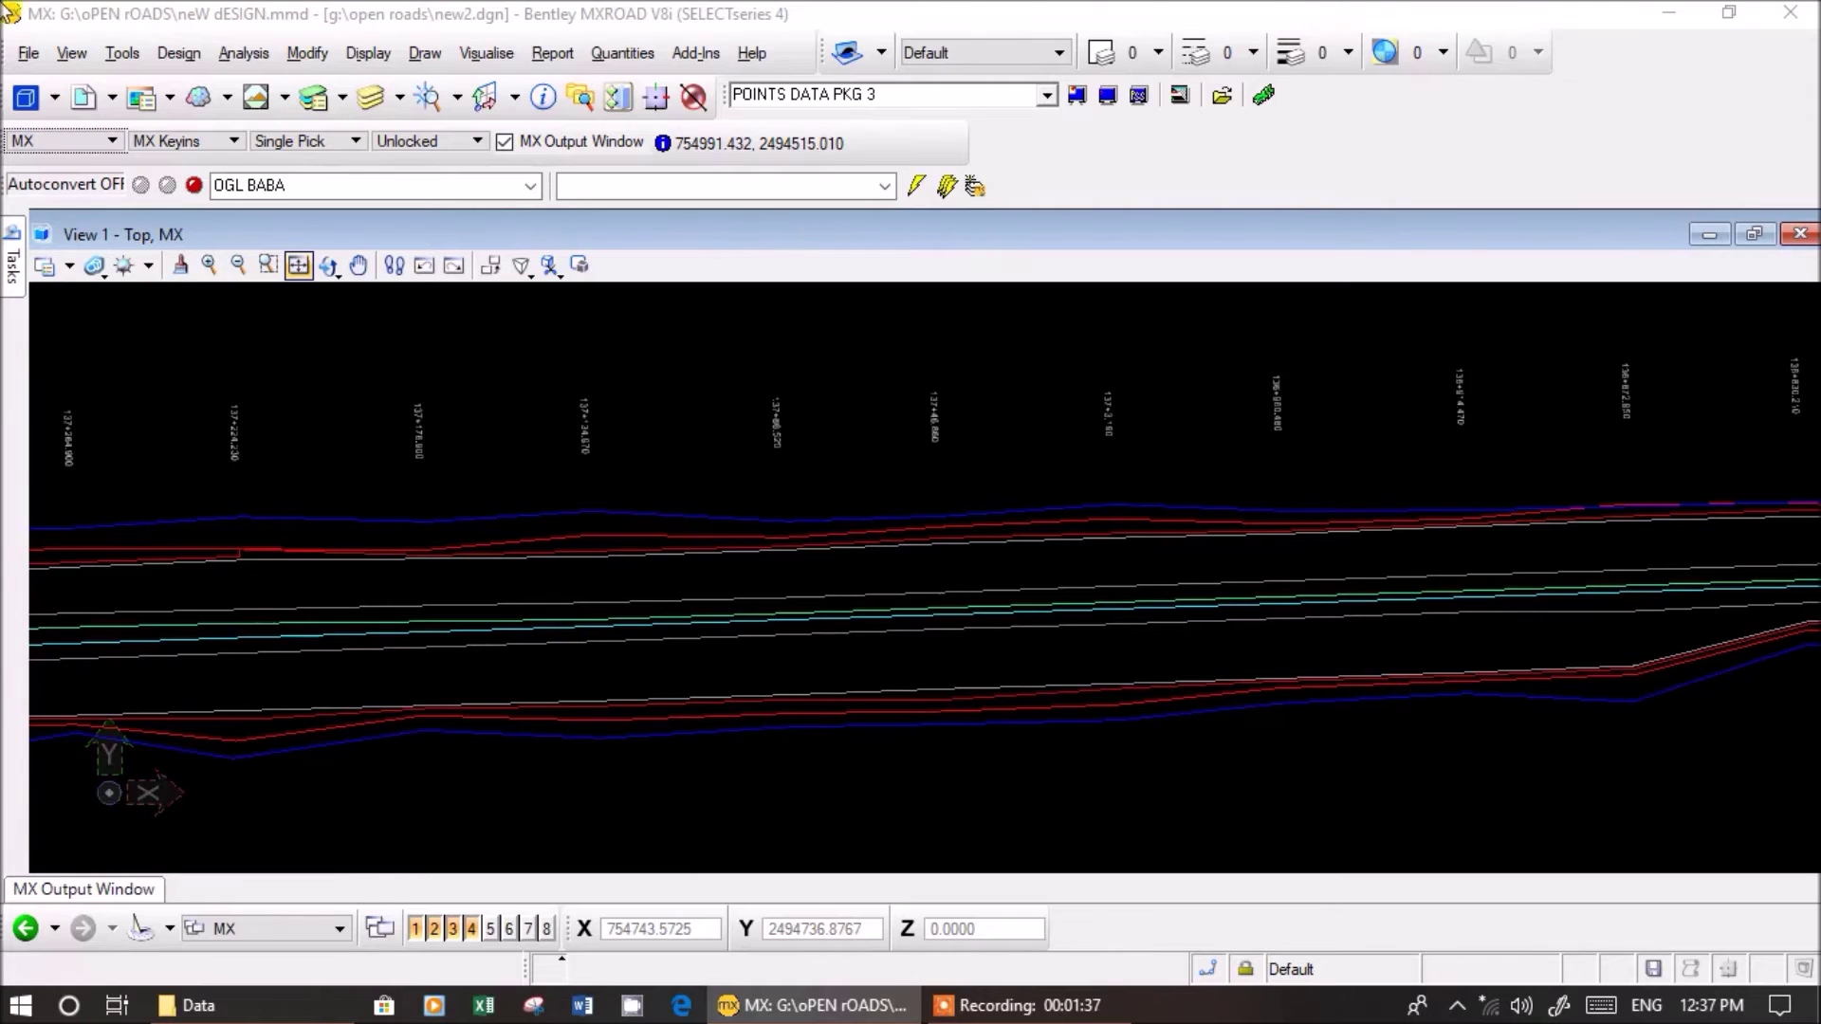
- Return to the CAD menus and leave the File menu without importing anything
click(29, 53)
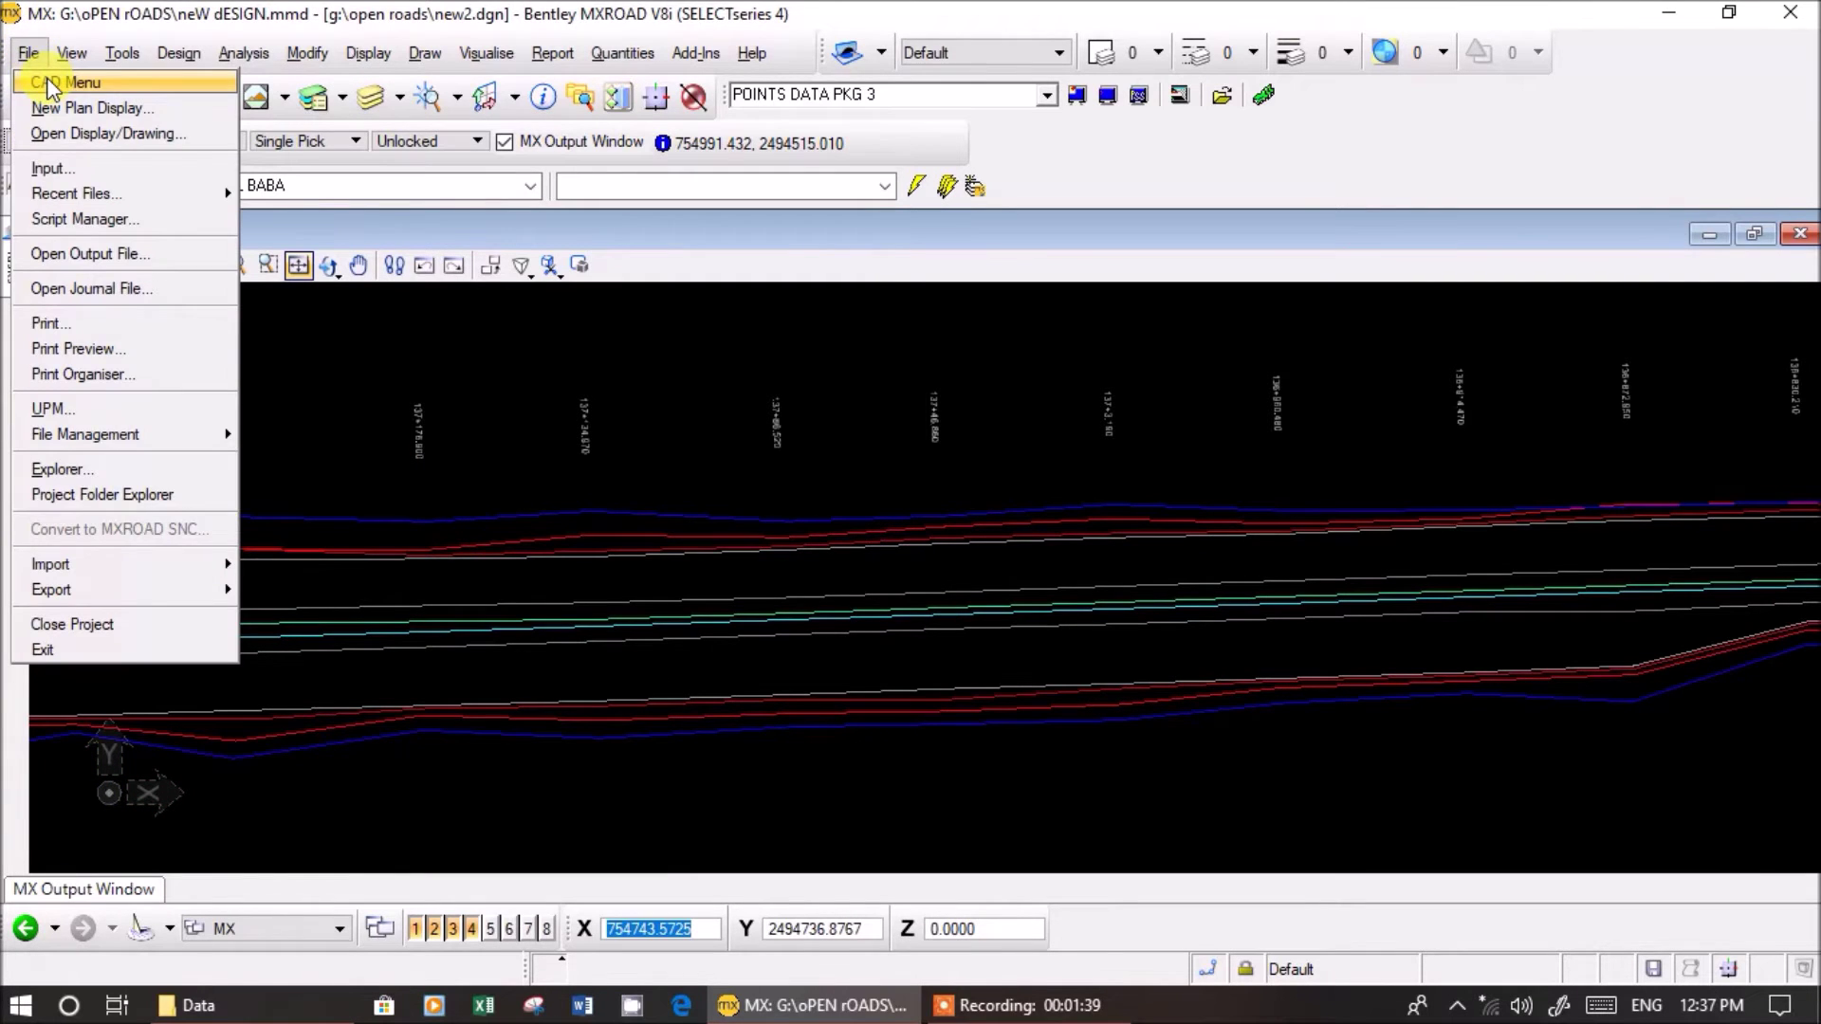
click(47, 83)
click(31, 55)
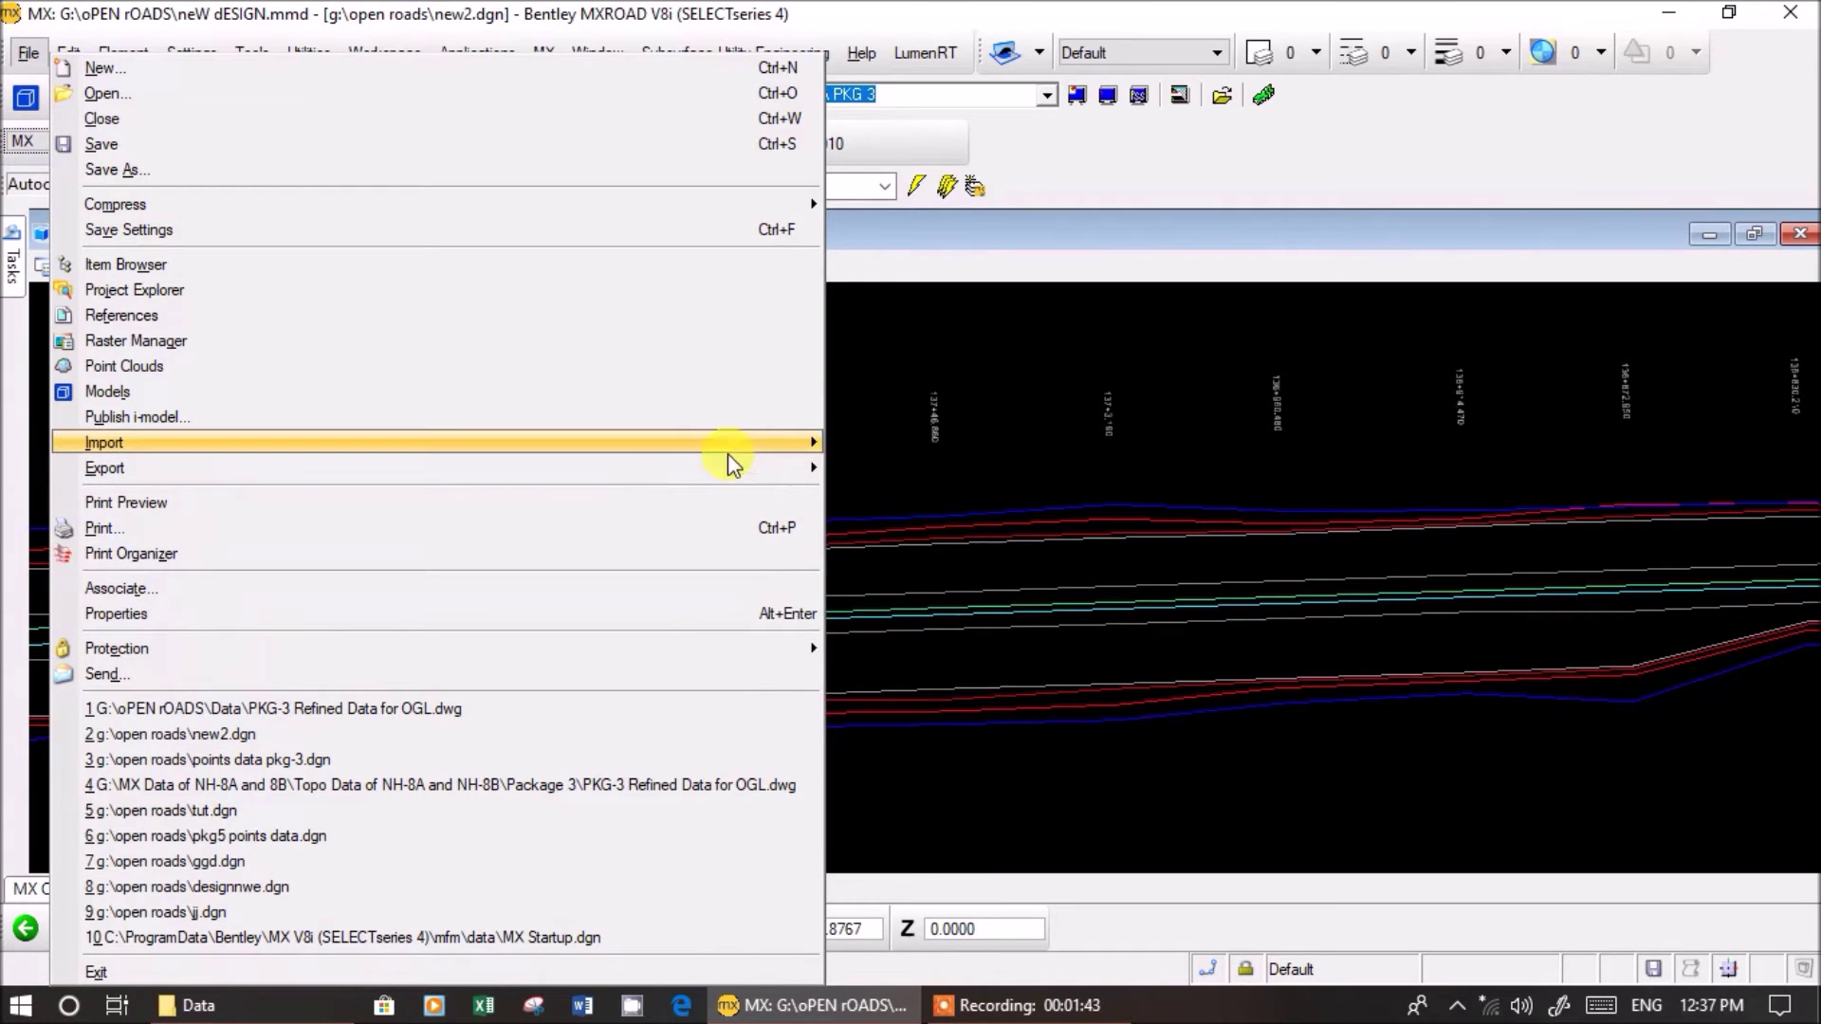
mouse_move(726, 453)
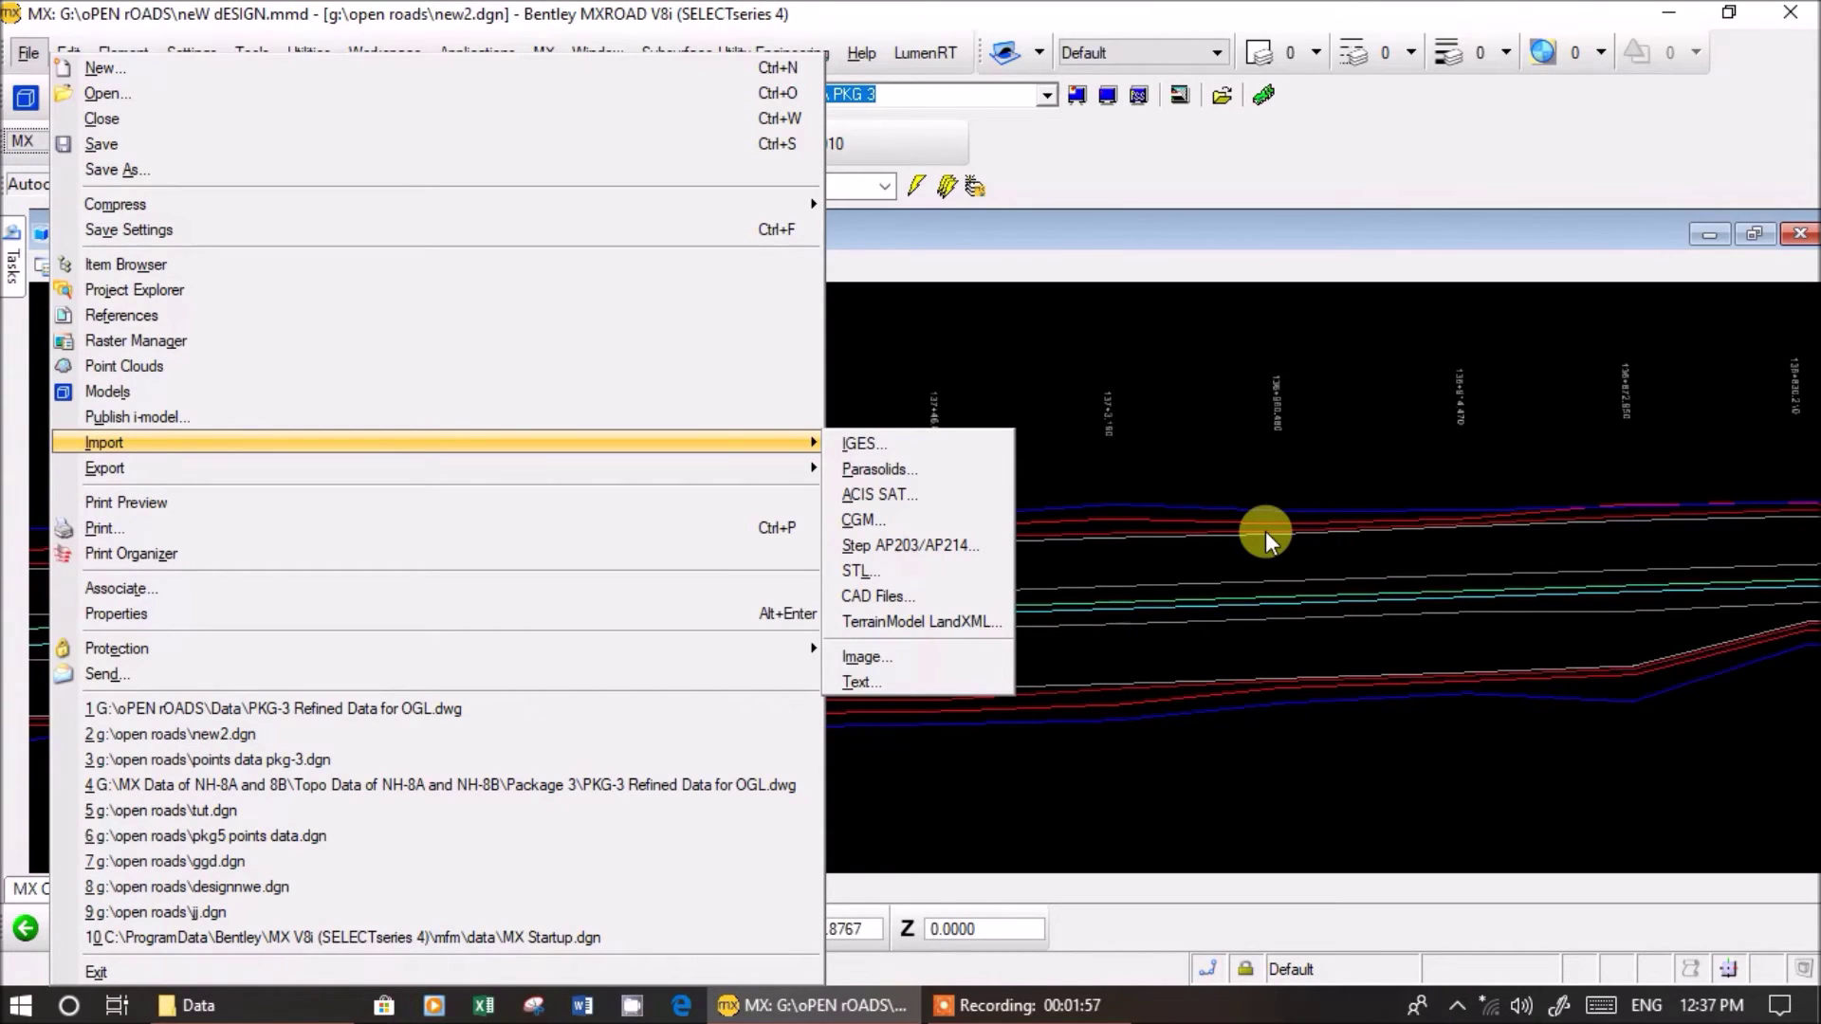
key(Escape)
key(Escape)
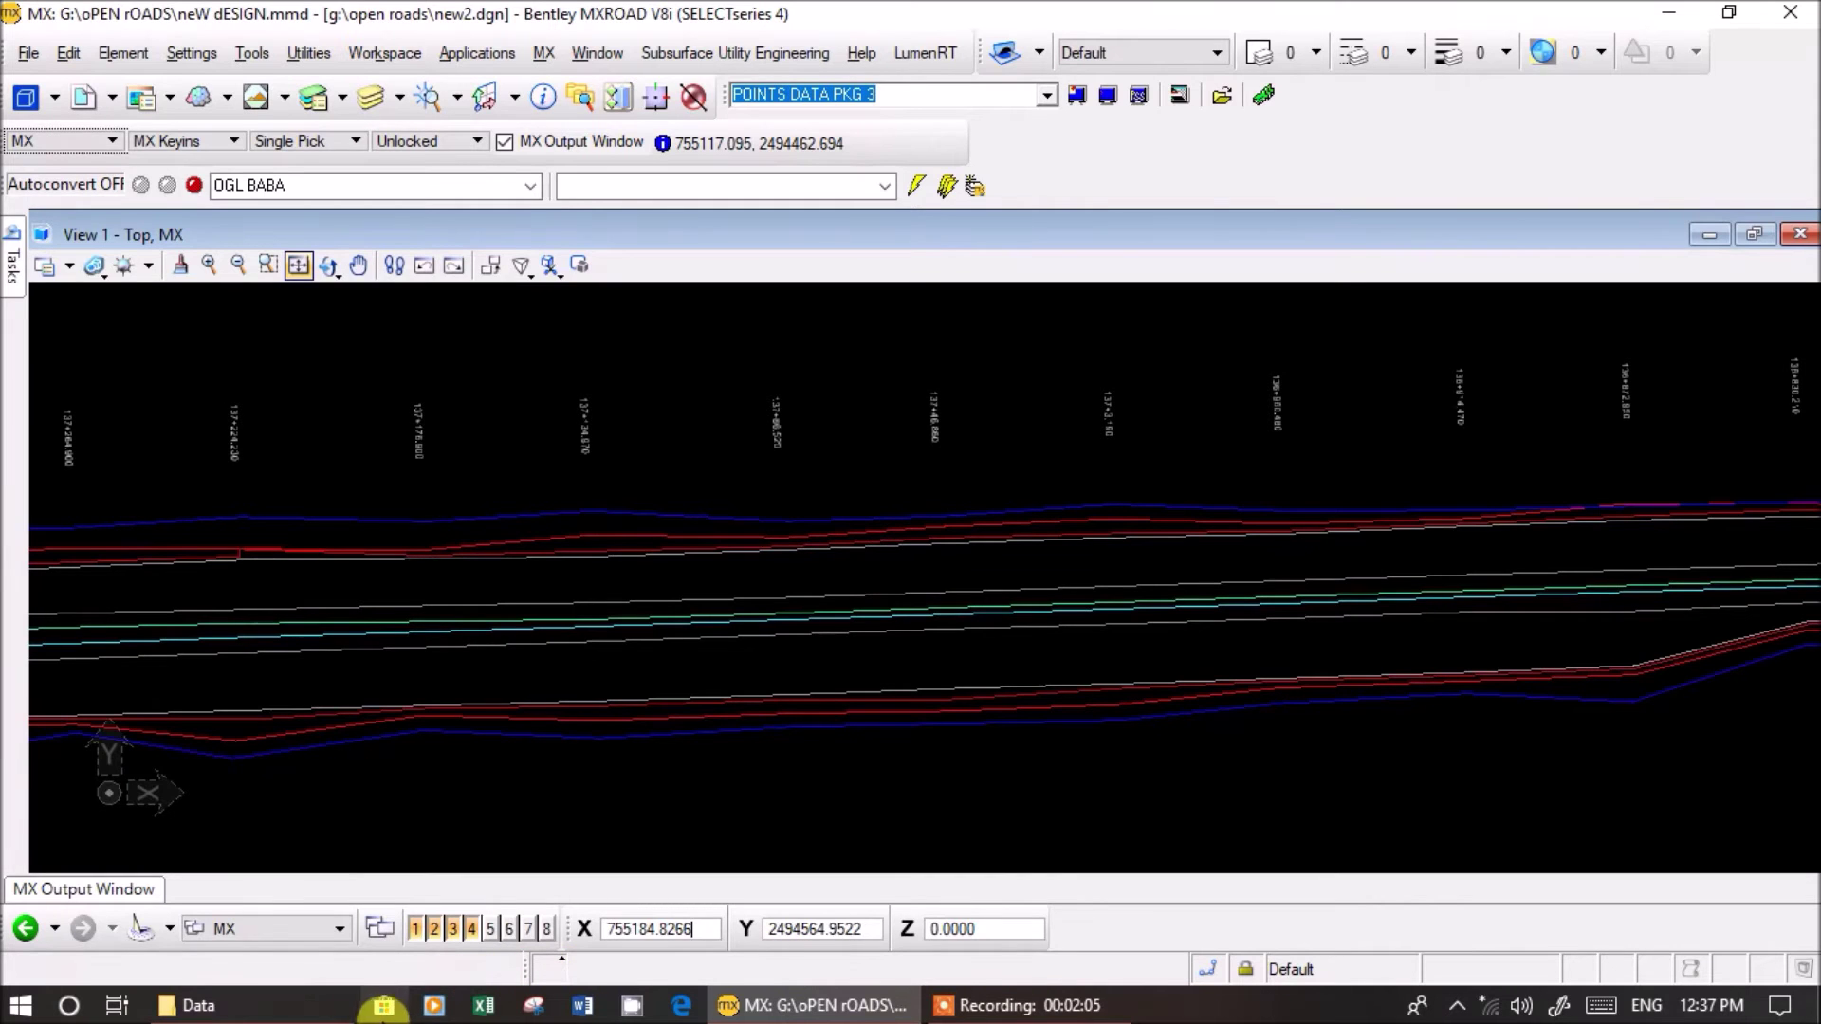
- Go up to oPEN rOADS and select the styles, MxData, MXRENEW and macros folders
click(327, 1005)
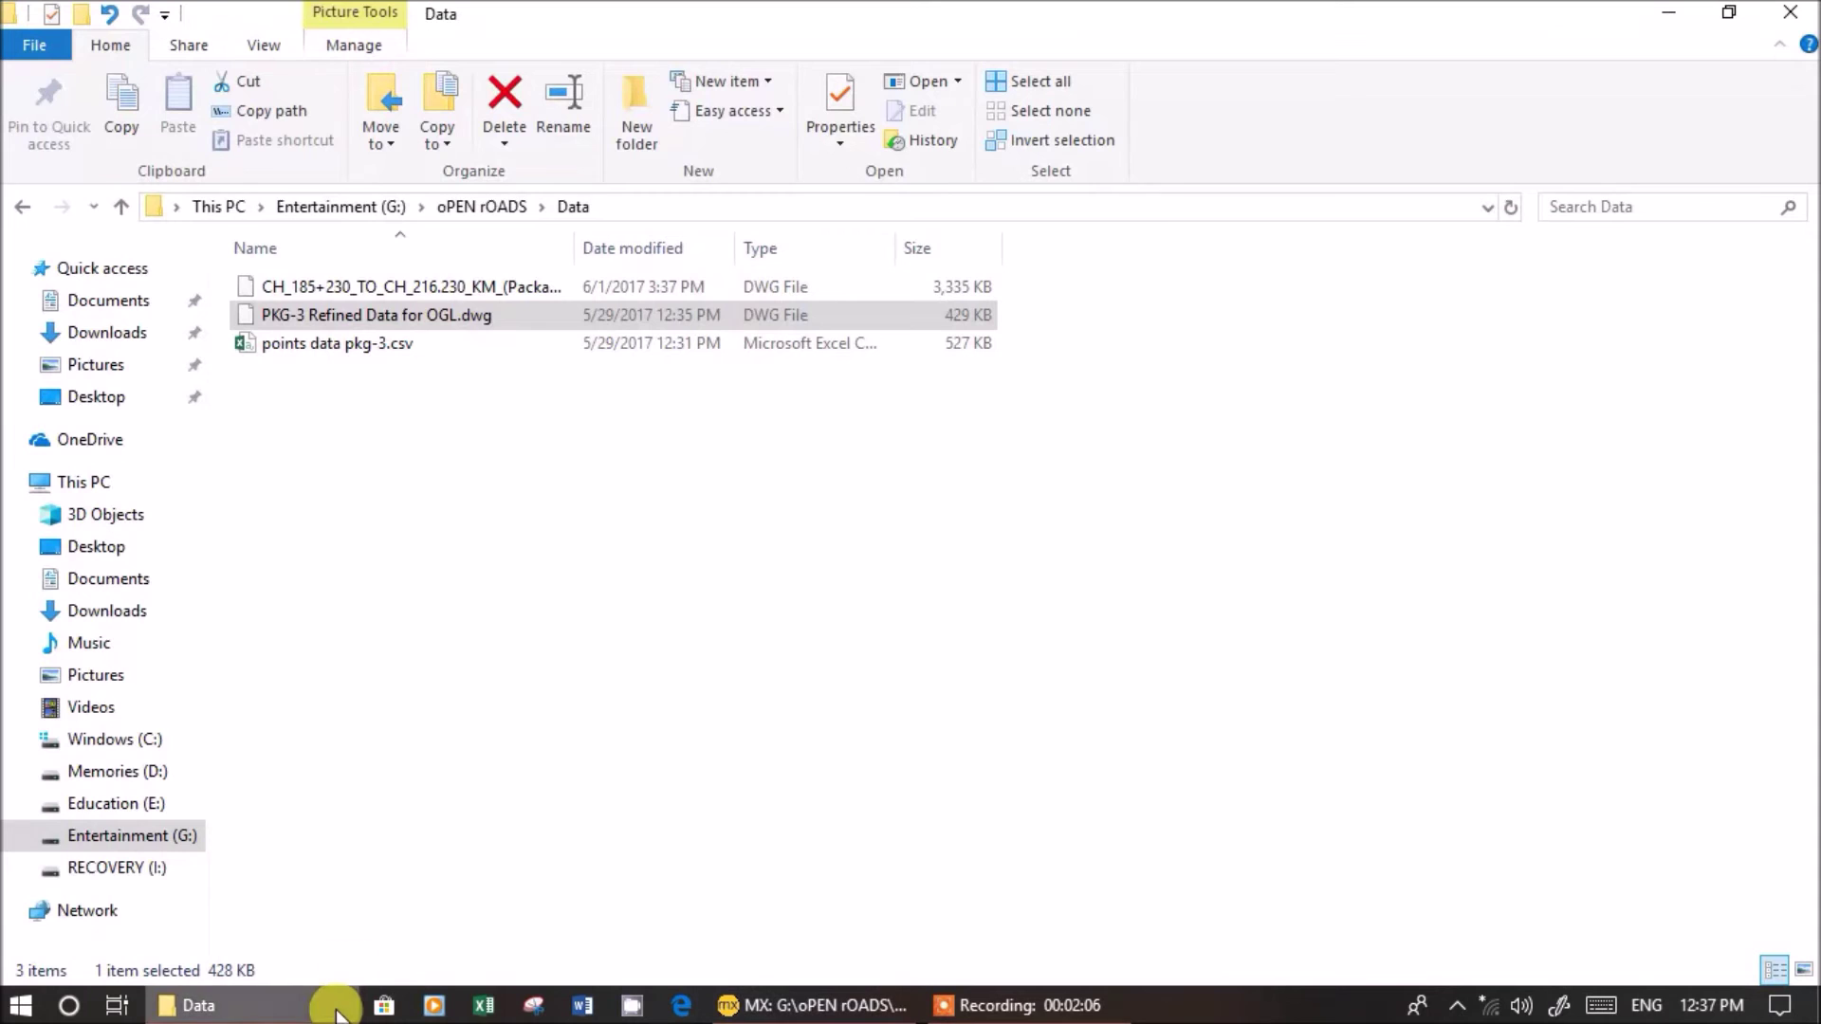
click(495, 207)
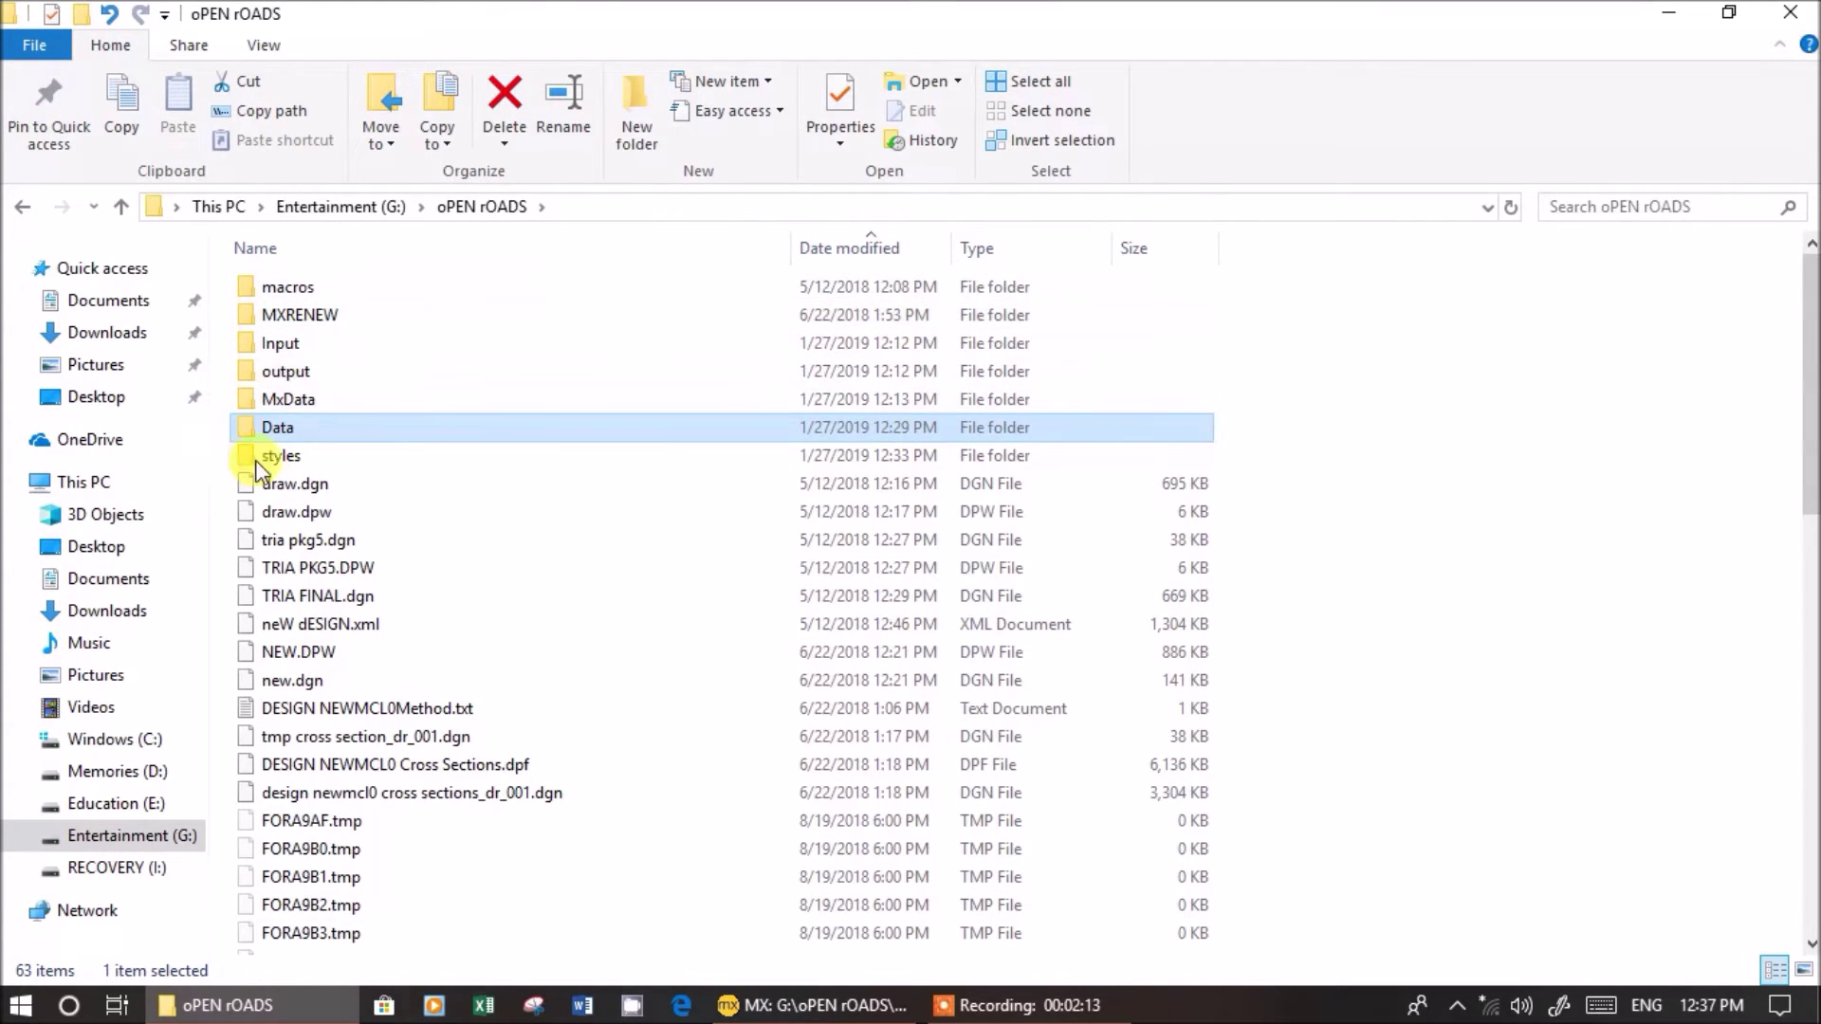
click(304, 455)
ctrl+click(299, 401)
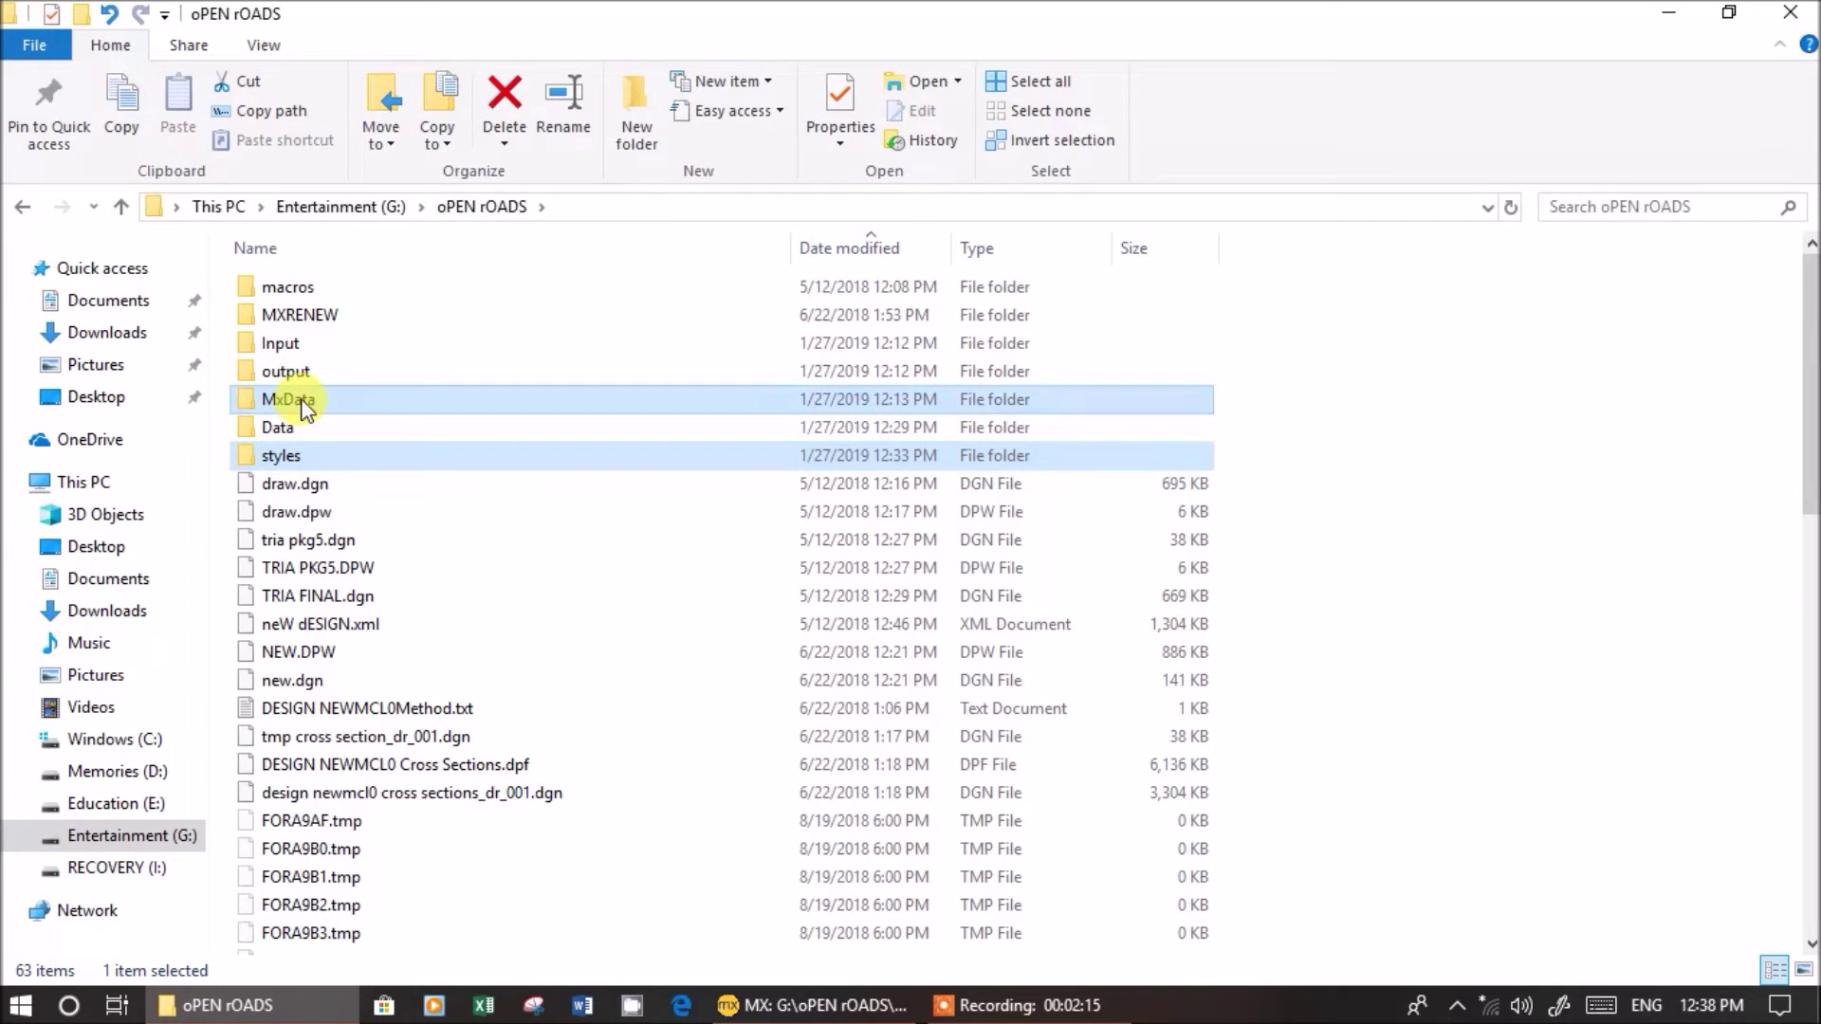
ctrl+click(303, 313)
ctrl+click(311, 289)
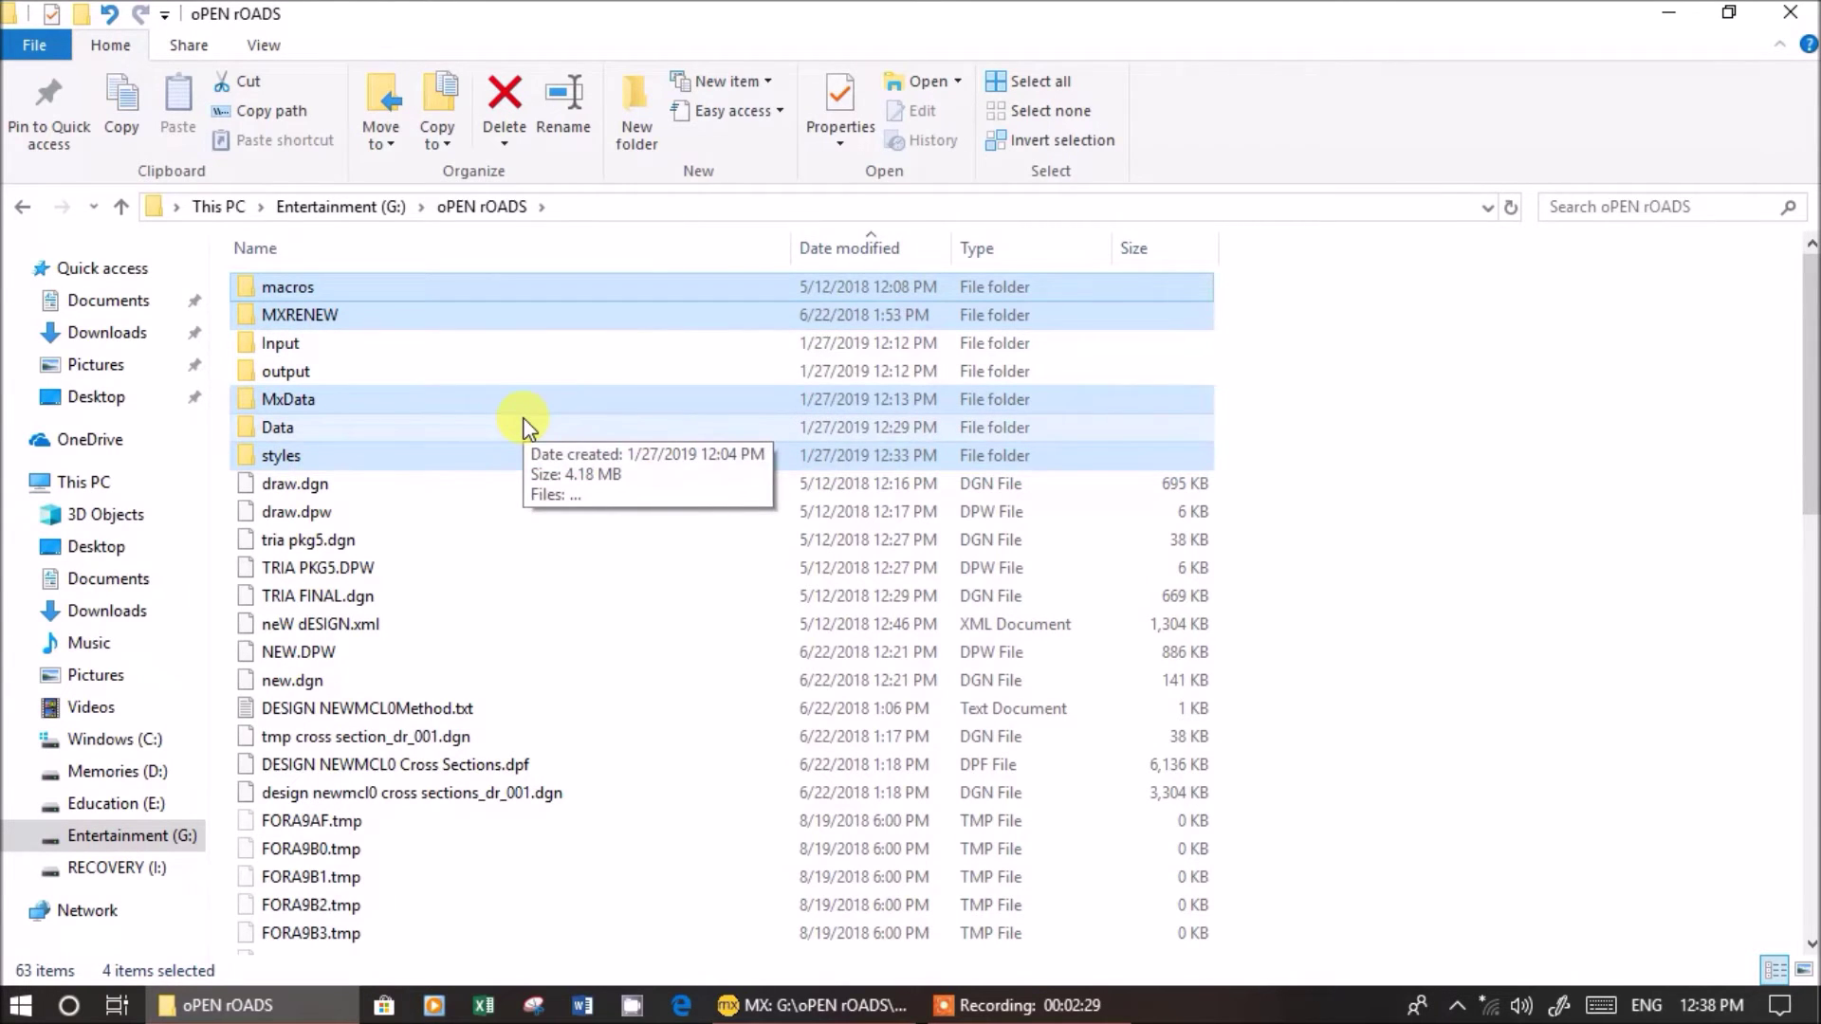
- Look inside the Data, Input and output folders in turn, then return to MXROAD
double_click(277, 426)
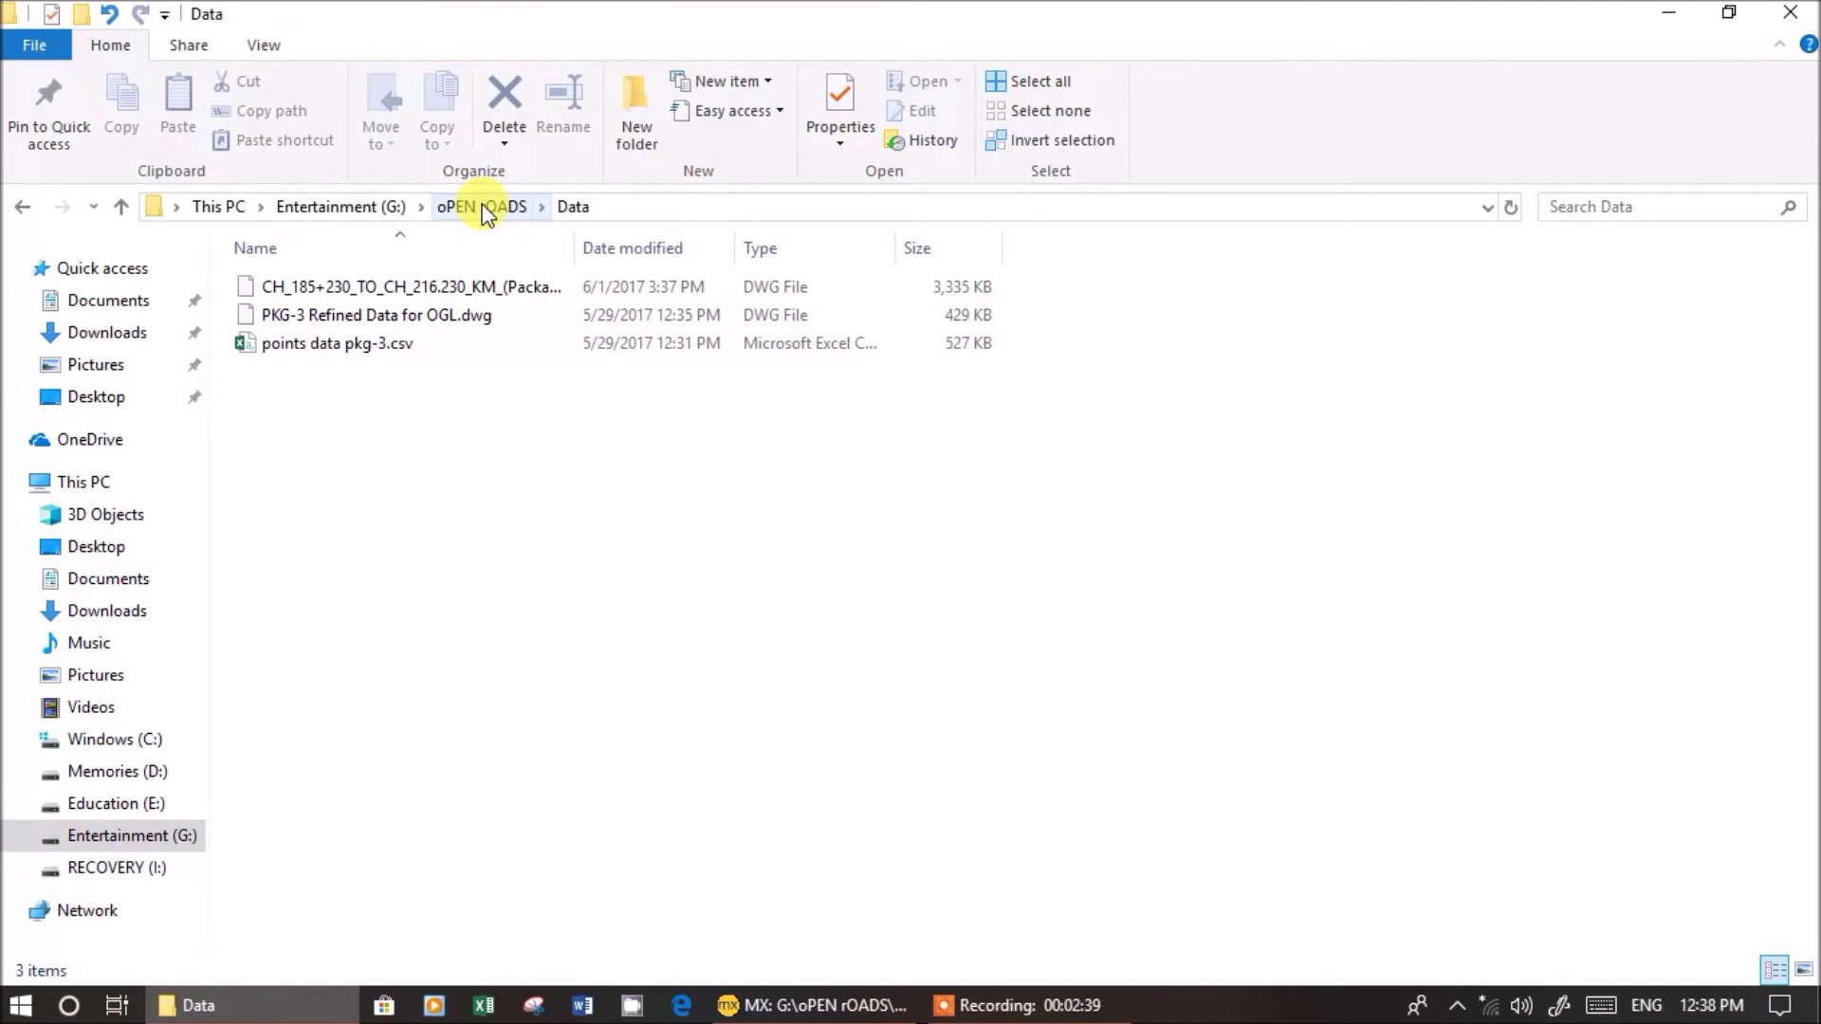
click(482, 206)
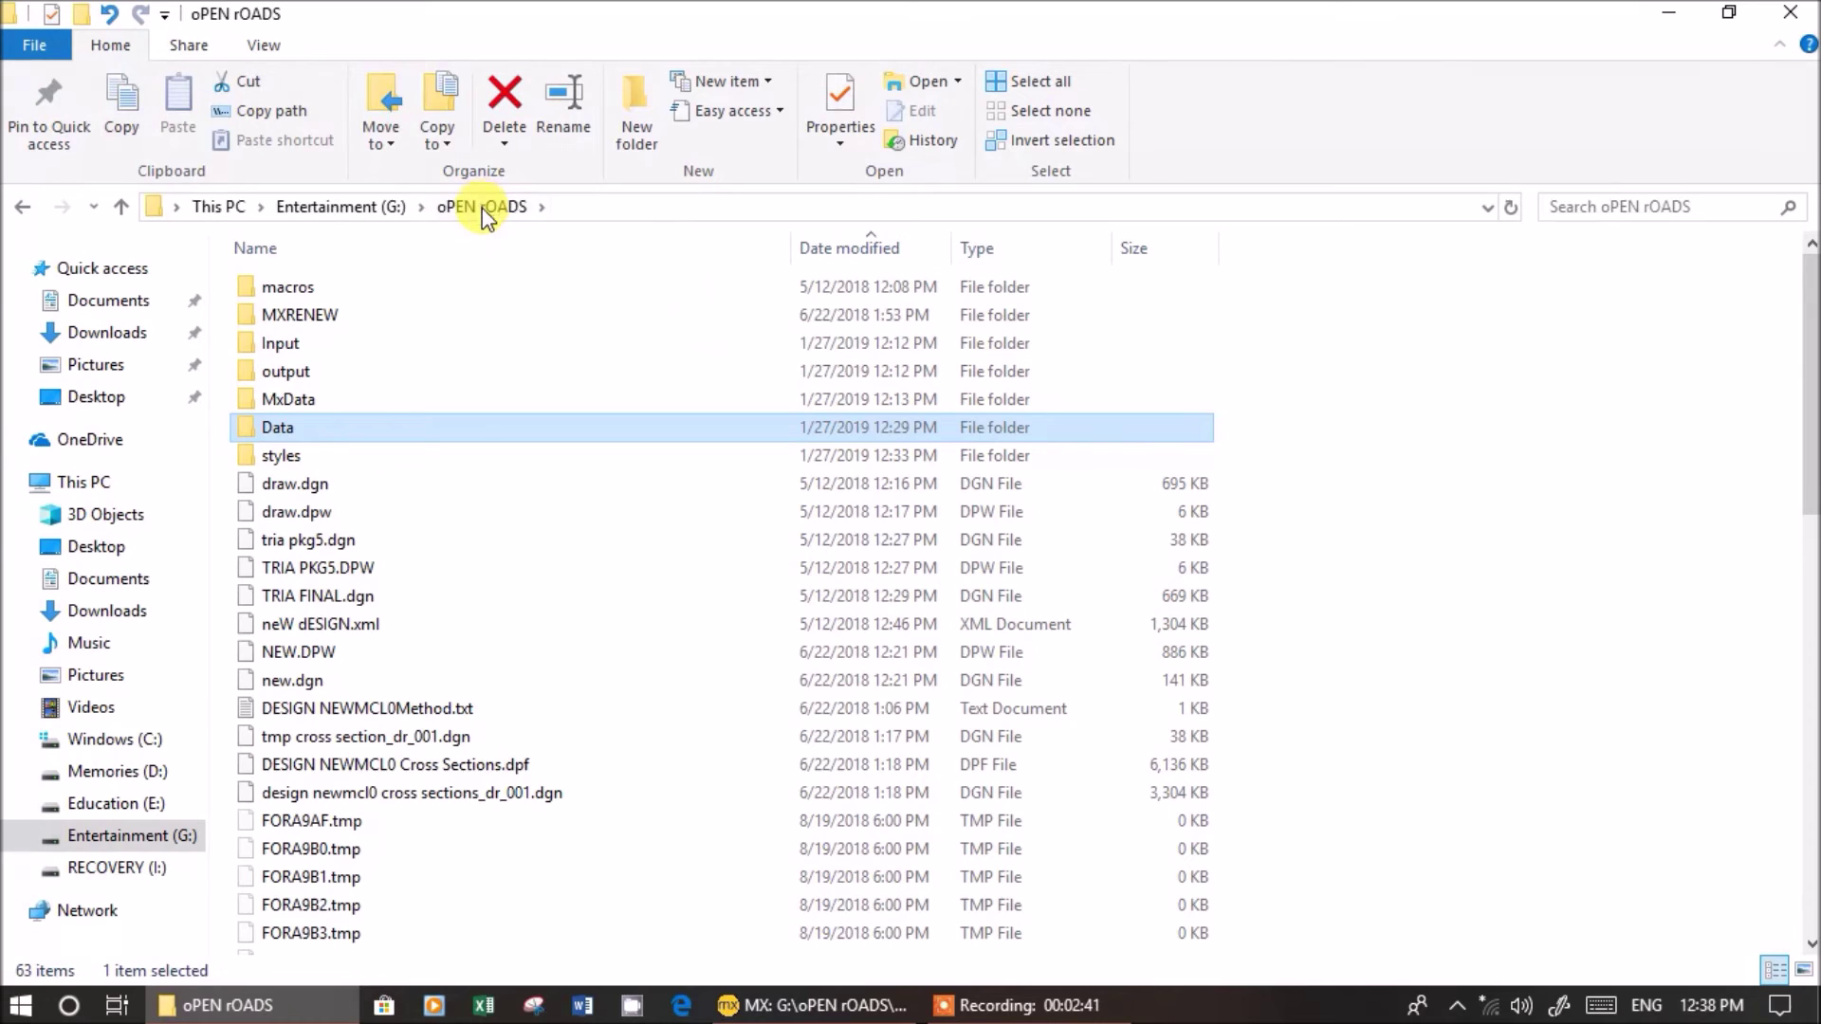
double_click(303, 344)
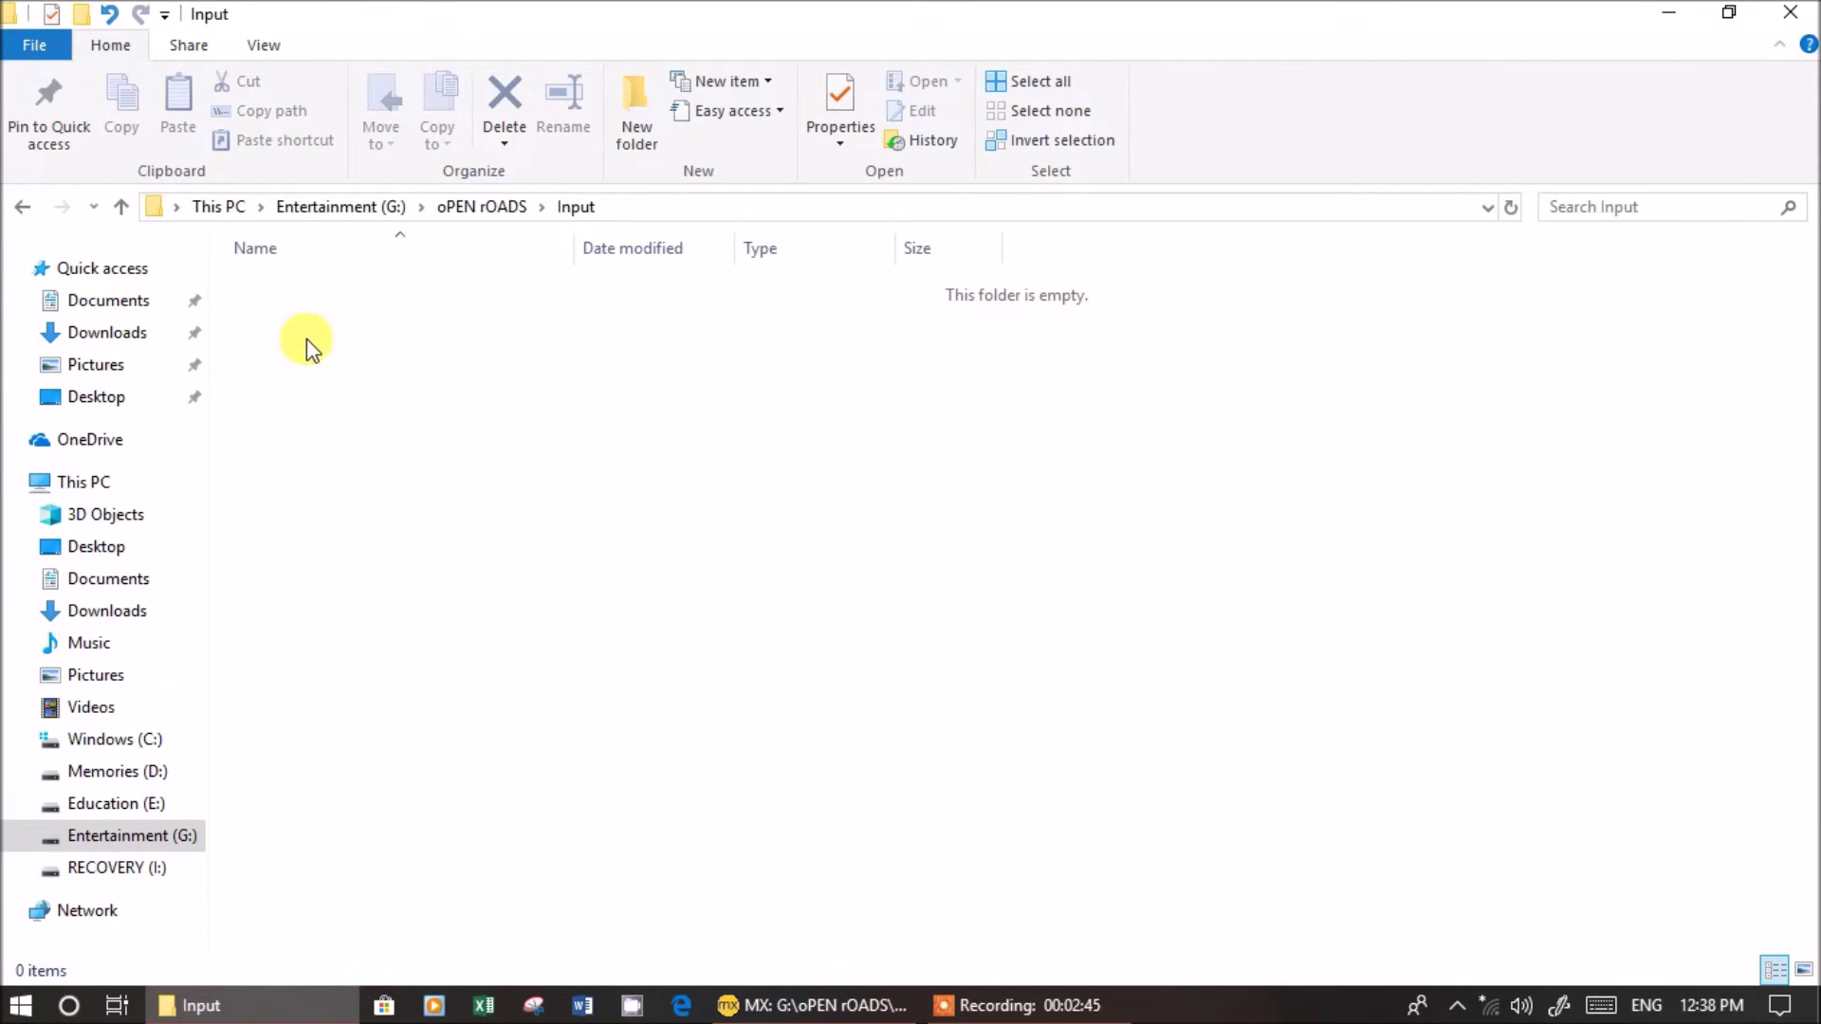
click(492, 208)
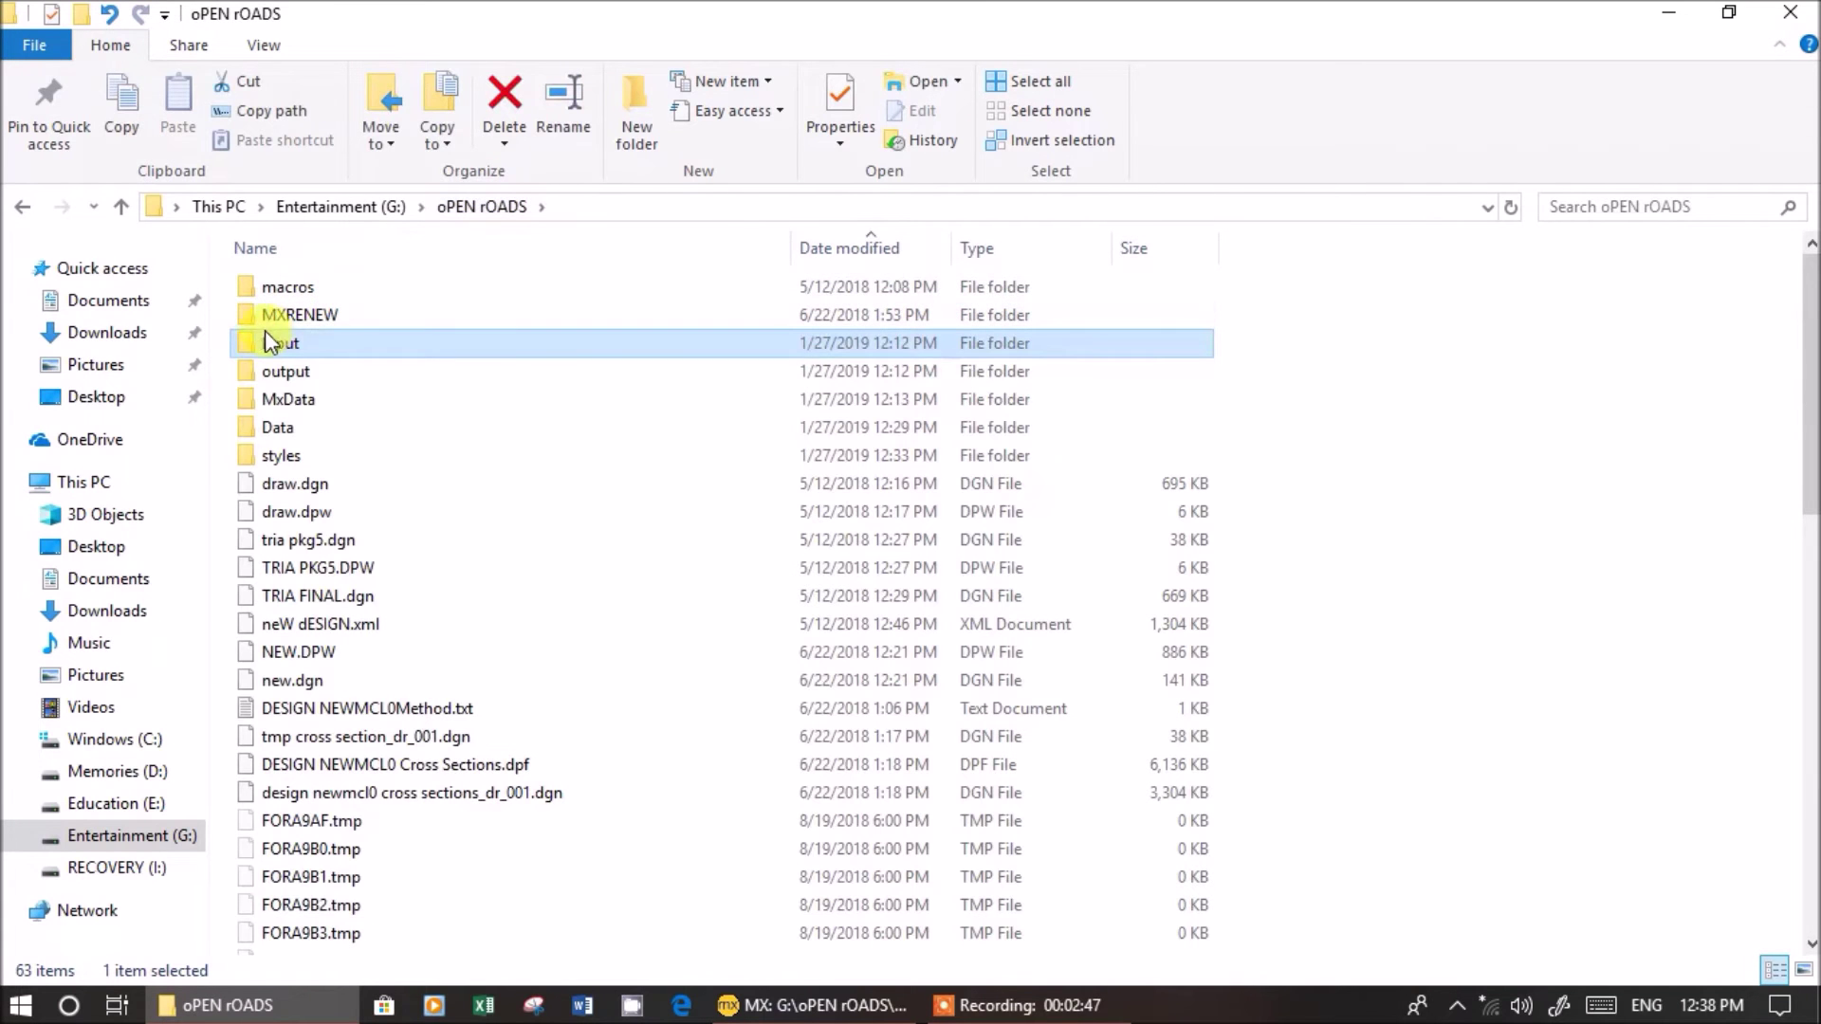
double_click(303, 374)
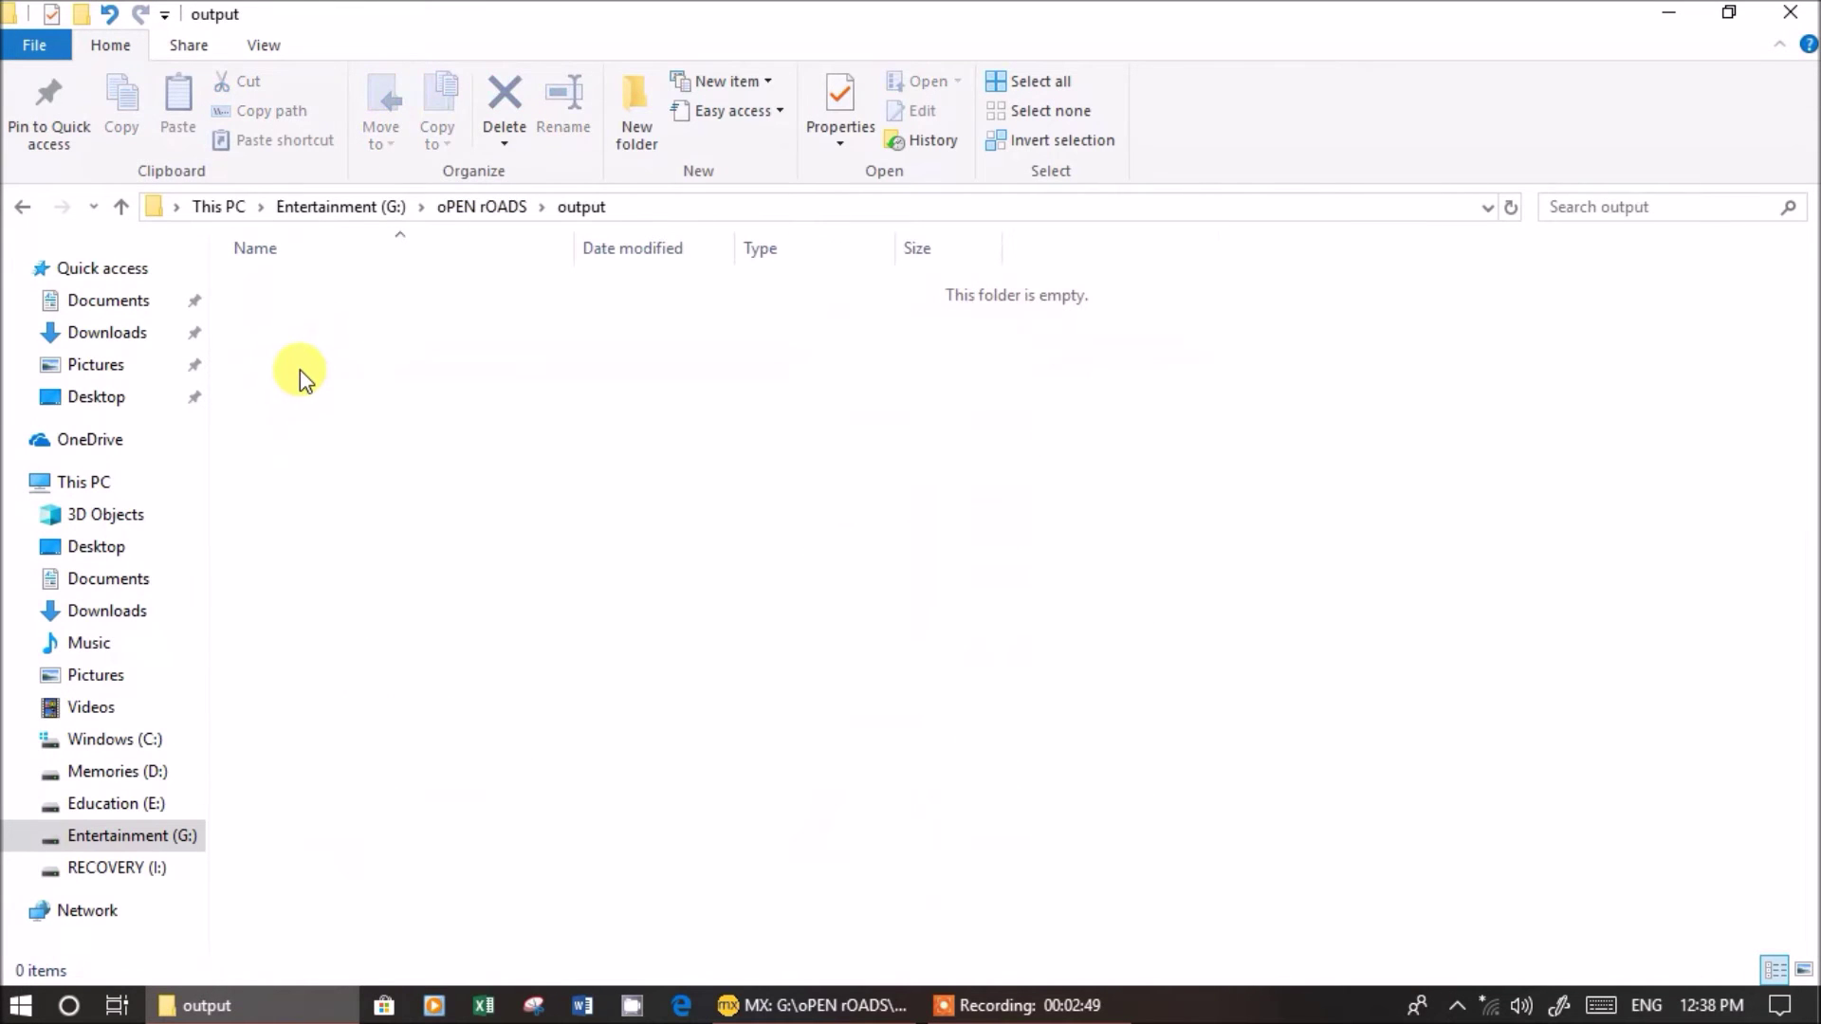
click(493, 205)
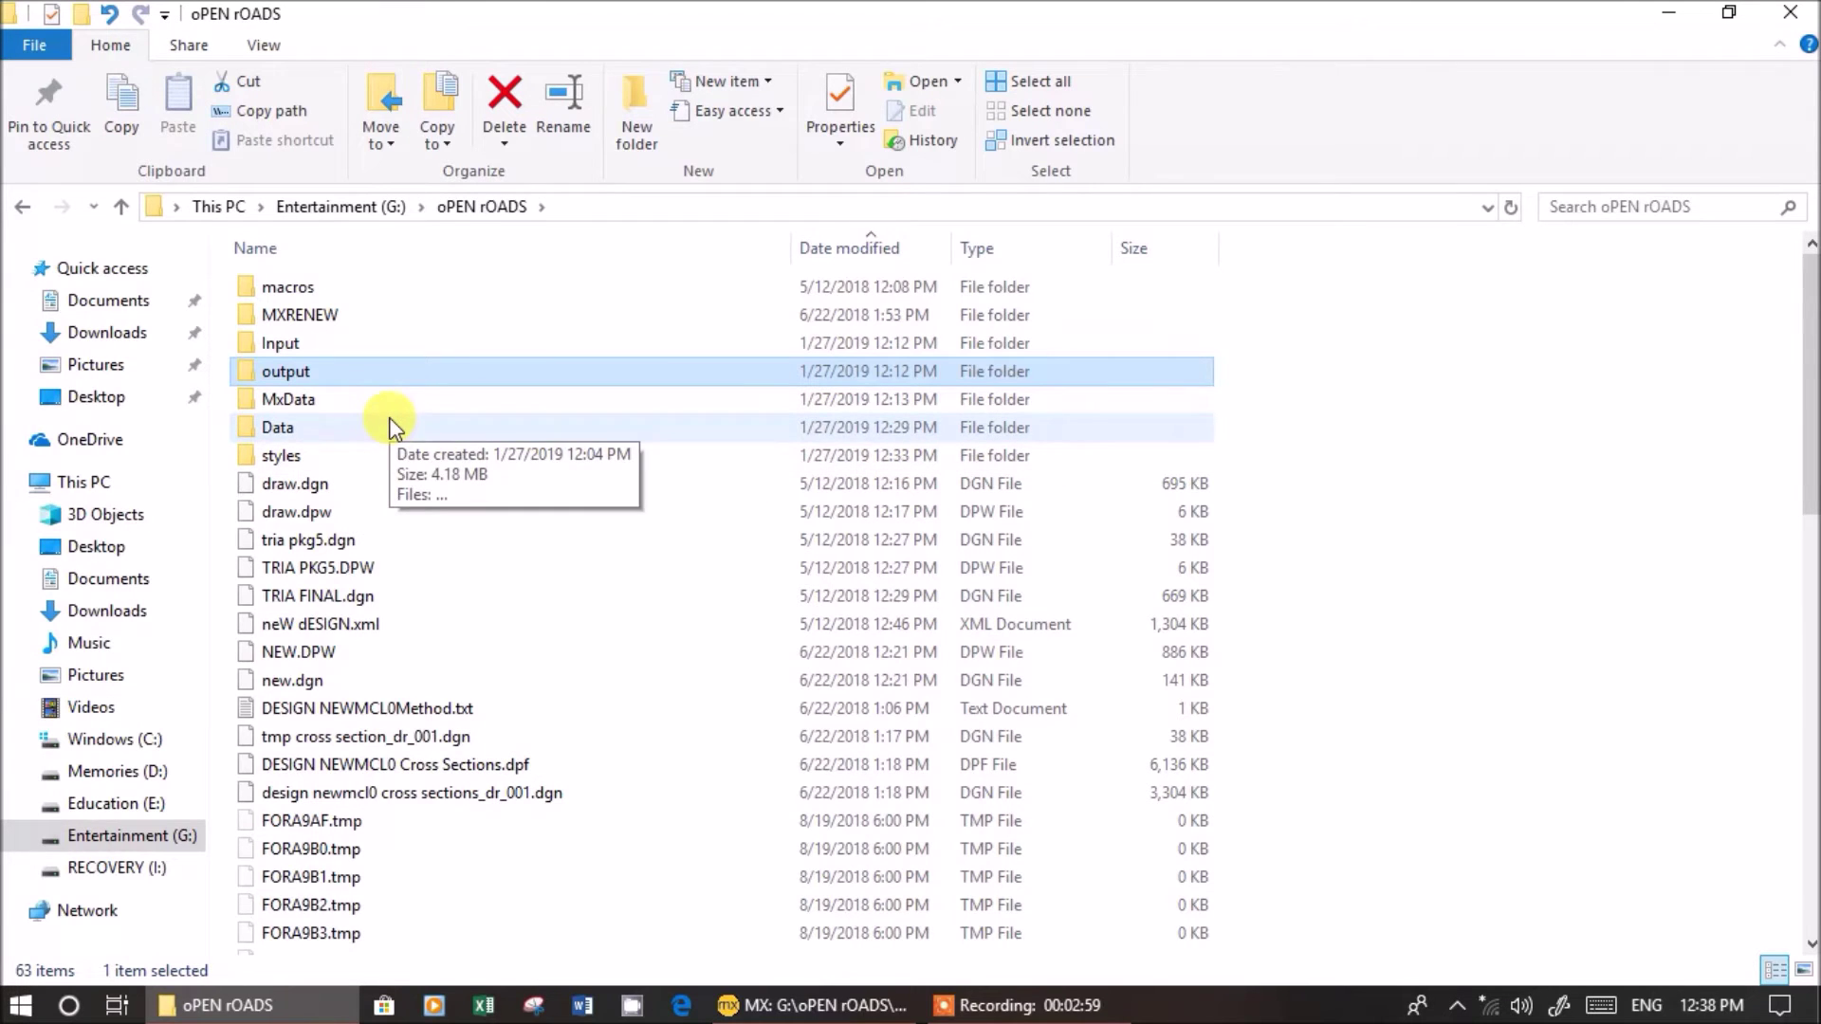
click(834, 1002)
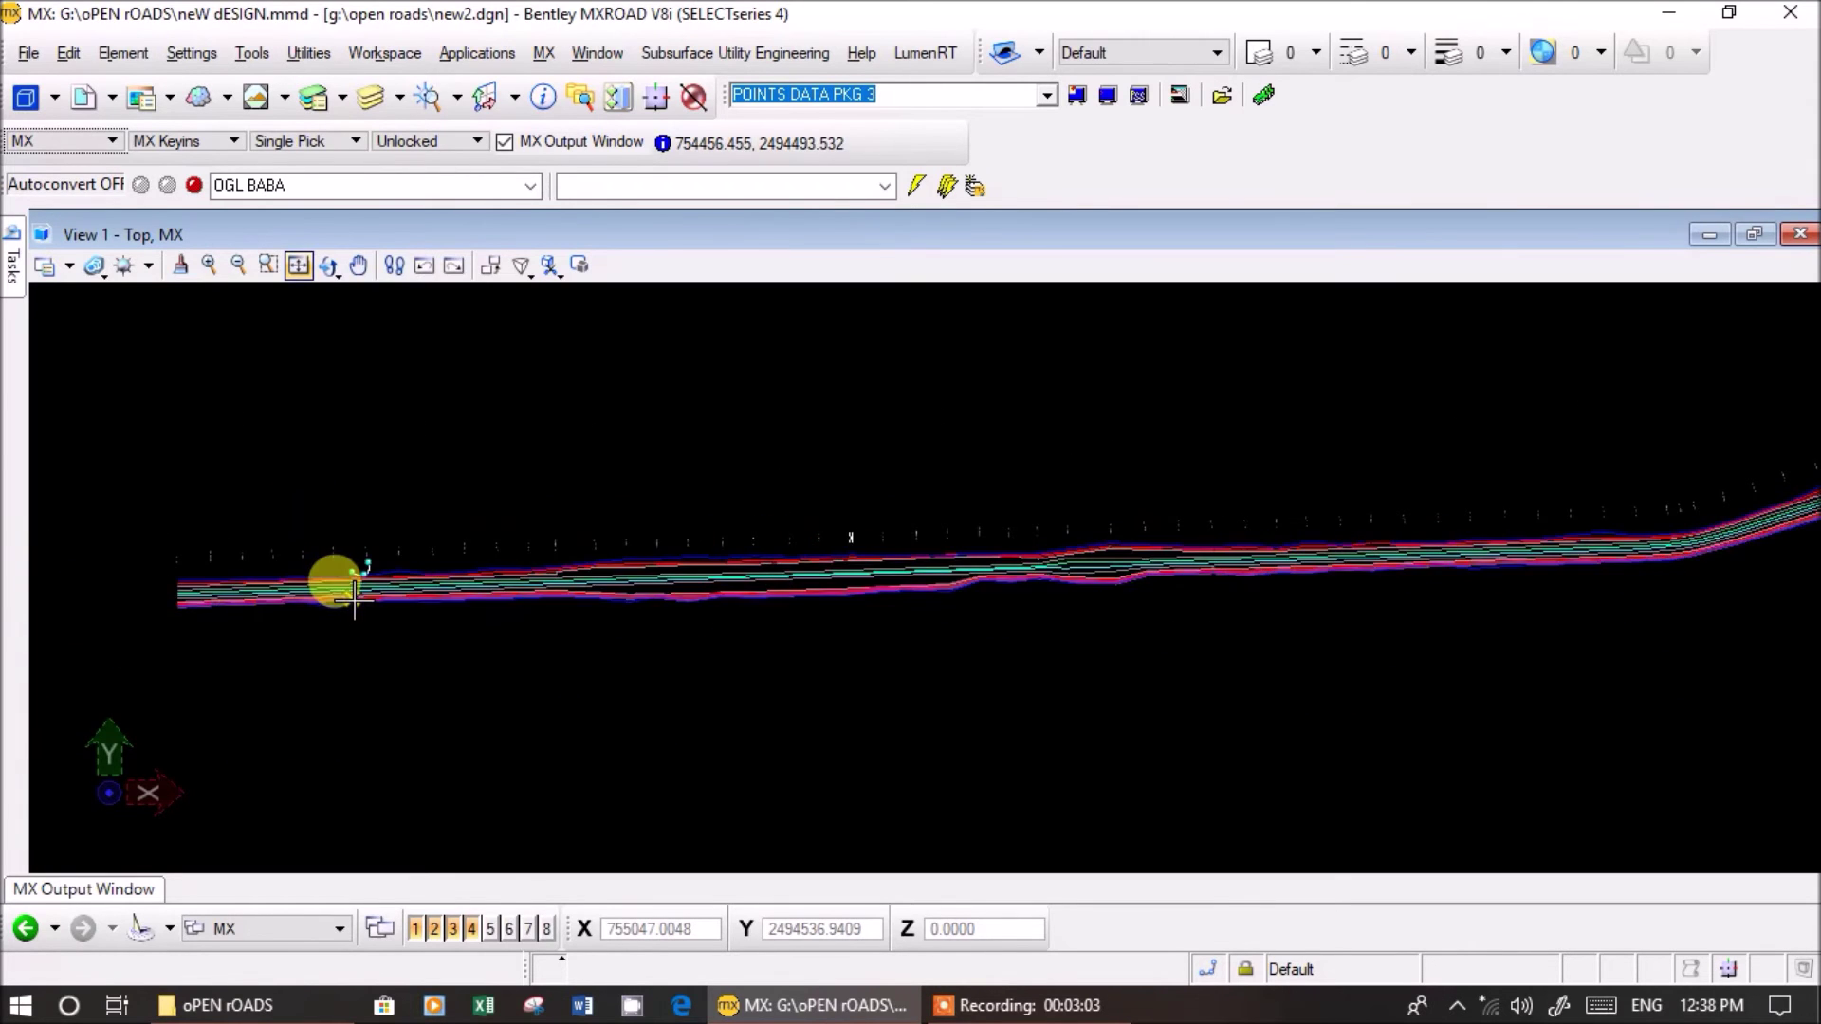
scroll(333, 580, up, 5)
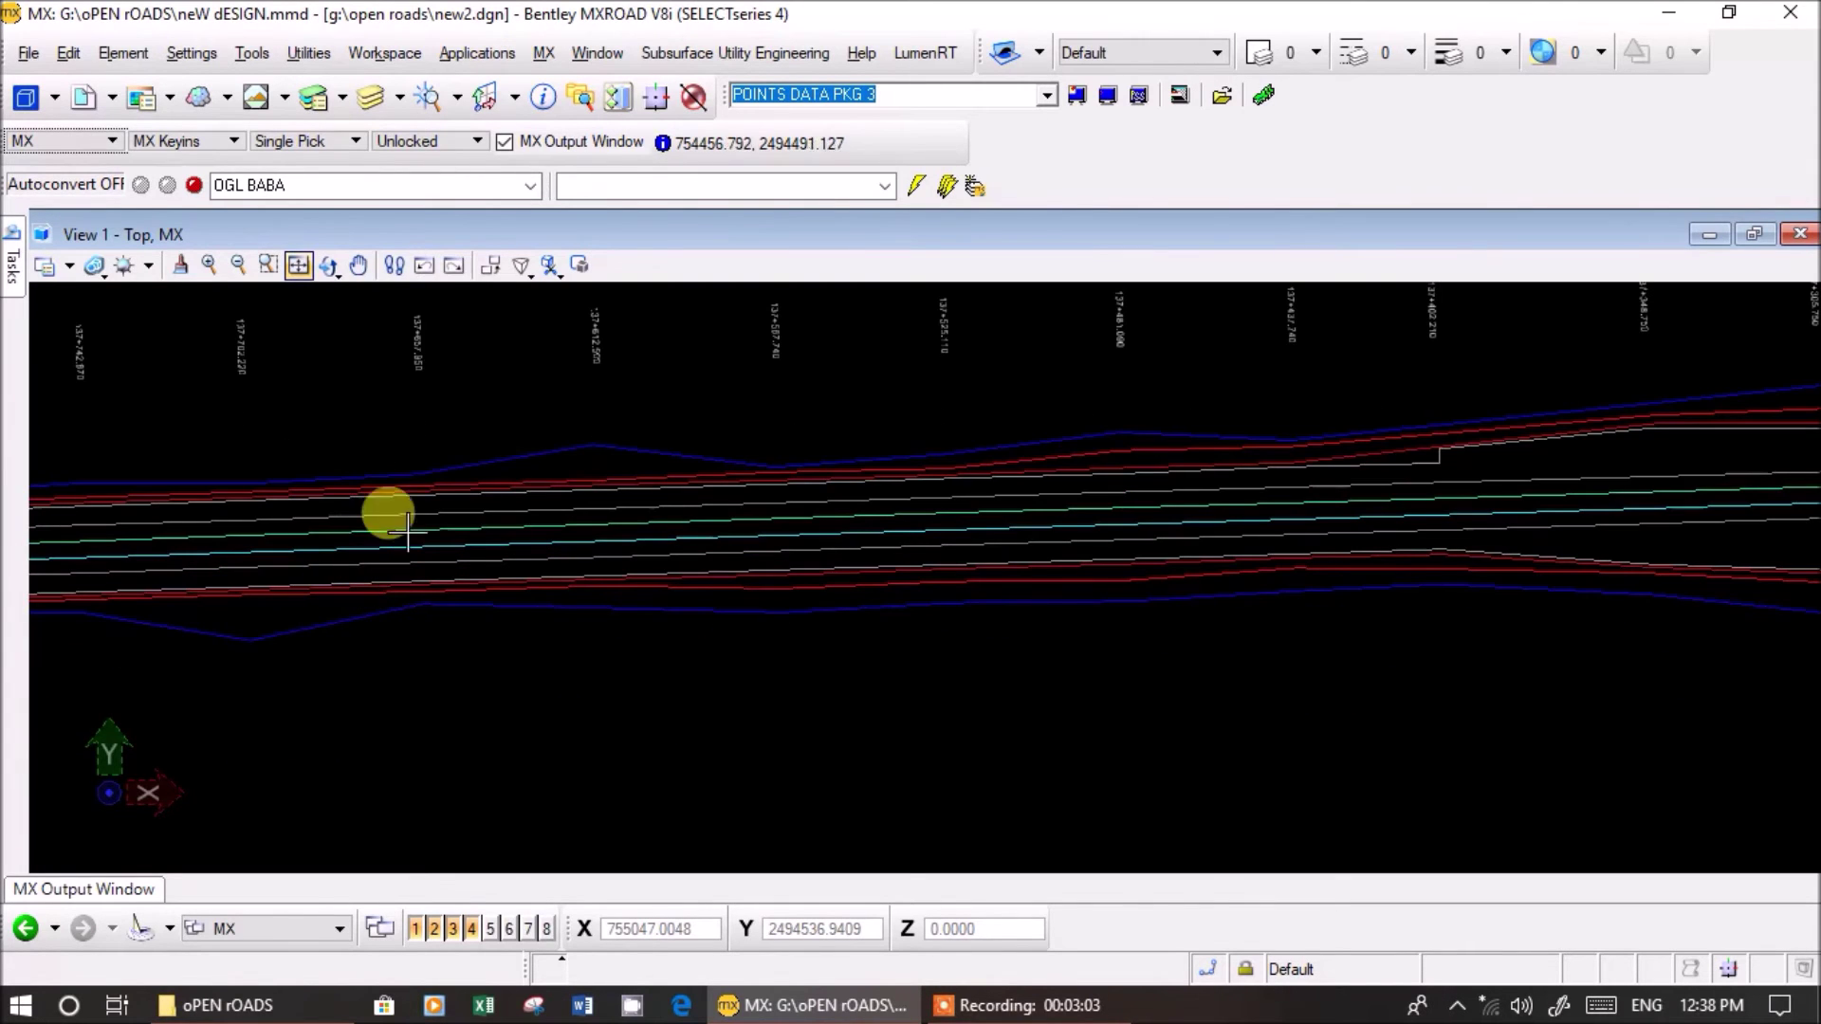
click(372, 98)
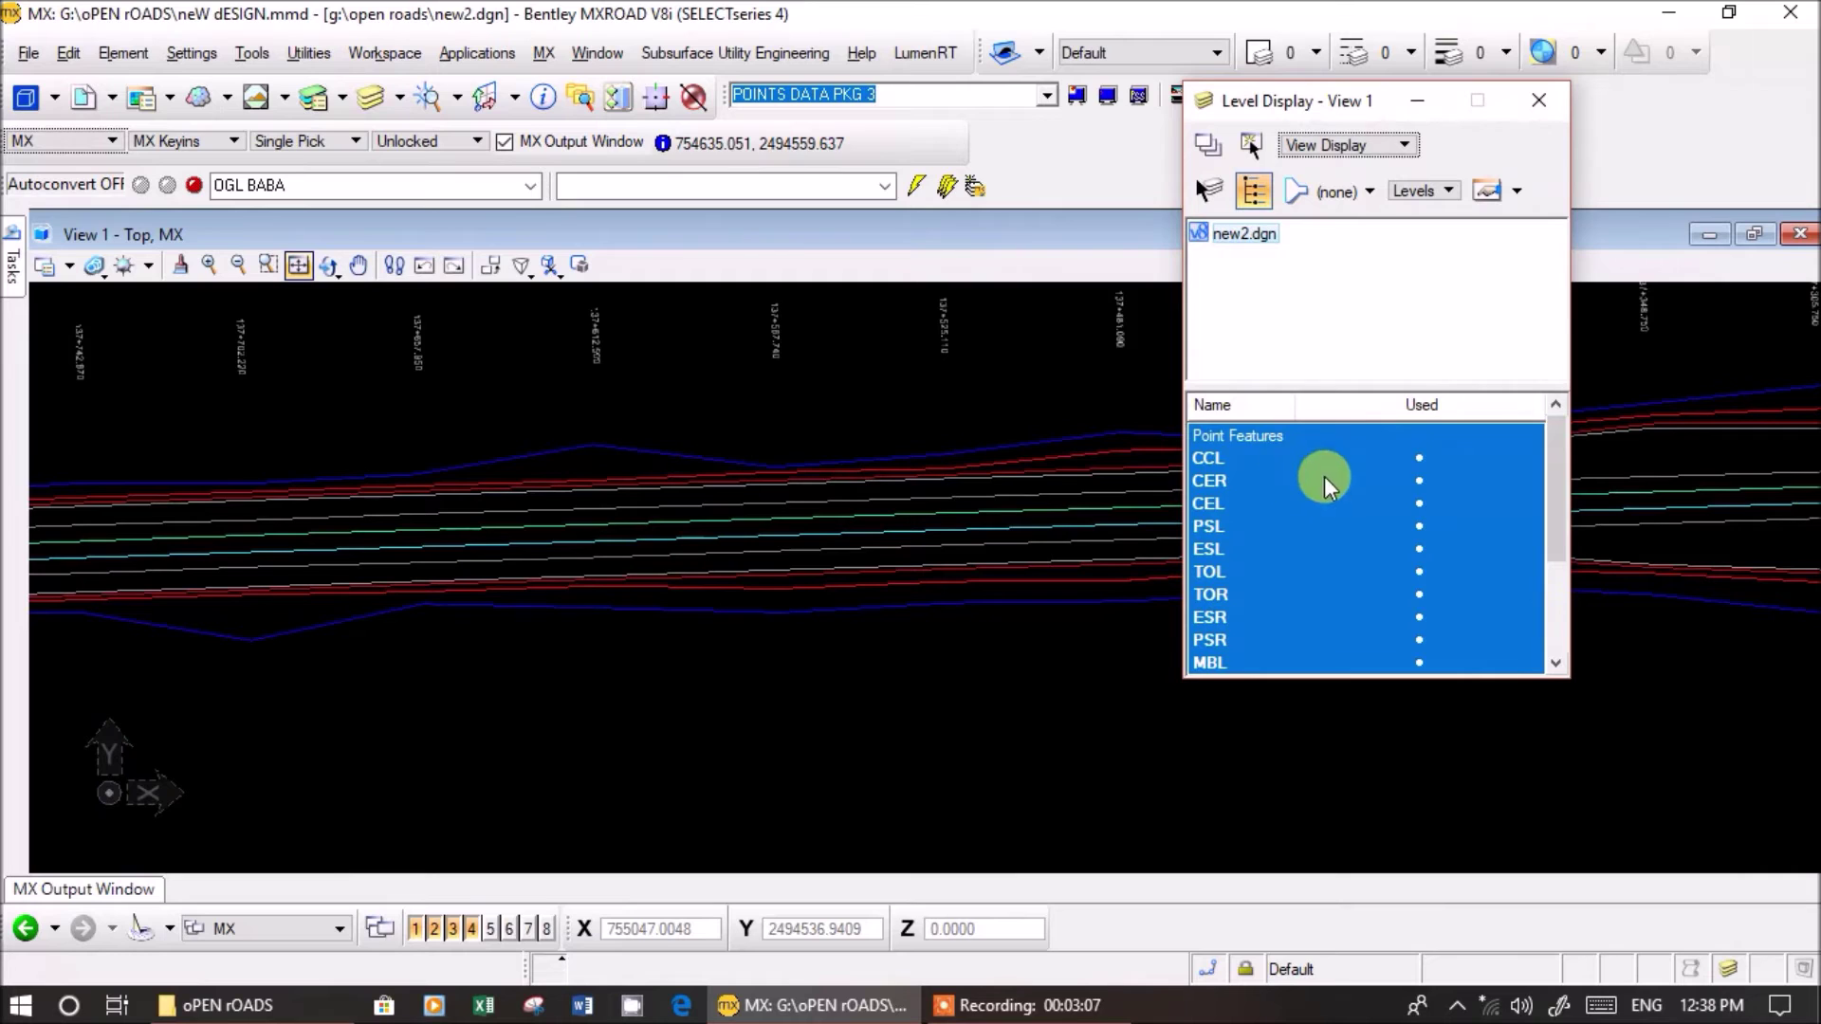
click(1207, 457)
right_click(1207, 457)
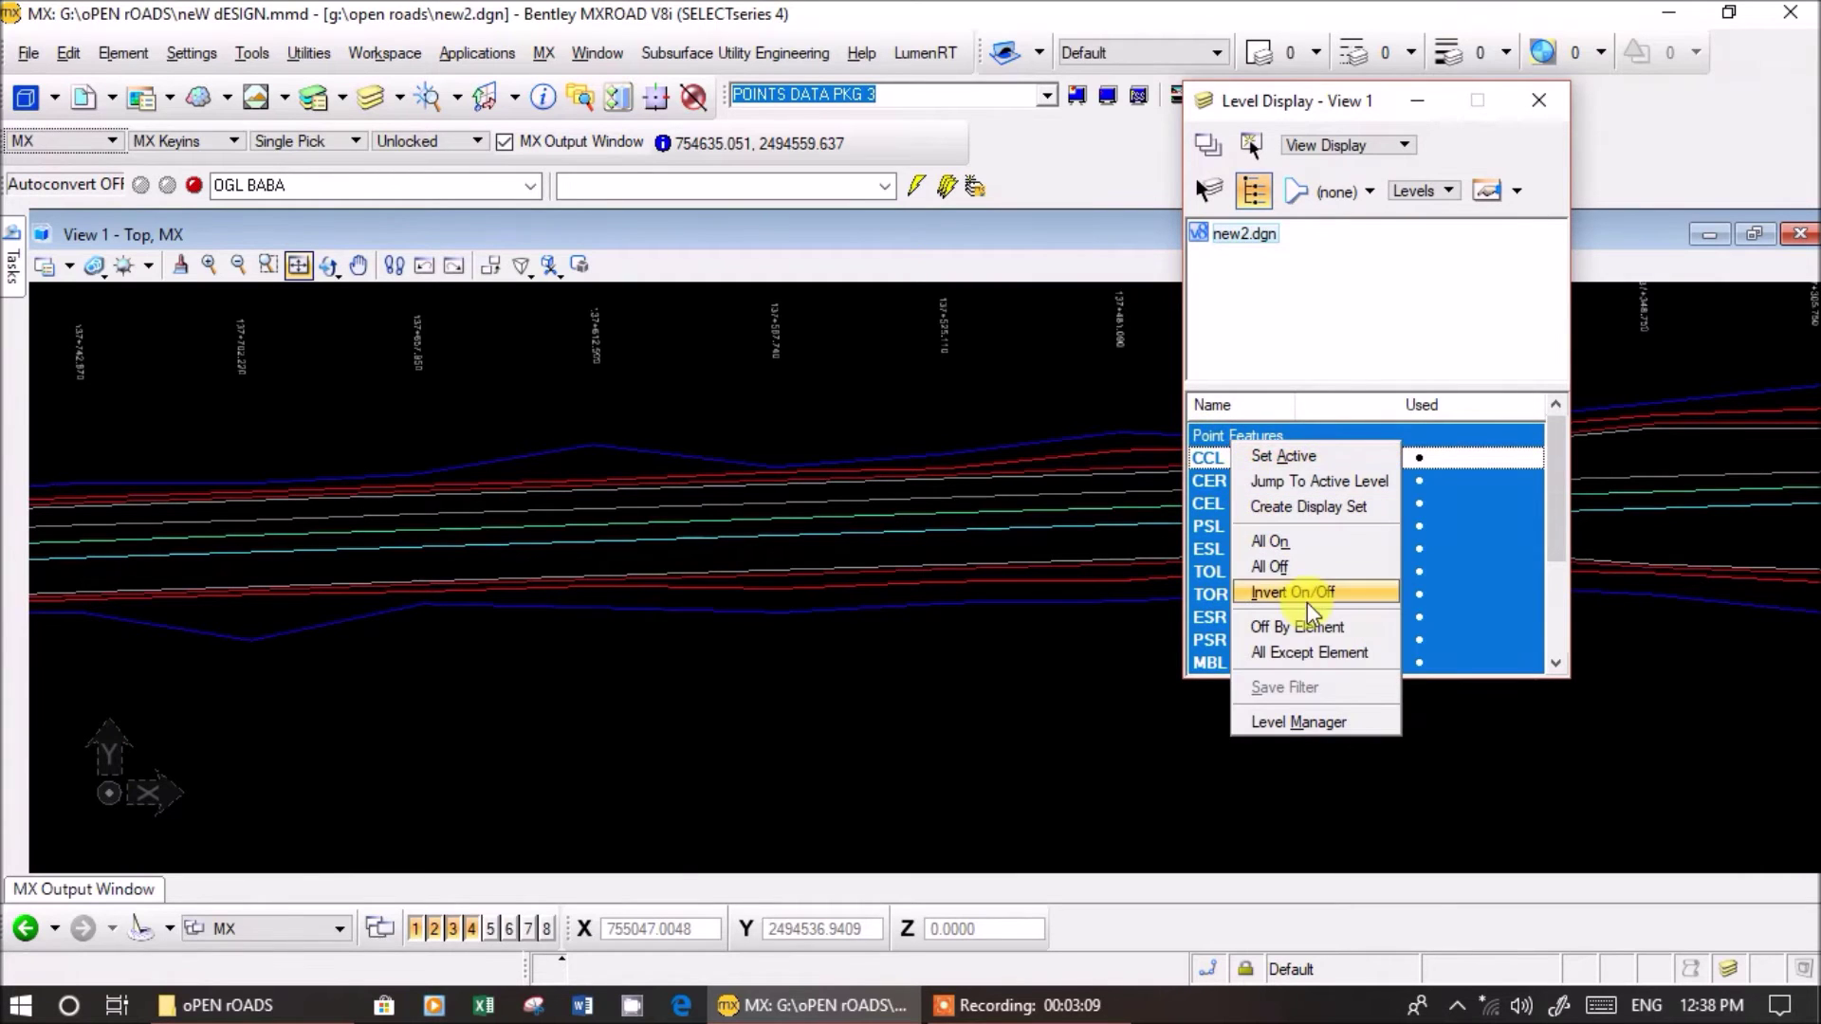
click(1296, 577)
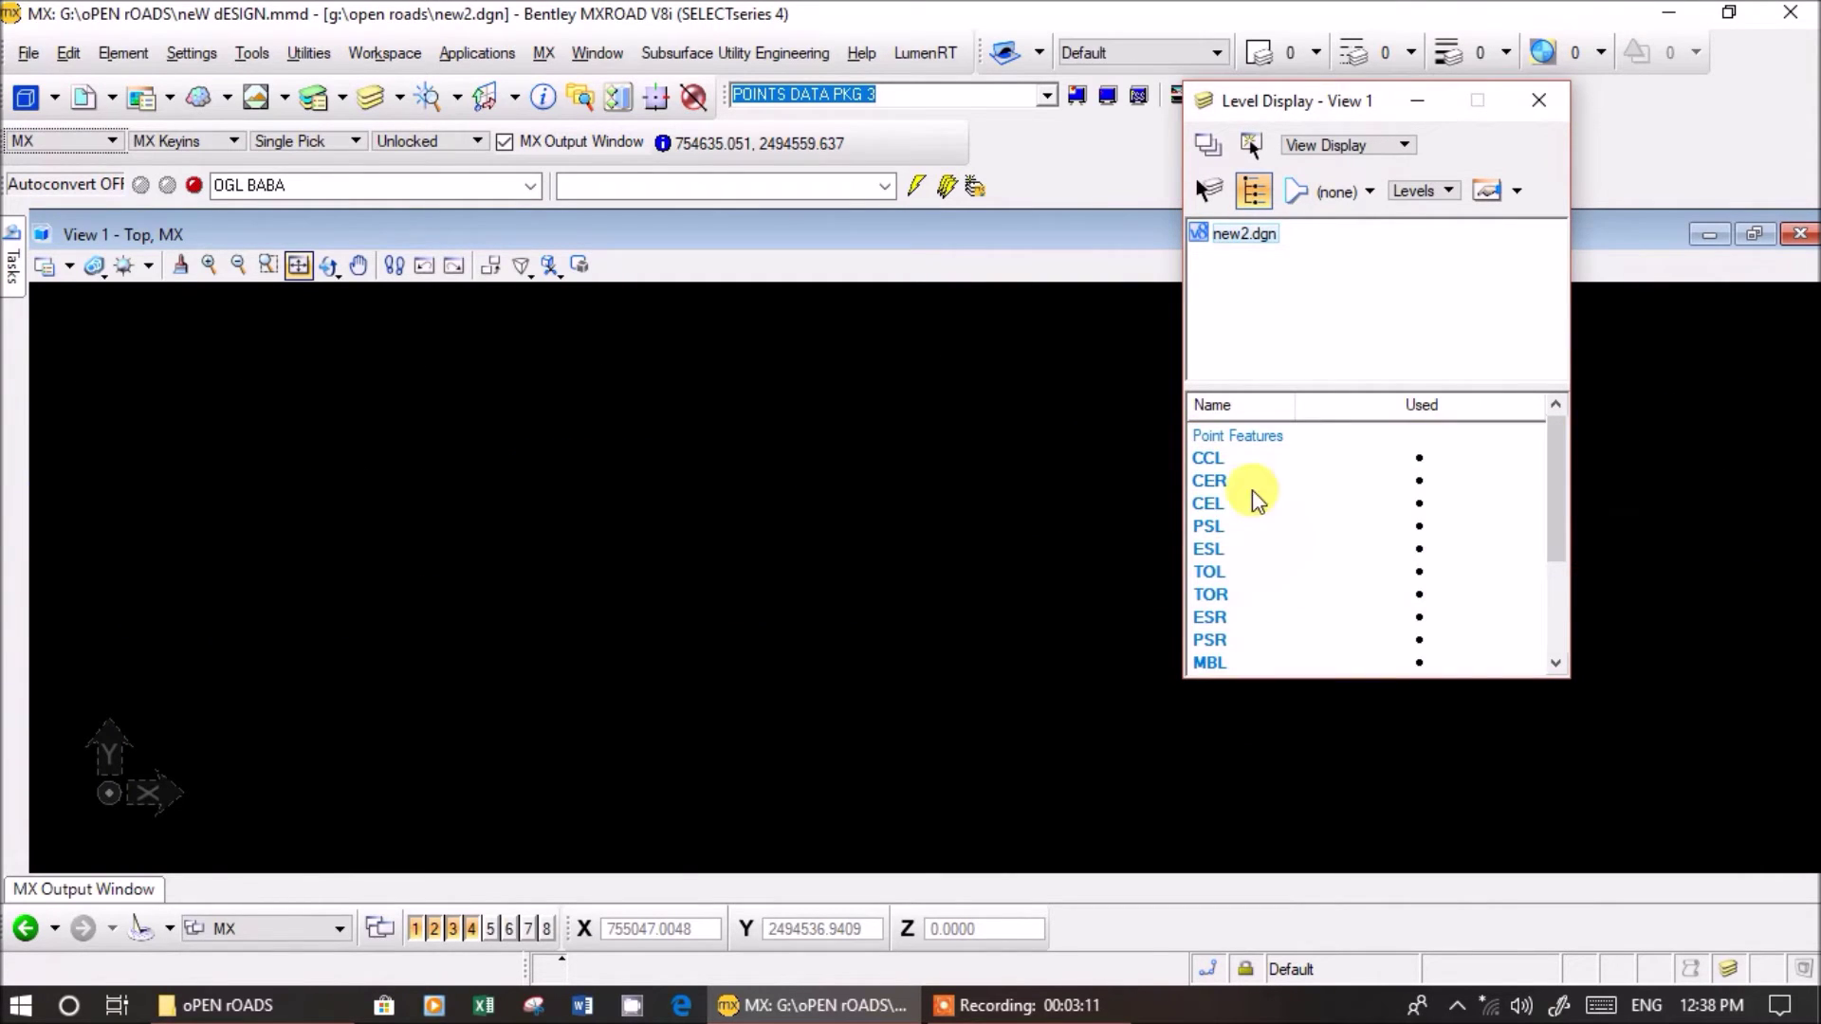
click(1226, 464)
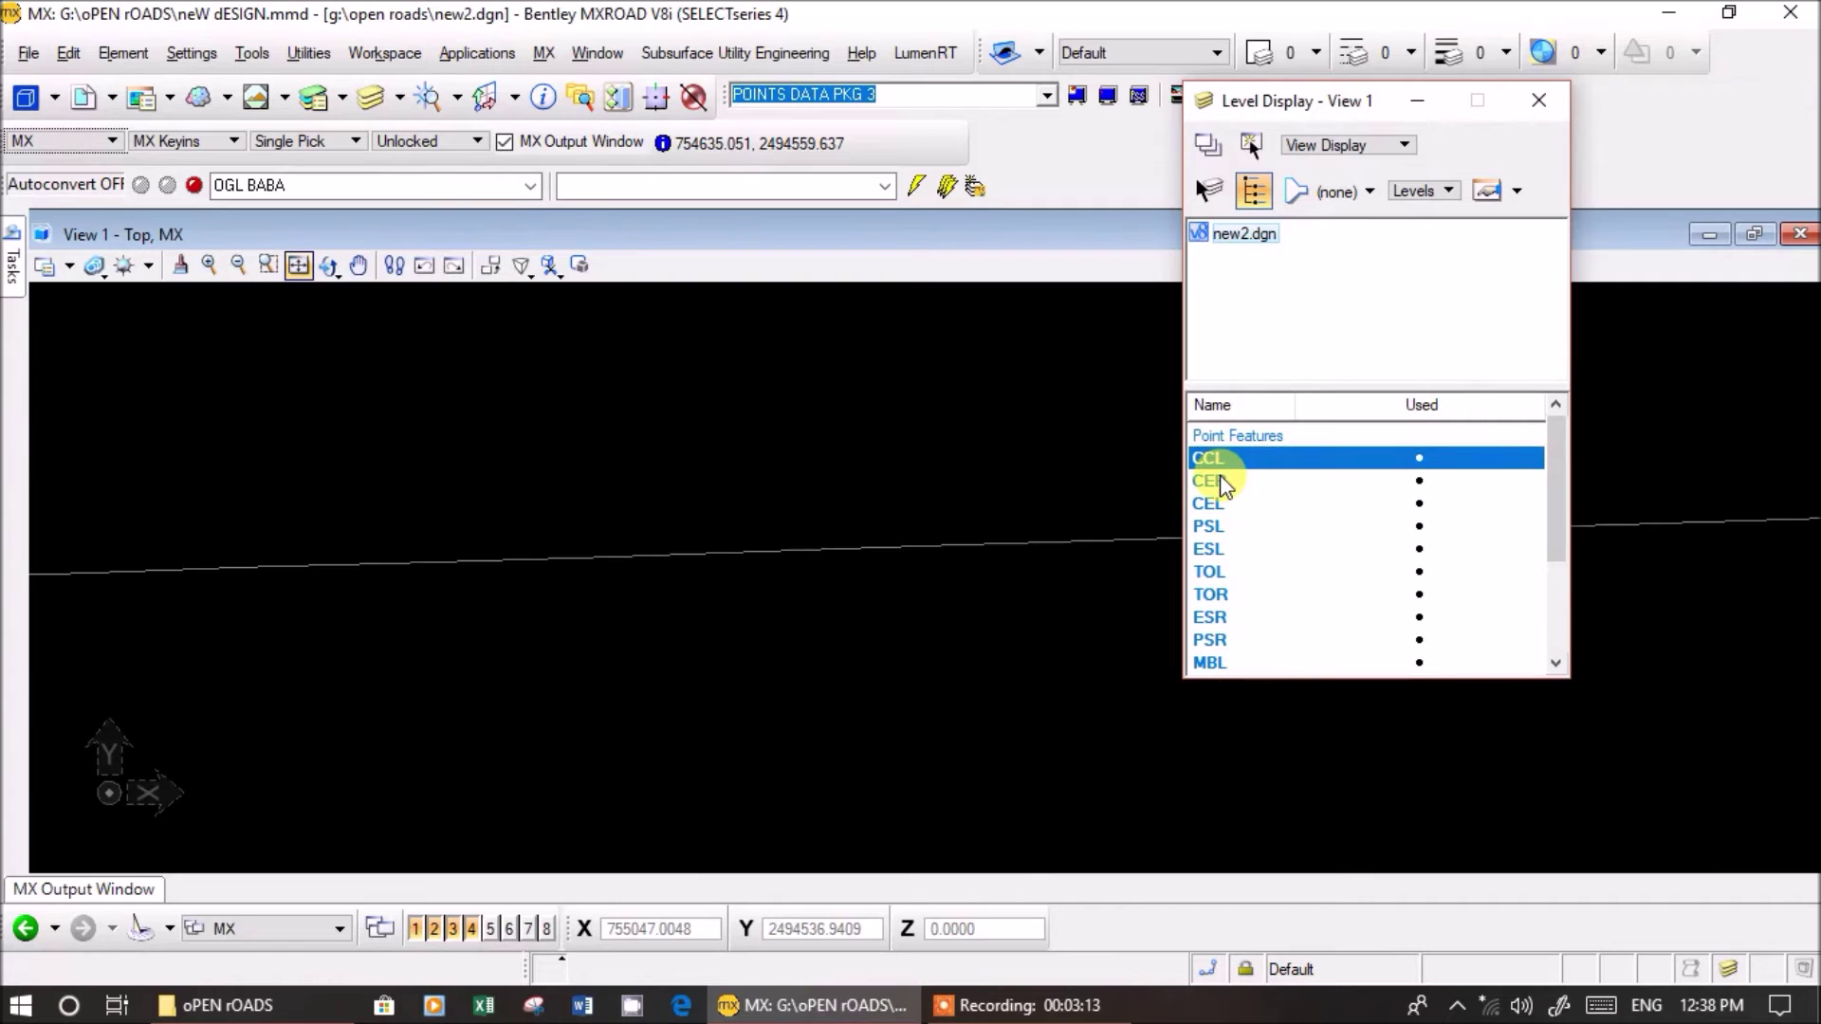
click(1223, 482)
click(1214, 505)
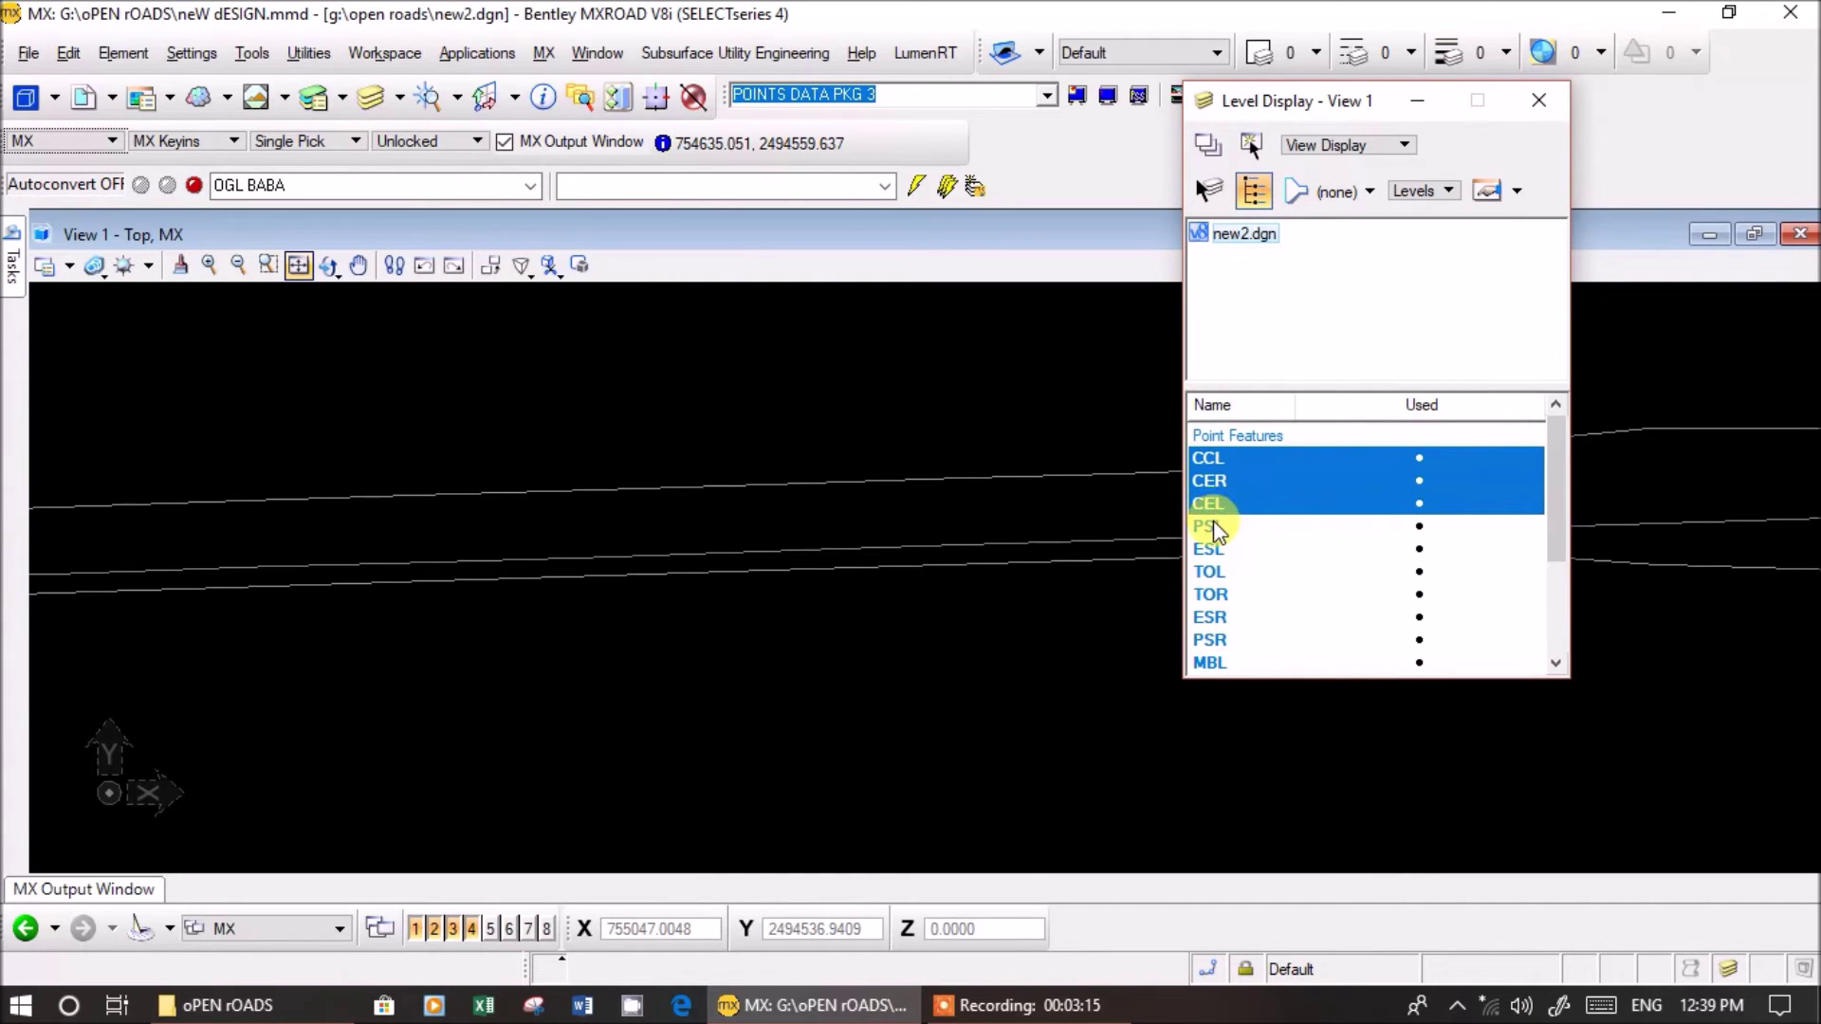
click(1215, 529)
click(1216, 550)
click(1219, 572)
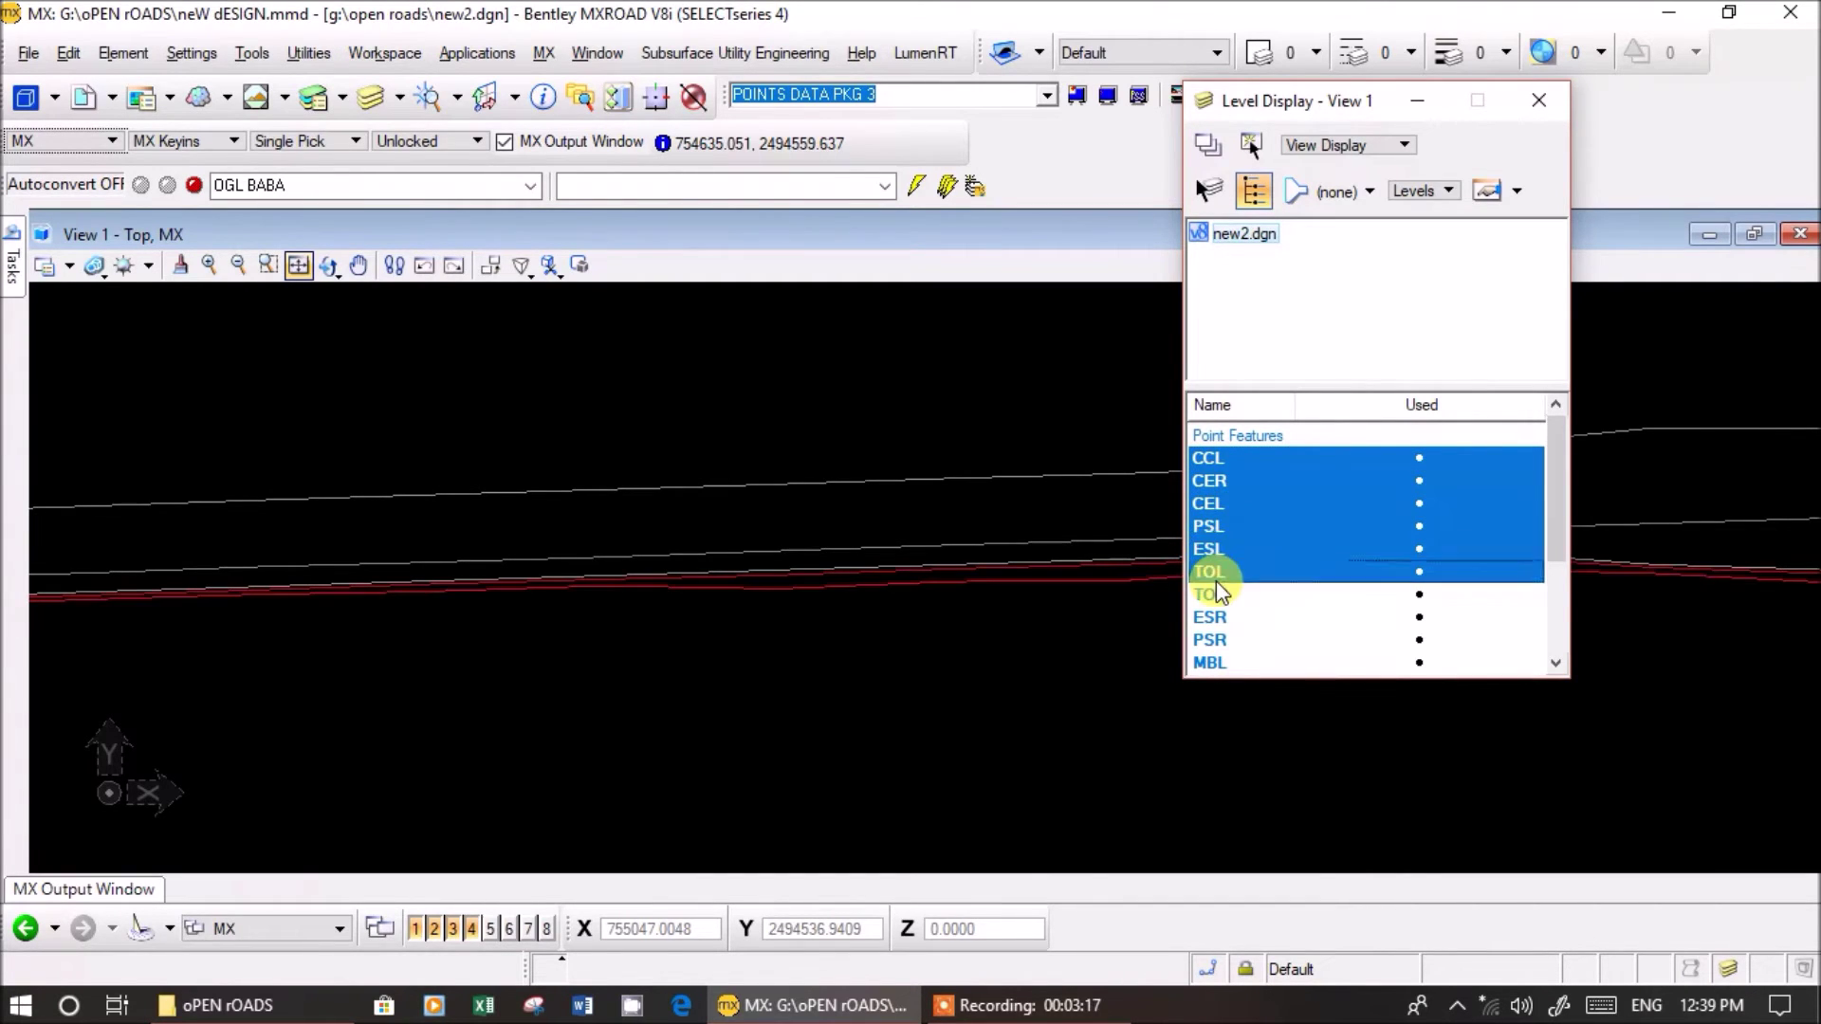
click(1249, 435)
right_click(1268, 427)
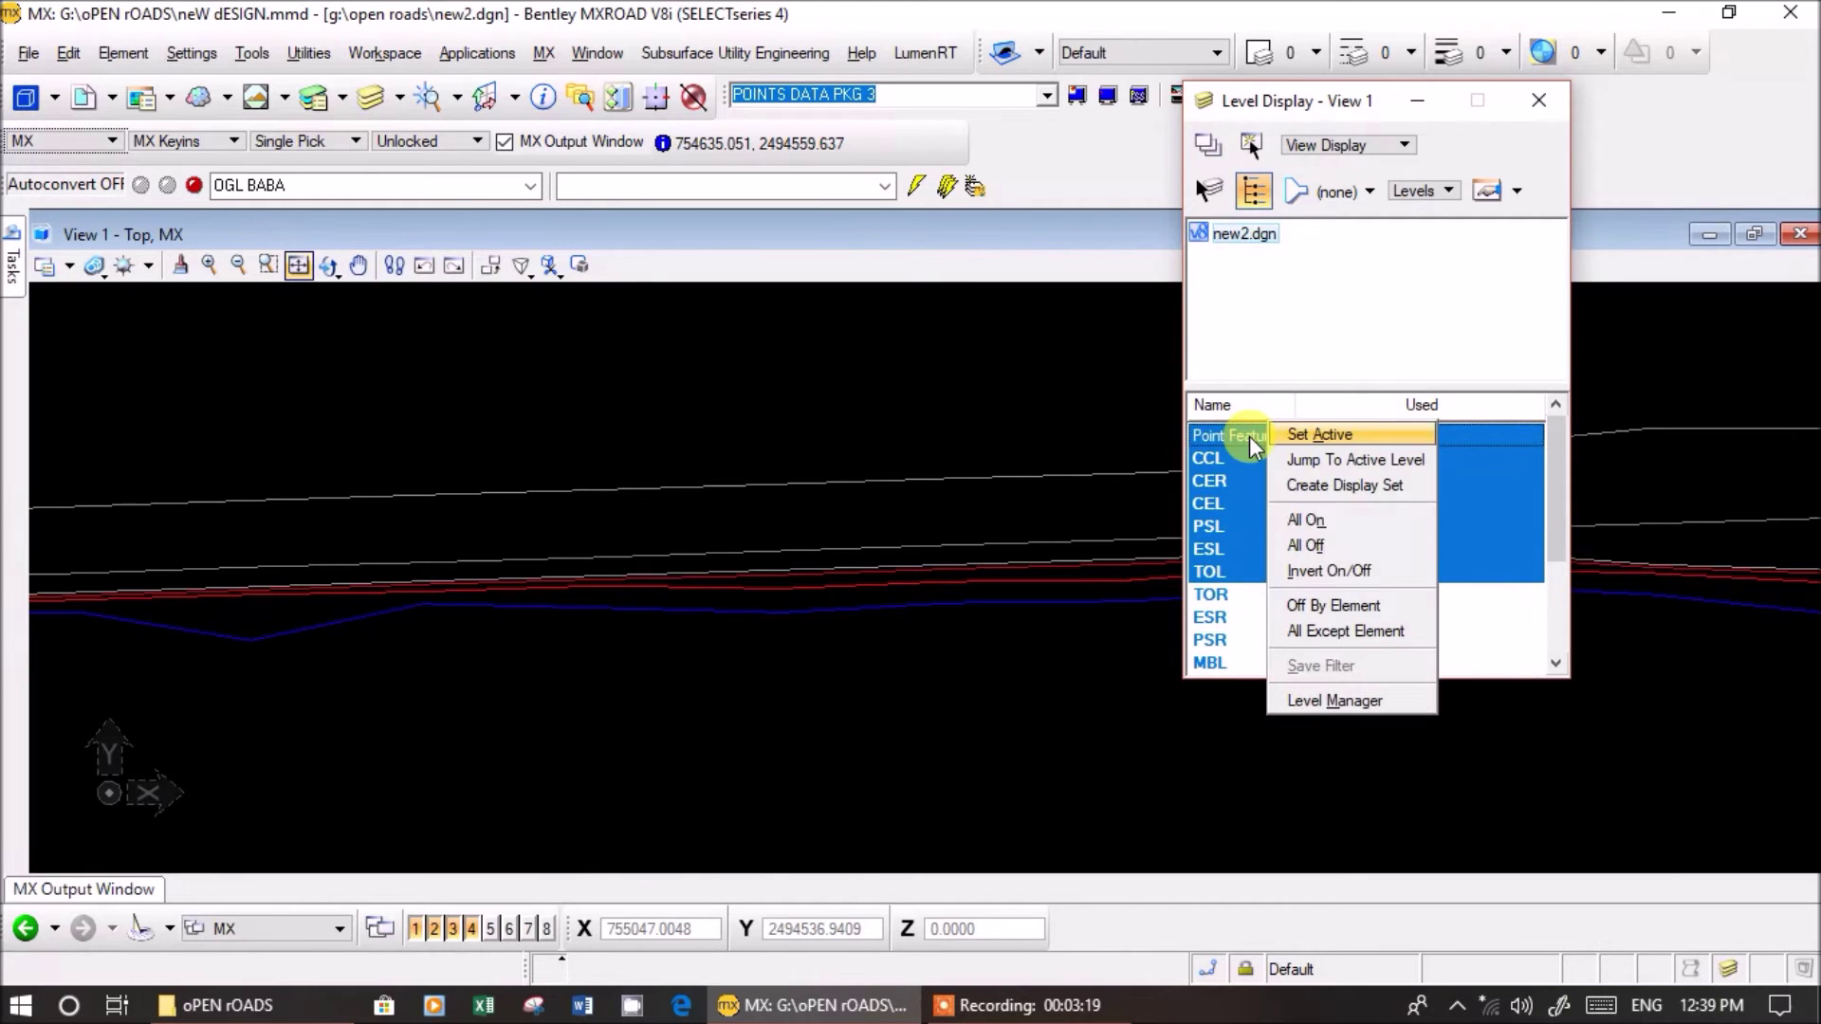
click(1305, 545)
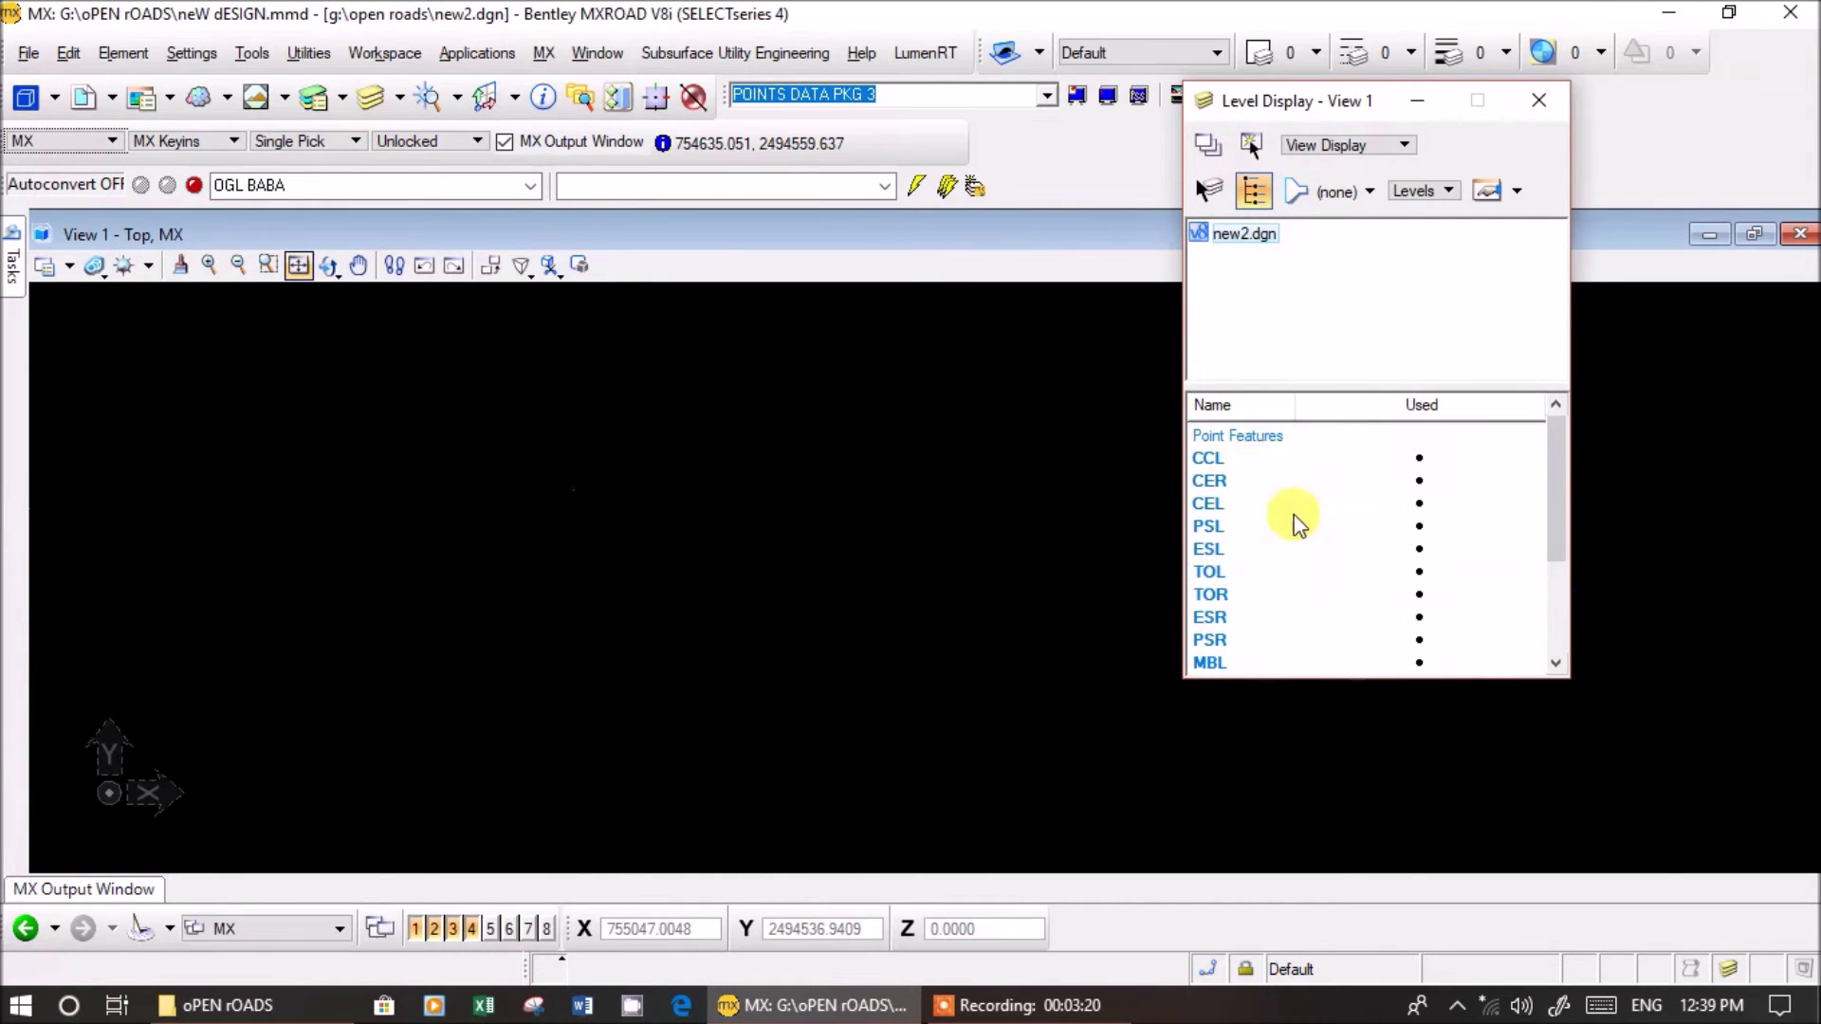
click(1248, 438)
click(1250, 438)
click(1214, 459)
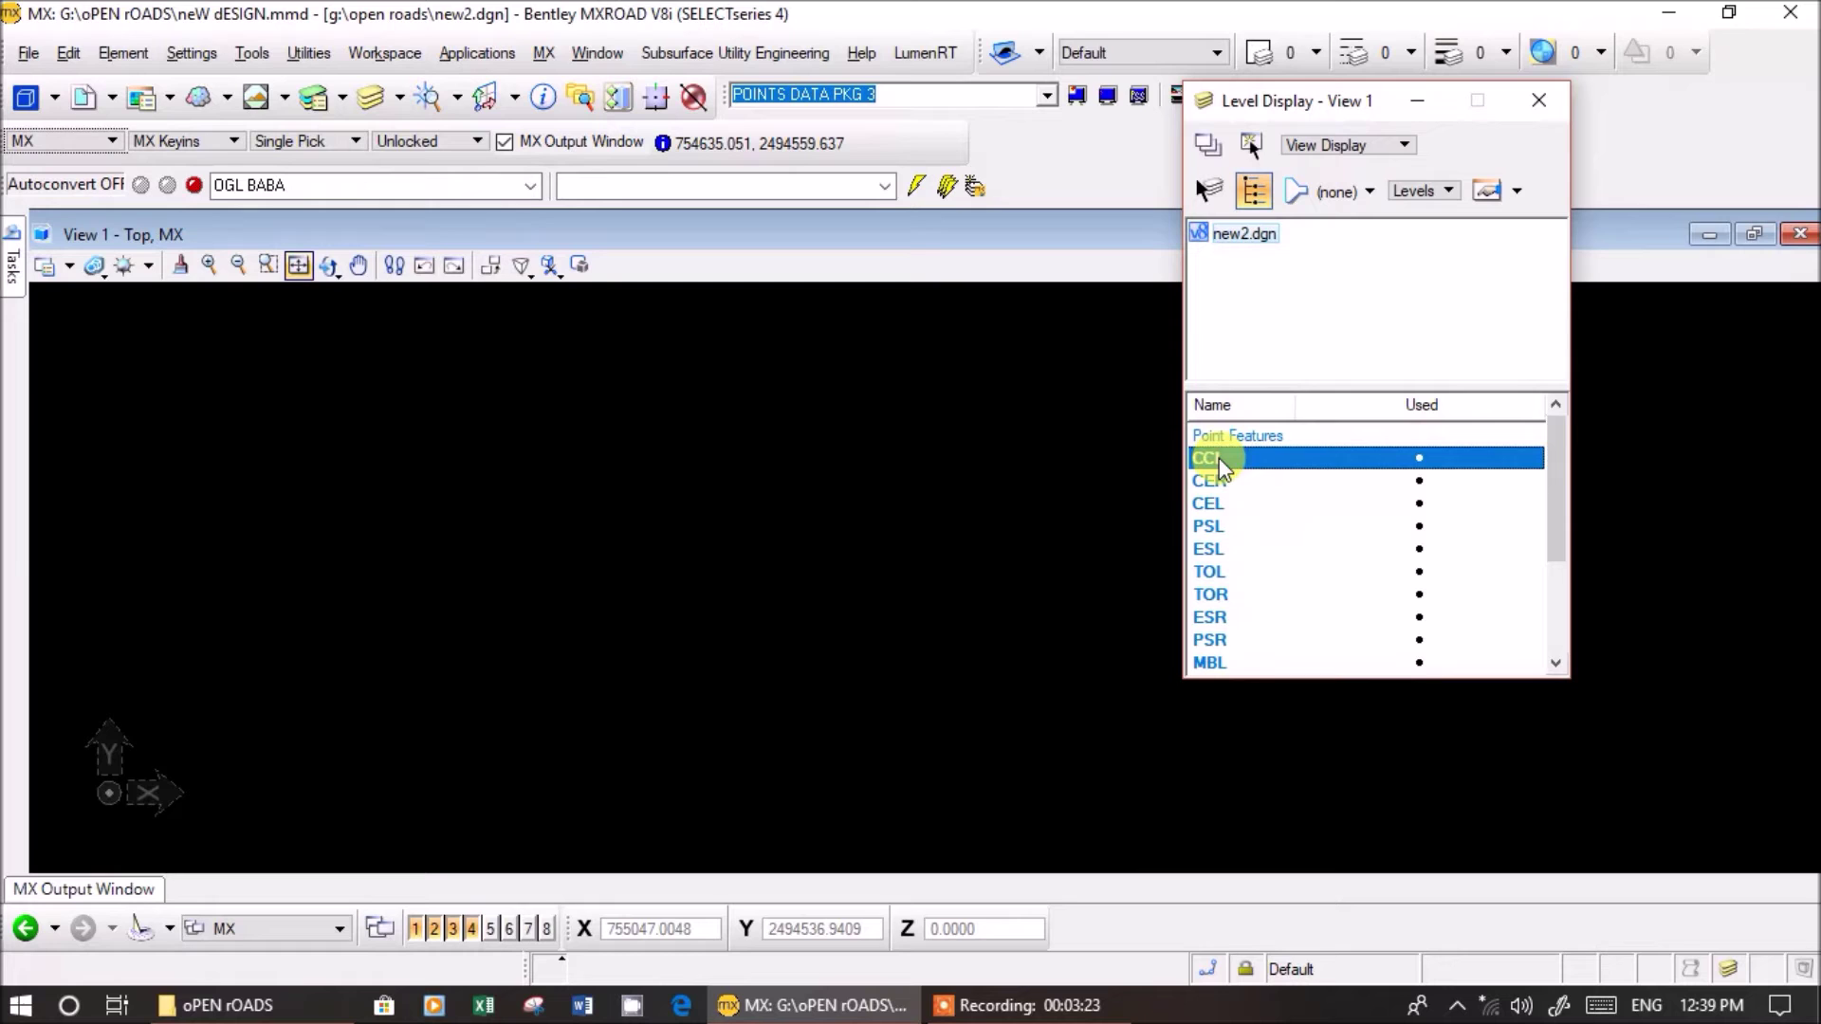
right_click(1238, 443)
click(1274, 542)
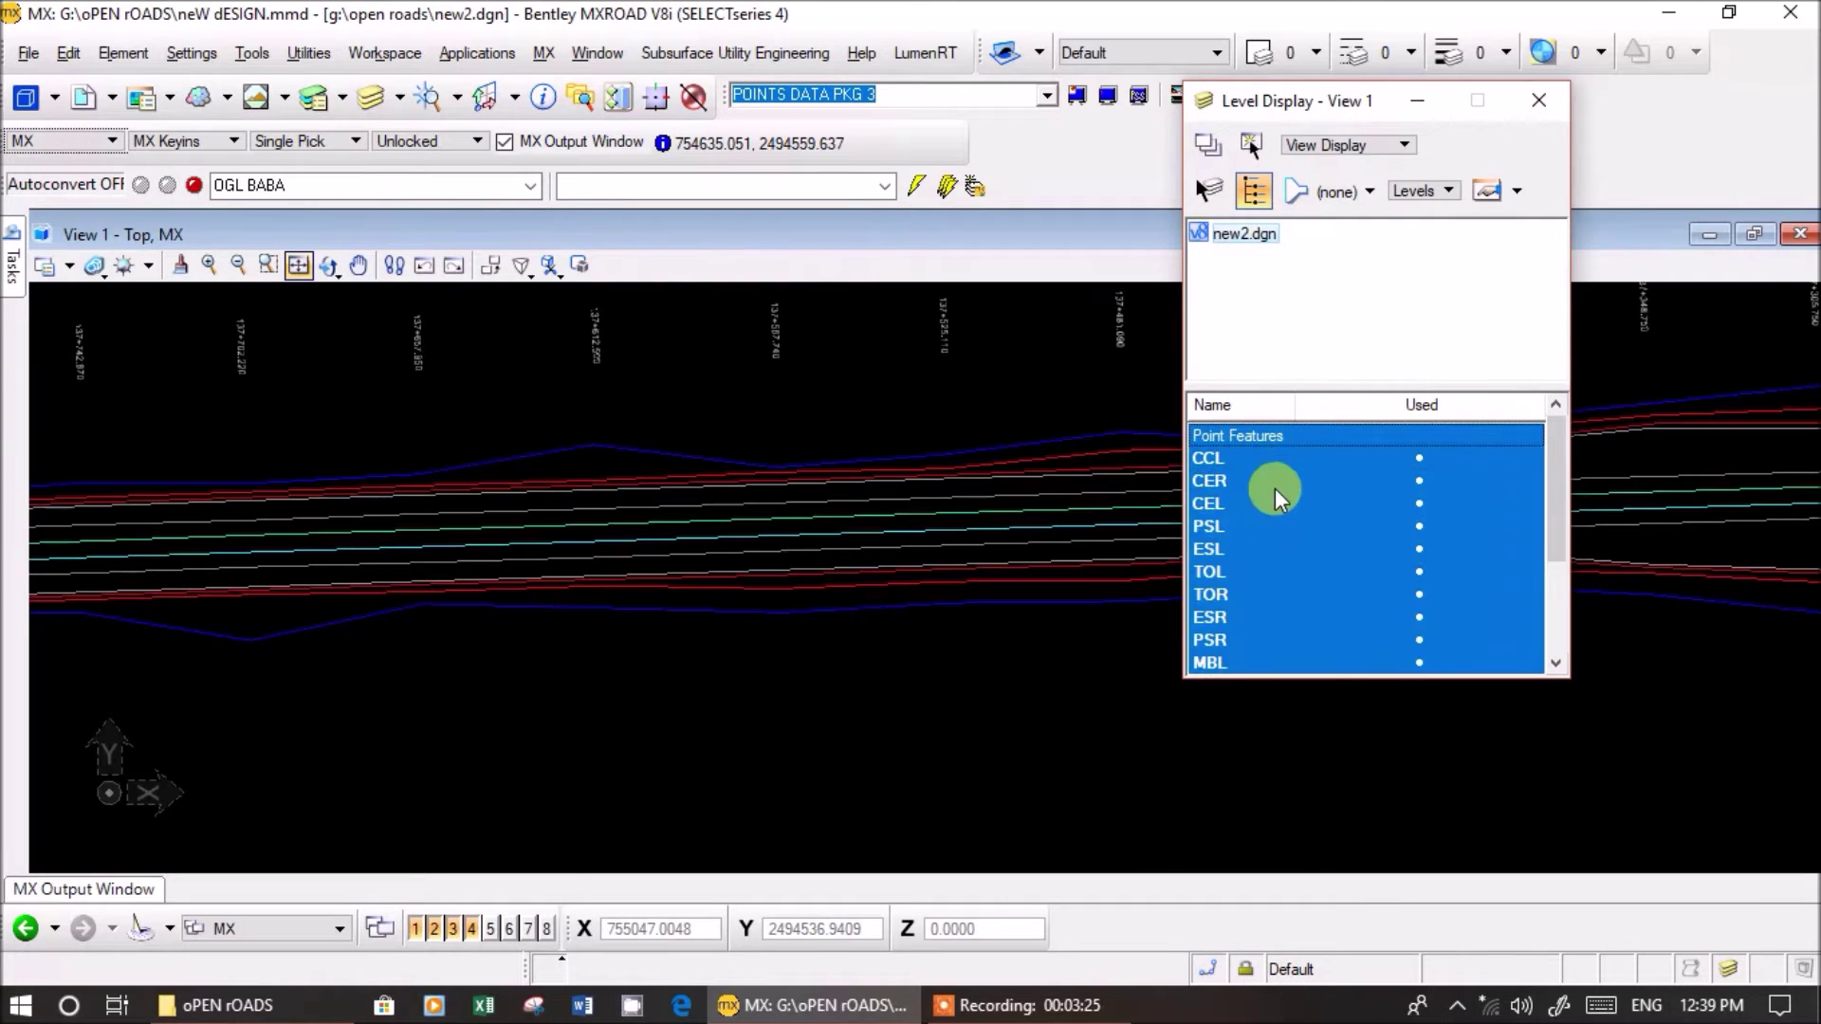
click(1277, 438)
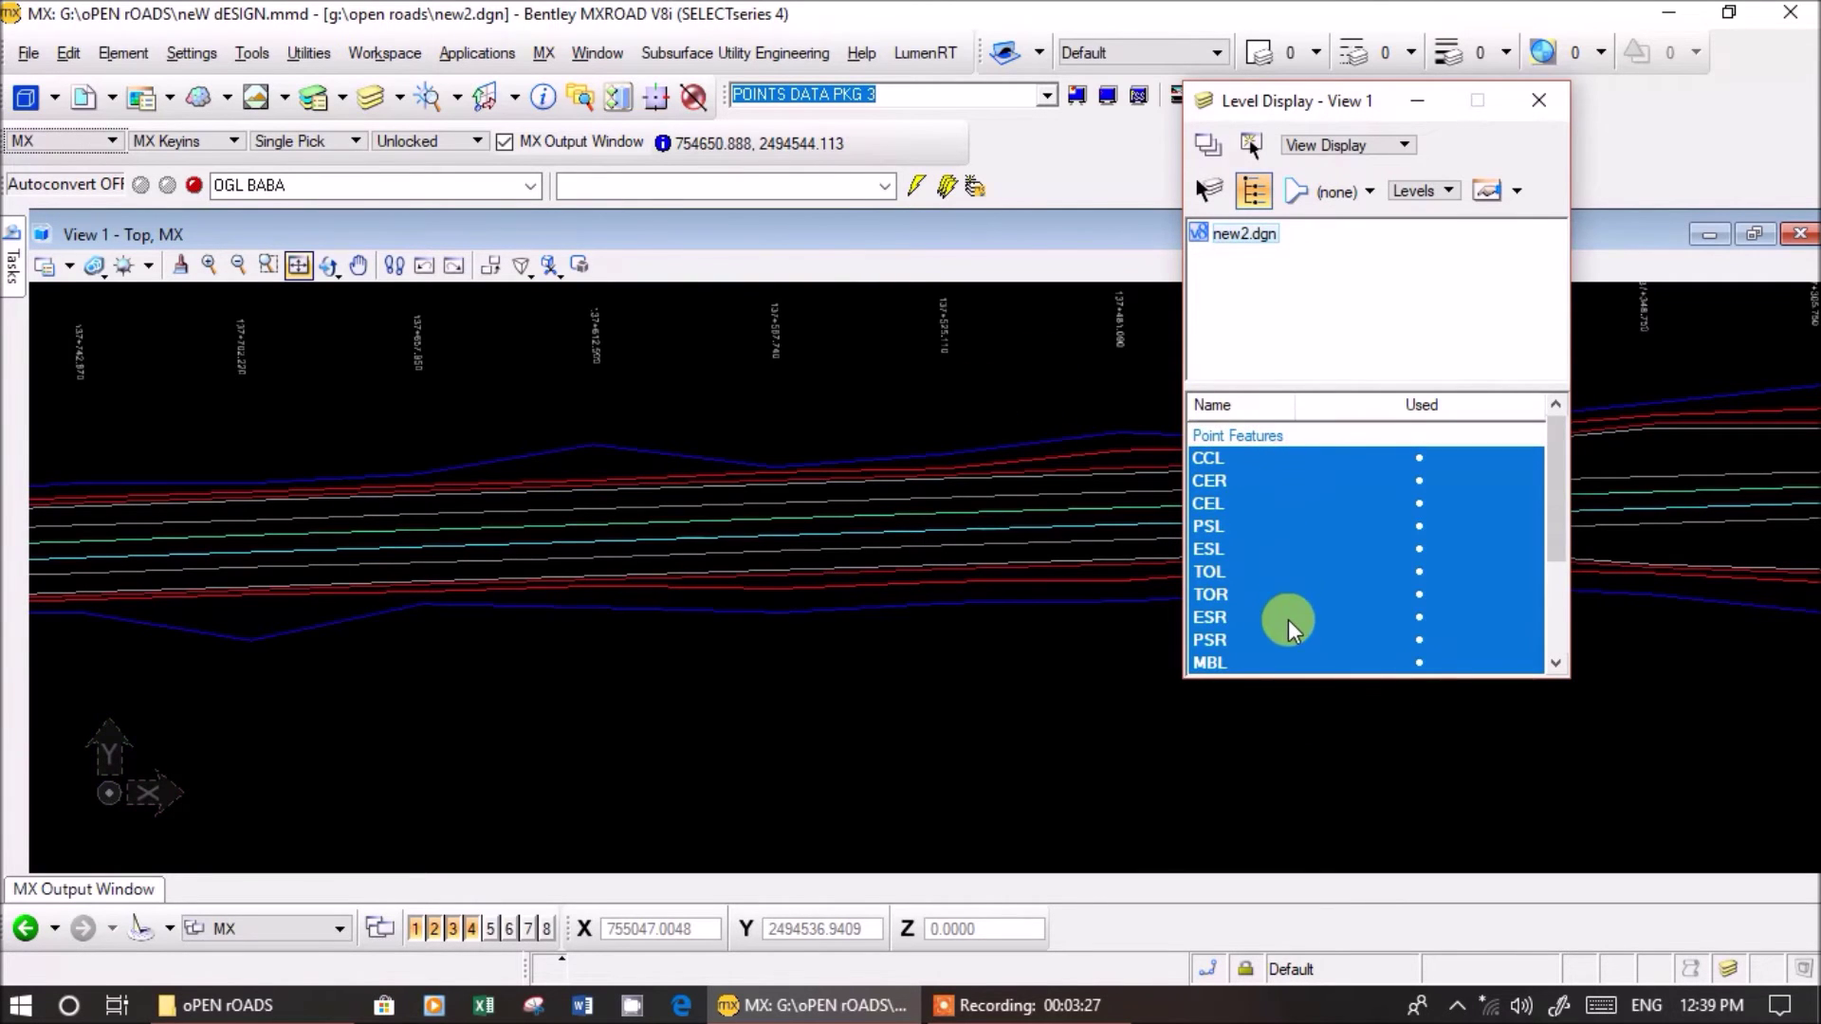
scroll(1284, 621, down, 2)
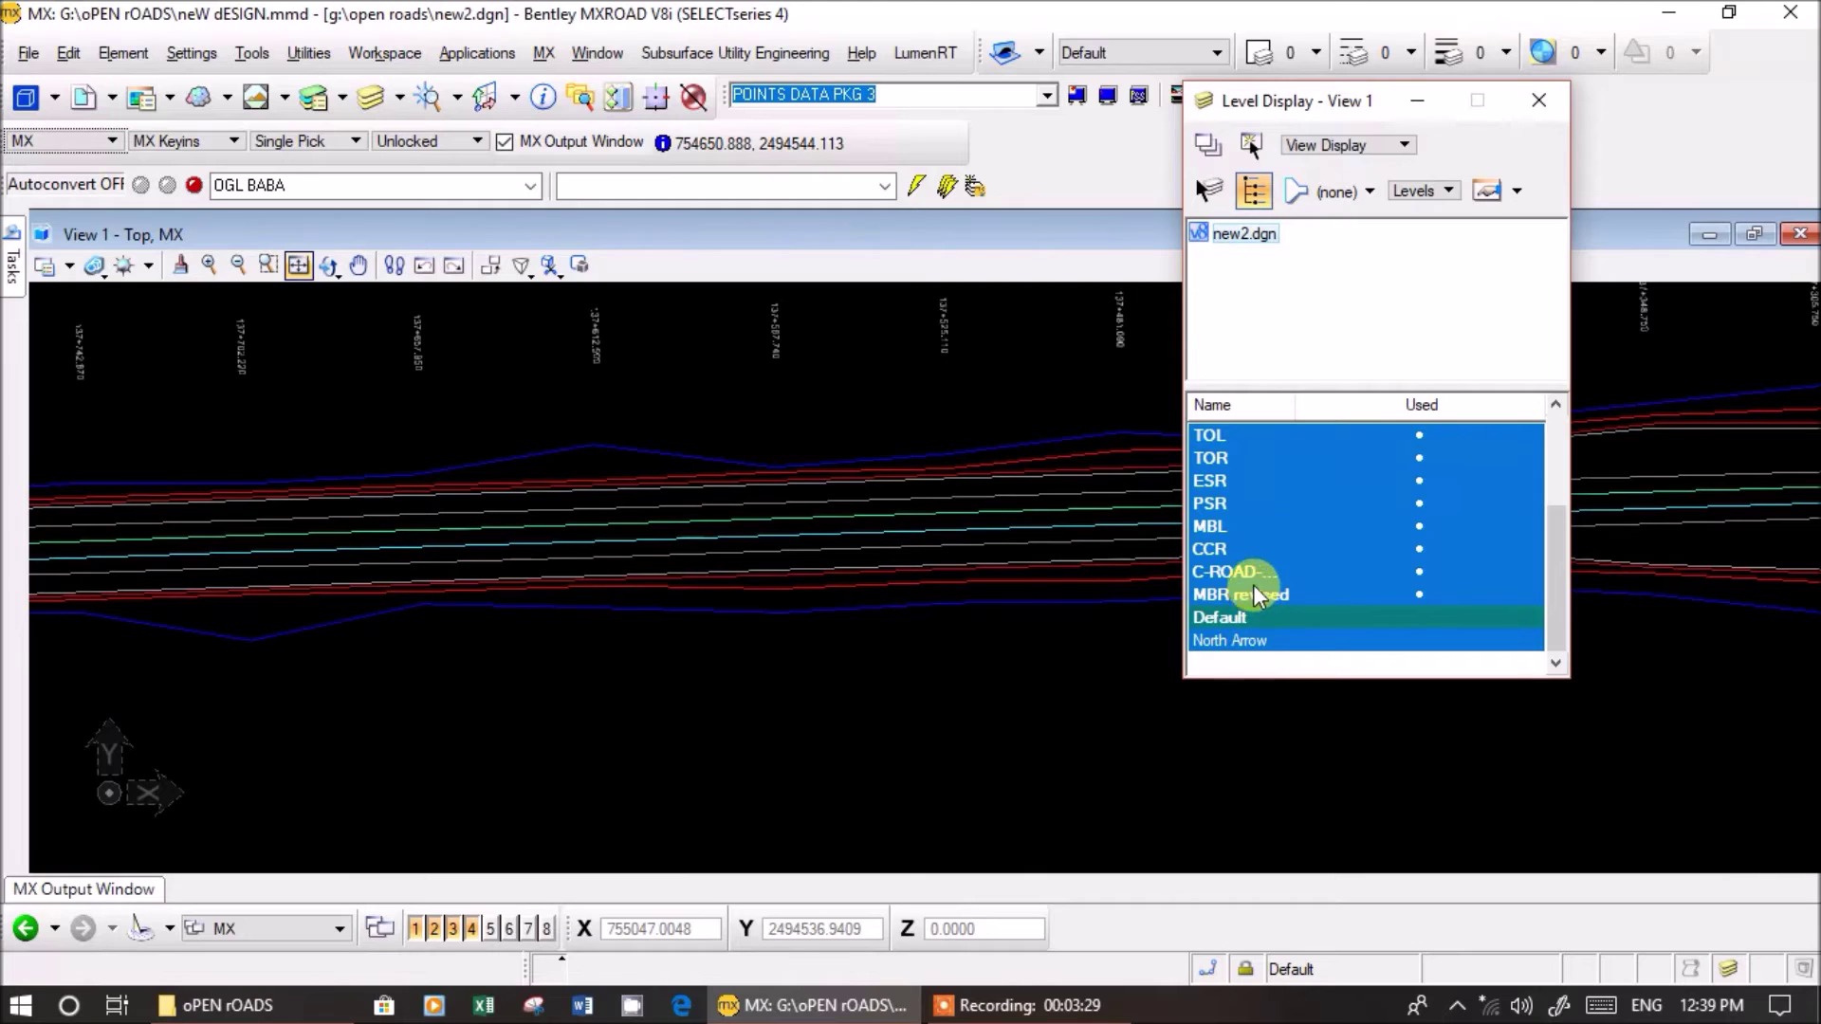
mouse_move(1118, 323)
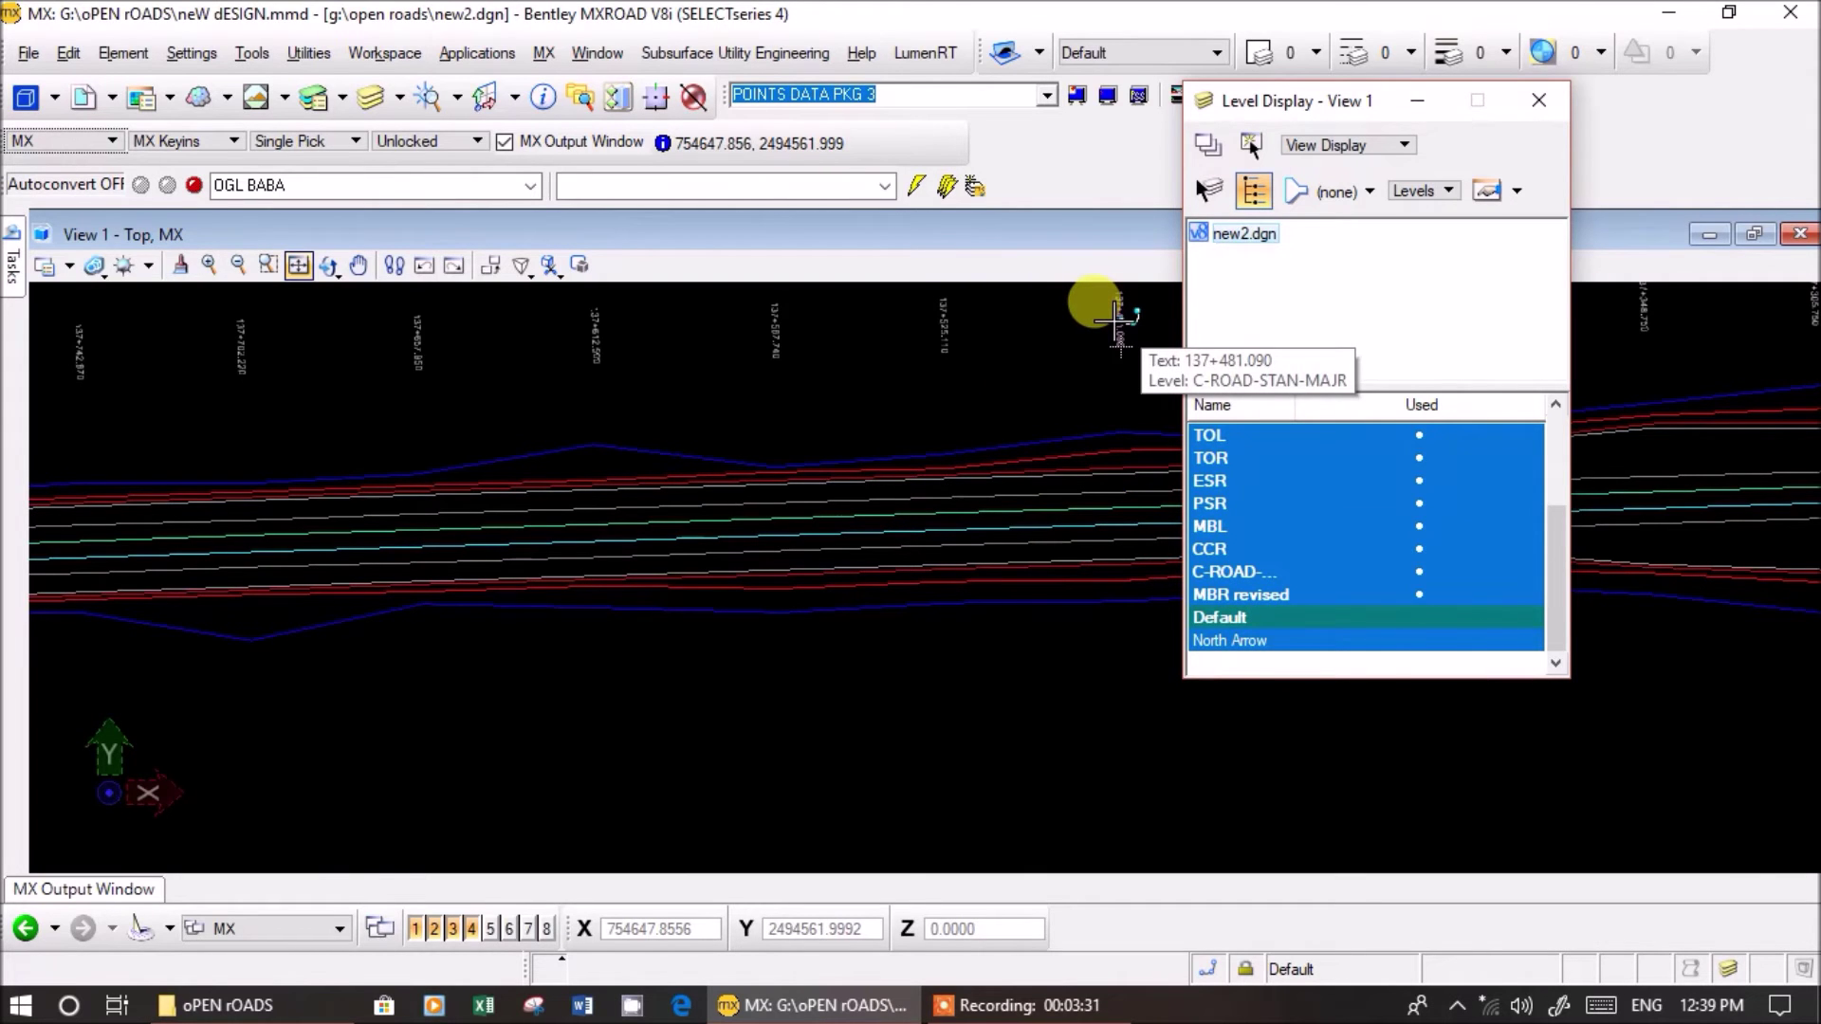
scroll(1240, 583, up, 2)
scroll(1251, 587, down, 2)
scroll(1295, 602, up, 2)
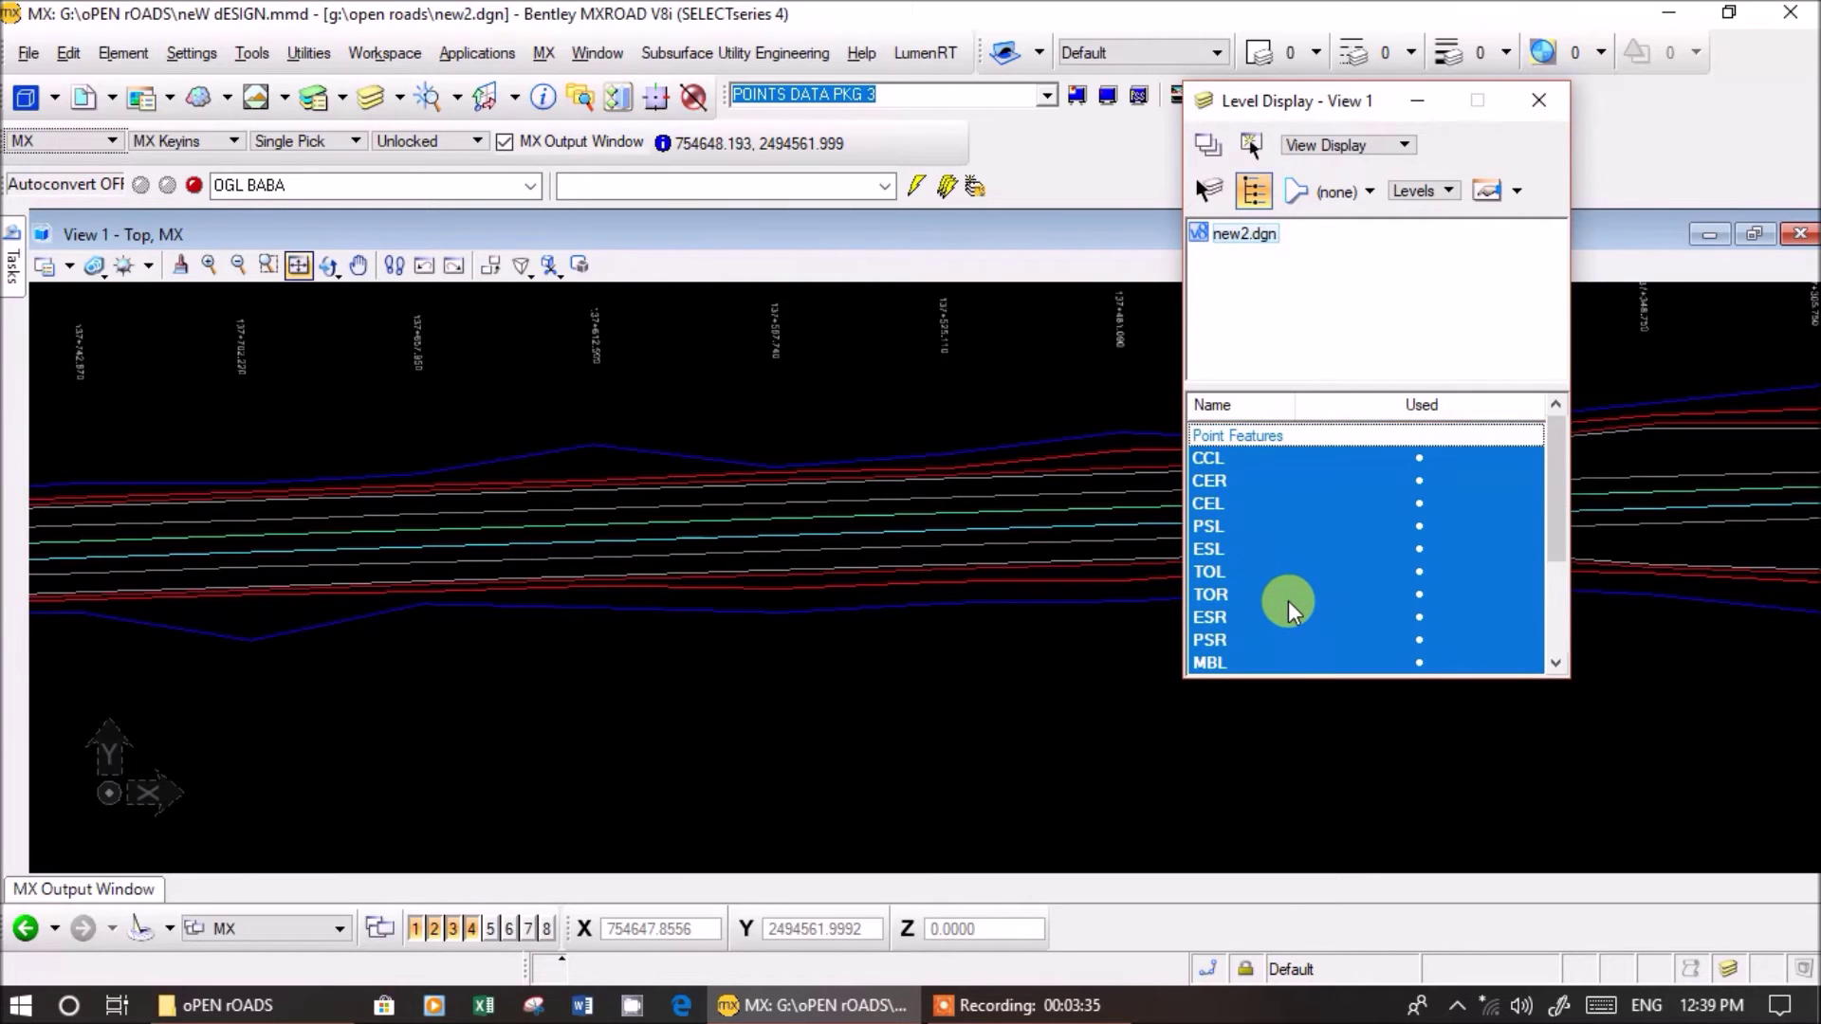
scroll(1292, 610, down, 2)
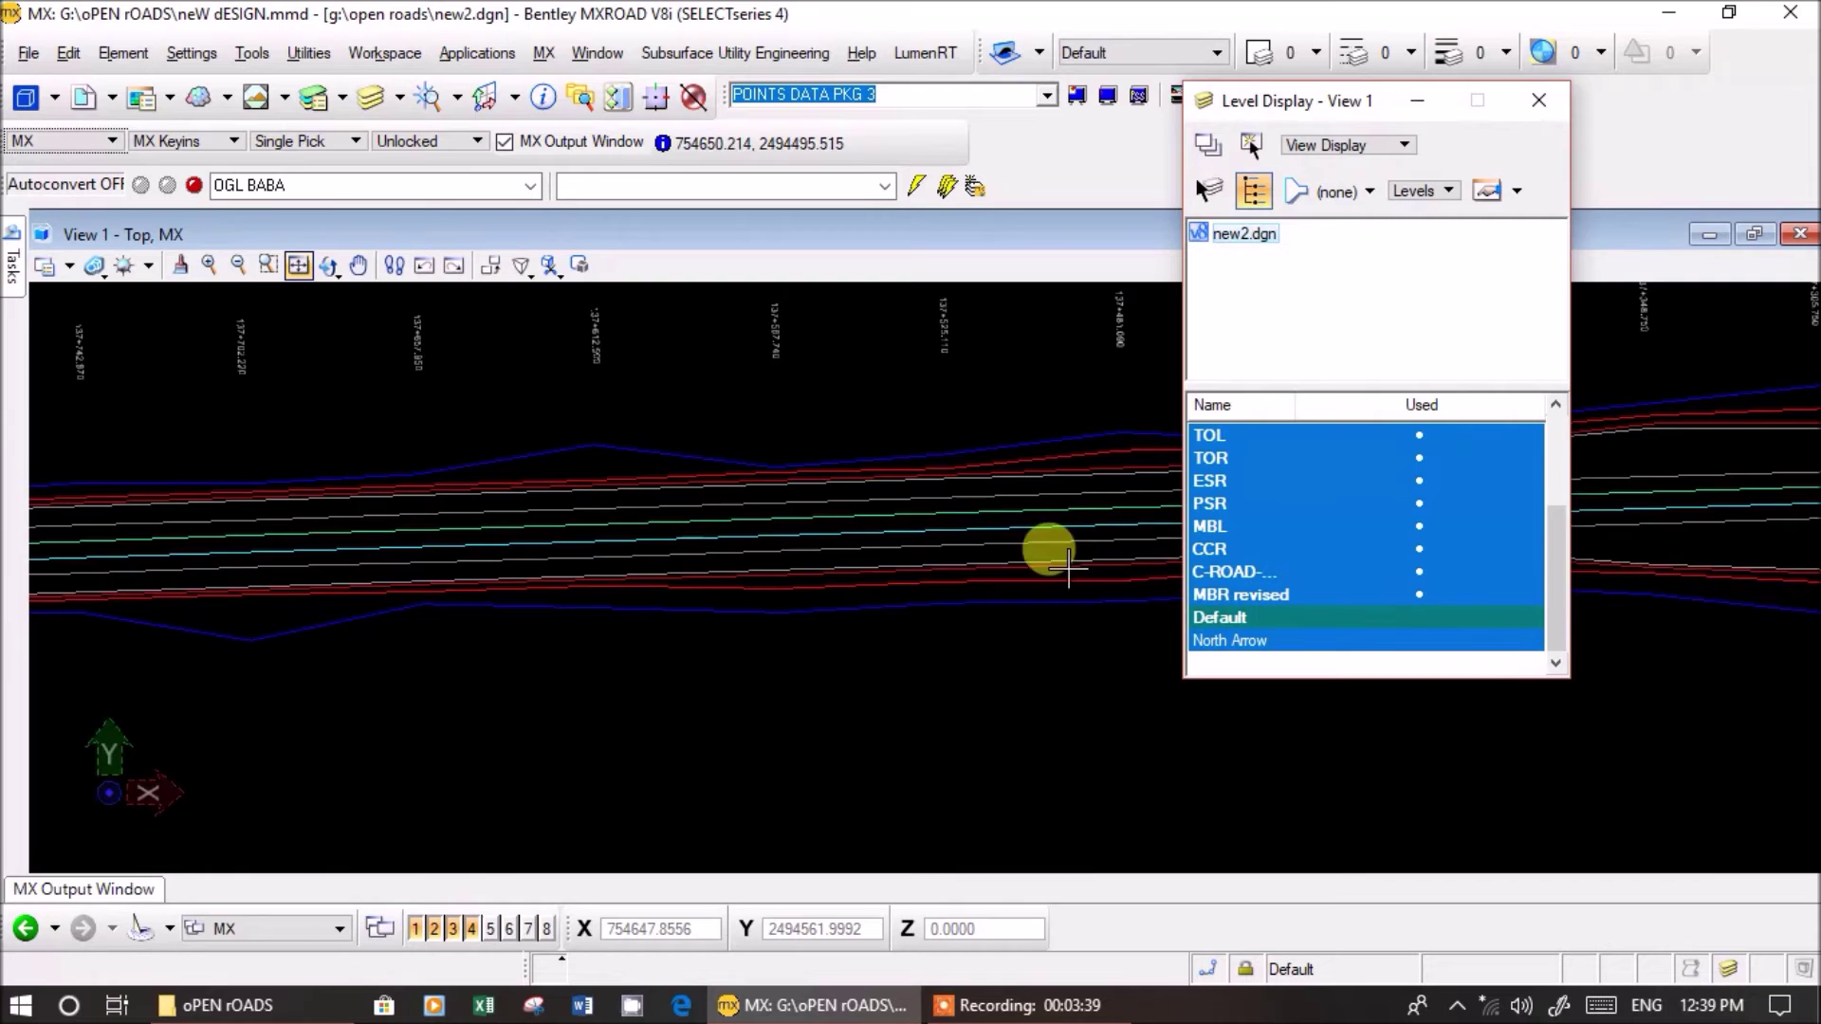
scroll(965, 534, down, 4)
scroll(997, 540, up, 3)
scroll(1223, 548, up, 1)
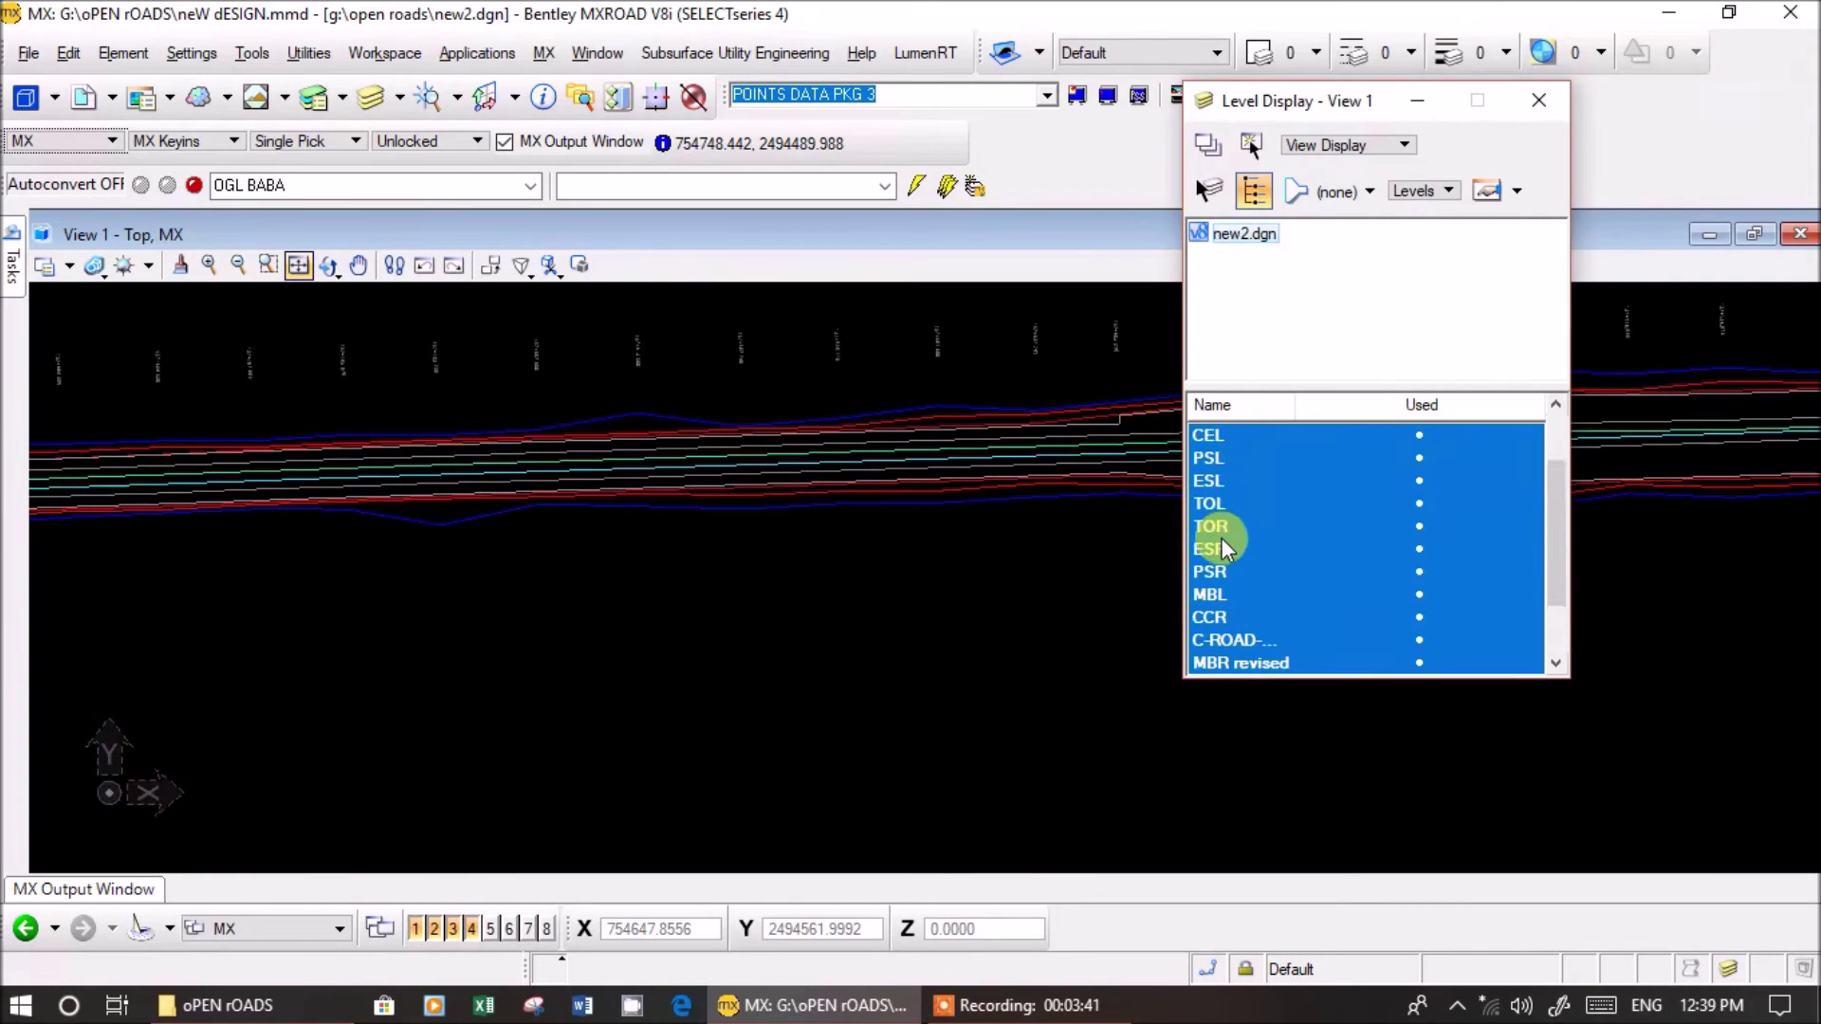
scroll(1224, 554, up, 1)
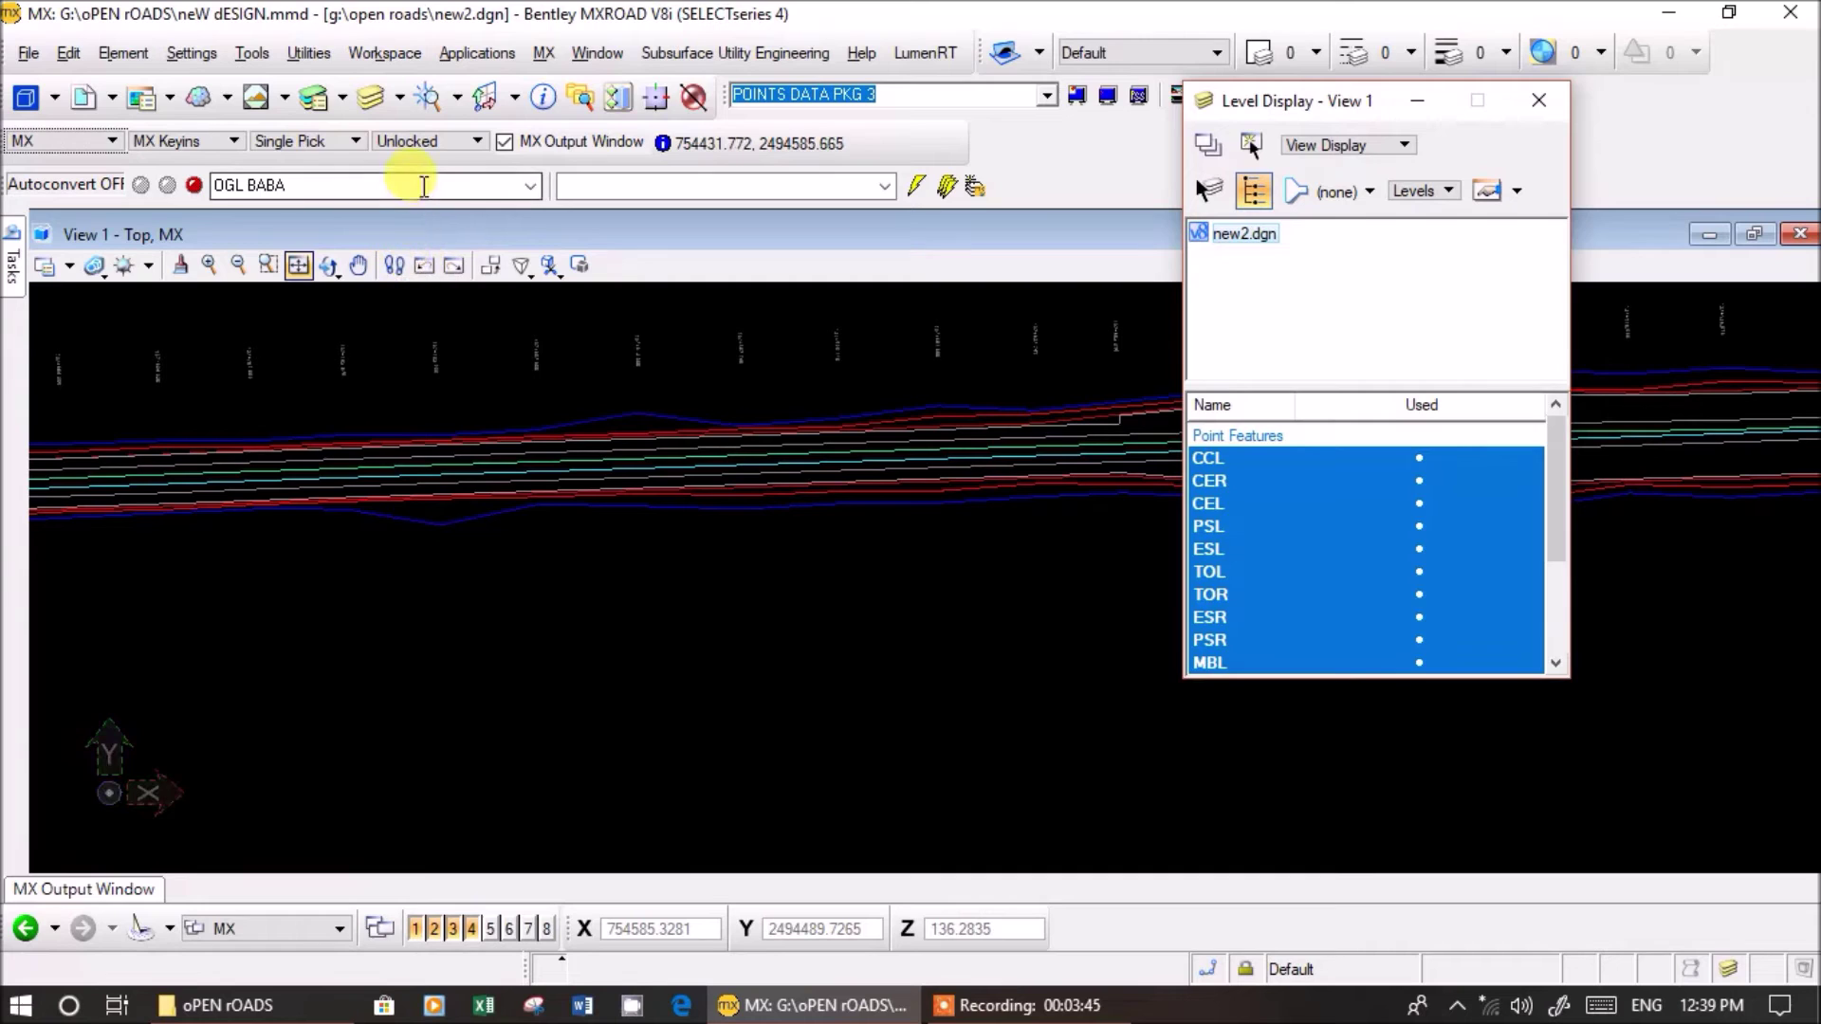
- Enter OGL LINES as a new model name, confirm creating it, and accept the MFW Detail Survey sets
click(431, 186)
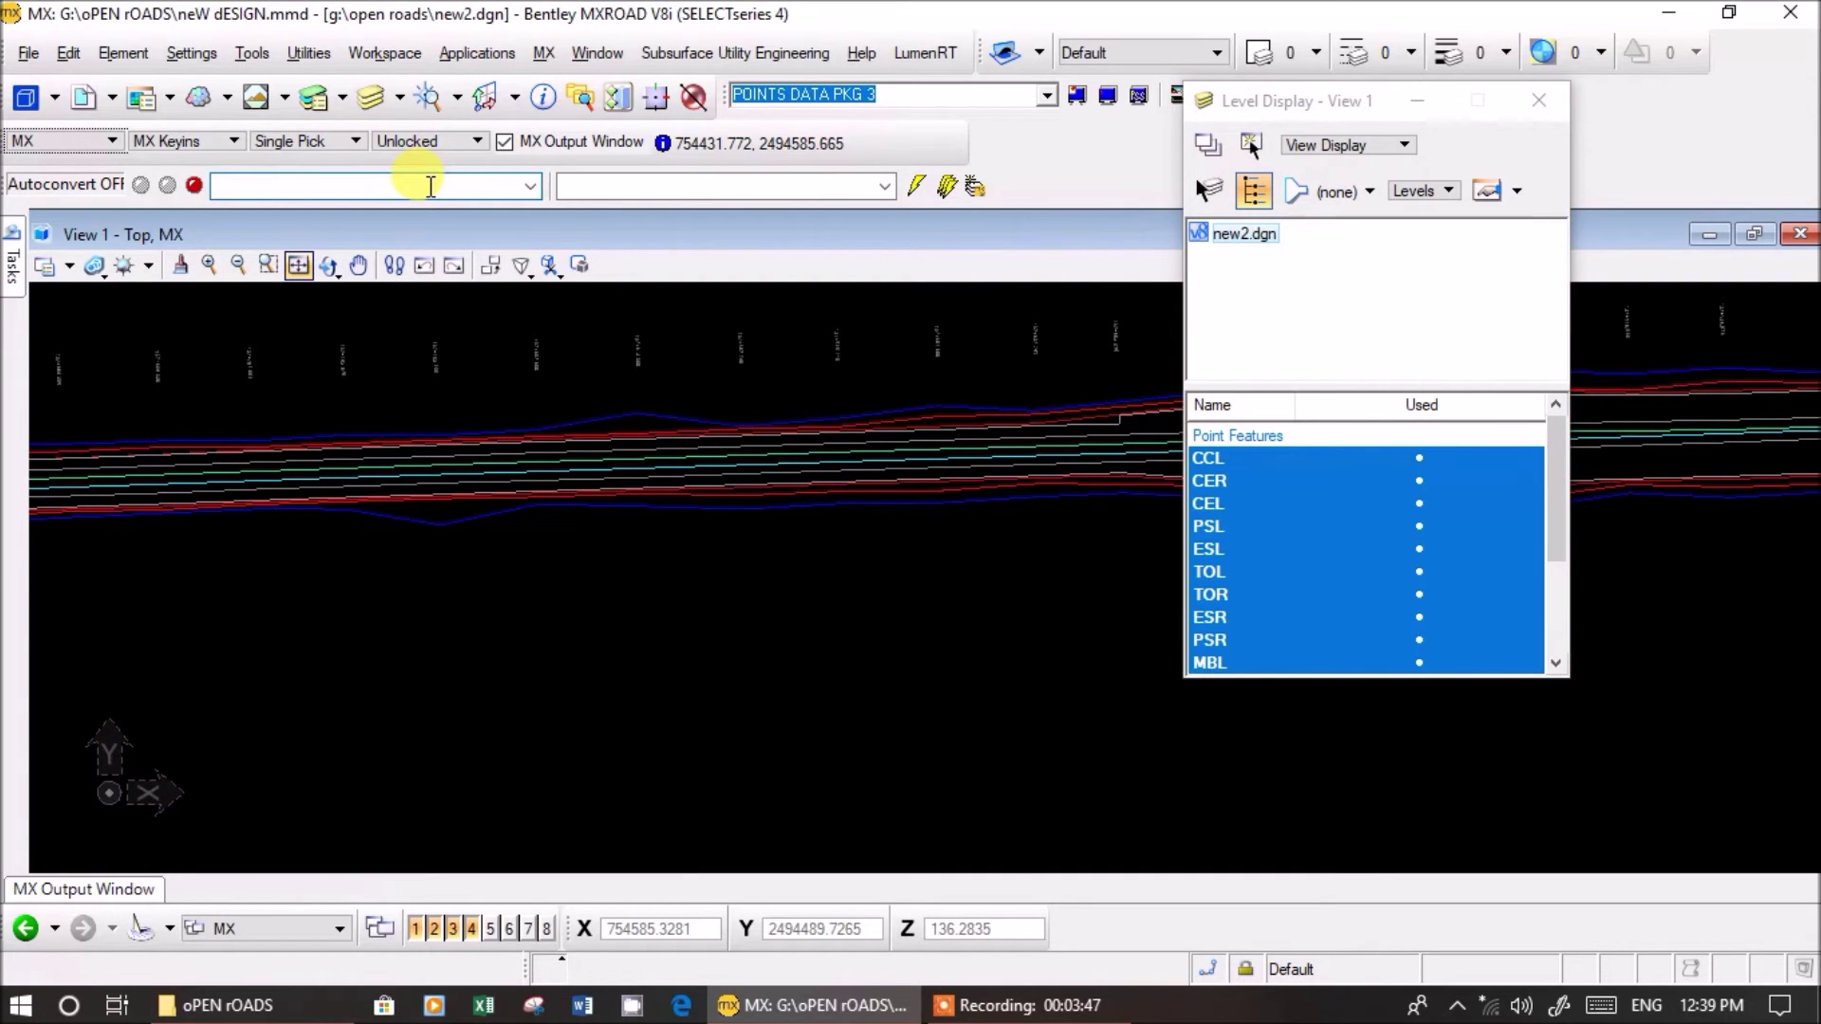
text(OGL LINES)
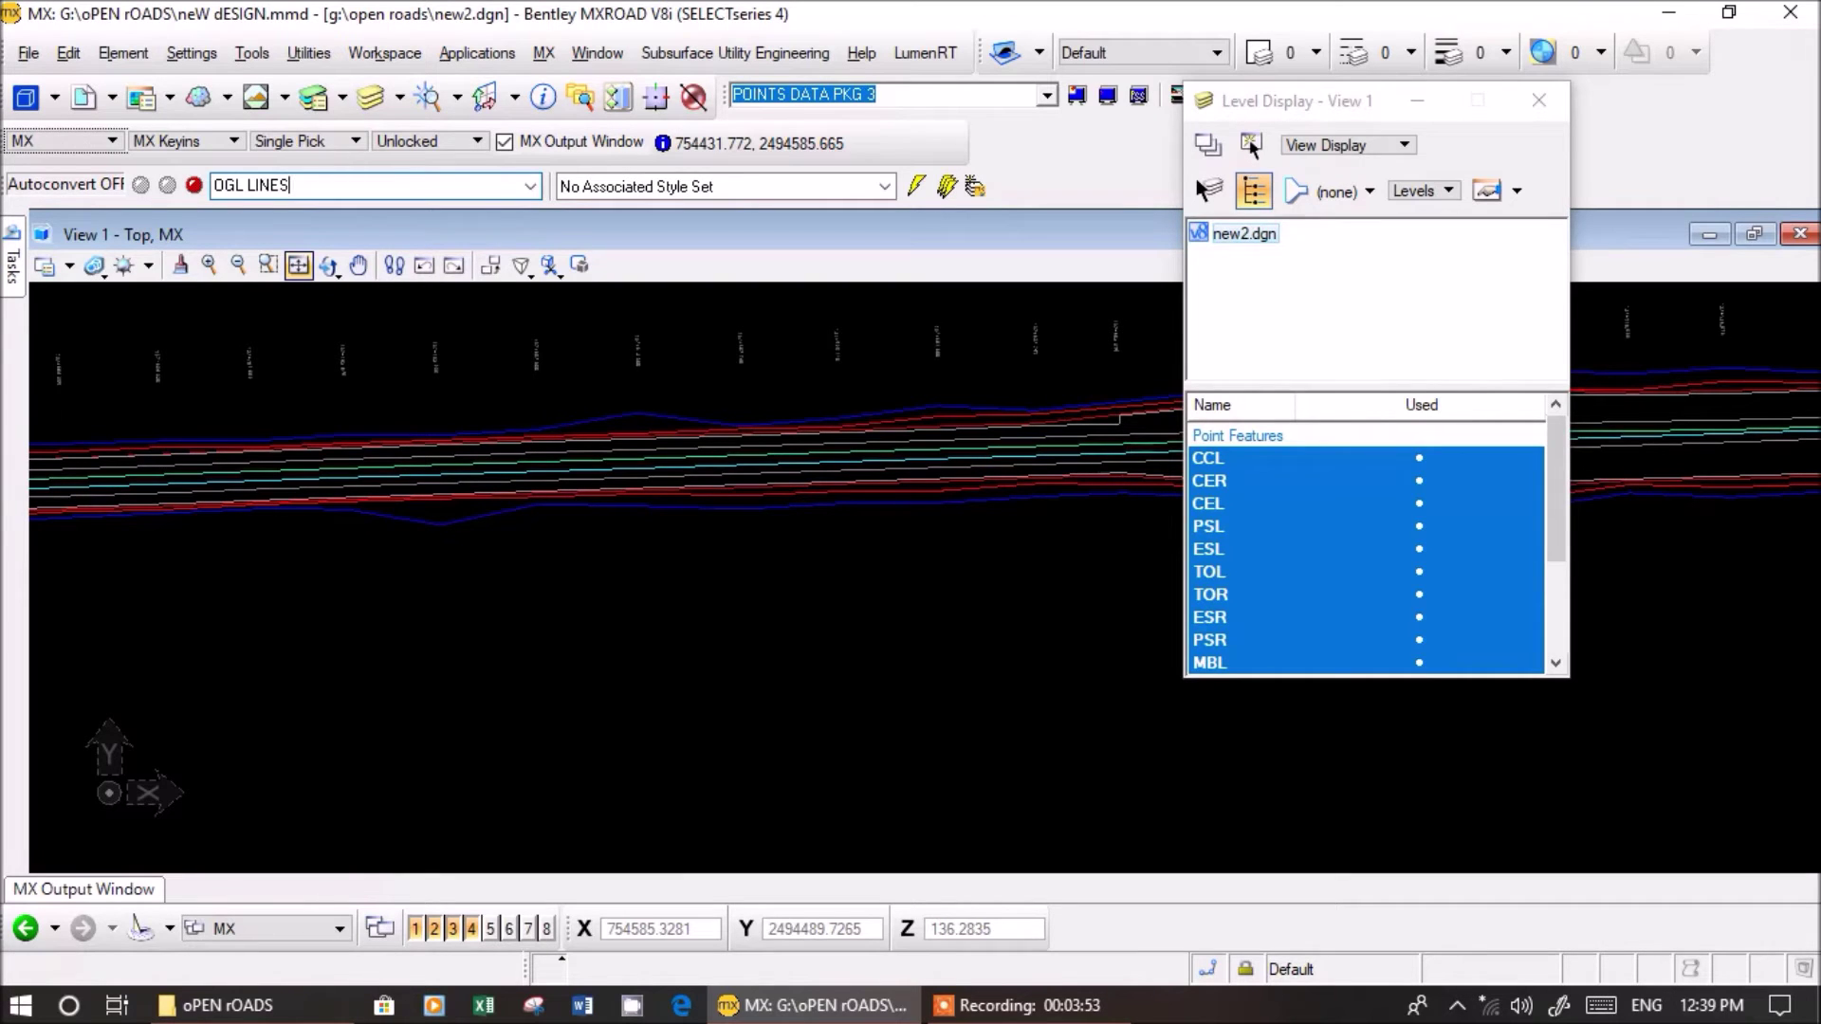
click(731, 541)
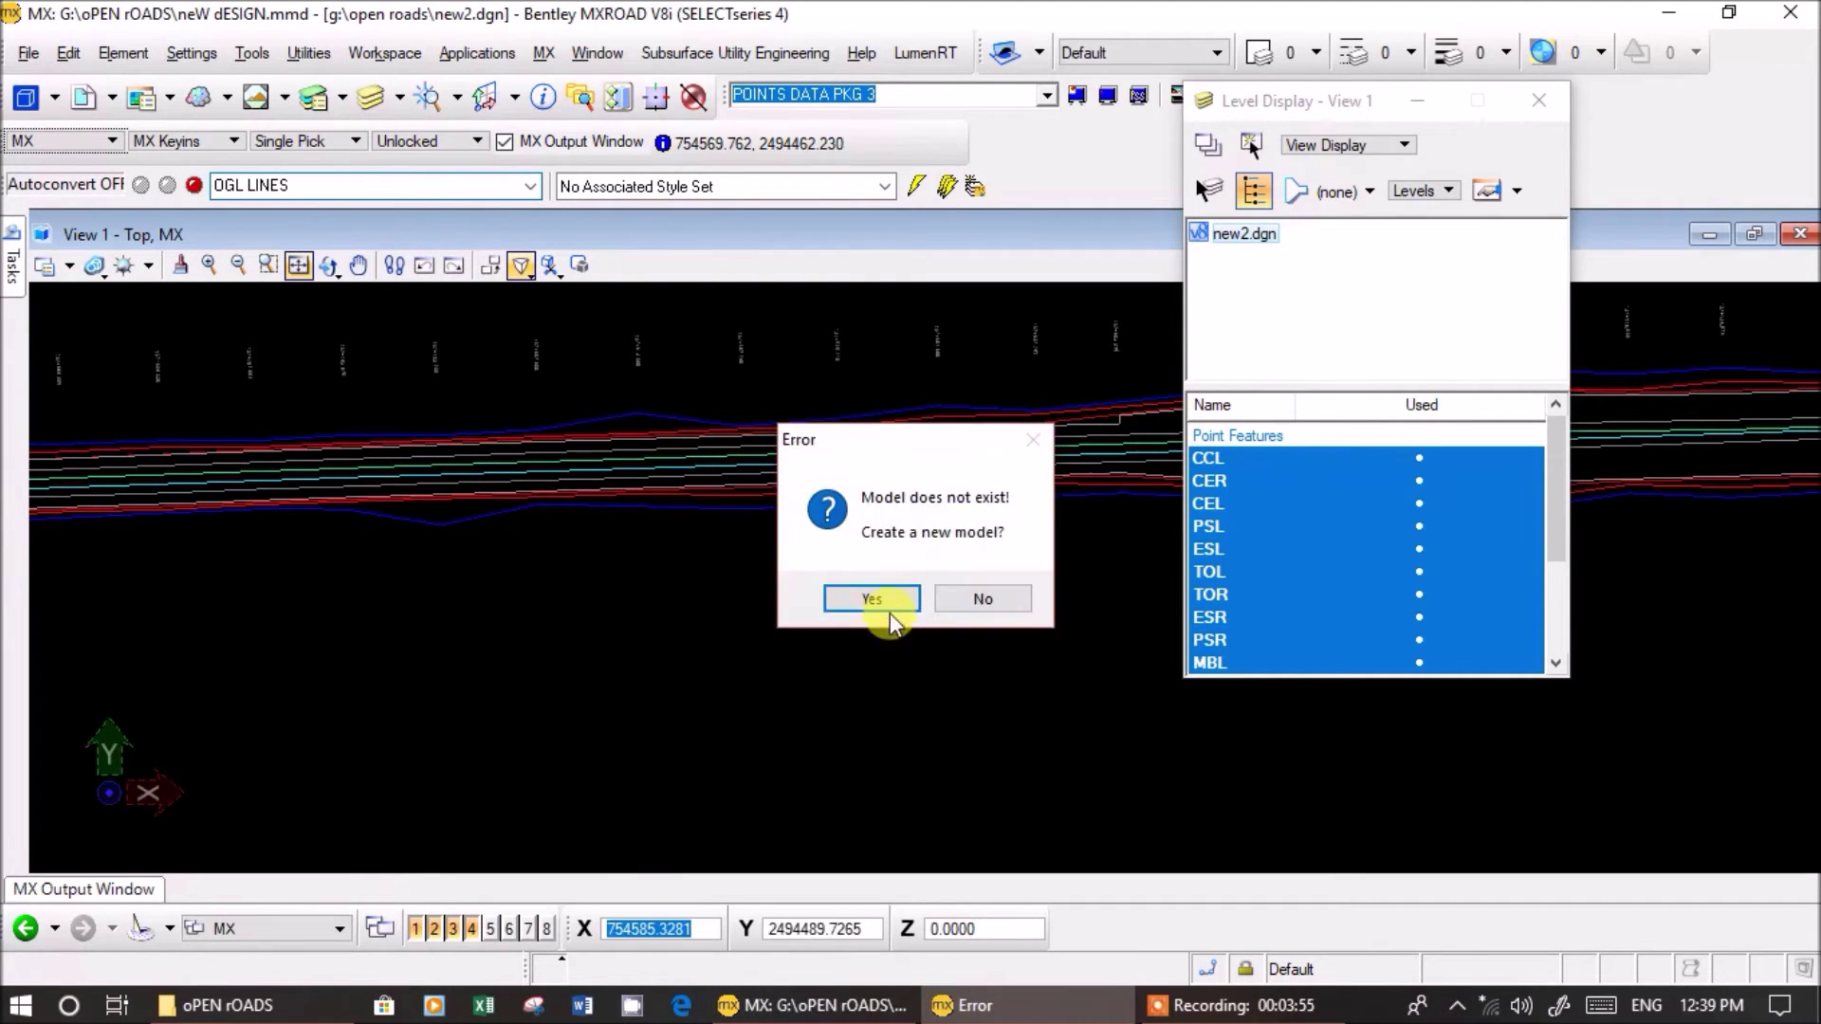
click(867, 598)
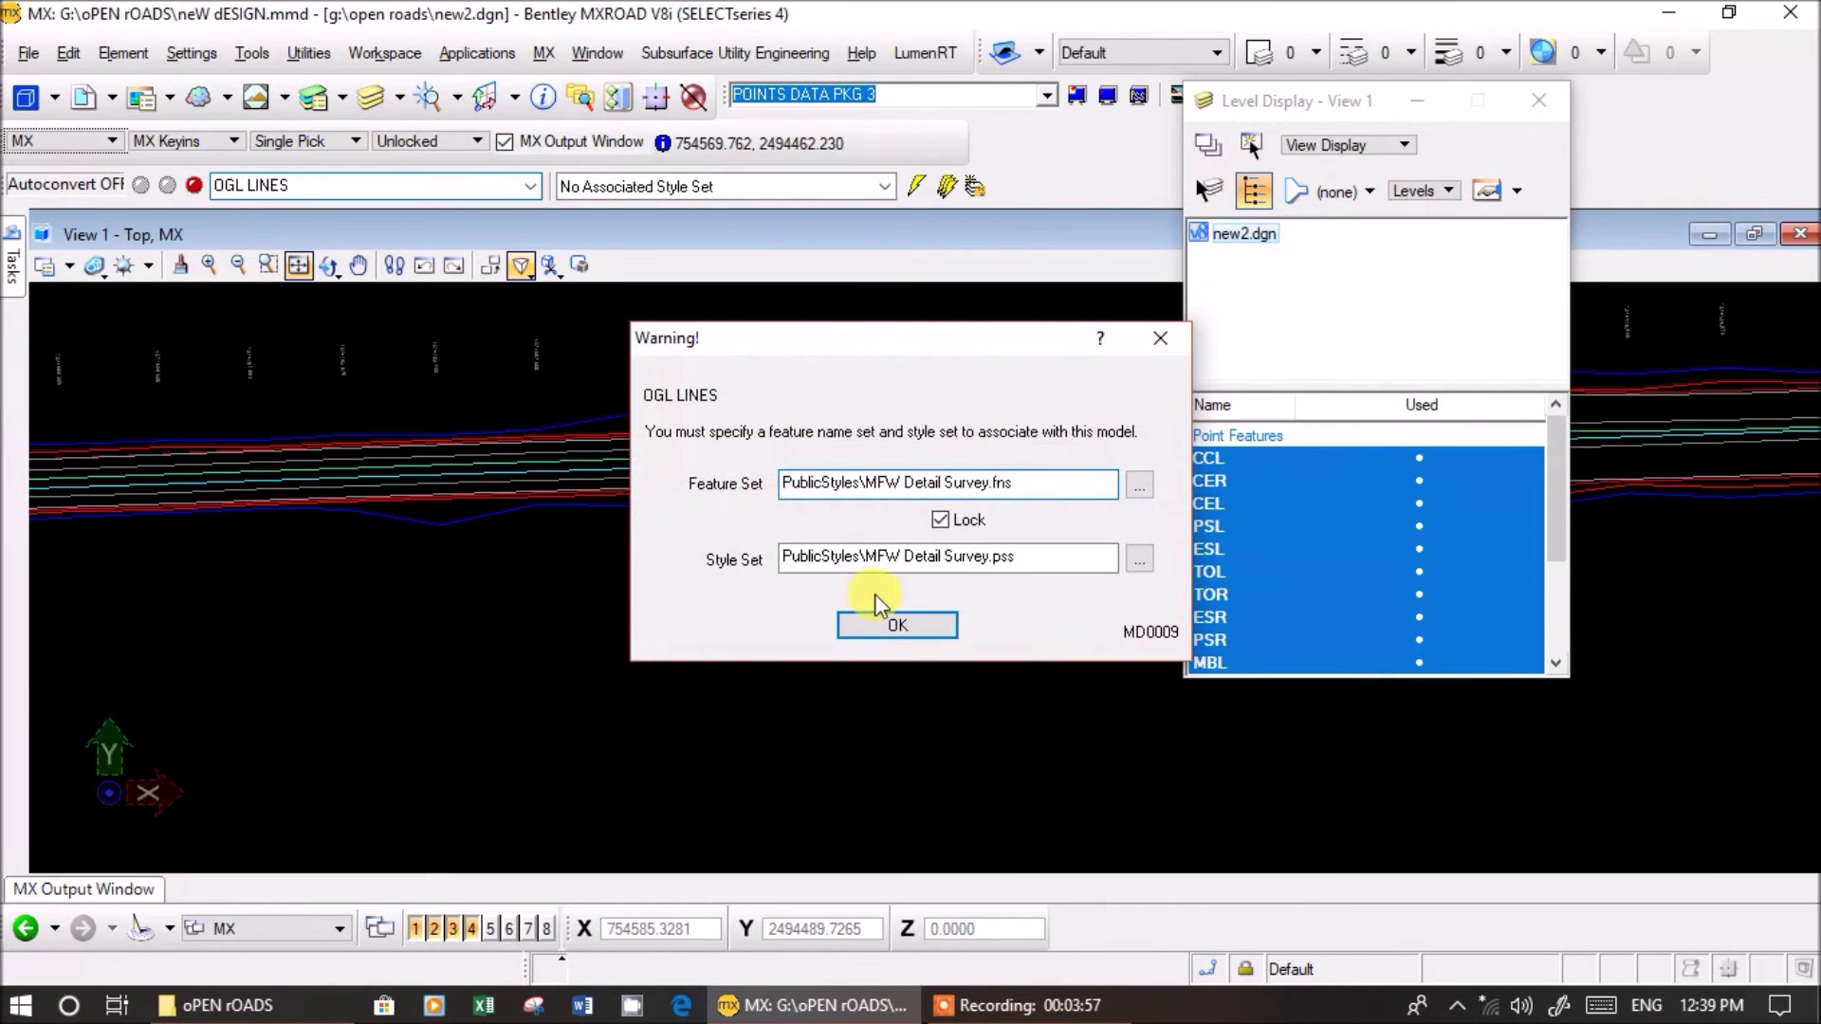
click(878, 625)
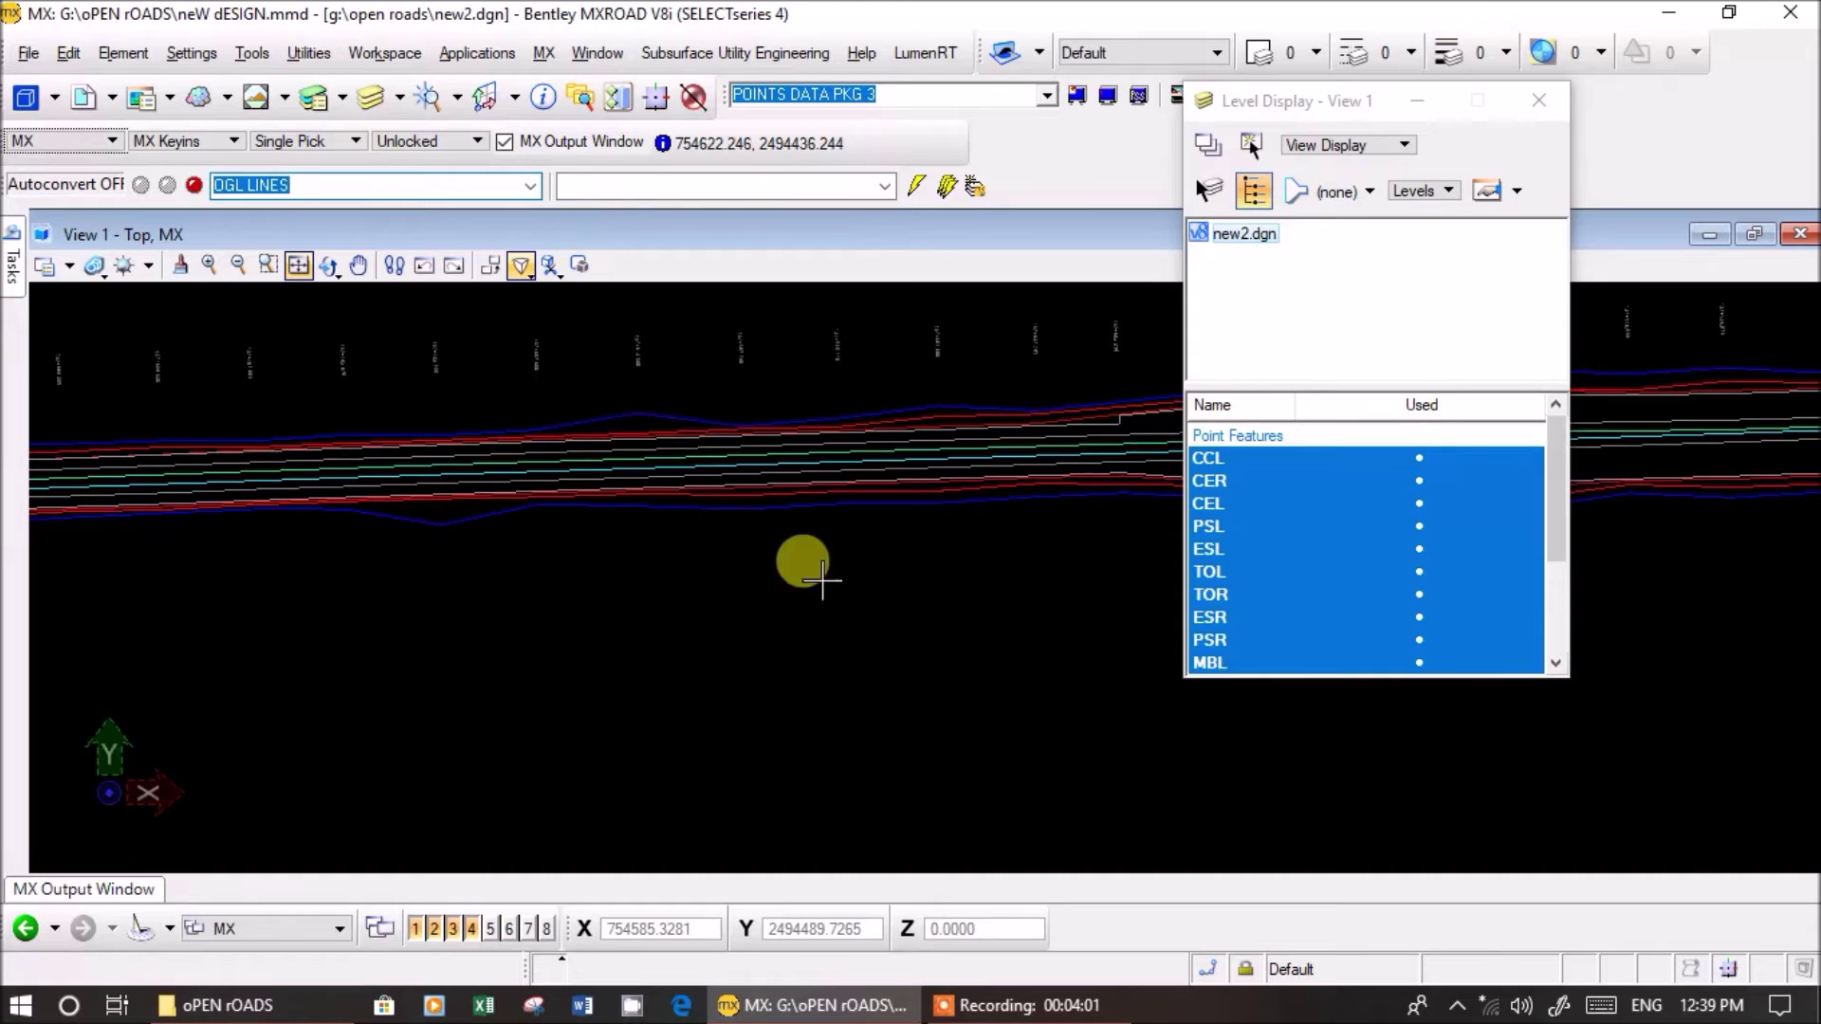
- Choose the Carriageways/Channels style and set Element Selection to Add mode
click(754, 190)
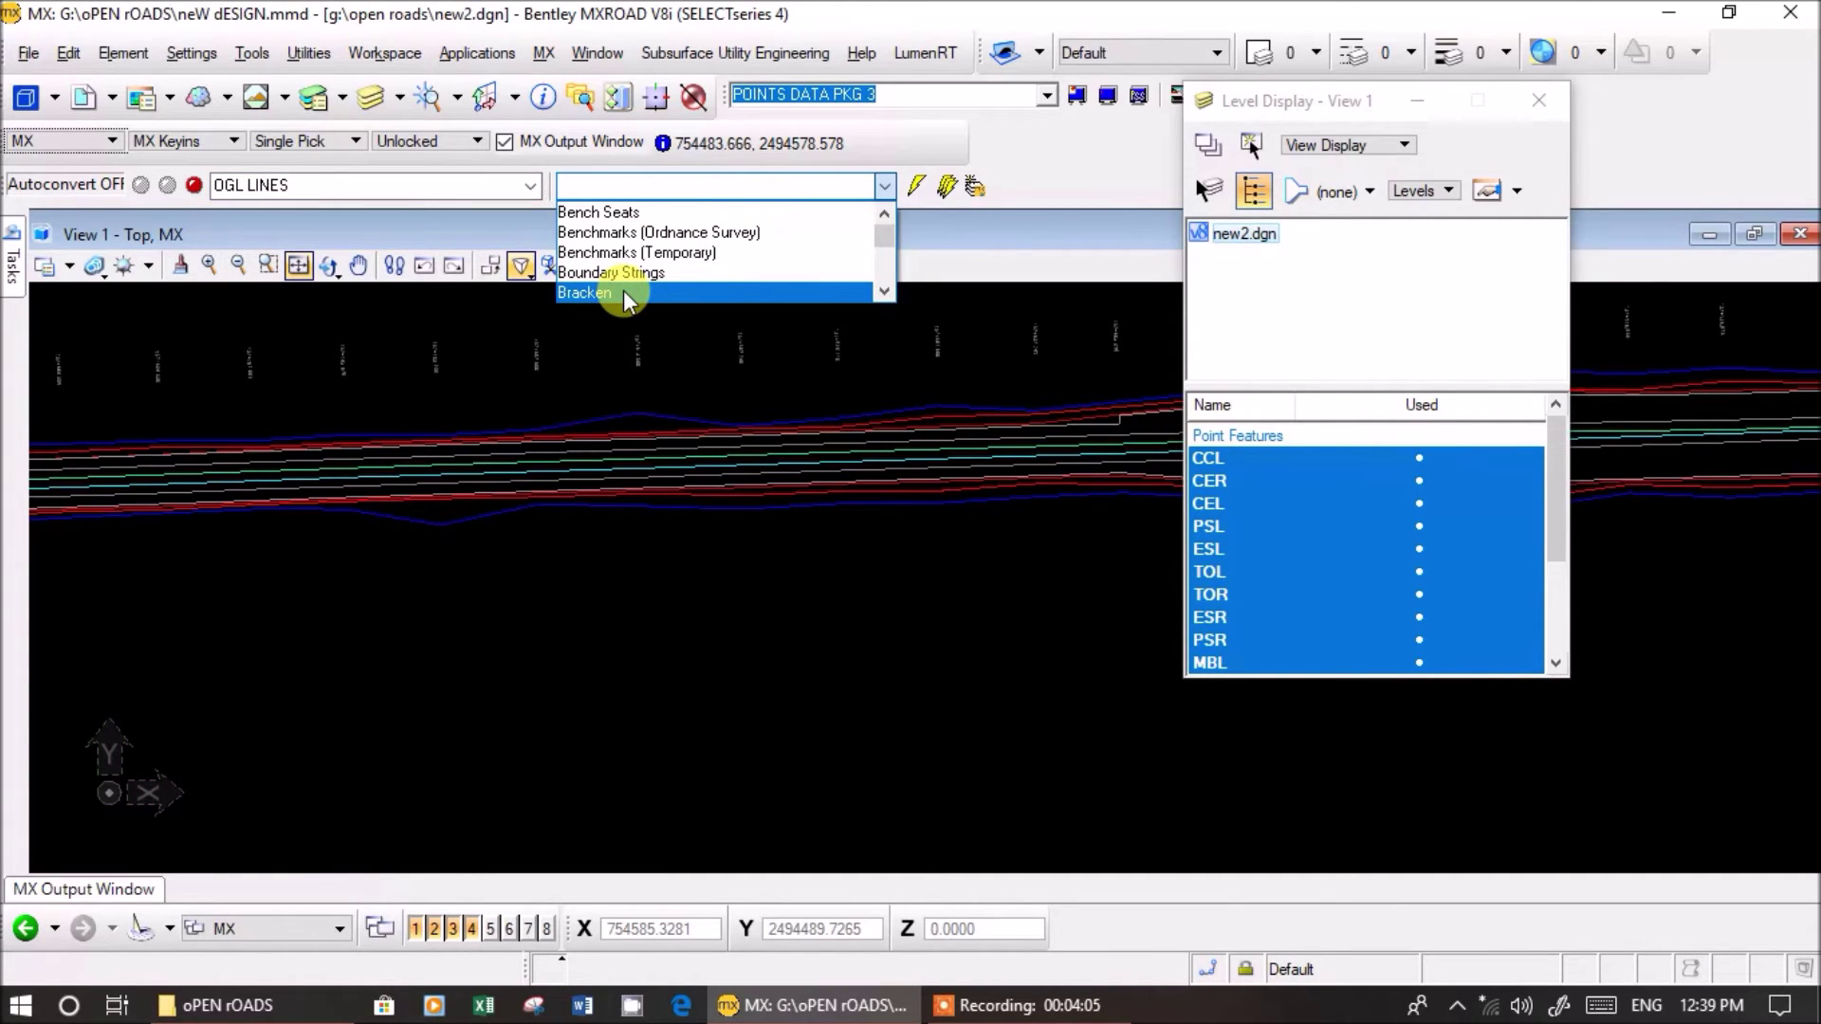
key(Down)
key(Down)
key(Down)
key(Down)
key(Down)
click(626, 296)
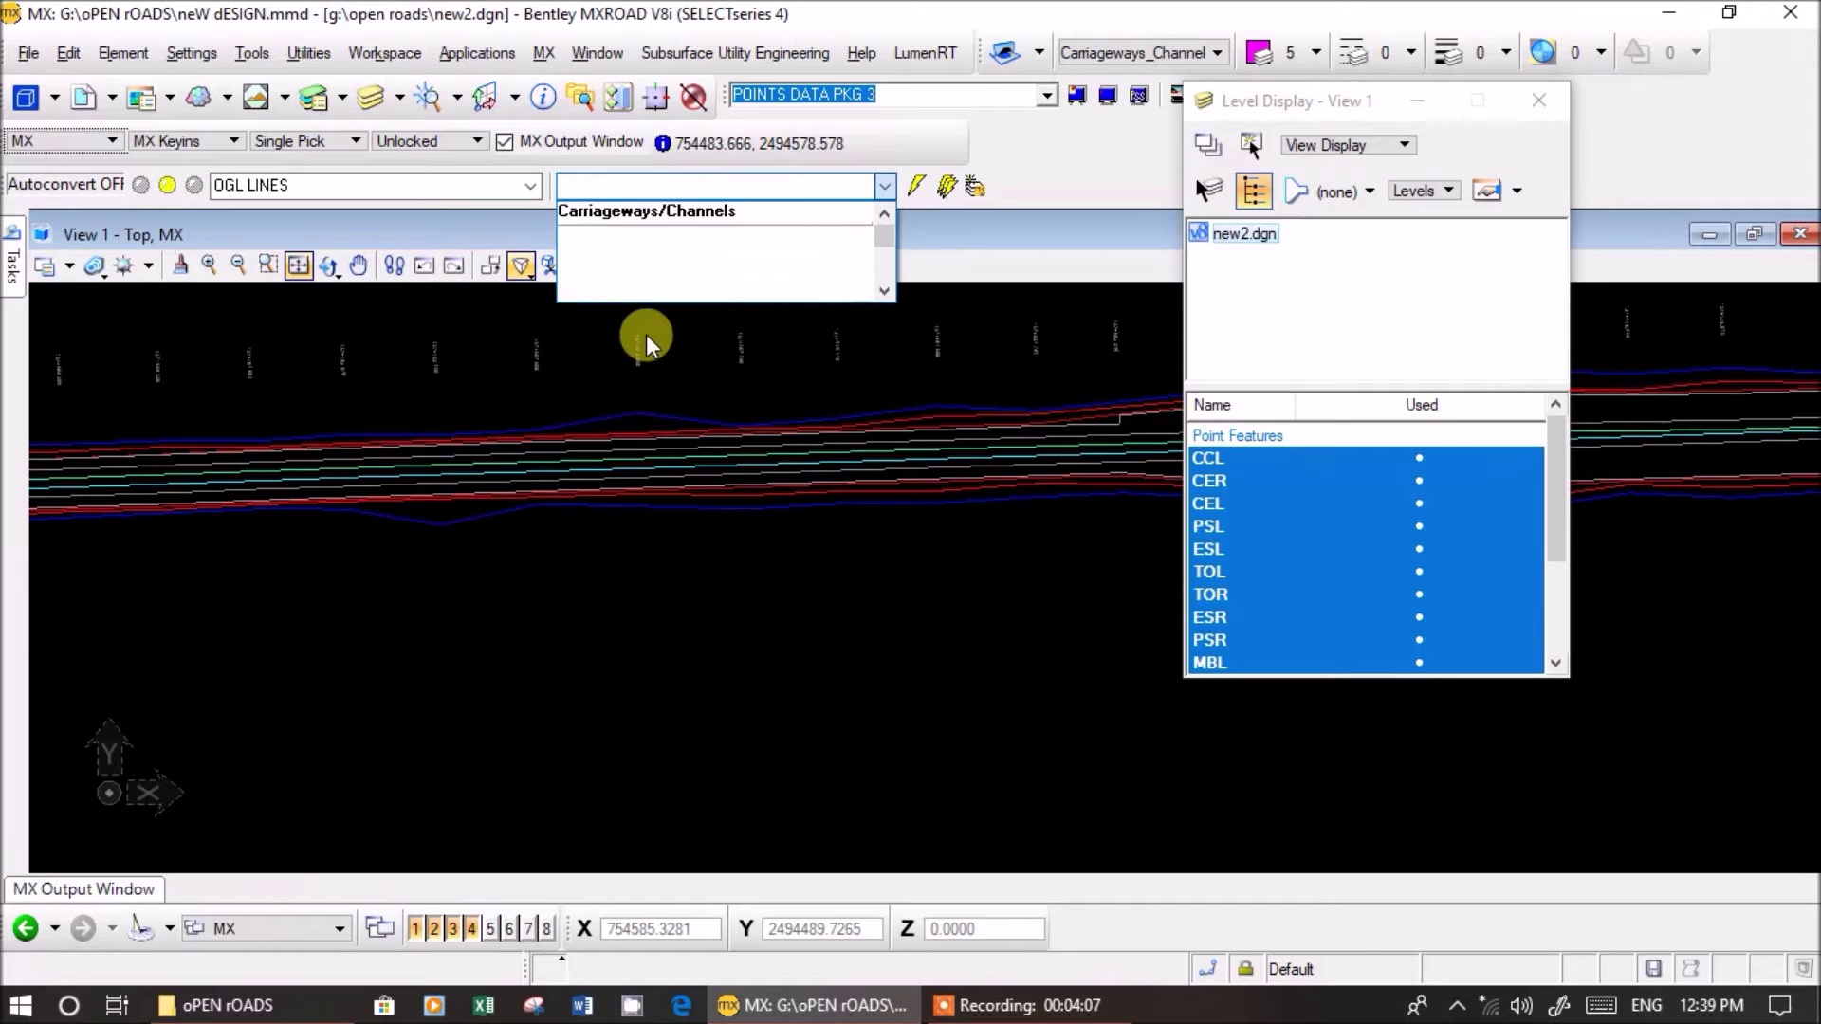
scroll(597, 463, up, 3)
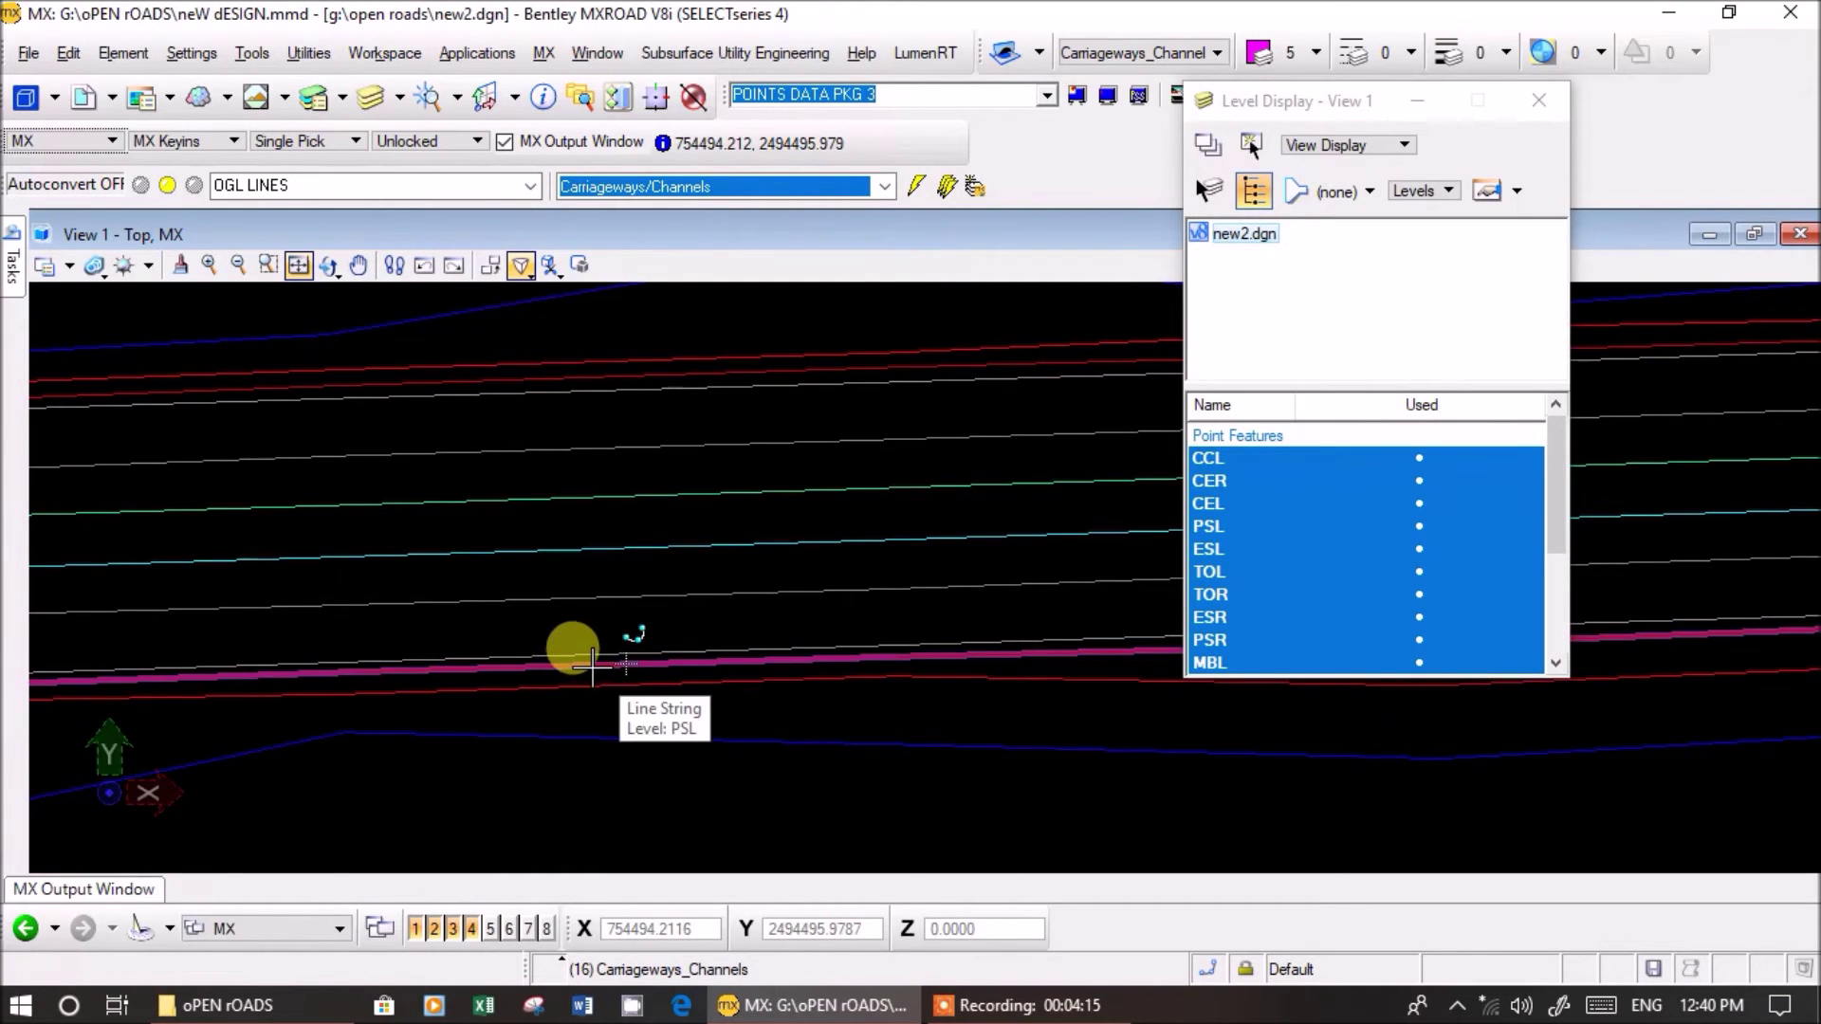
key(space)
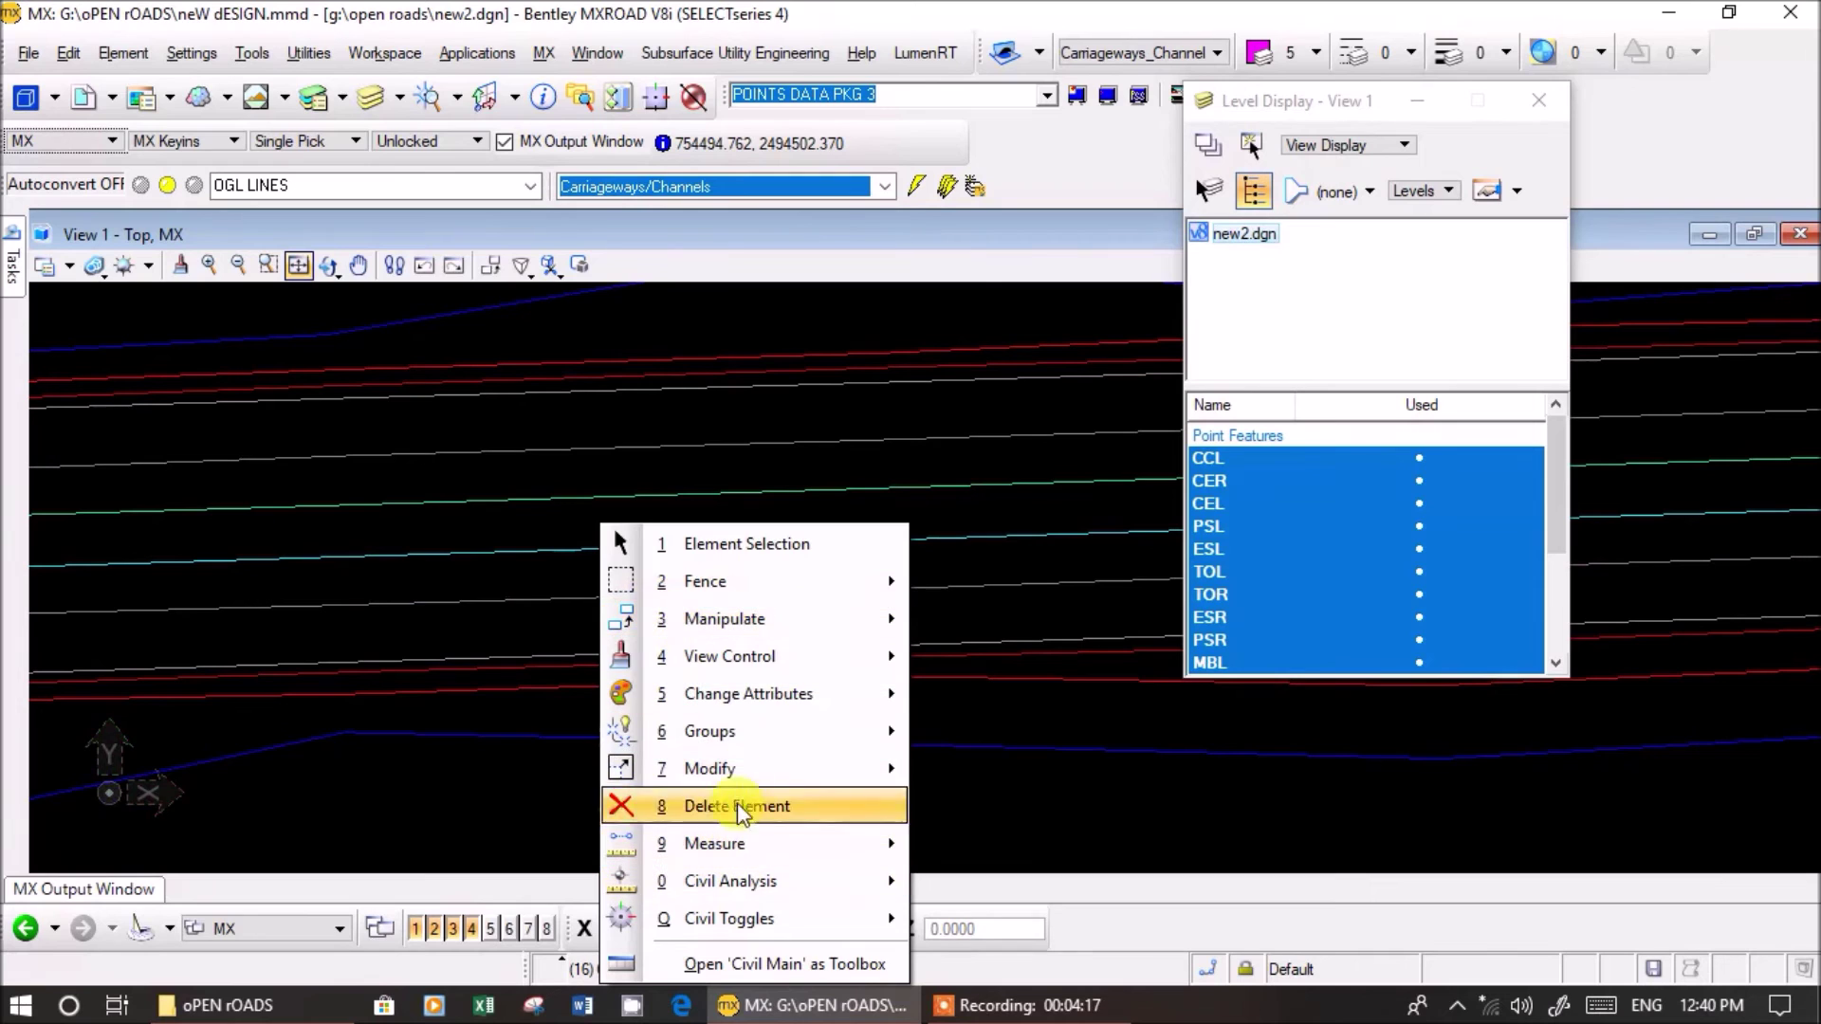
click(702, 544)
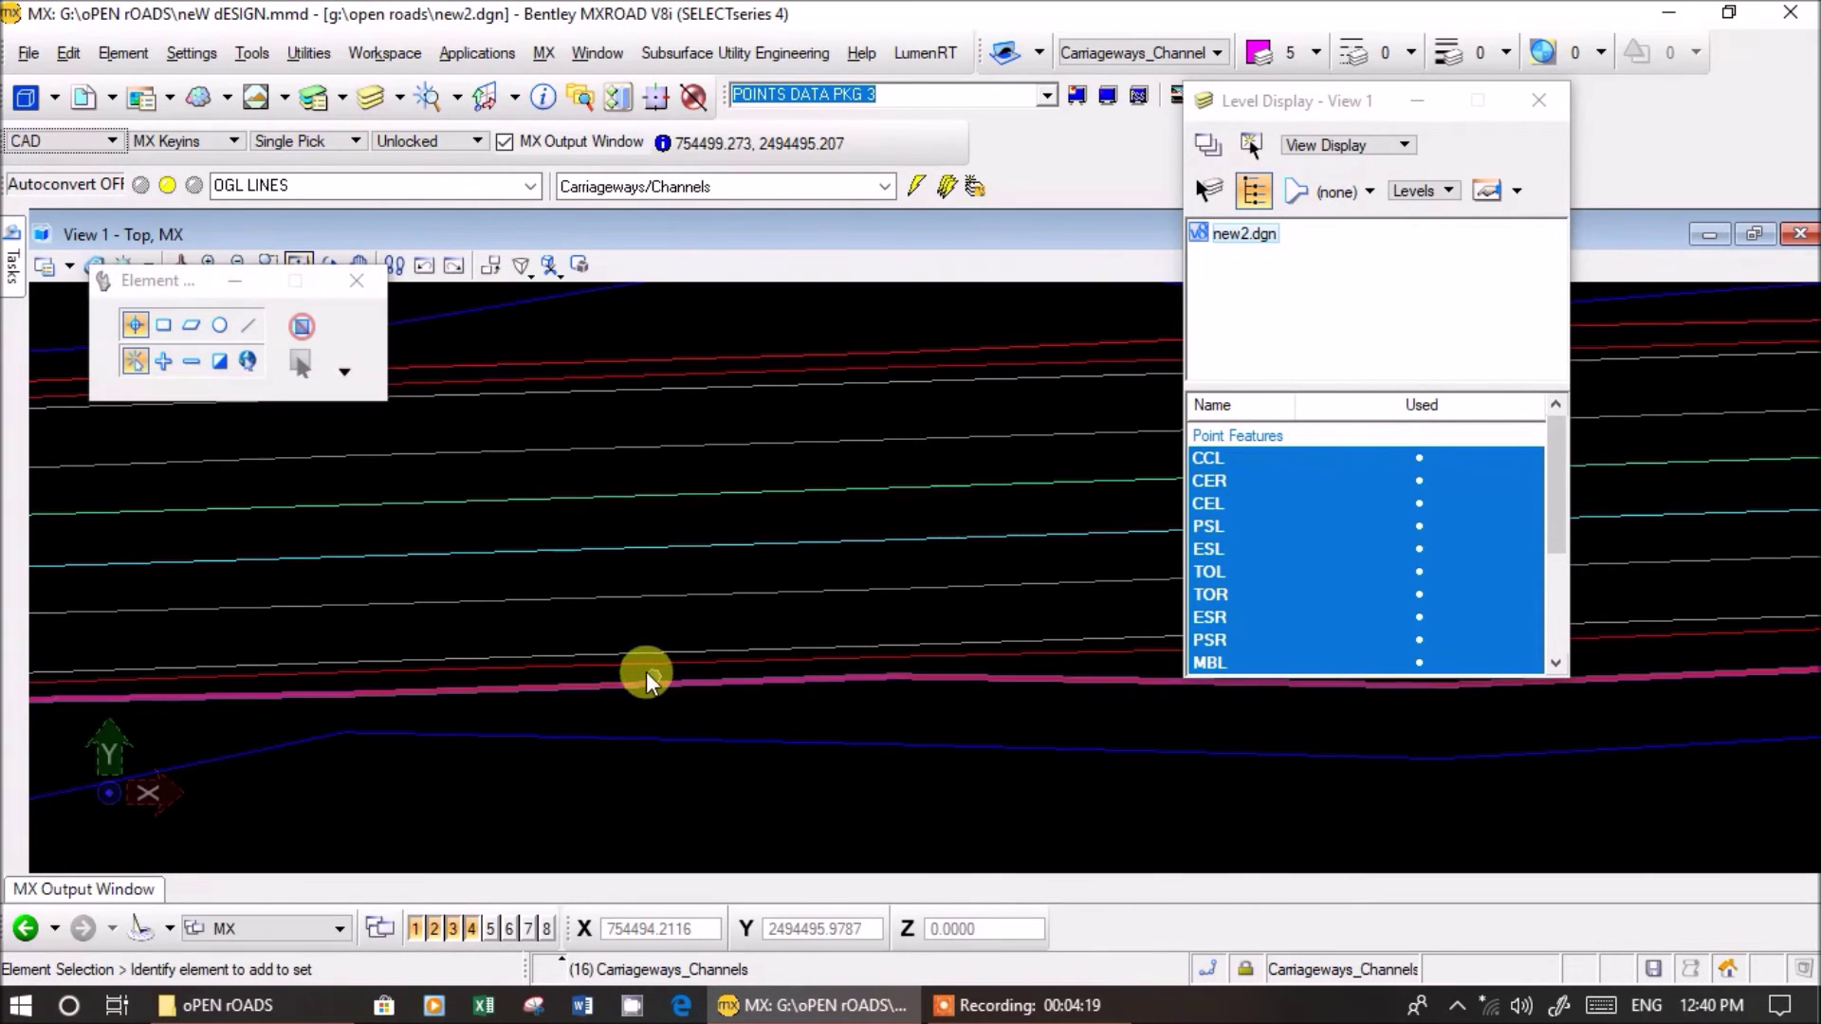
click(163, 361)
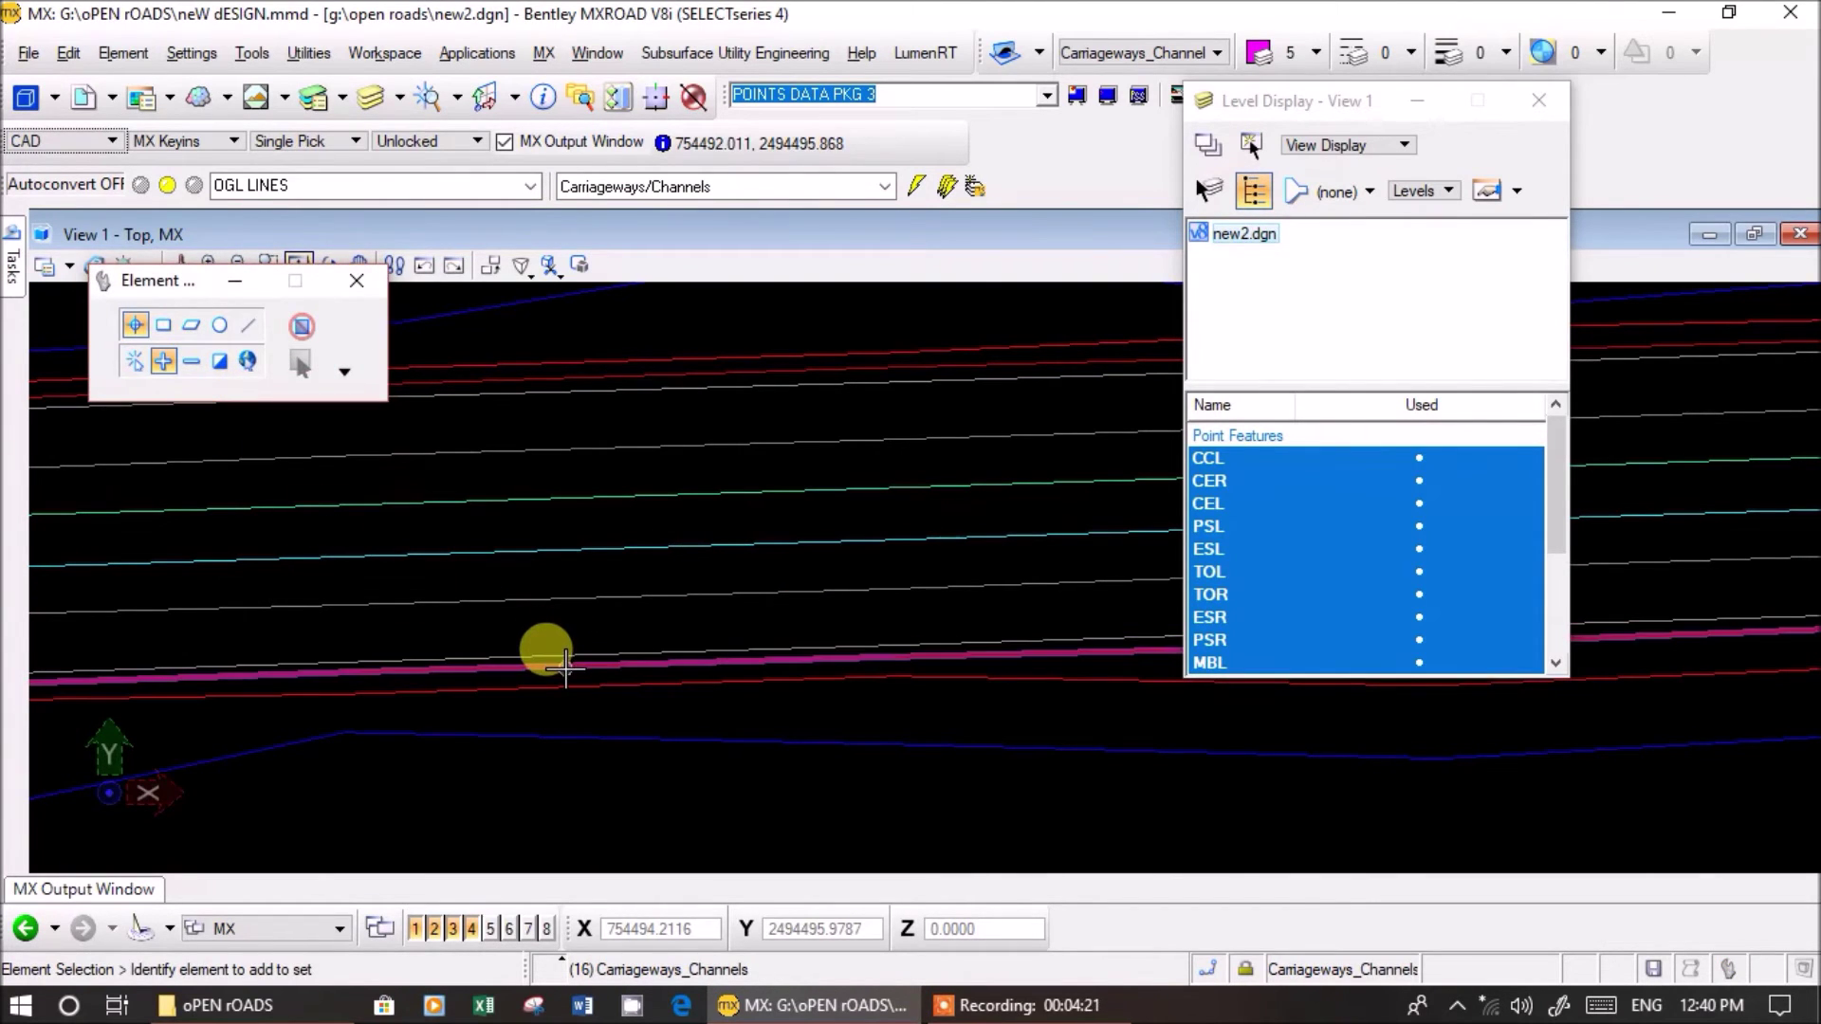
- Select the eight road line strings and confirm converting them to Carriageways/Channels features
click(565, 667)
click(567, 654)
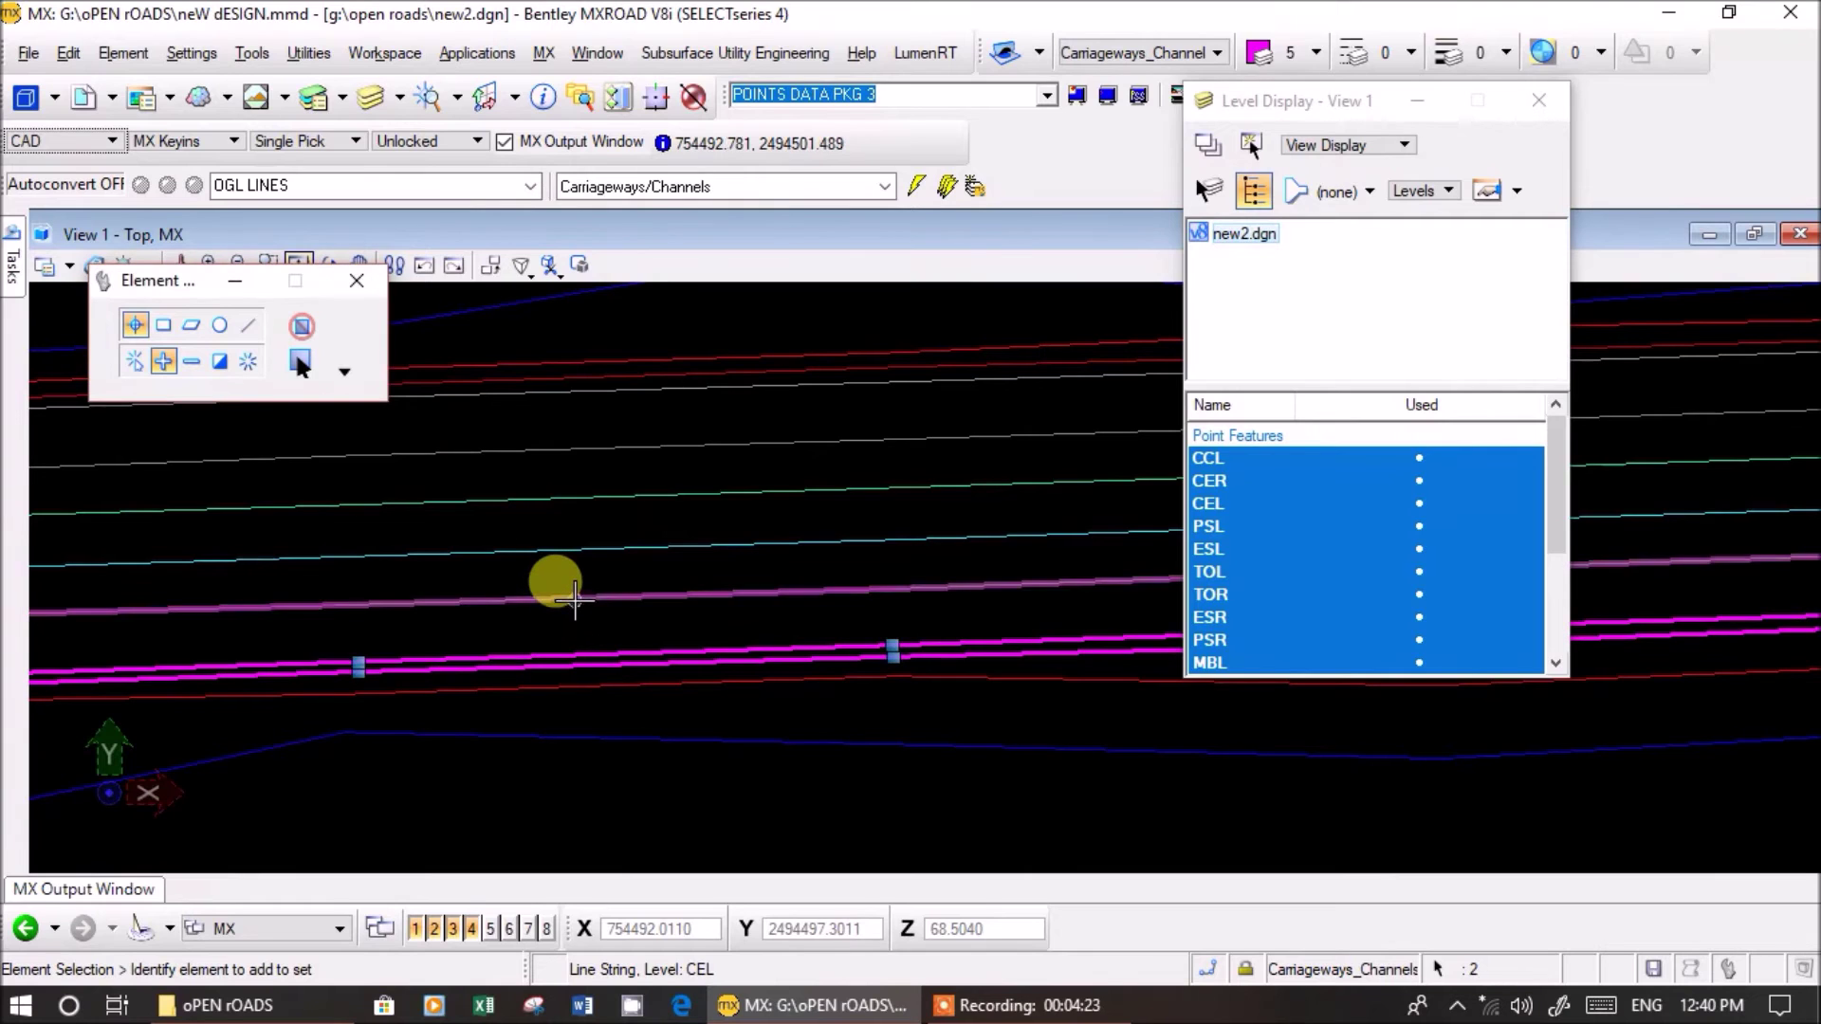
click(574, 599)
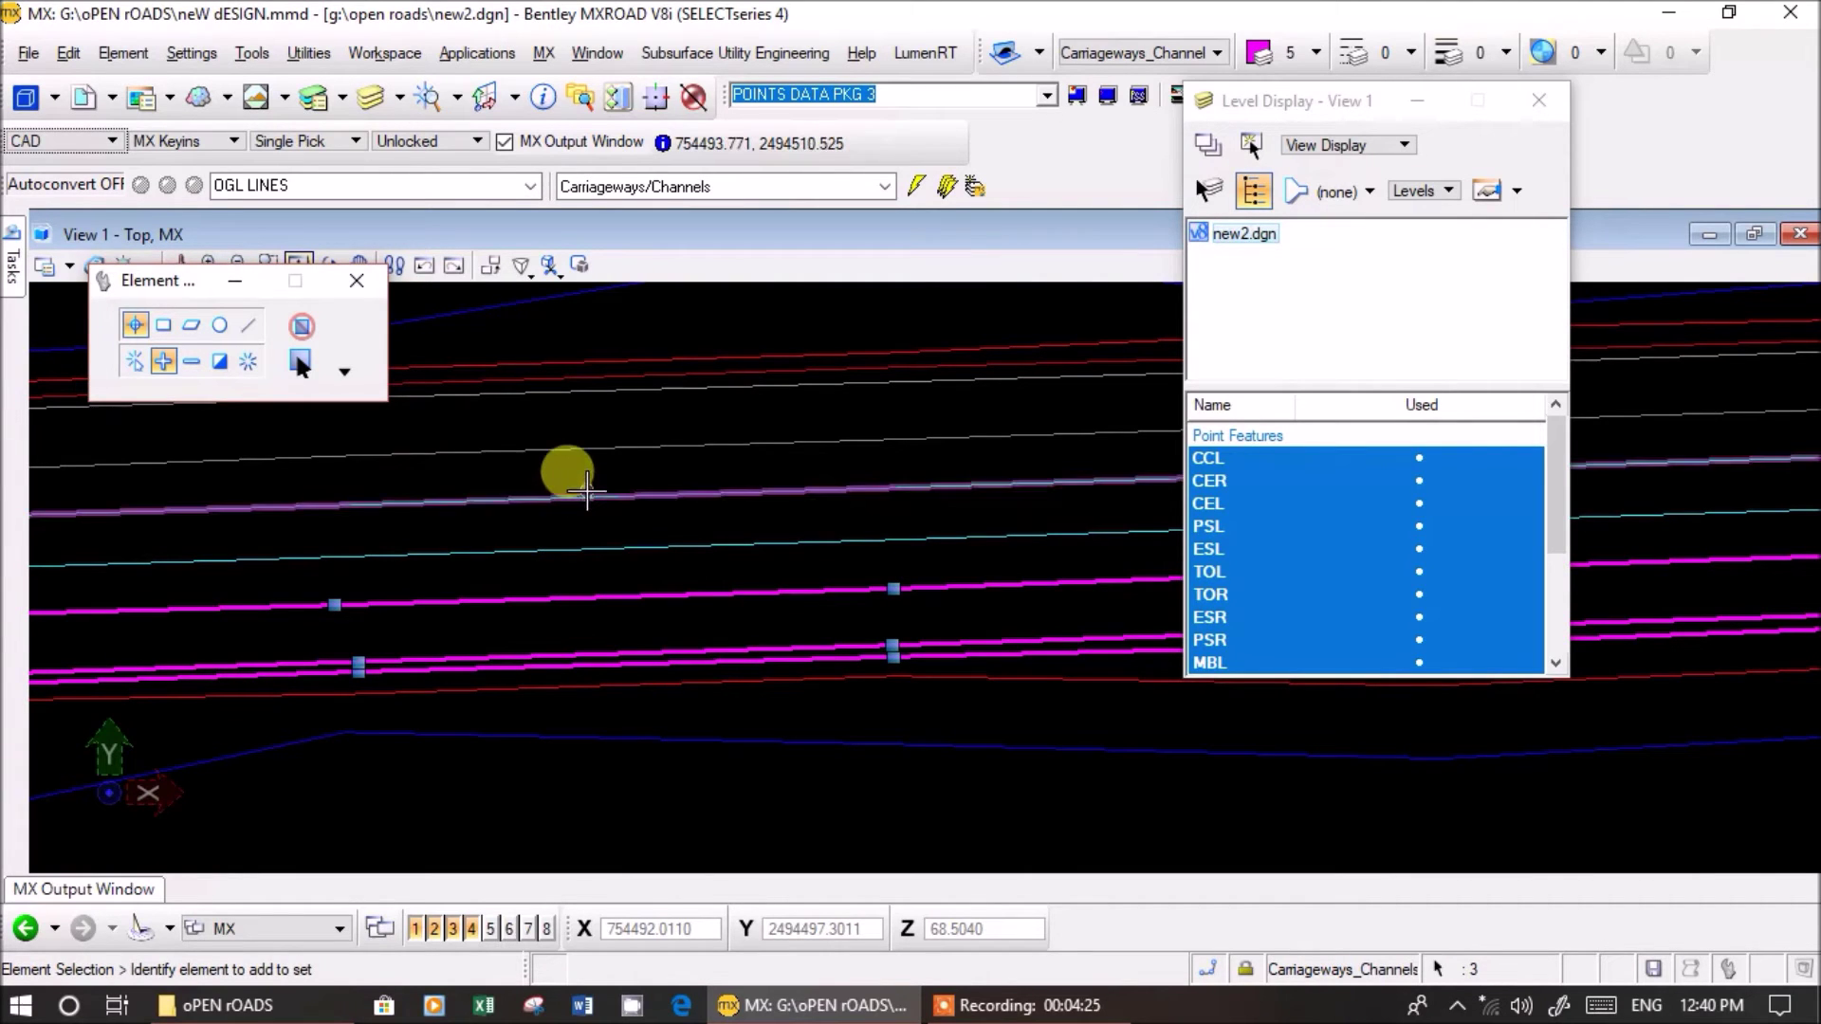
click(585, 493)
click(579, 550)
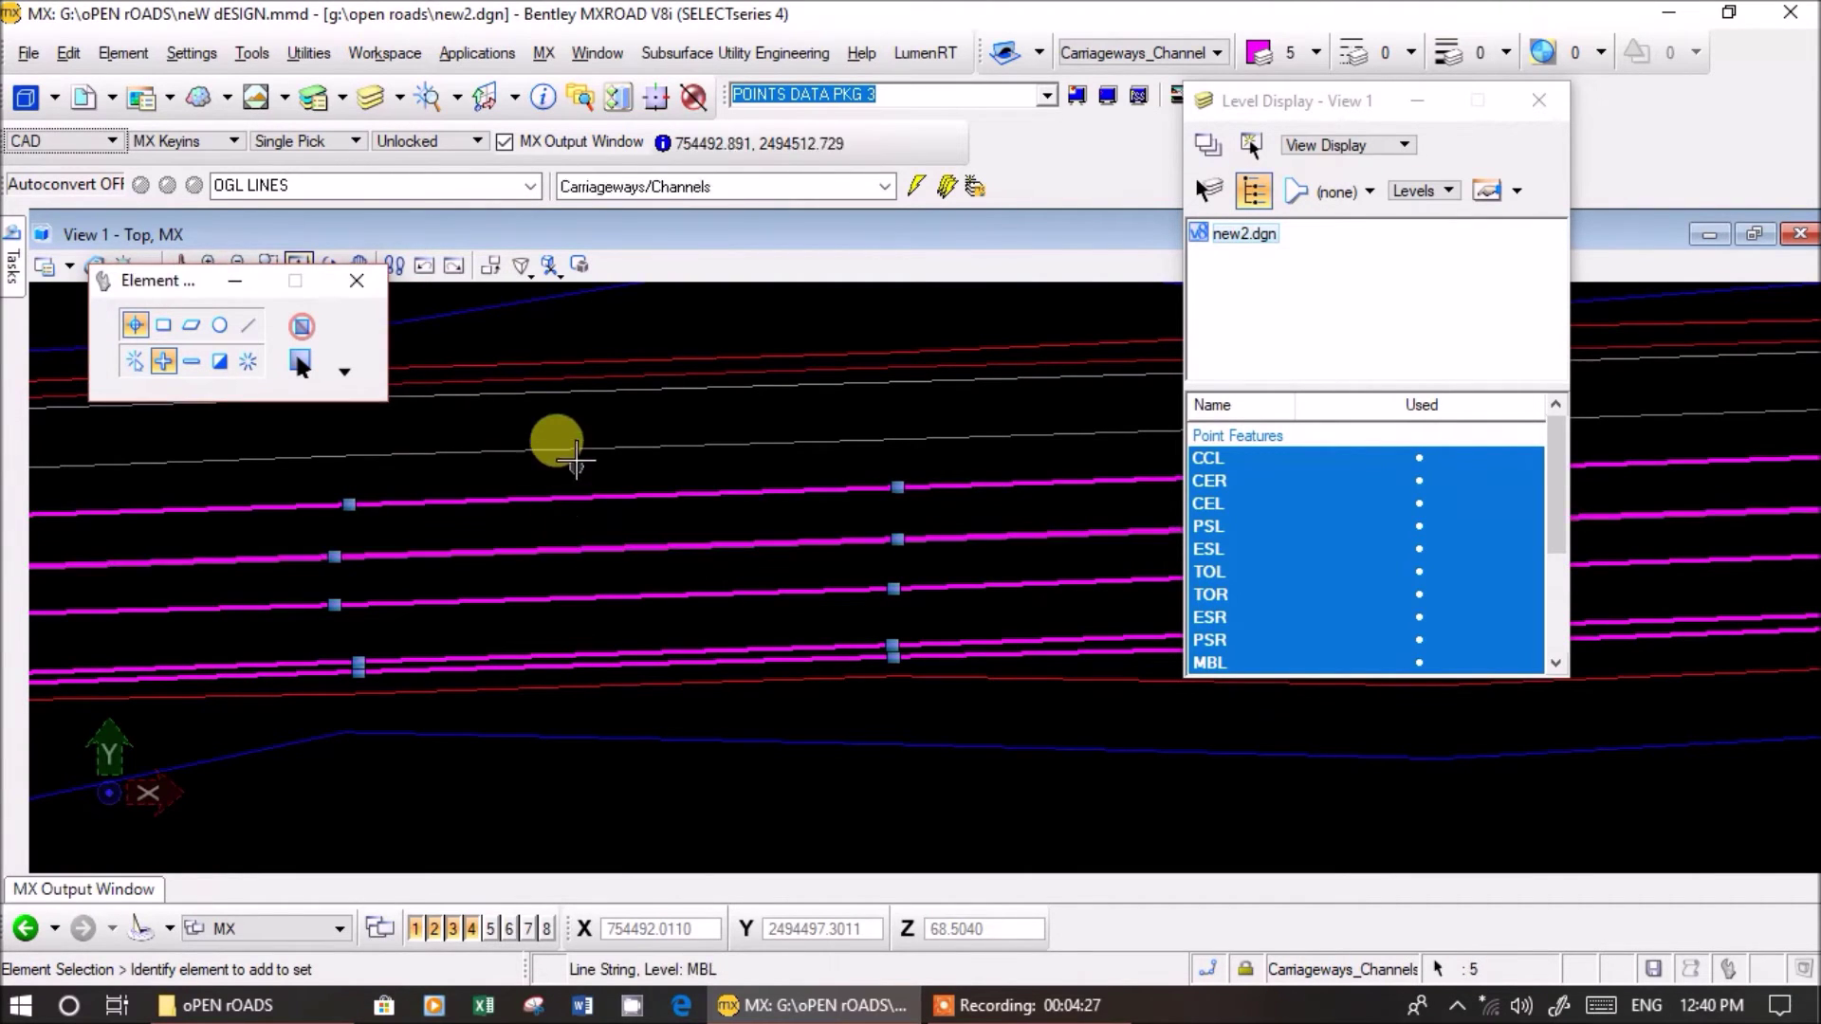
click(578, 446)
click(569, 386)
click(581, 357)
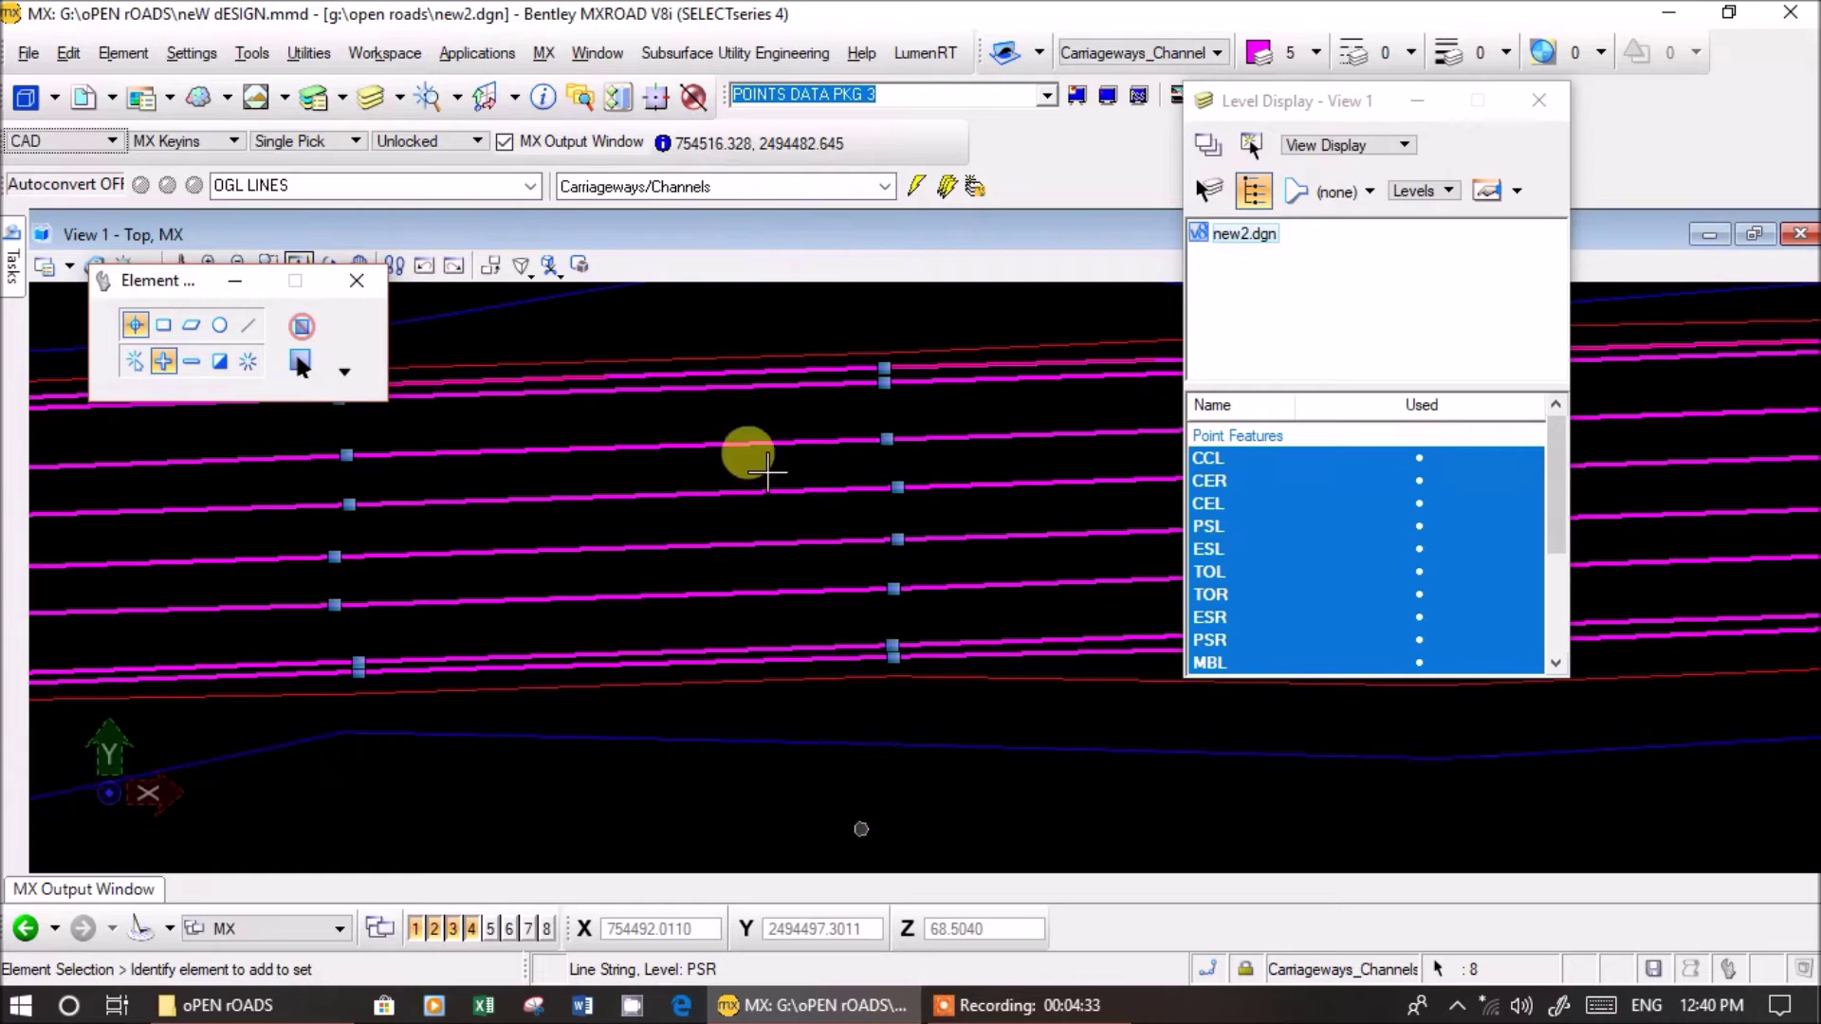
click(754, 188)
click(716, 205)
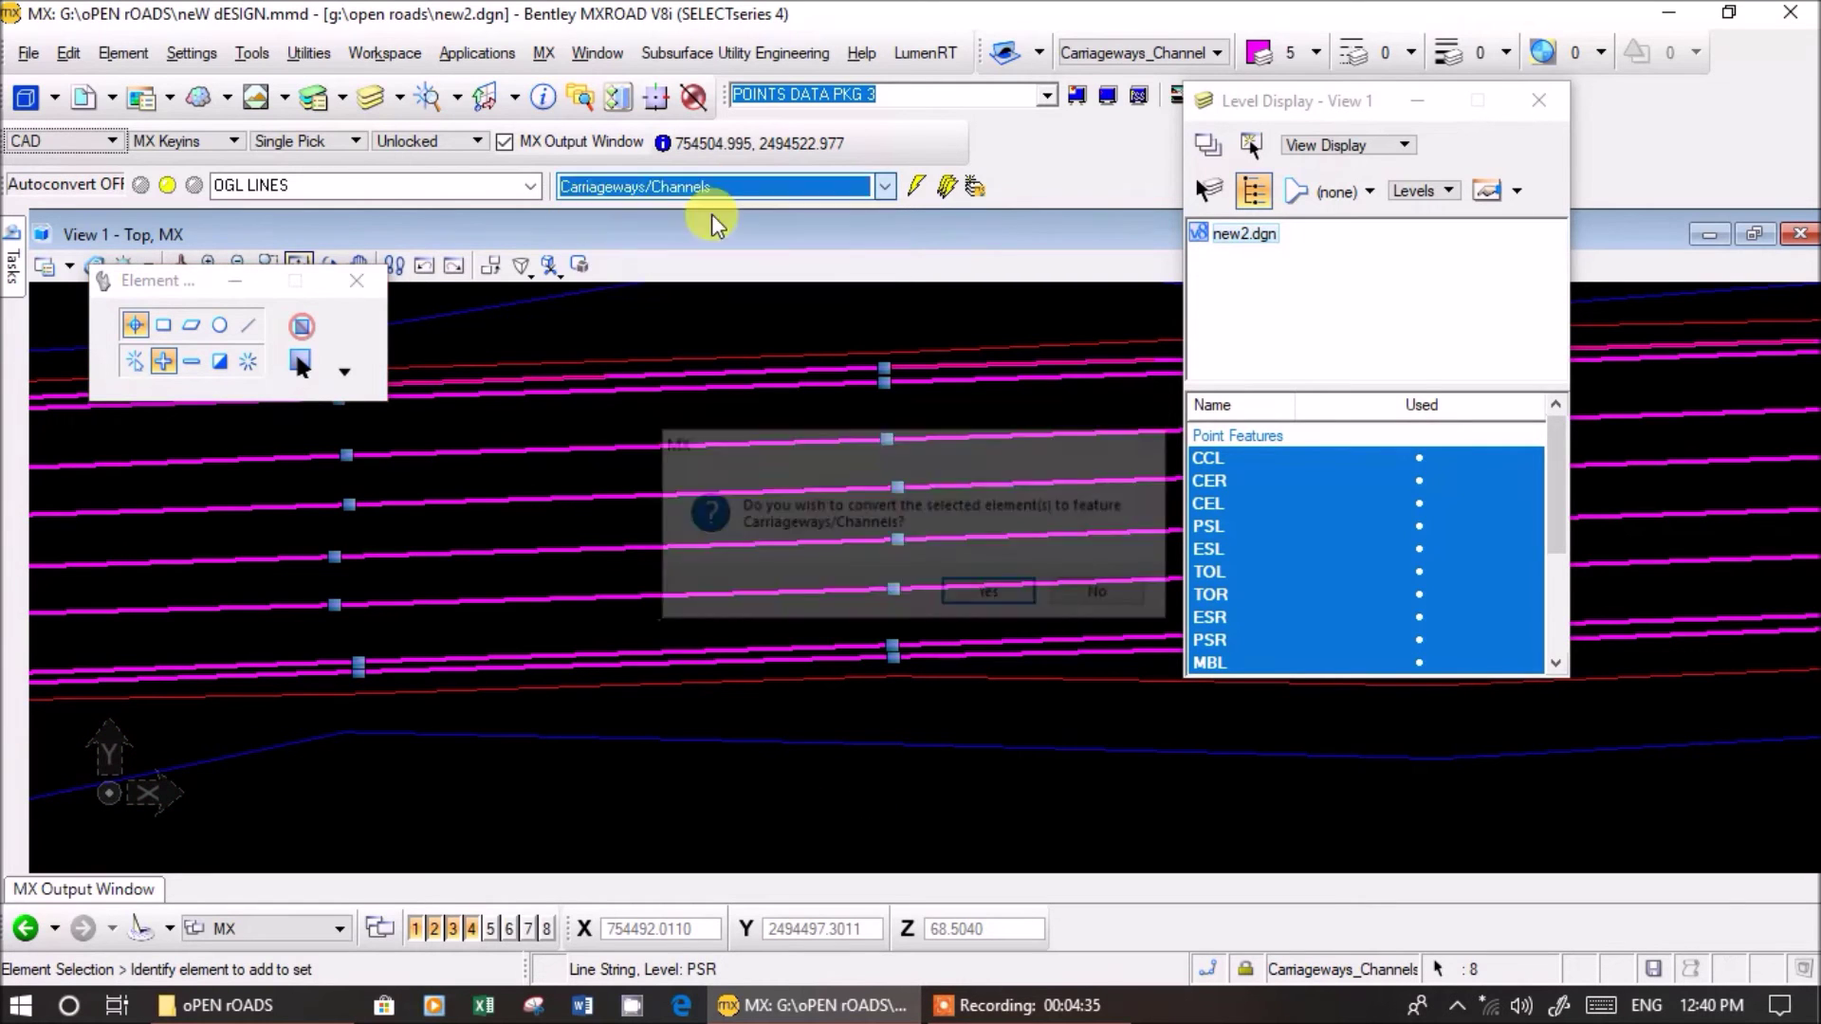
click(987, 596)
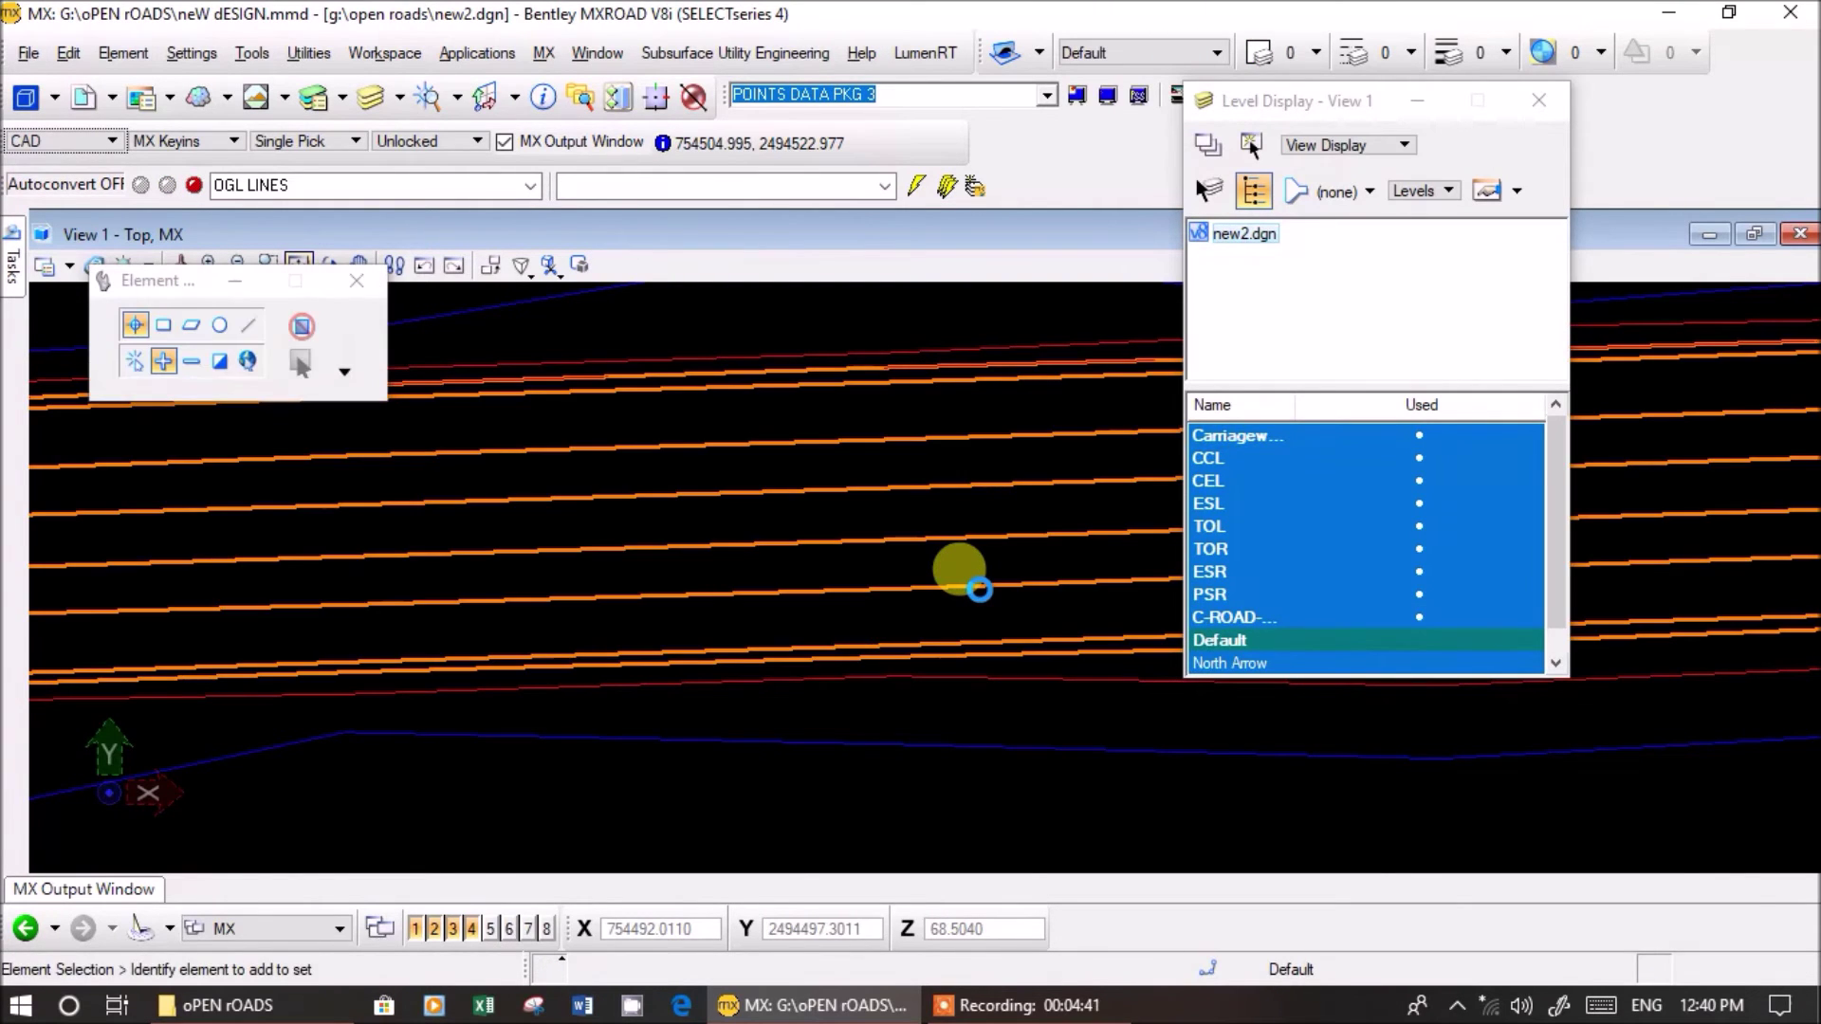
- Make OGL LINES the current model, move the Level Display window aside, and update the view
scroll(939, 351, down, 1)
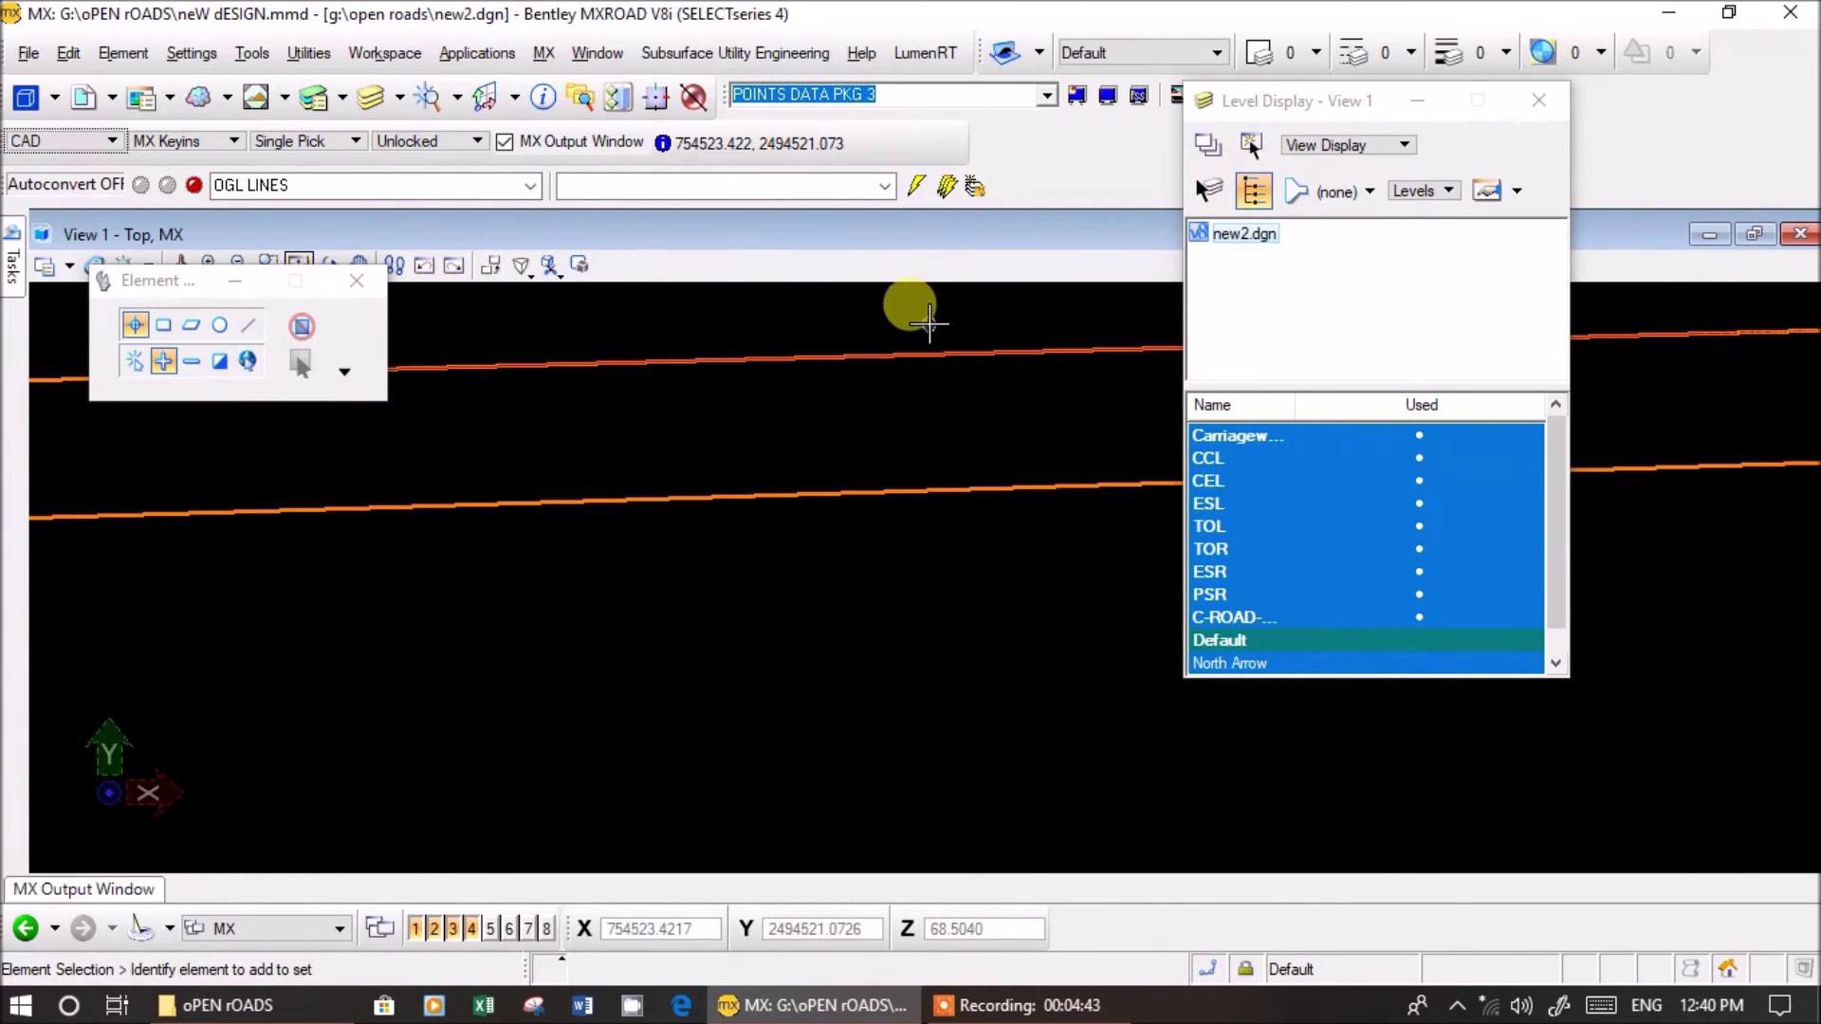
click(1046, 94)
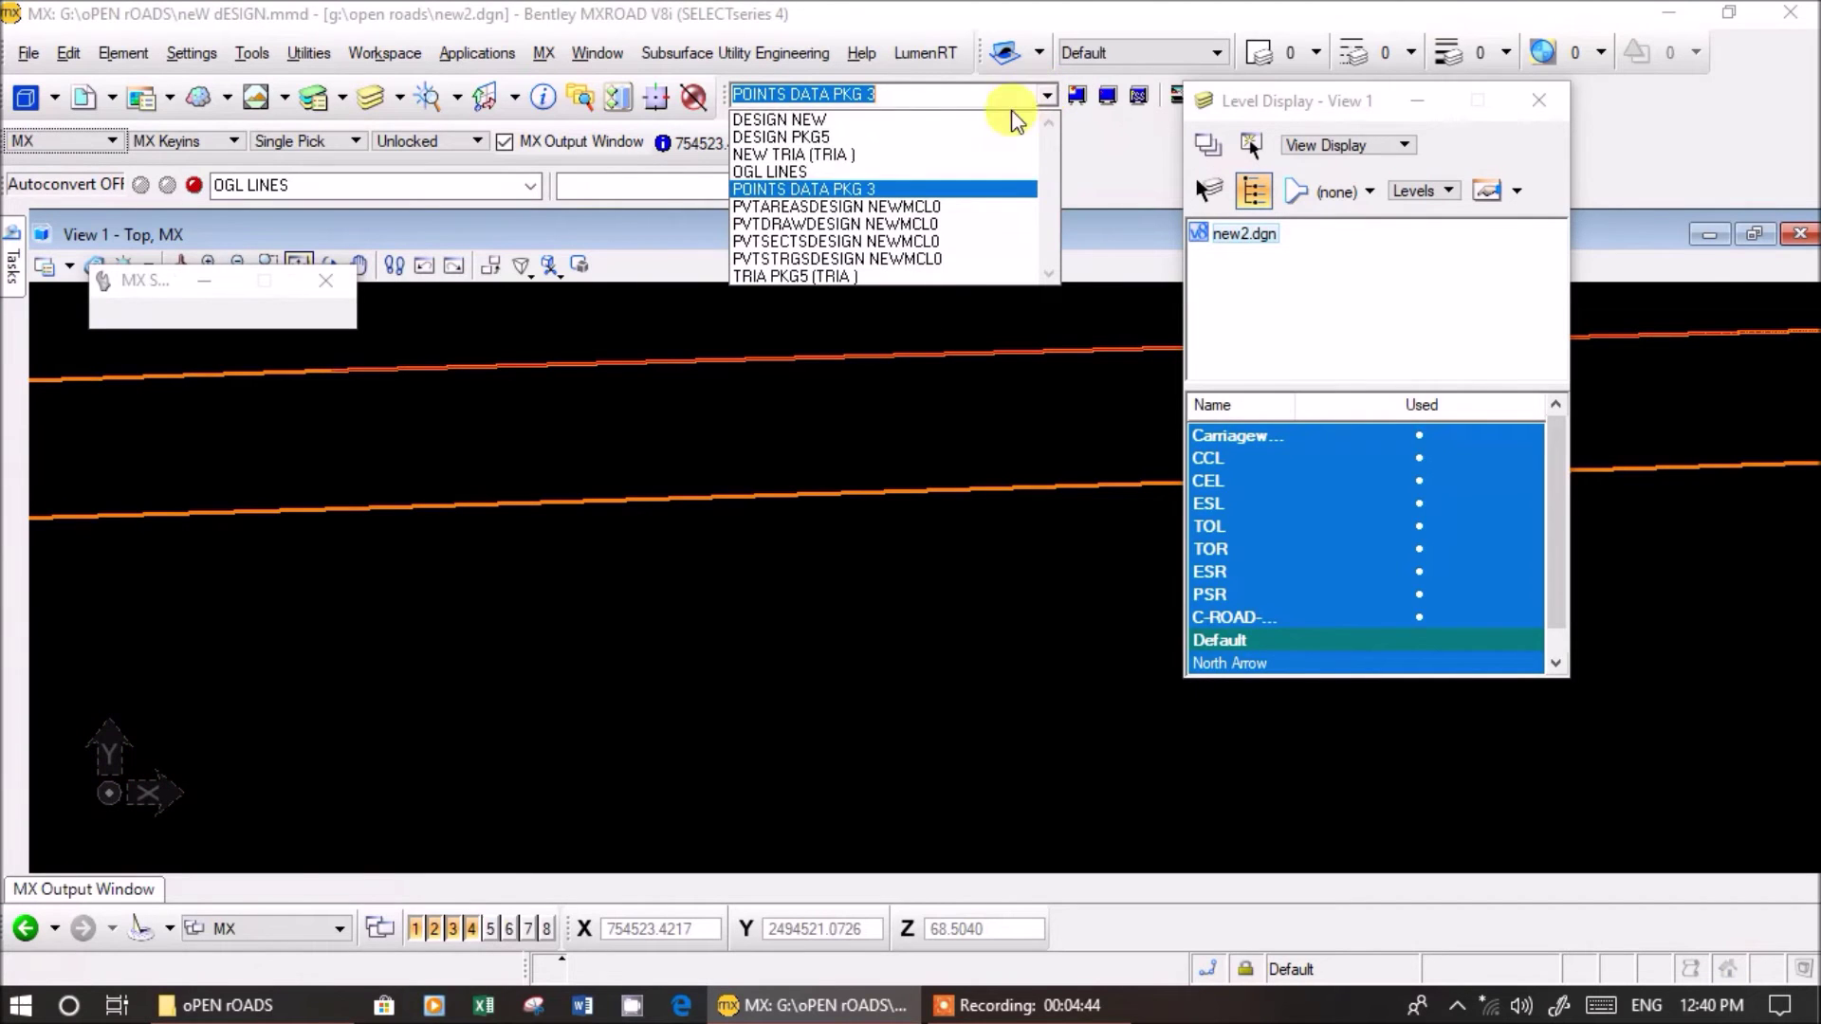
click(908, 177)
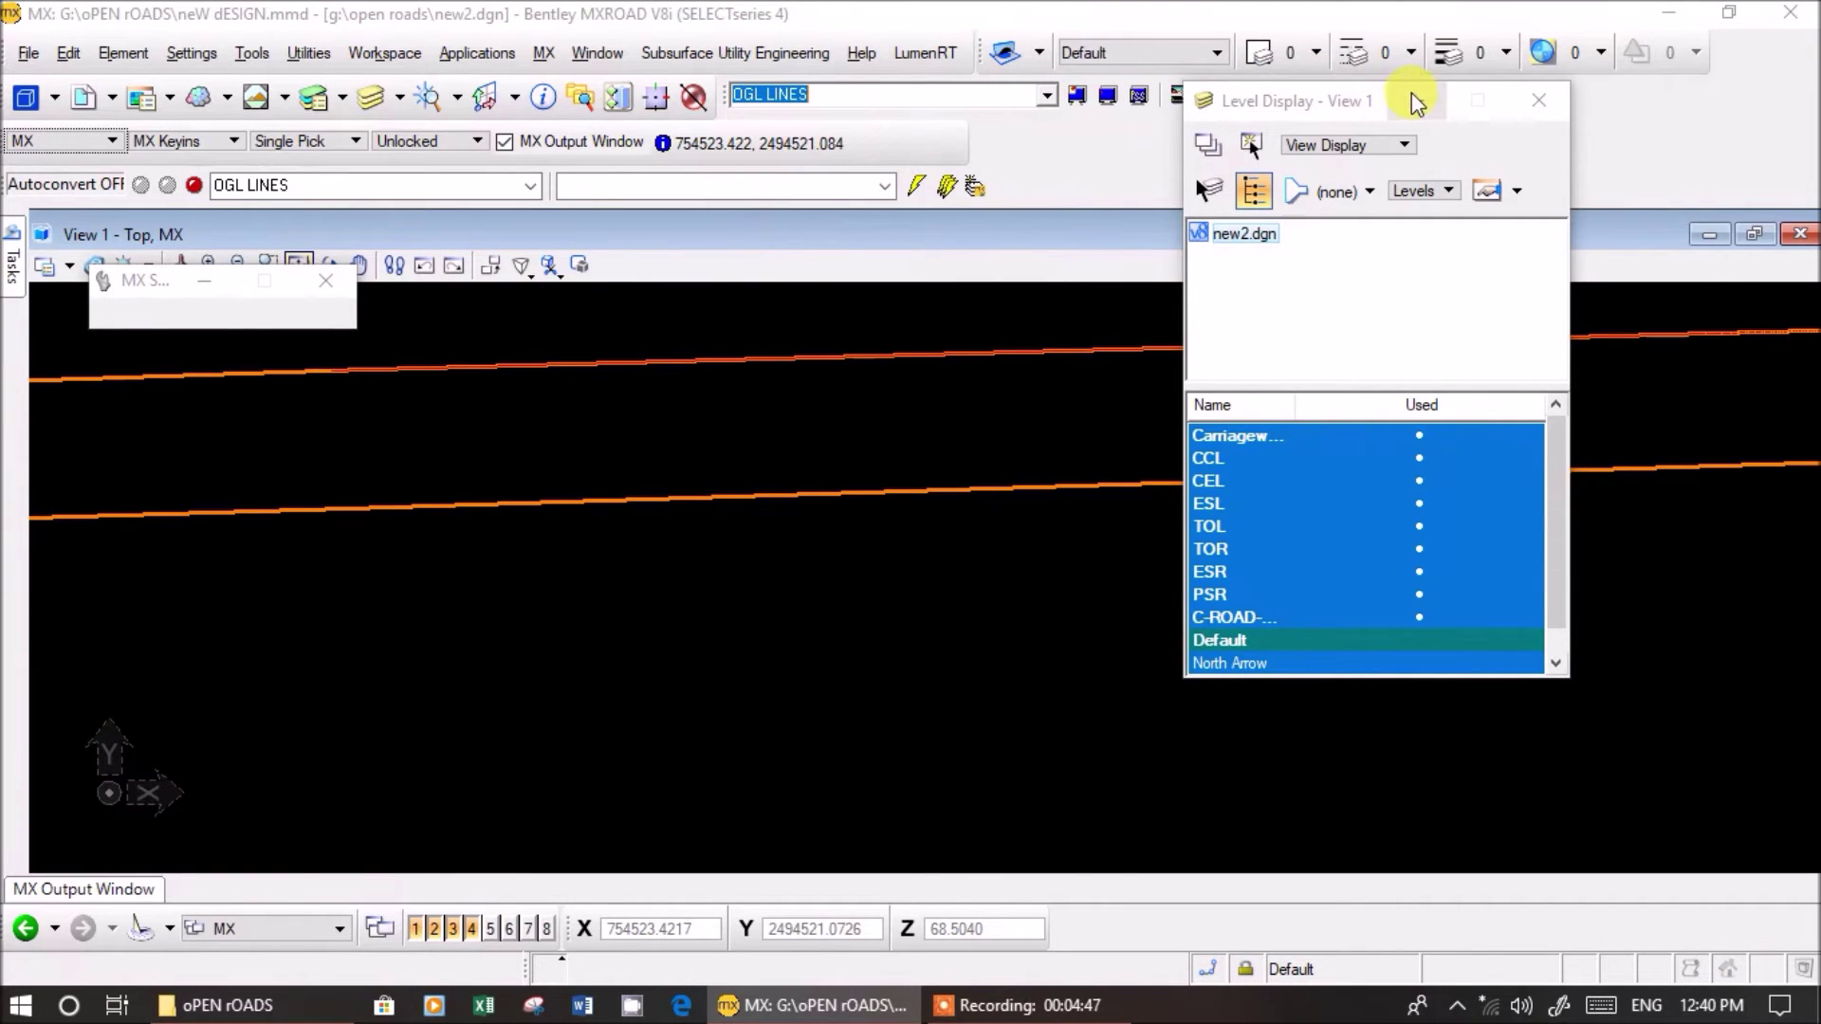
drag(1410, 99, 1433, 210)
drag(1466, 325, 1472, 363)
click(1180, 94)
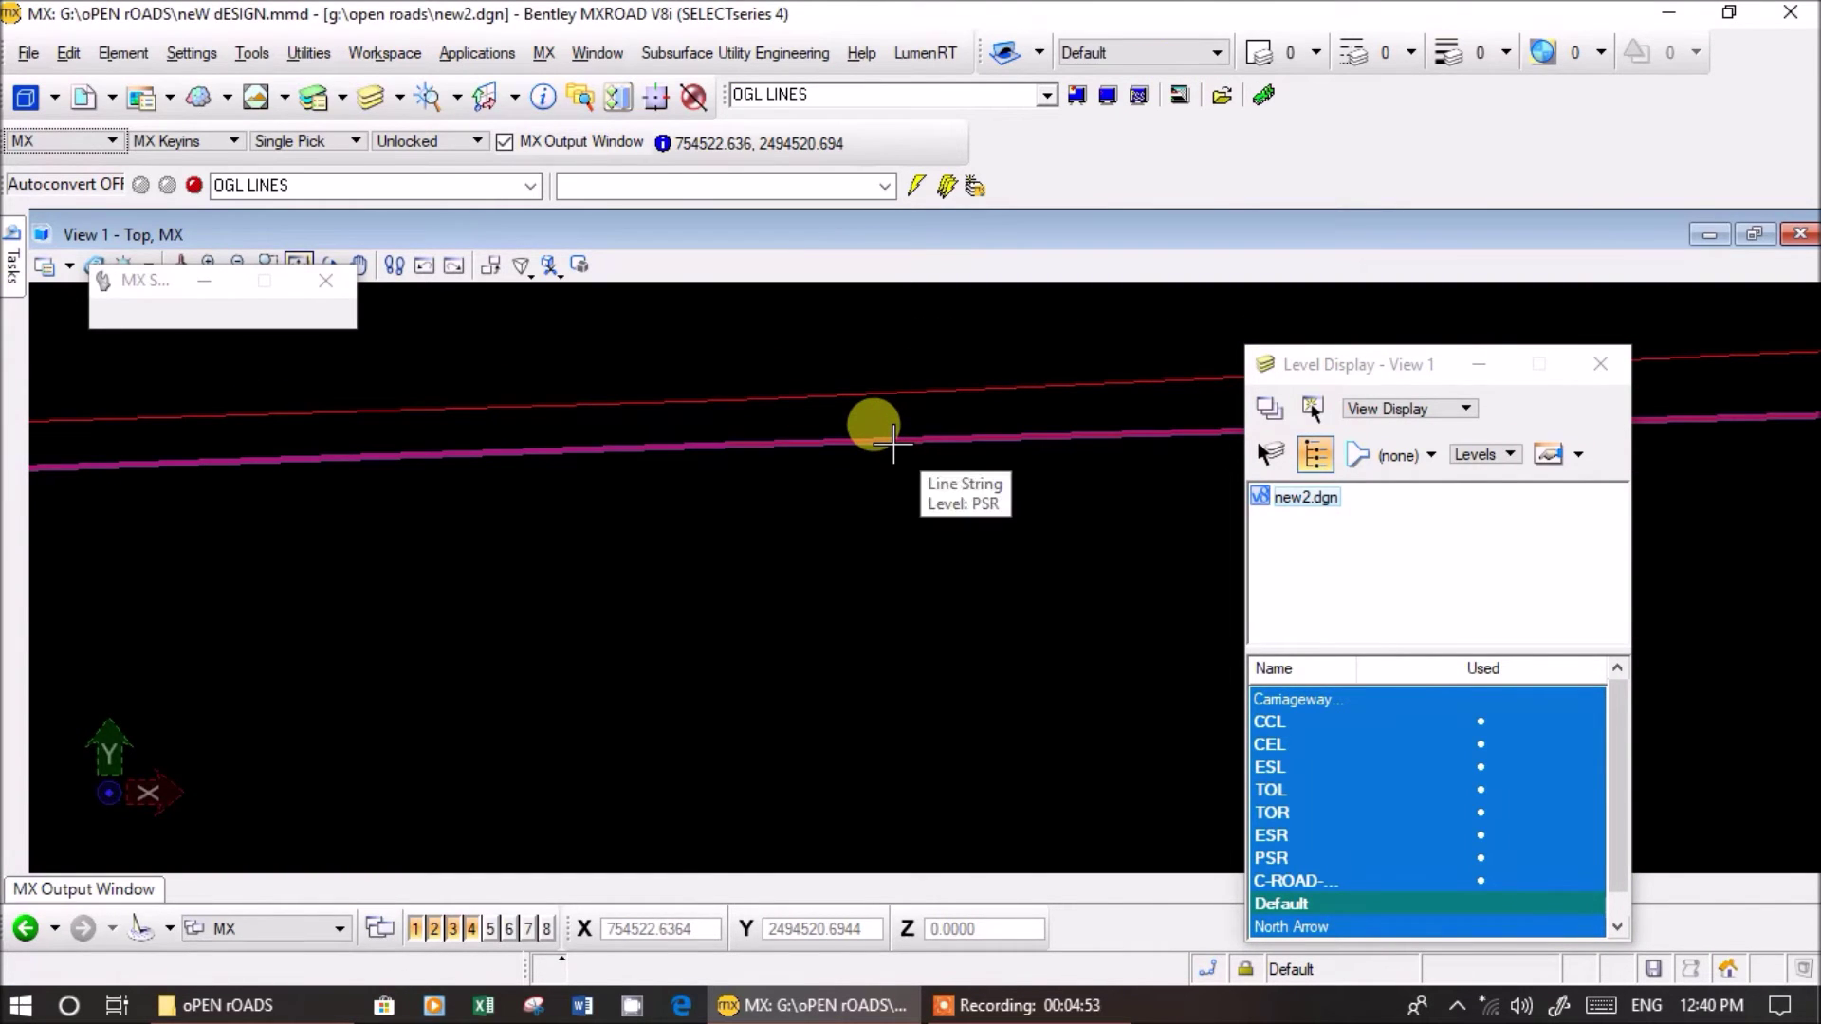
- Convert the PSR line to a Carriageways/Channels feature
right_click(889, 449)
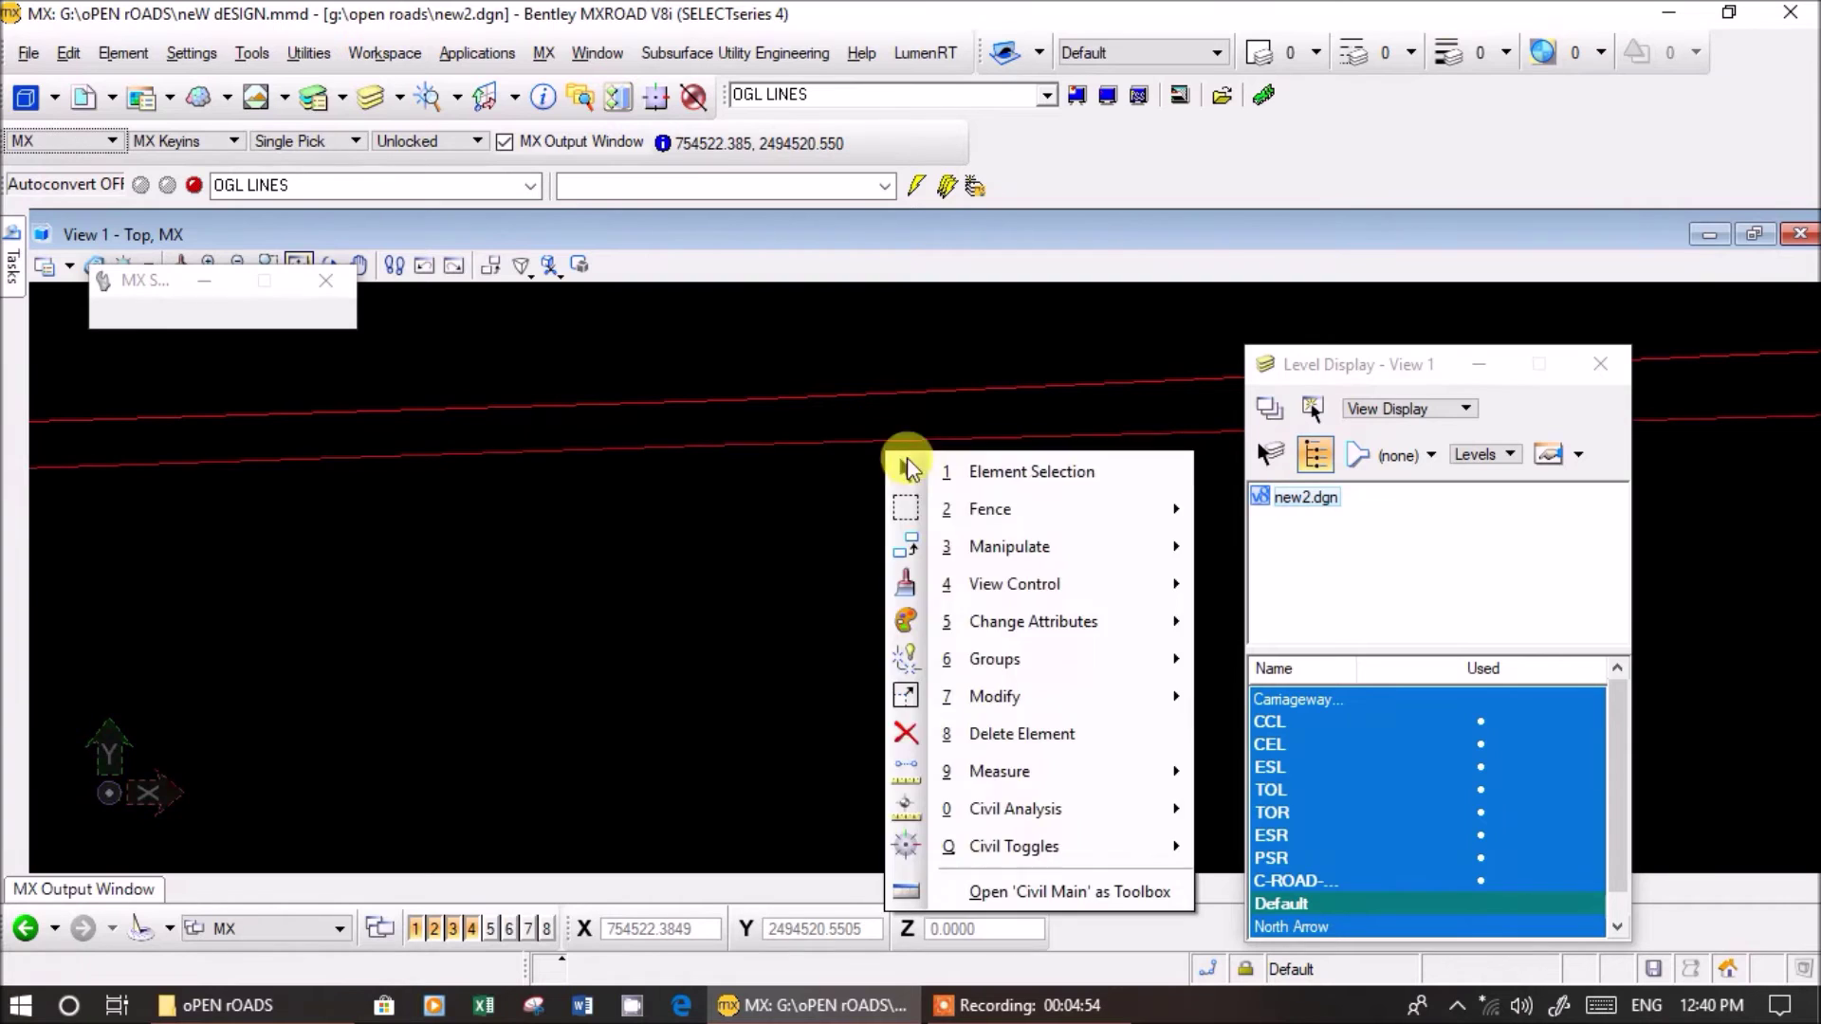
click(965, 488)
click(885, 438)
click(721, 186)
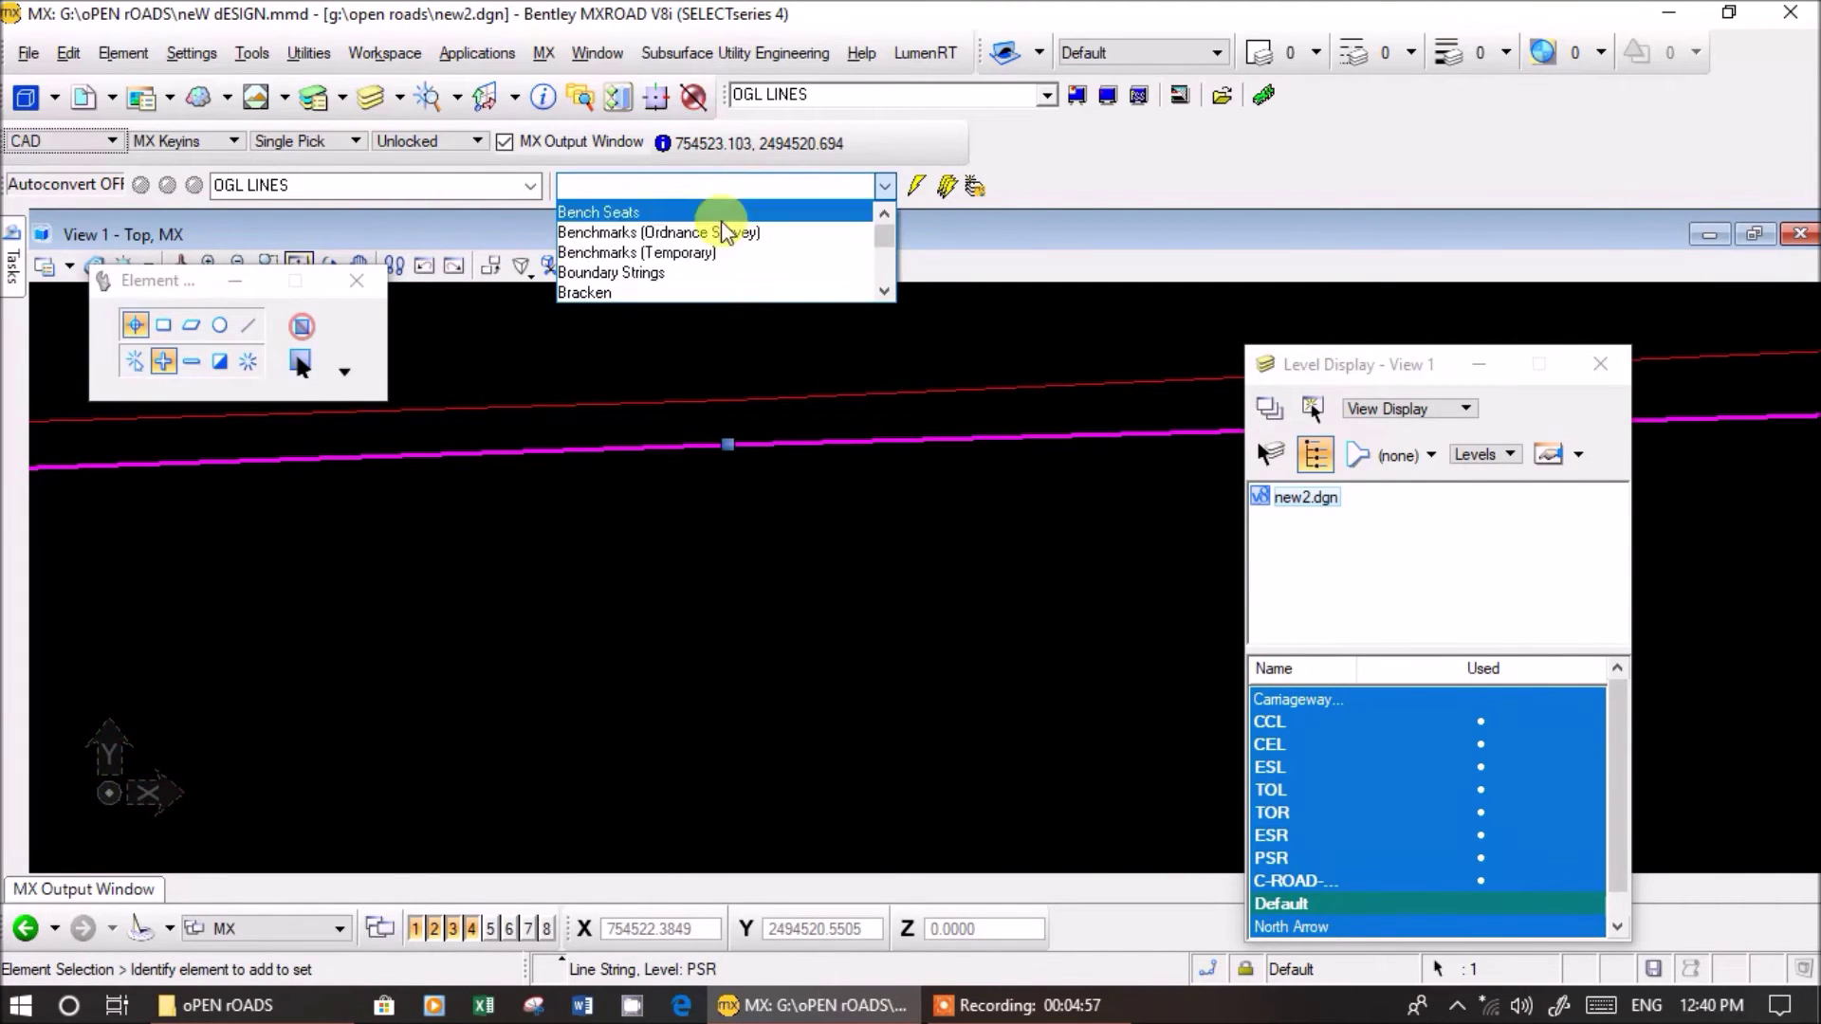
scroll(692, 272, down, 2)
click(678, 294)
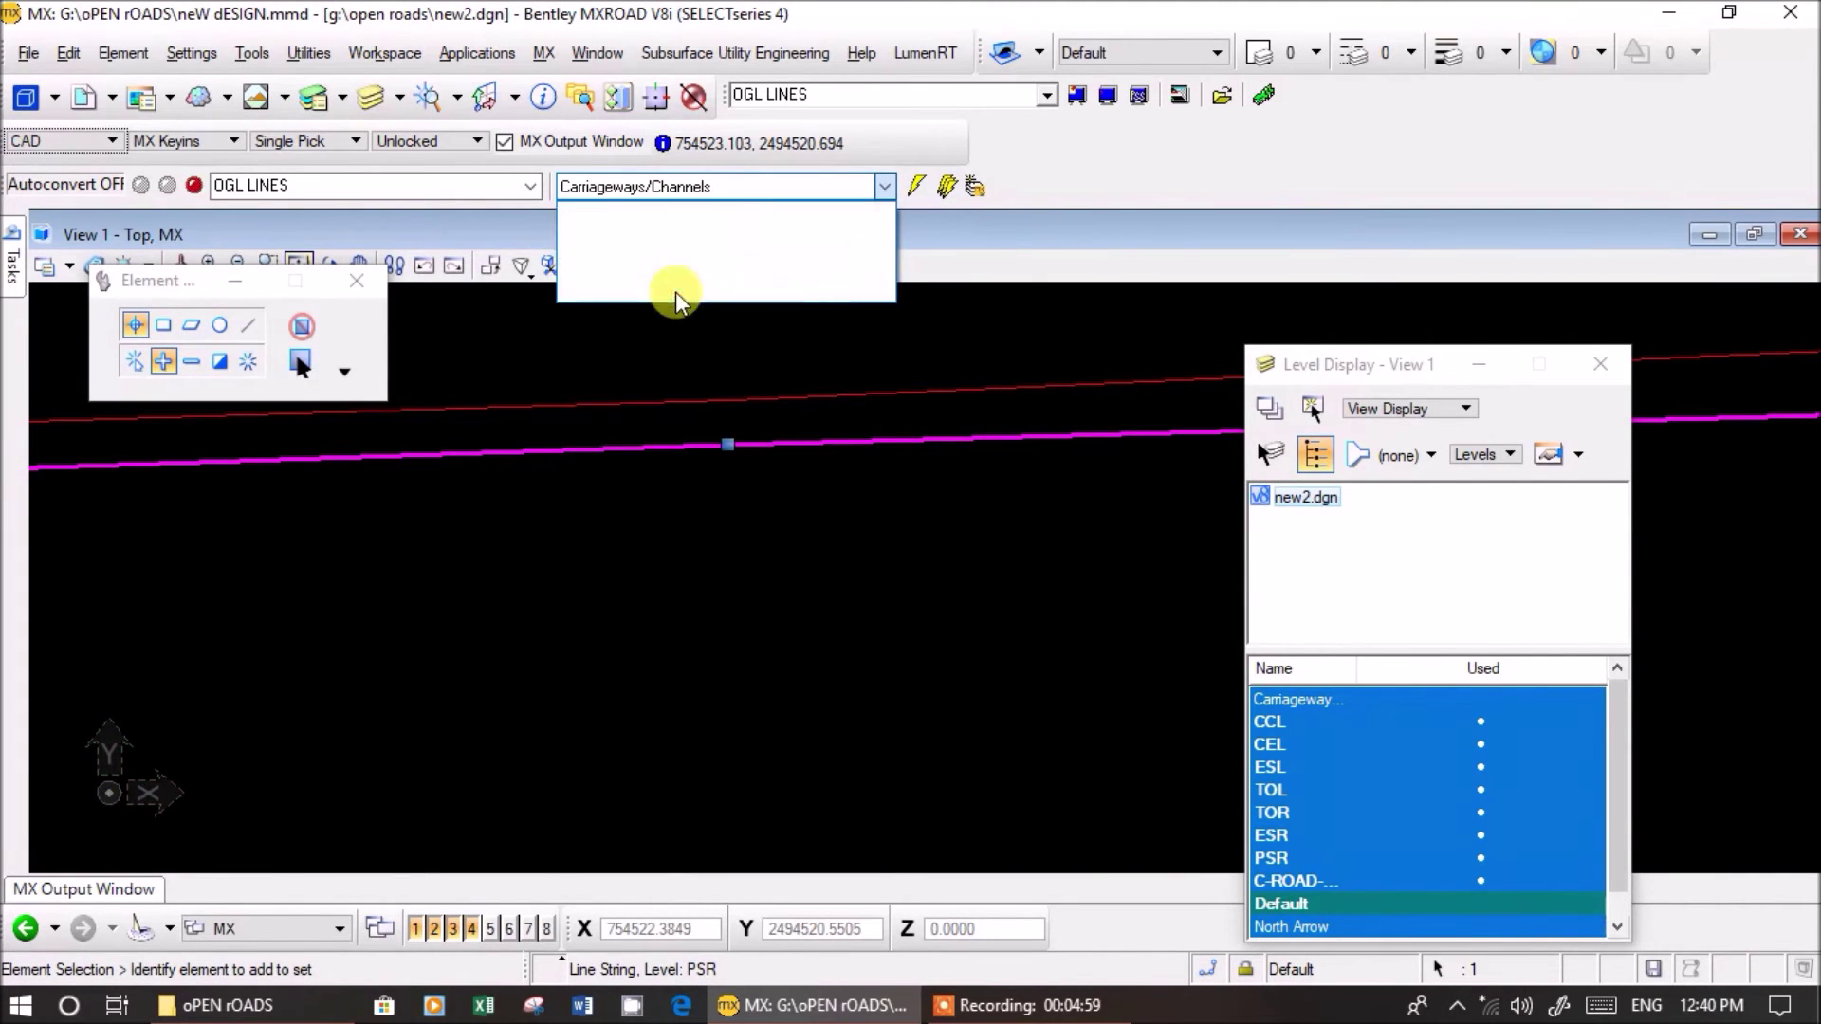
click(751, 418)
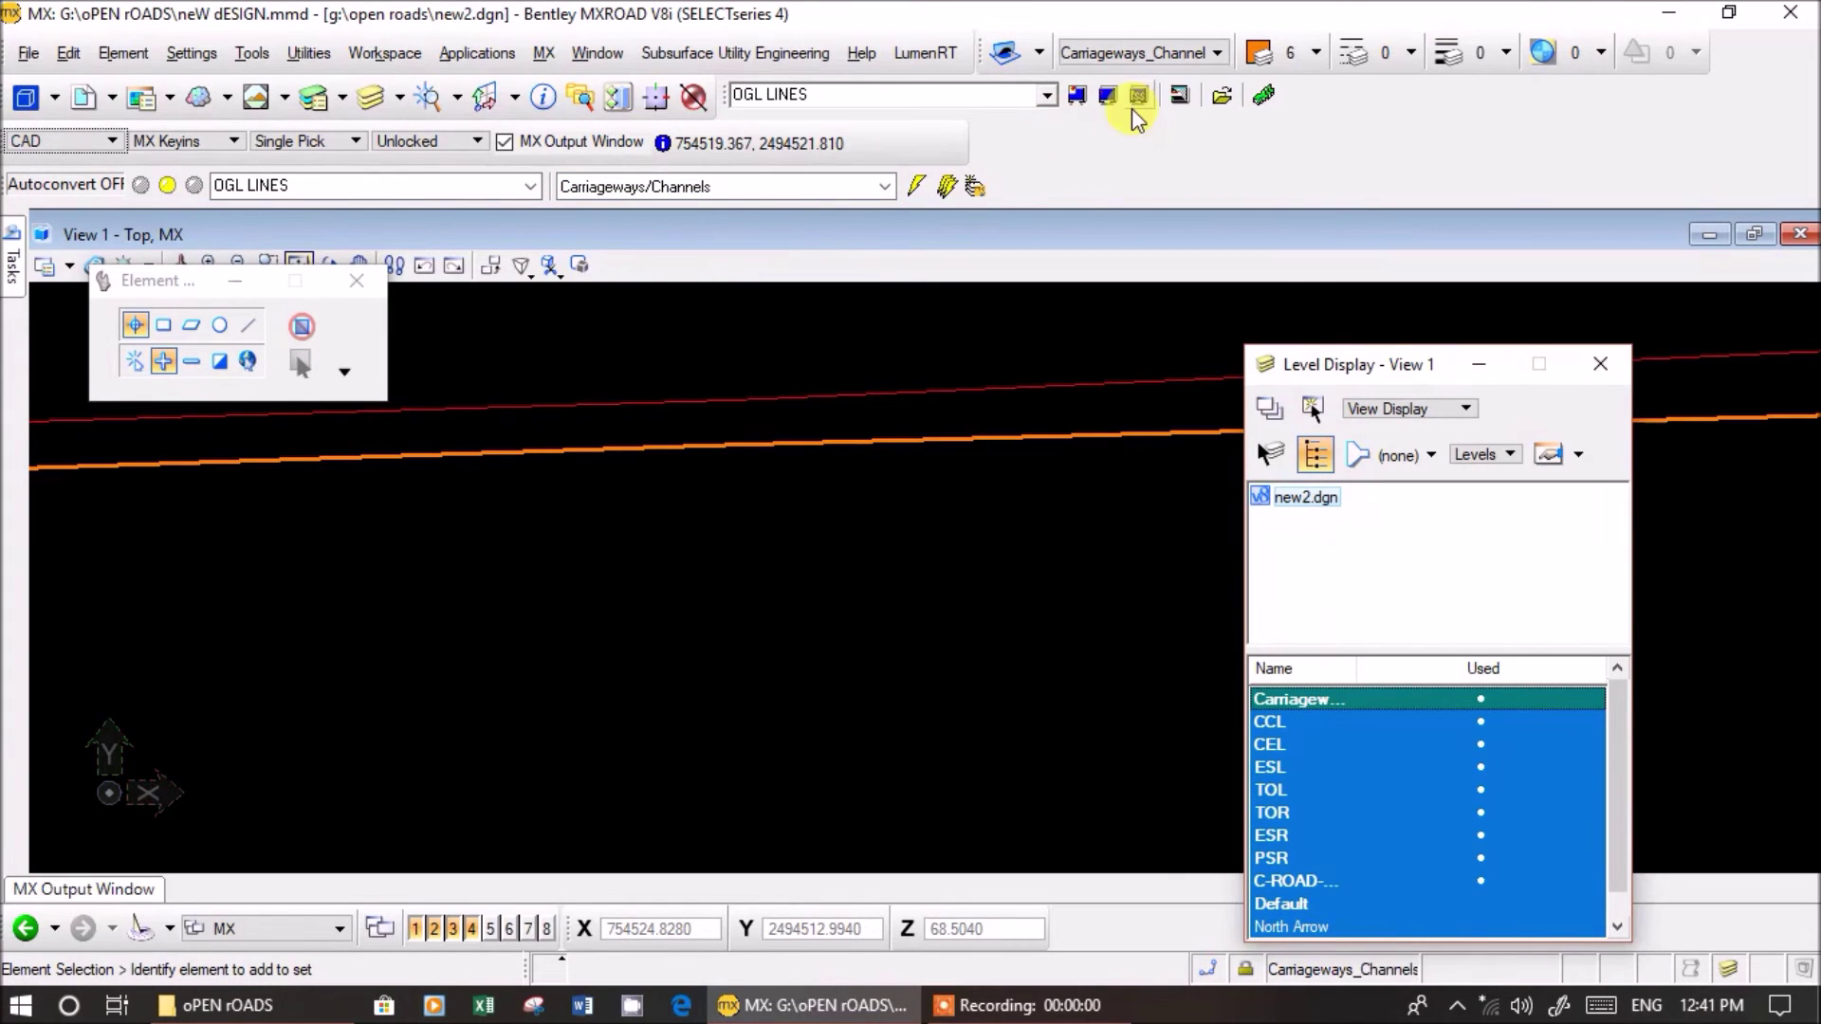
click(1182, 99)
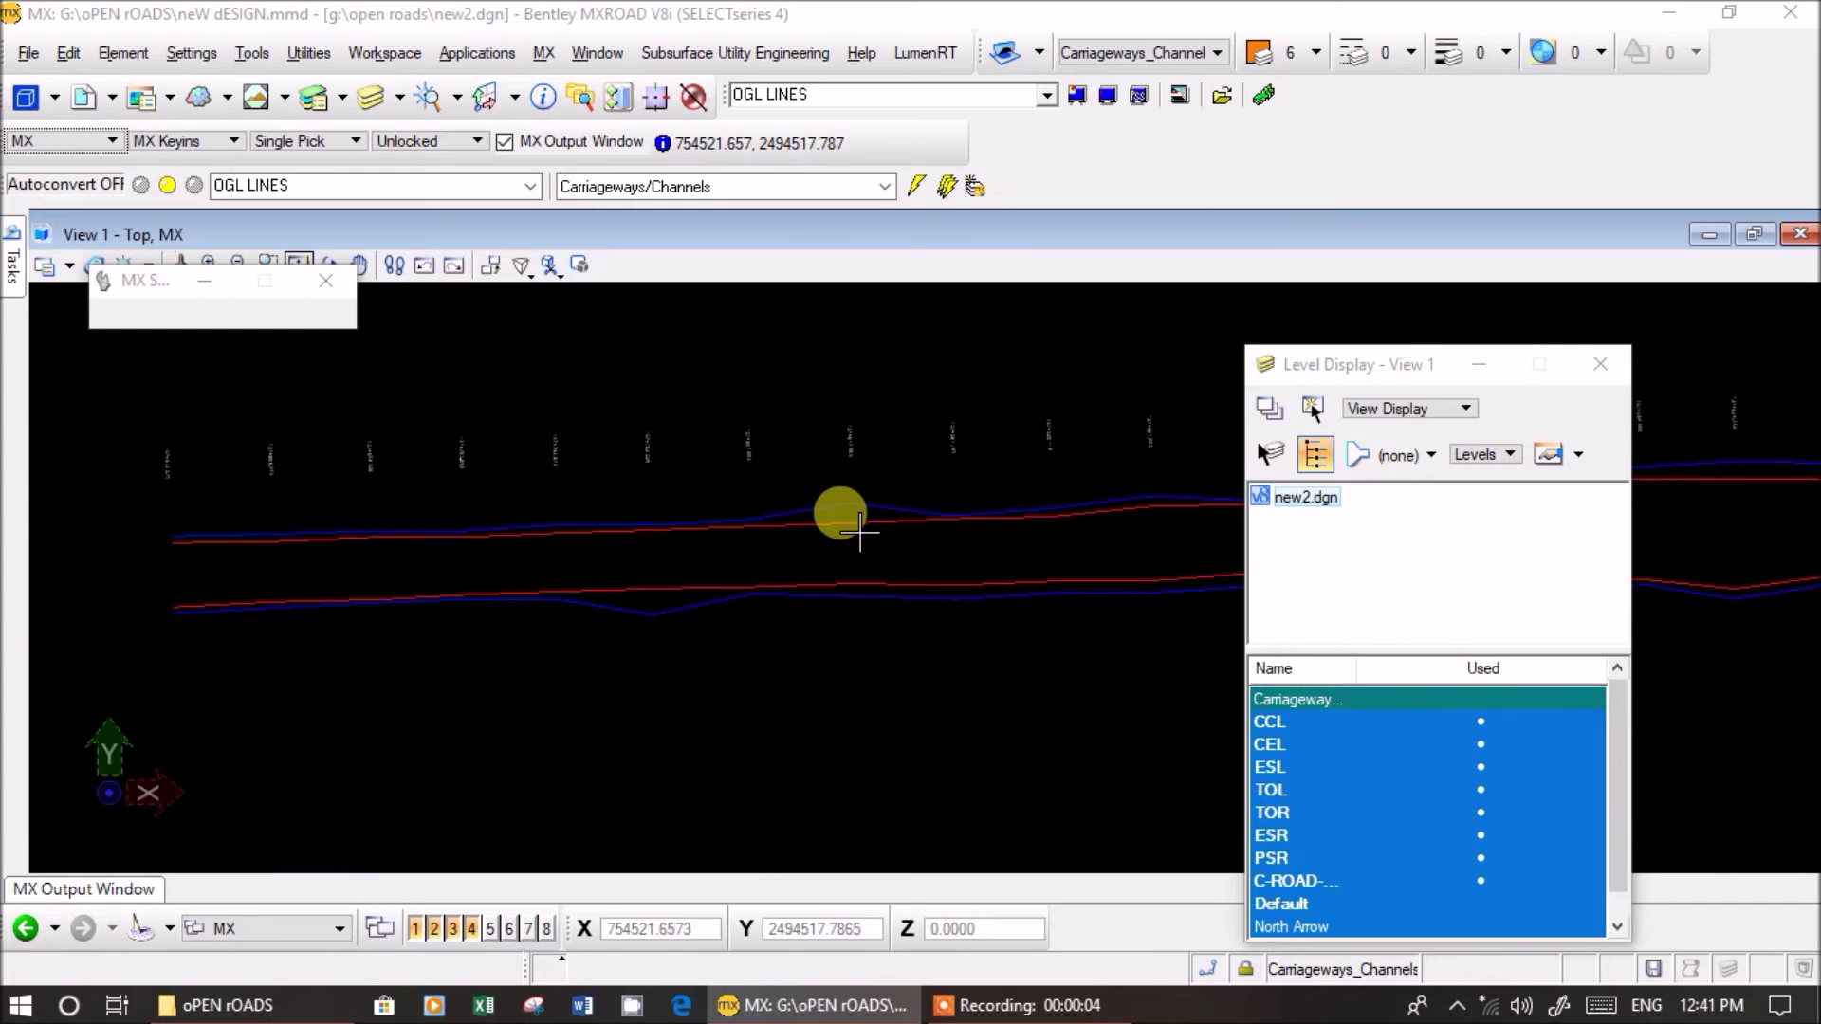
- Block-select the four remaining road lines and convert them to Earthworks (General) features
right_click(834, 582)
click(980, 538)
drag(957, 715, 853, 426)
click(706, 194)
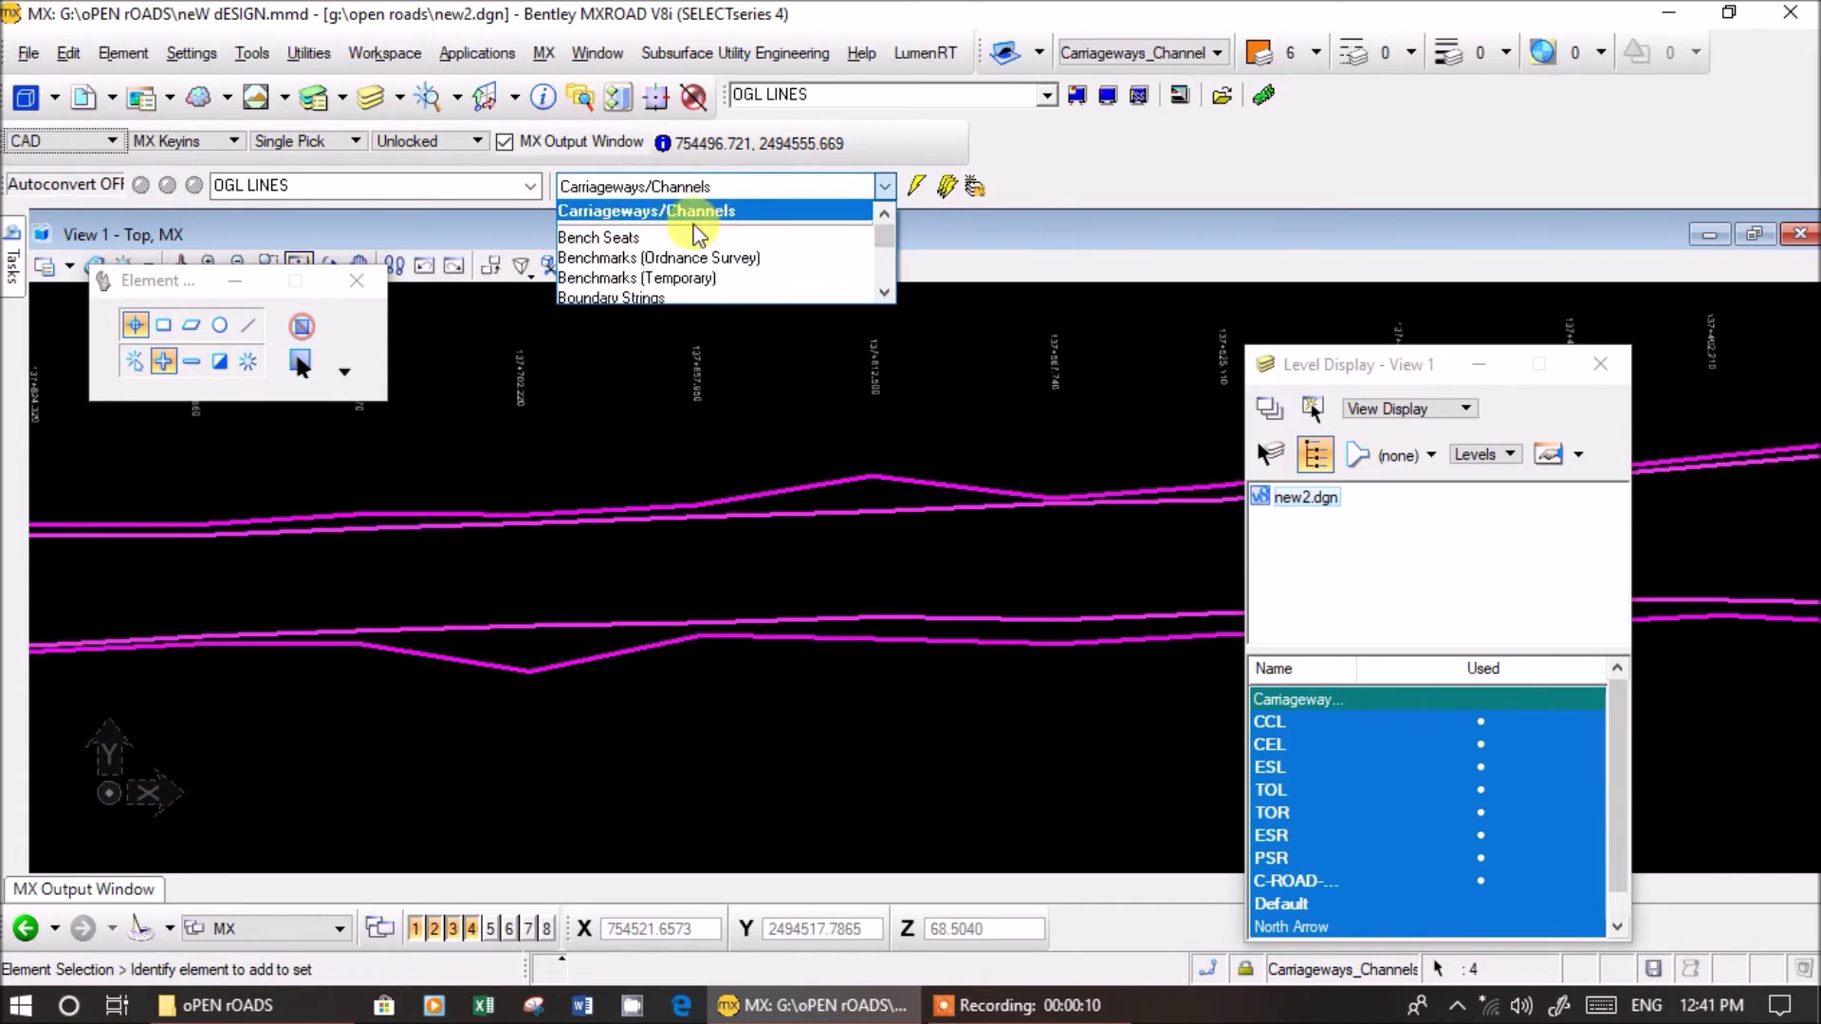
scroll(691, 241, down, 3)
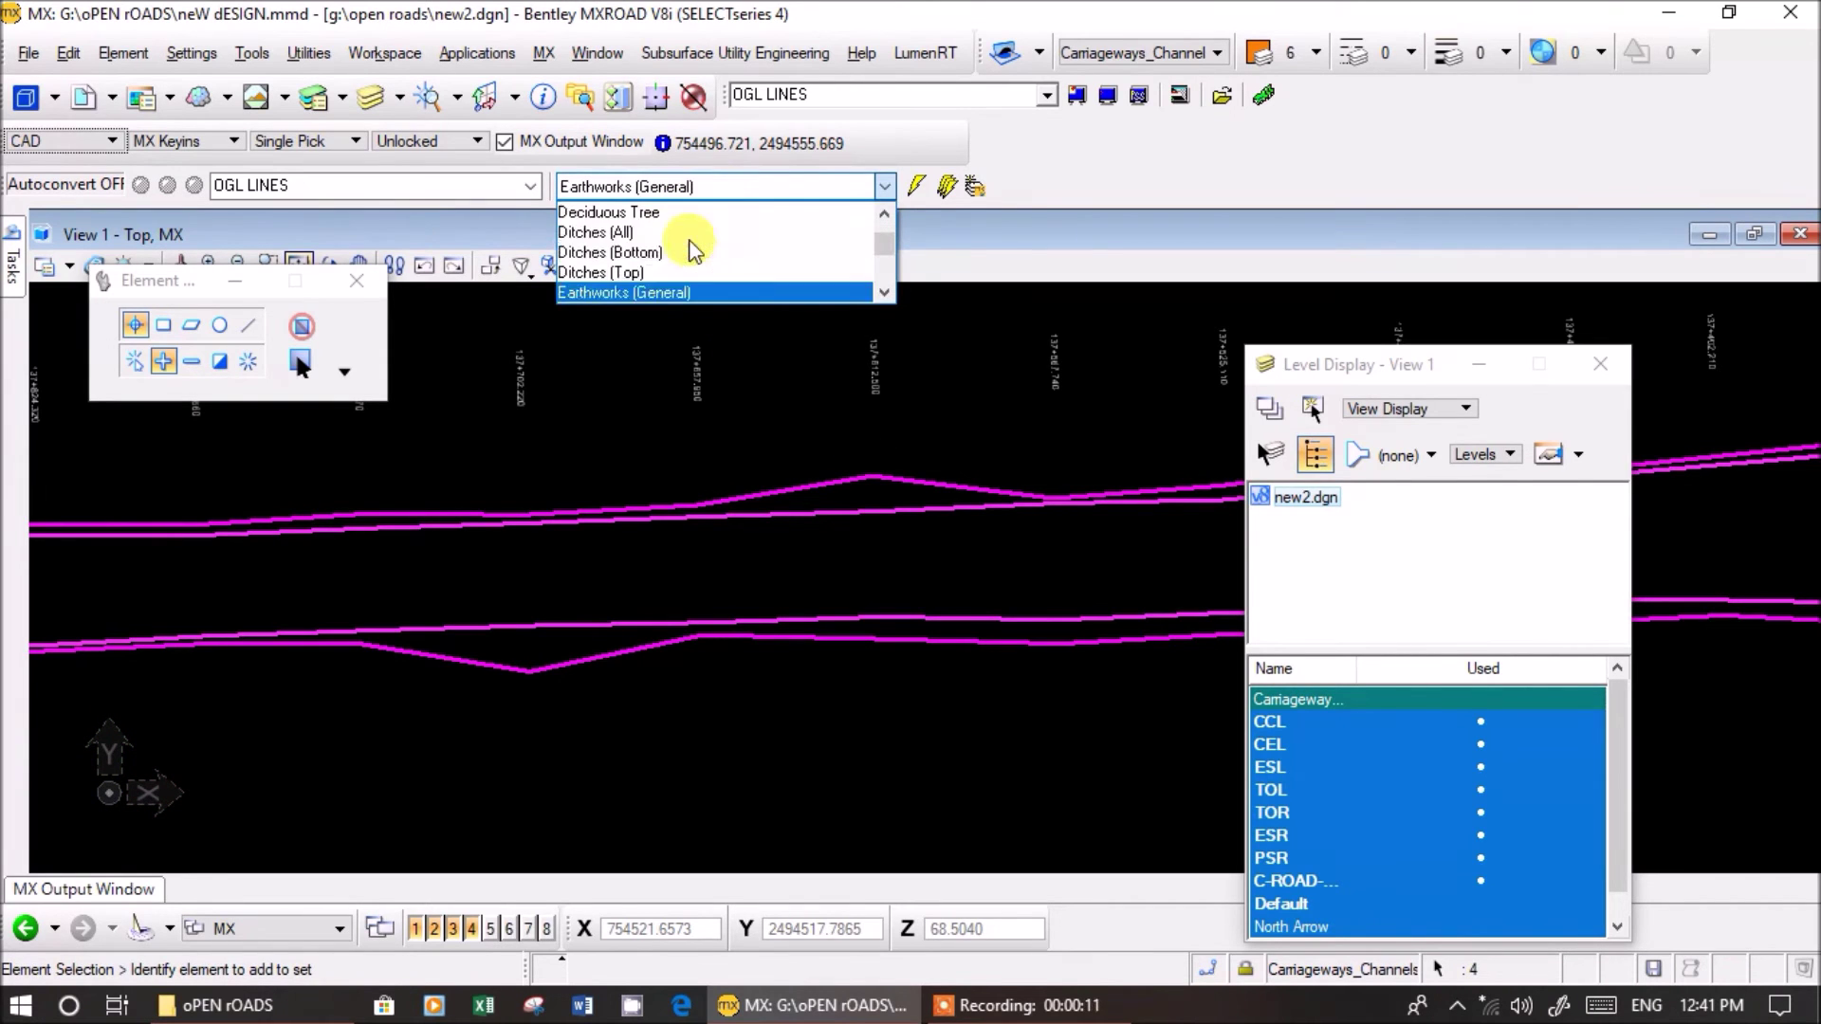
click(668, 294)
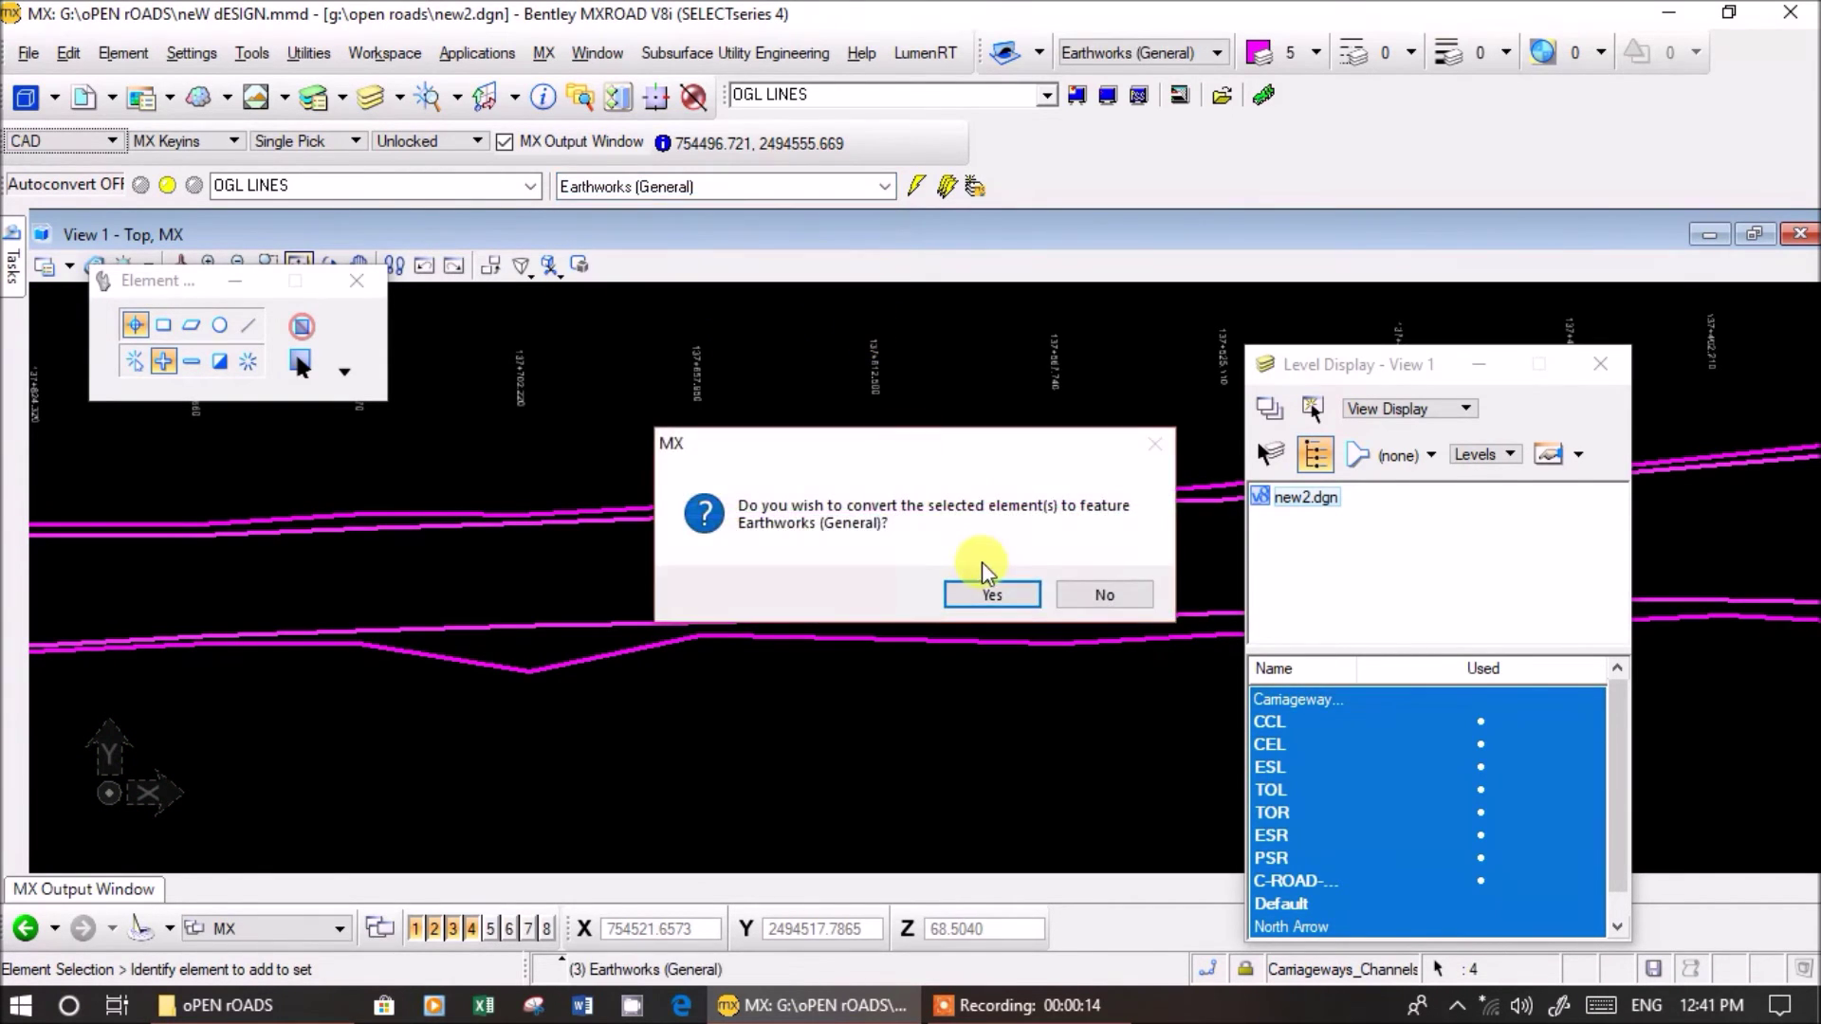
click(986, 594)
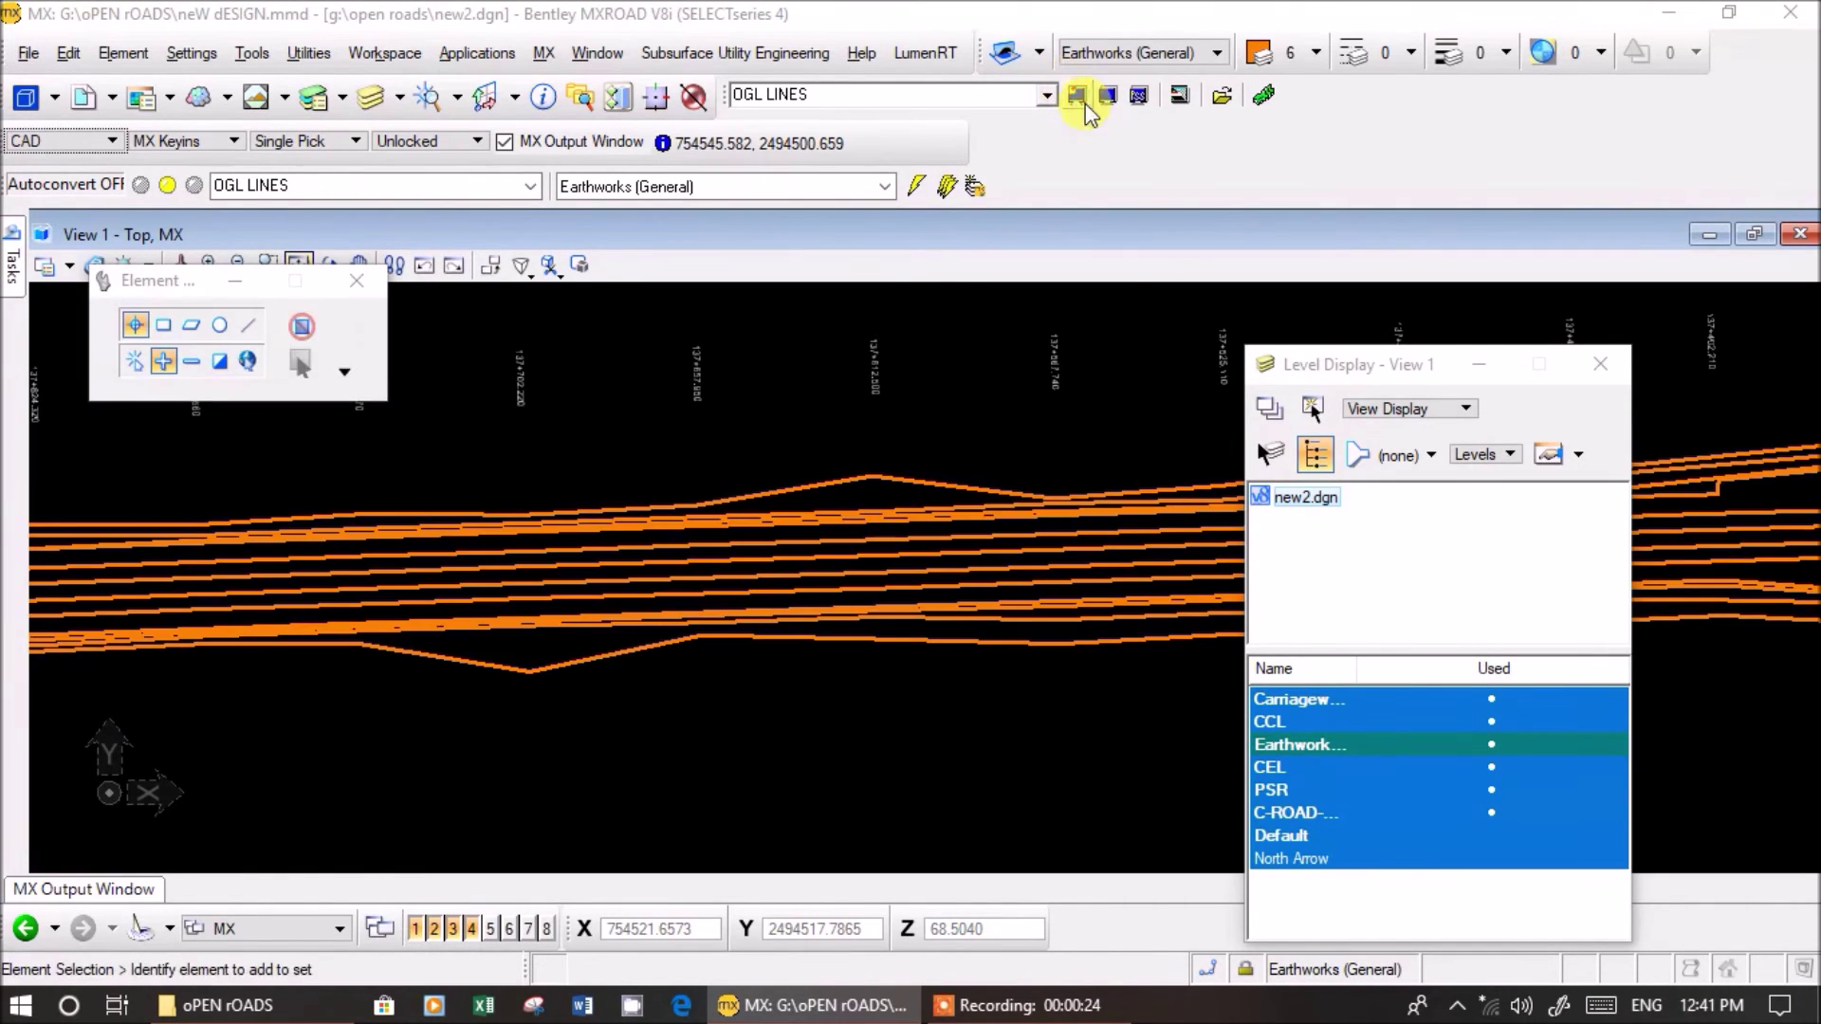
- Redisplay the OGL LINES model strings and close the element selection tools
click(1076, 95)
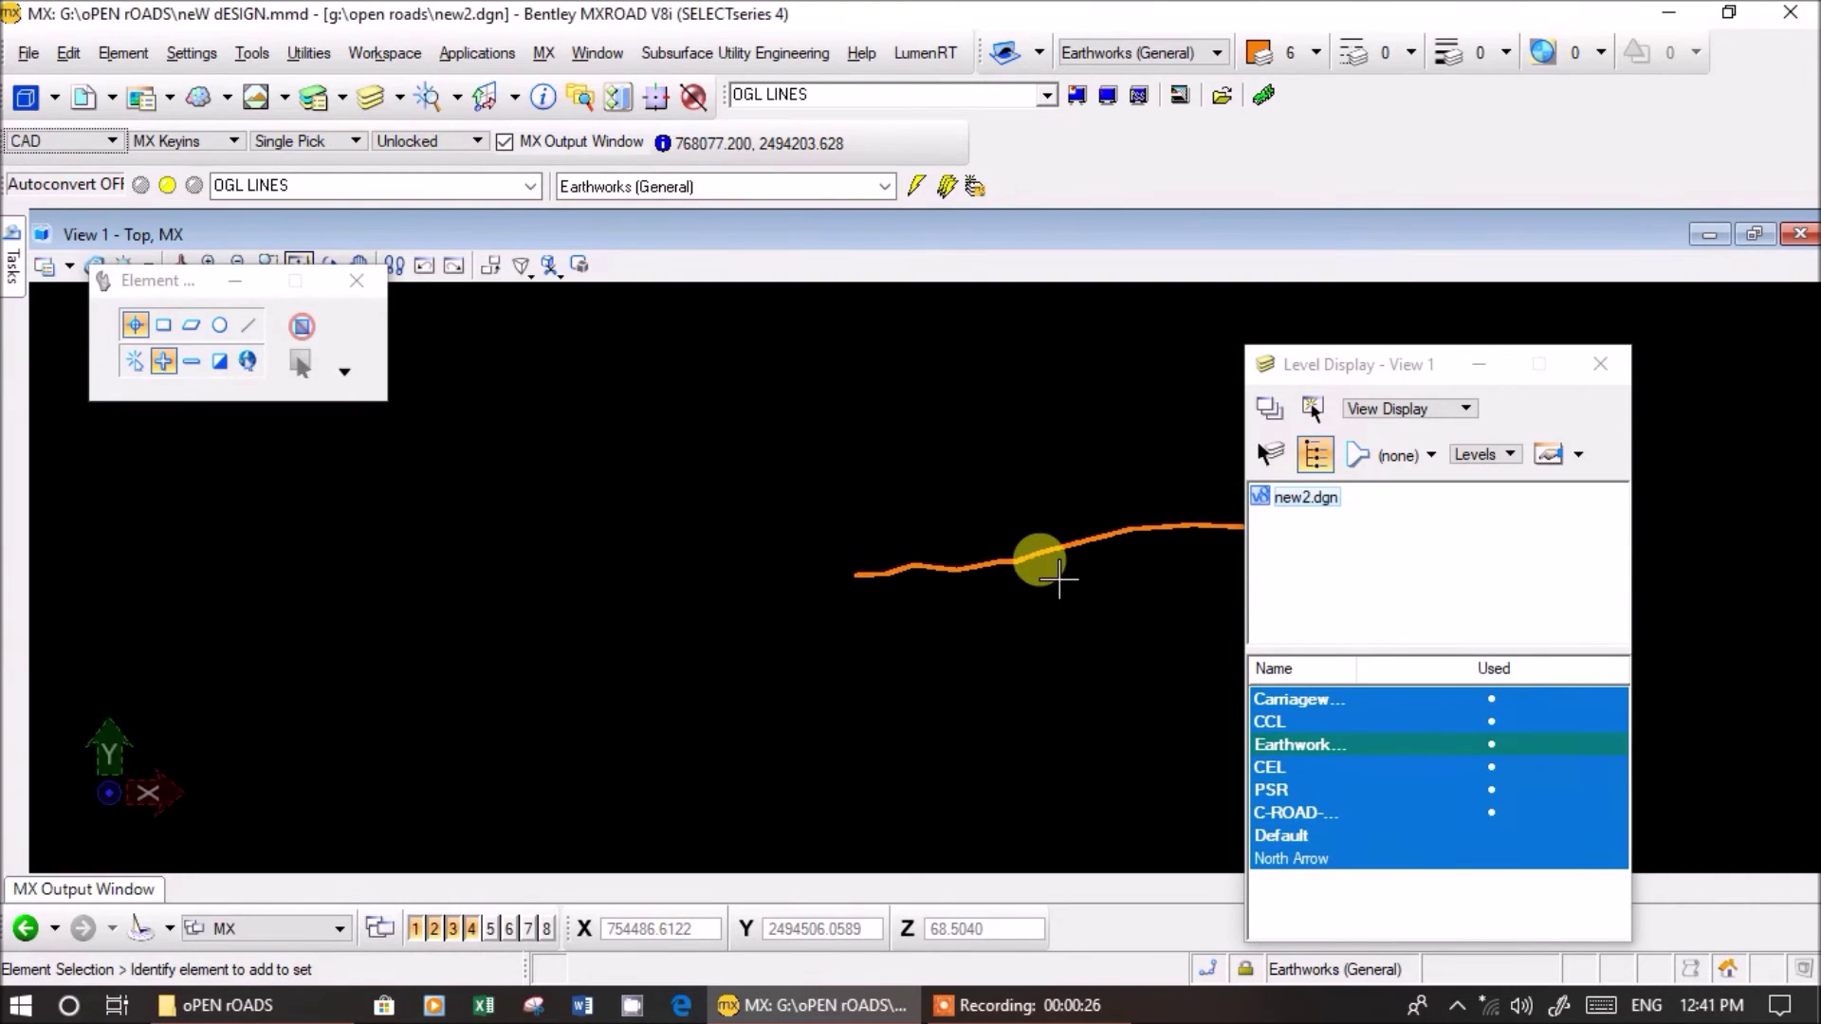
scroll(664, 607, down, 2)
scroll(772, 569, up, 5)
scroll(744, 595, up, 4)
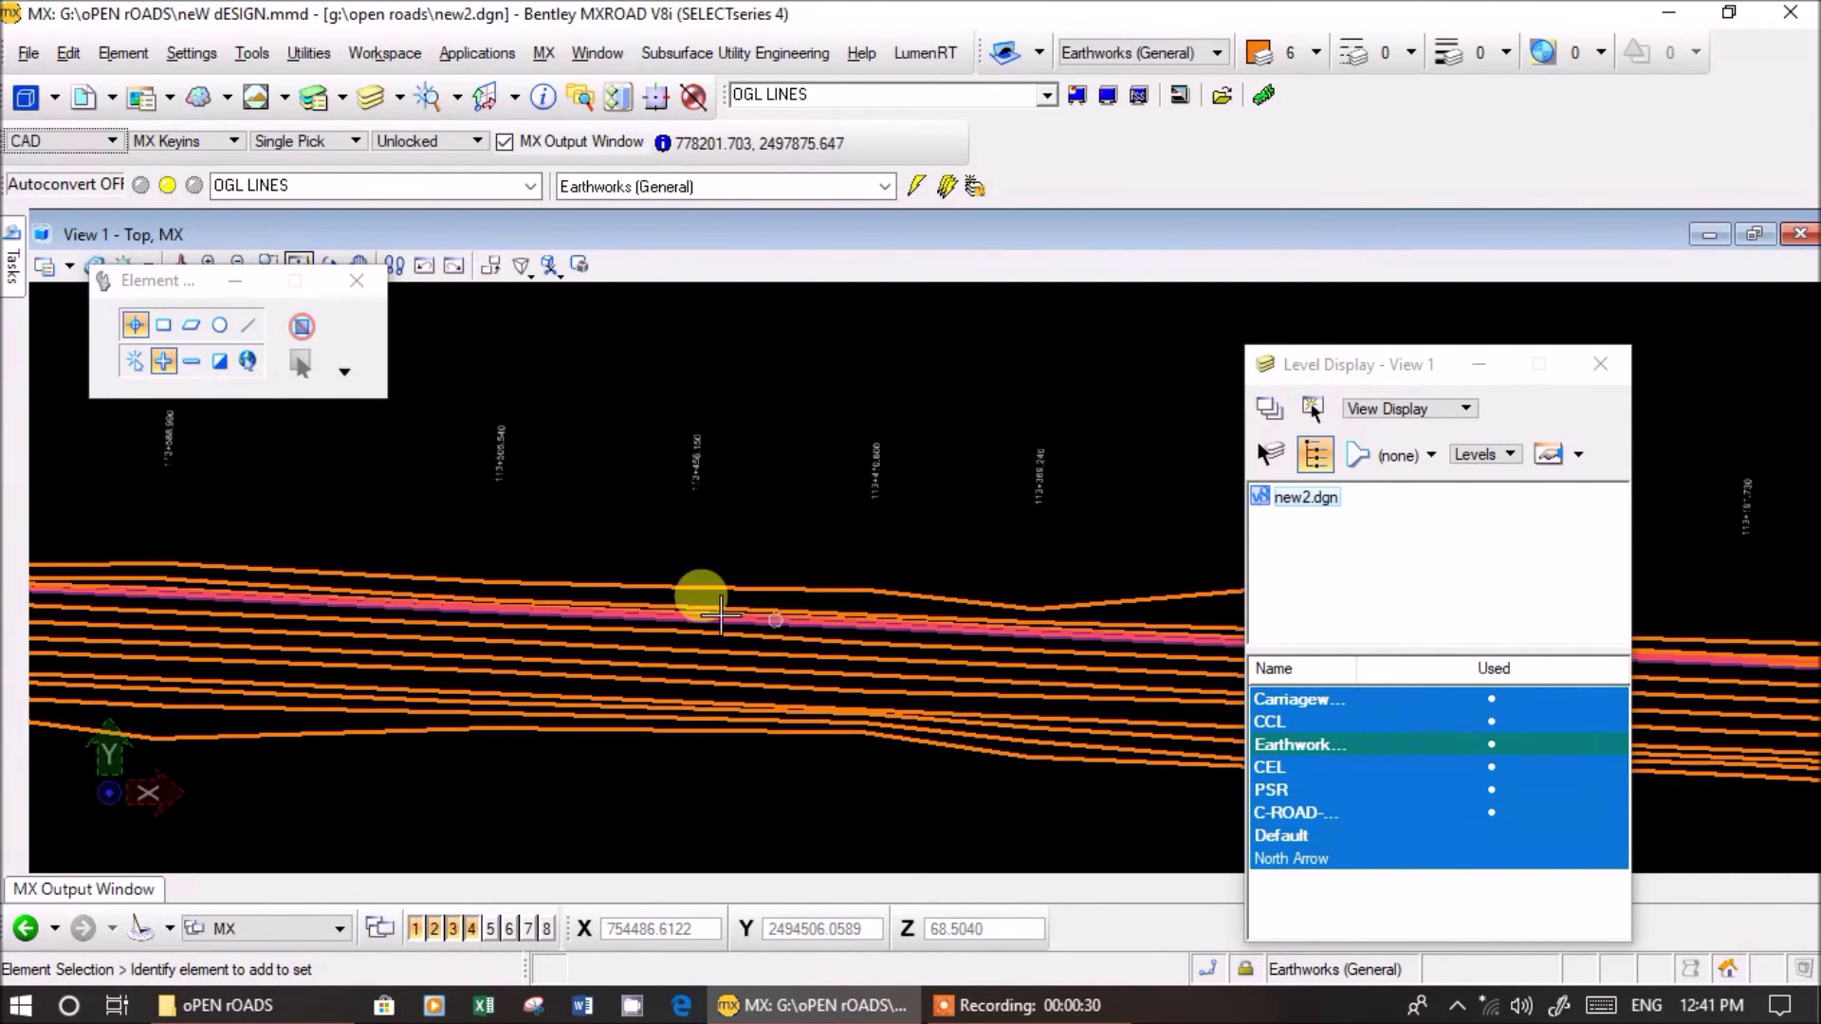
click(366, 282)
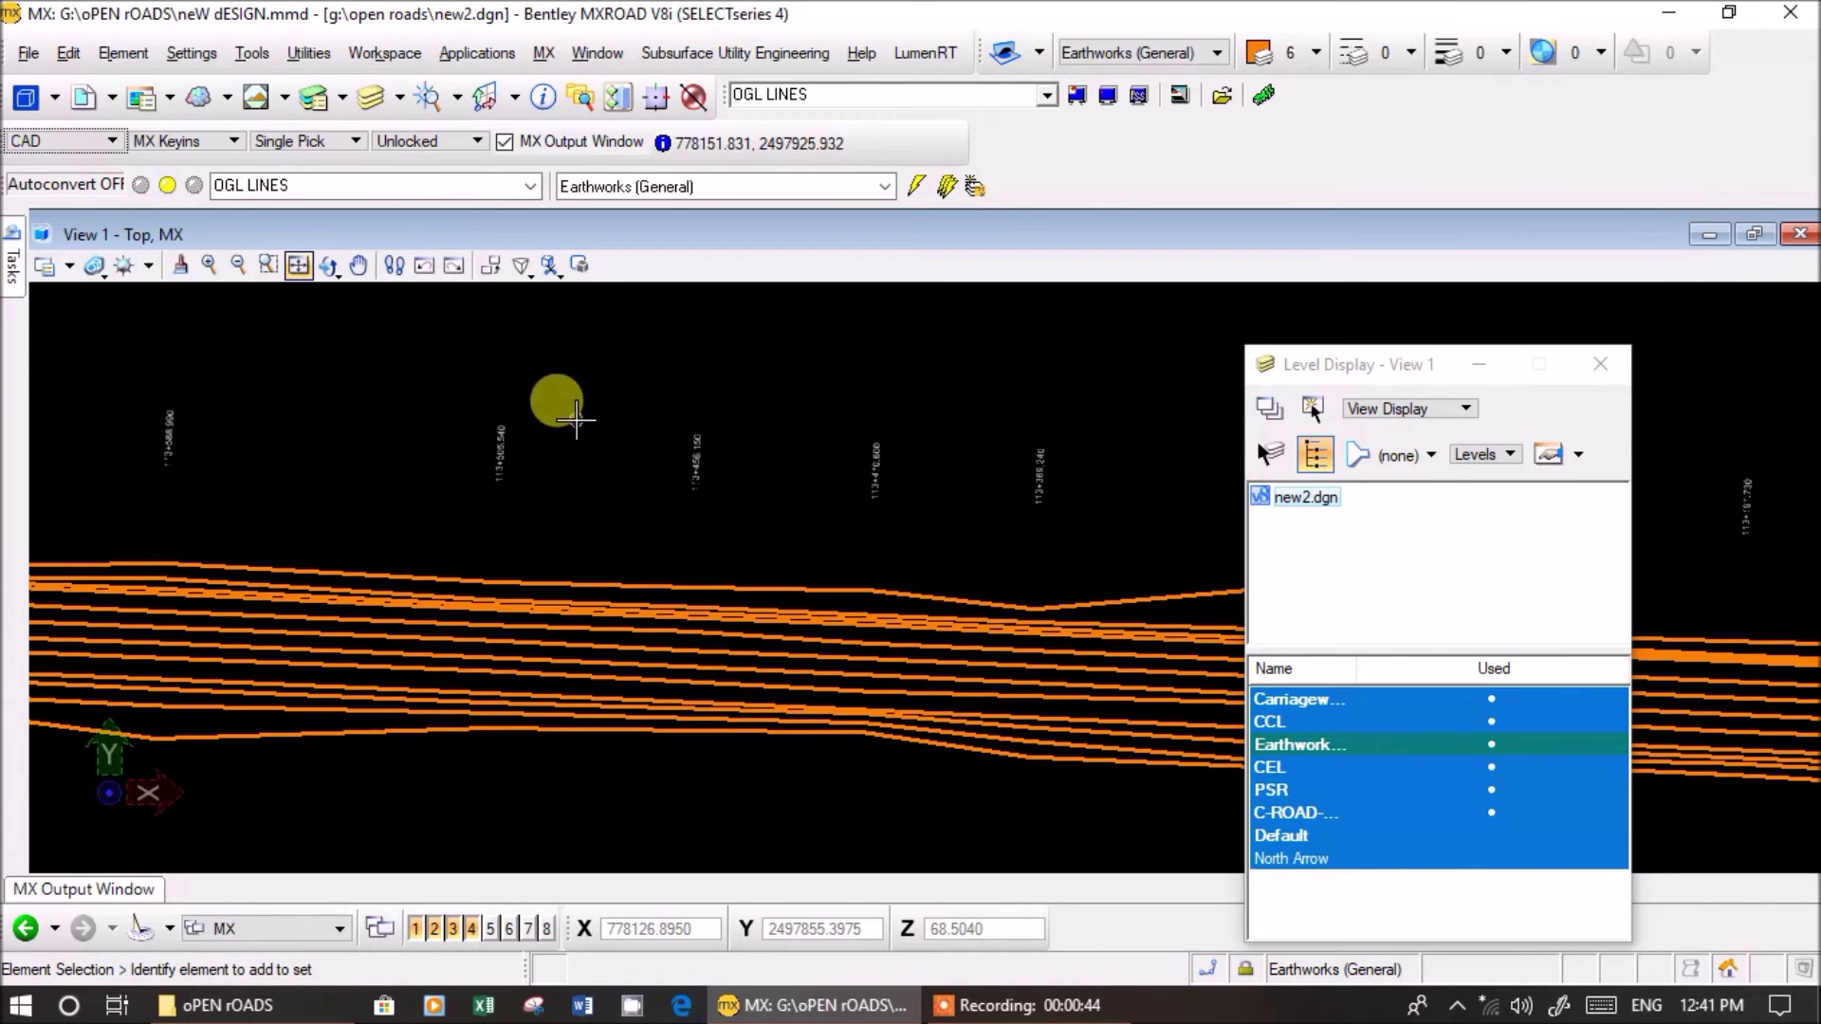
- Display the POINTS DATA PKG 3 survey points over the road lines and switch to the full MX menus
click(1047, 95)
click(941, 190)
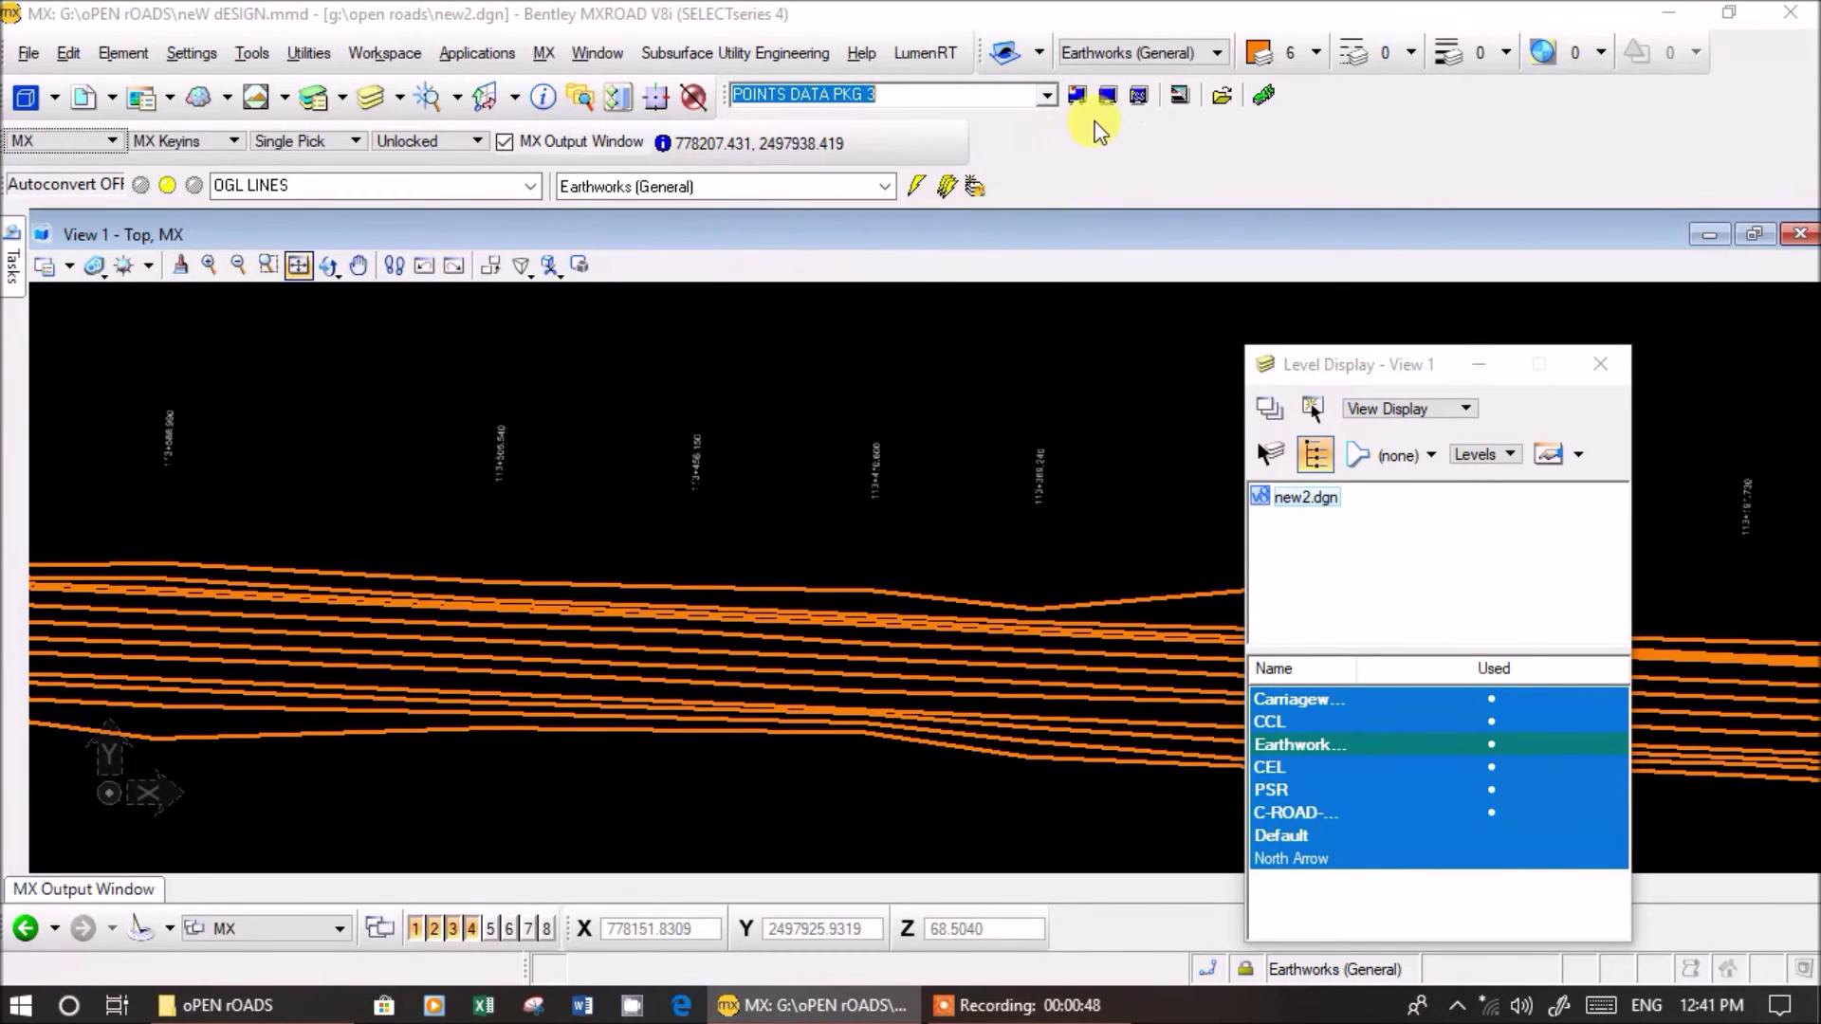
click(1112, 95)
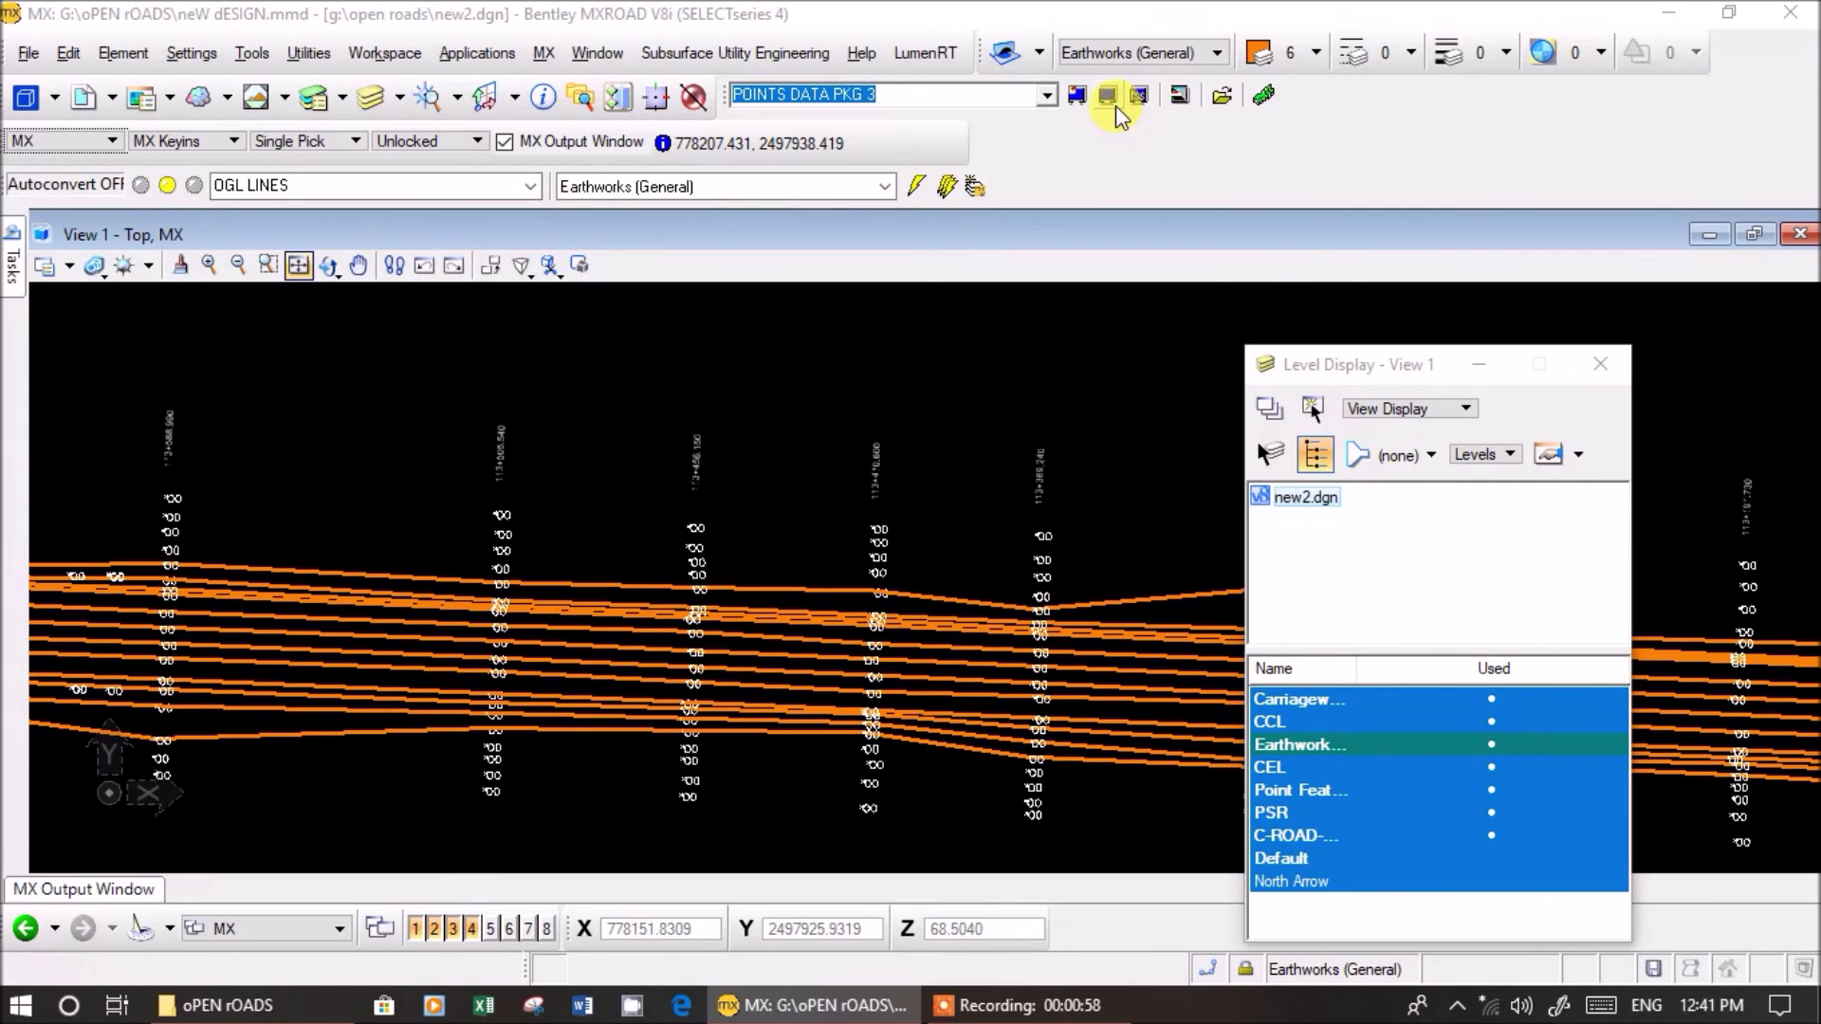
scroll(772, 589, down, 8)
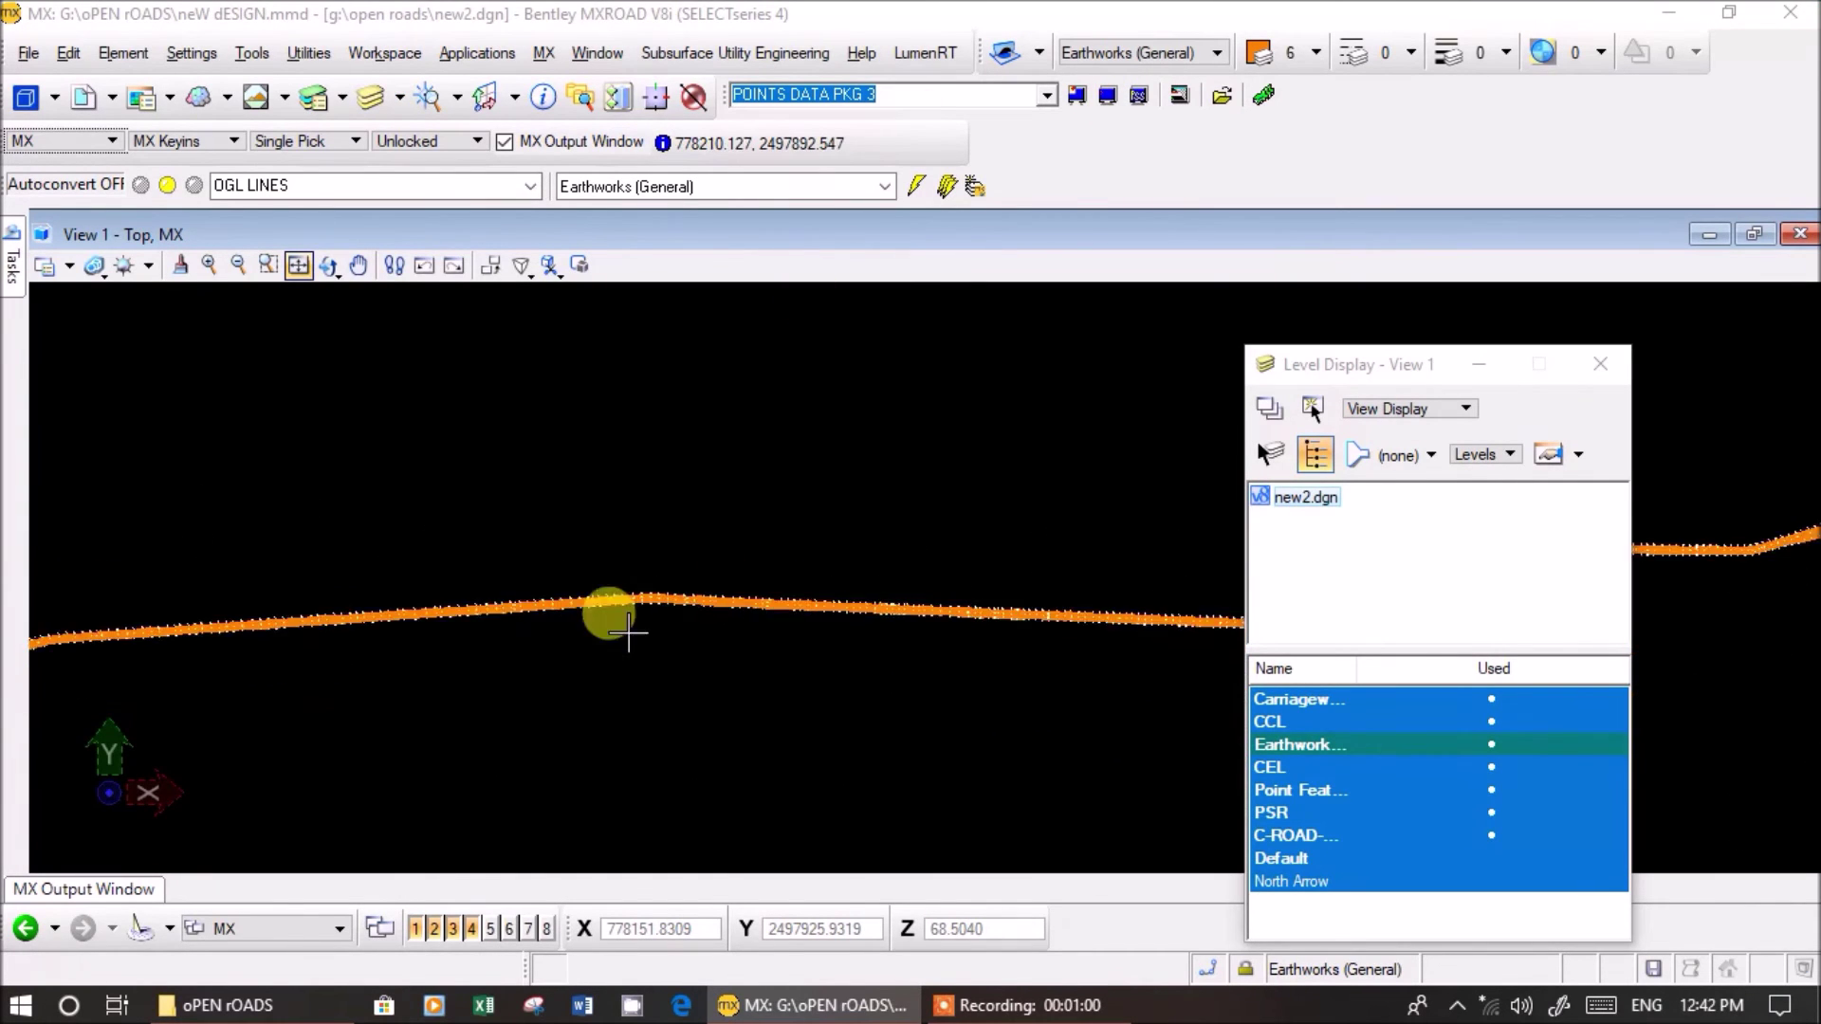
middle_drag(426, 658, 980, 622)
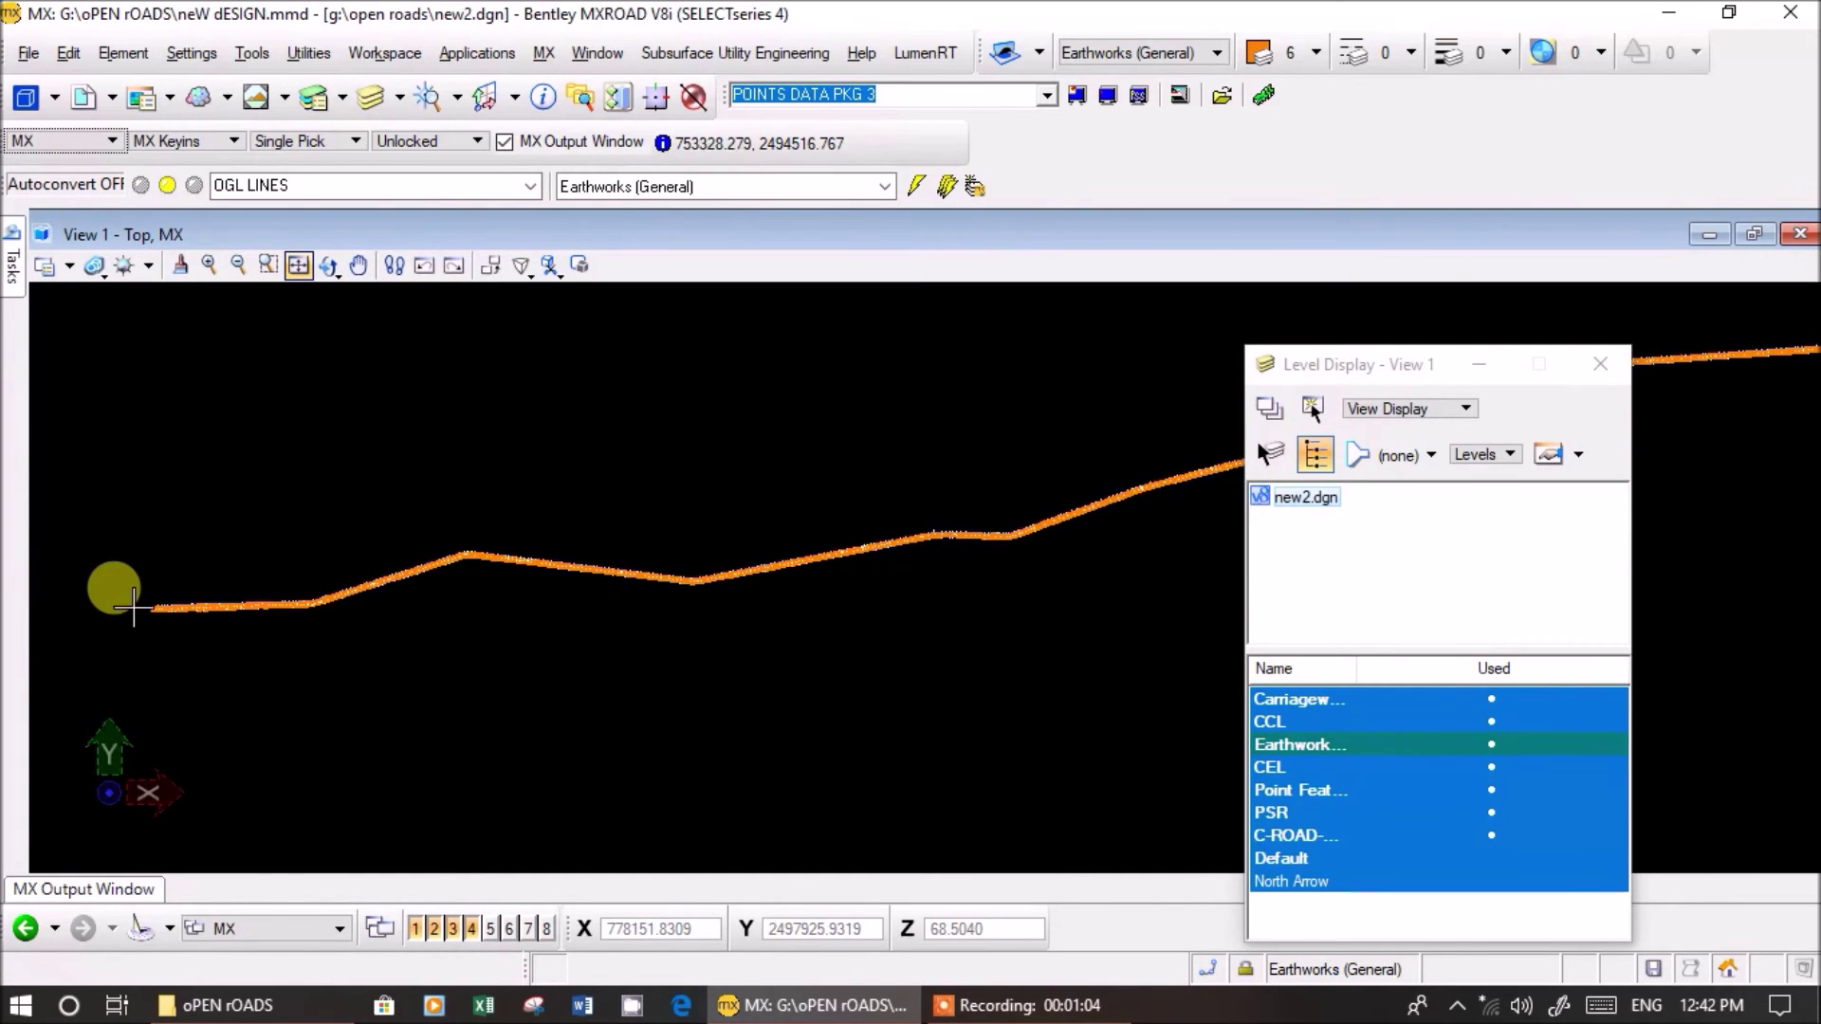
scroll(190, 607, up, 2)
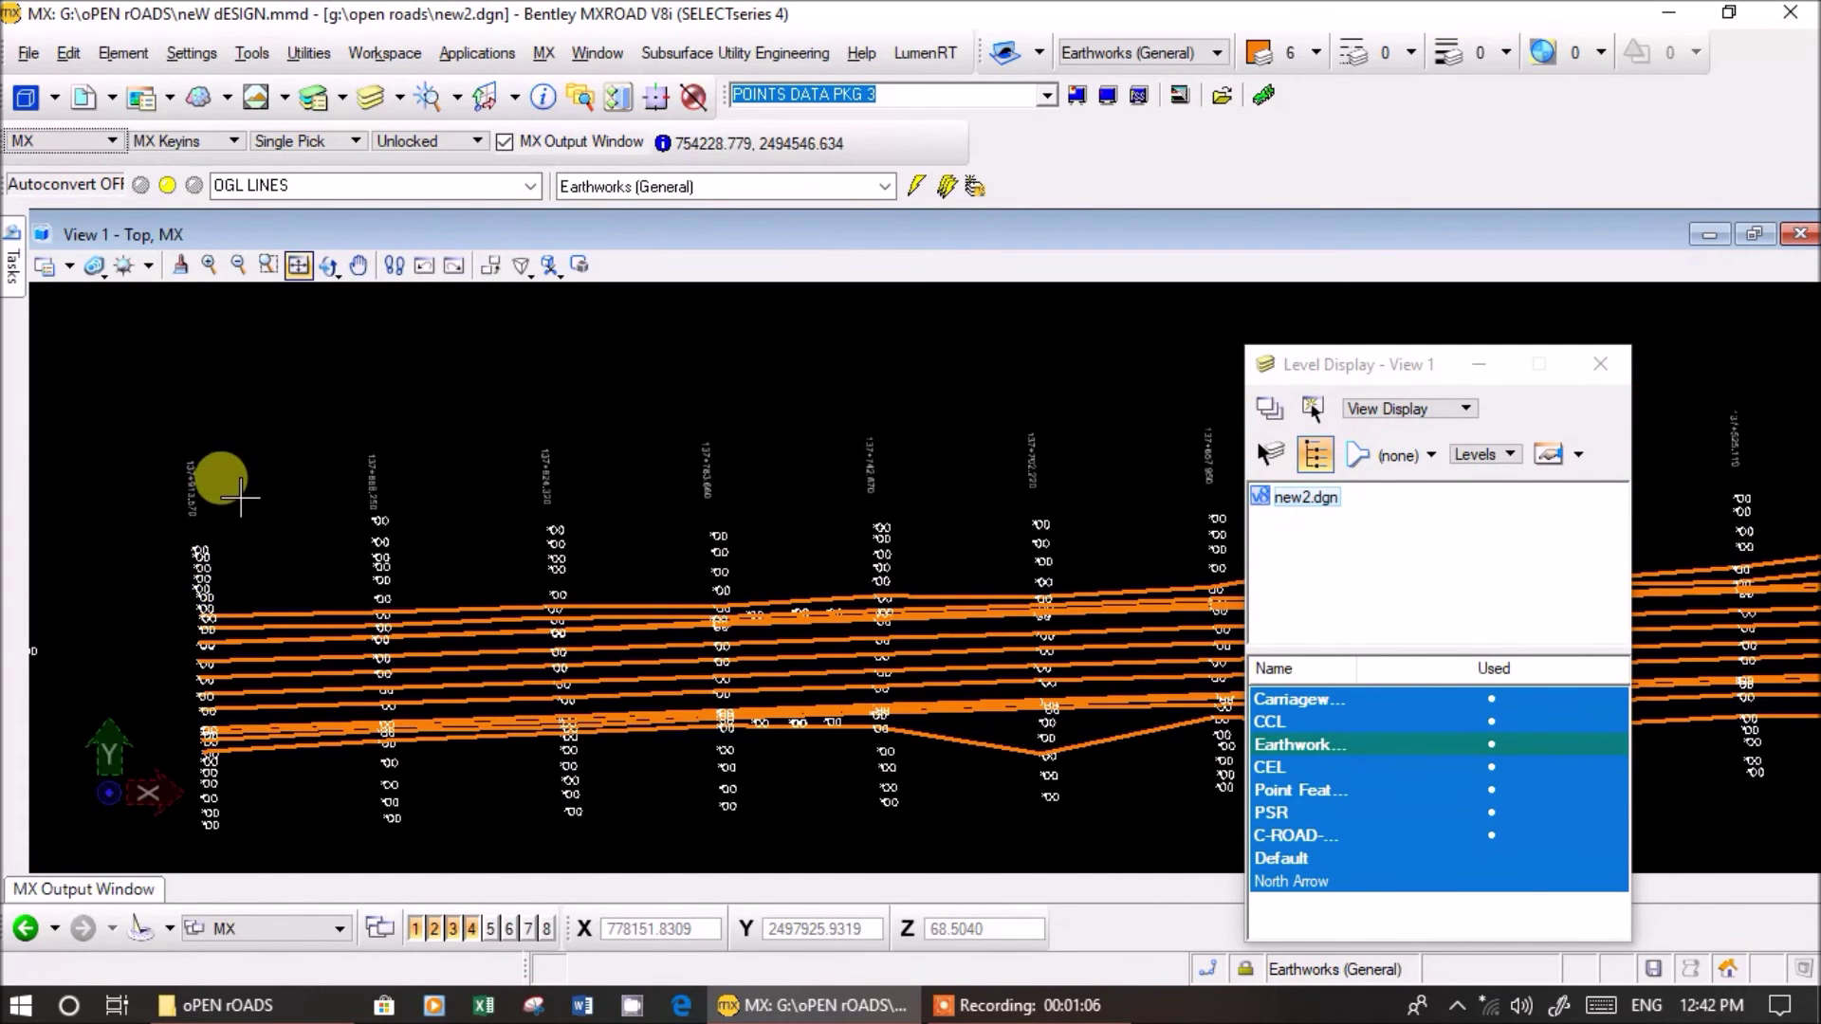
scroll(560, 540, up, 2)
scroll(592, 531, down, 2)
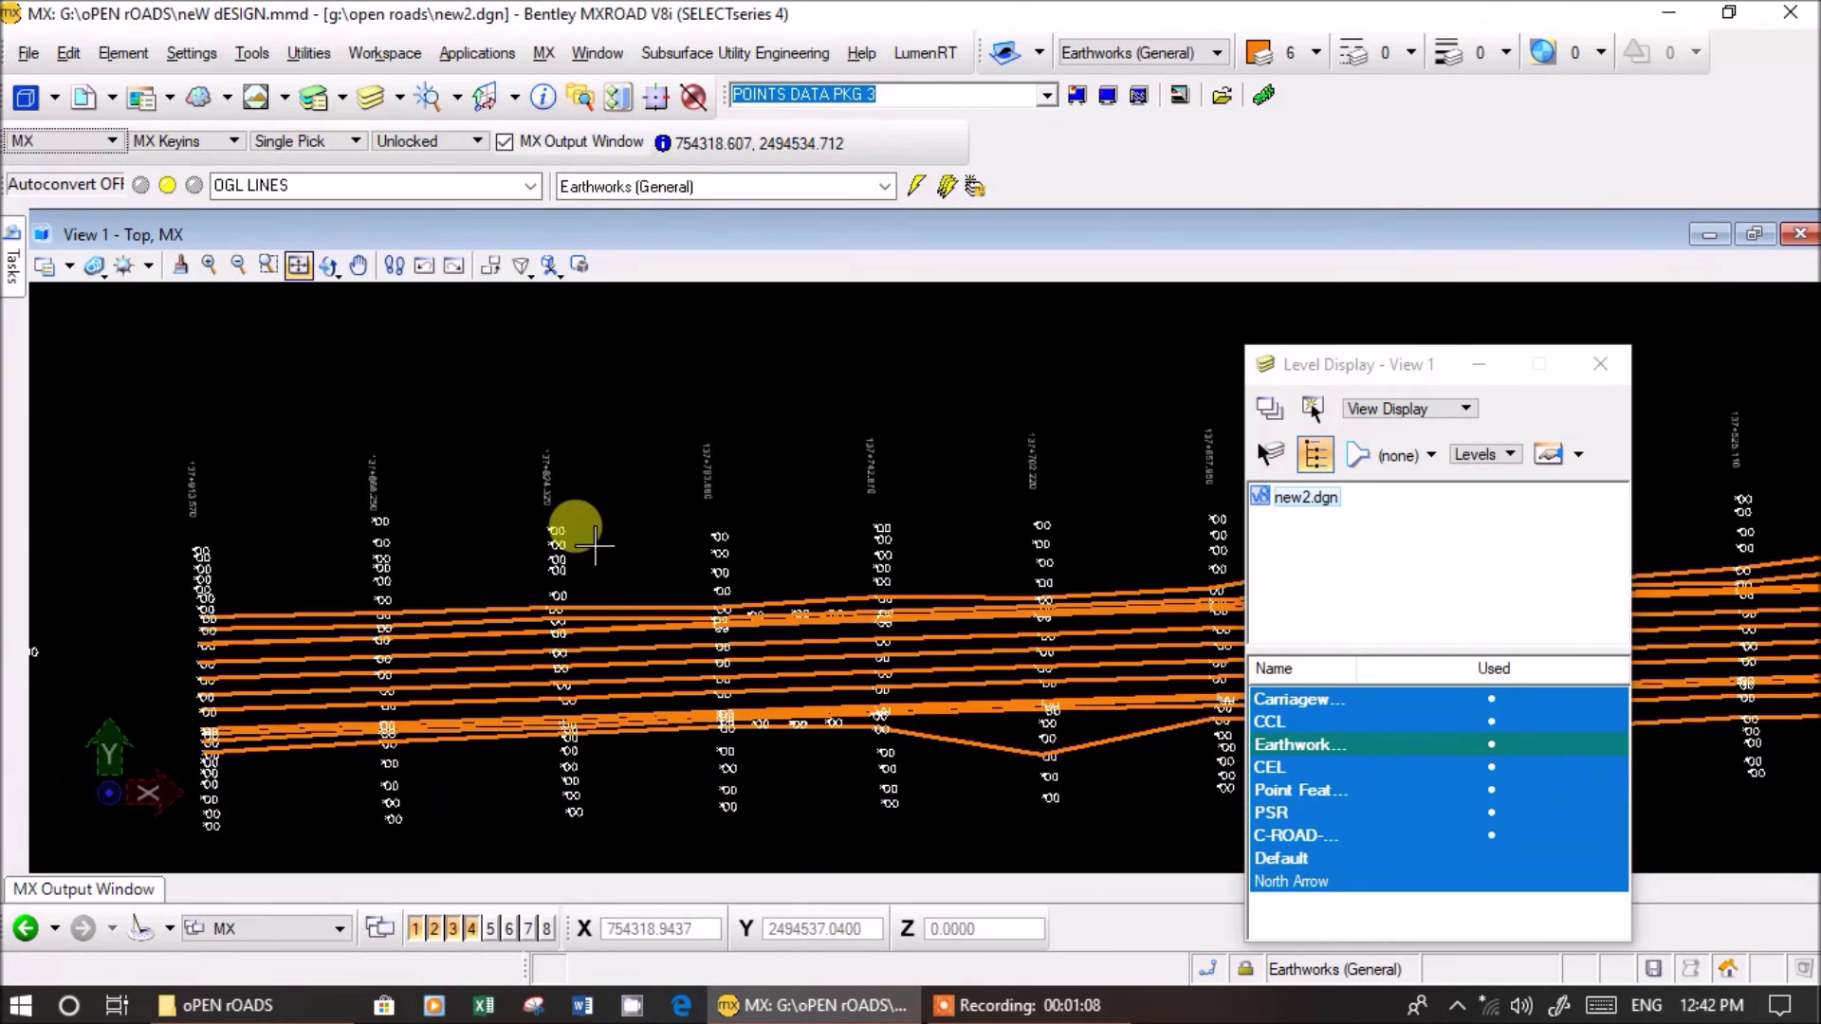
click(543, 53)
click(569, 83)
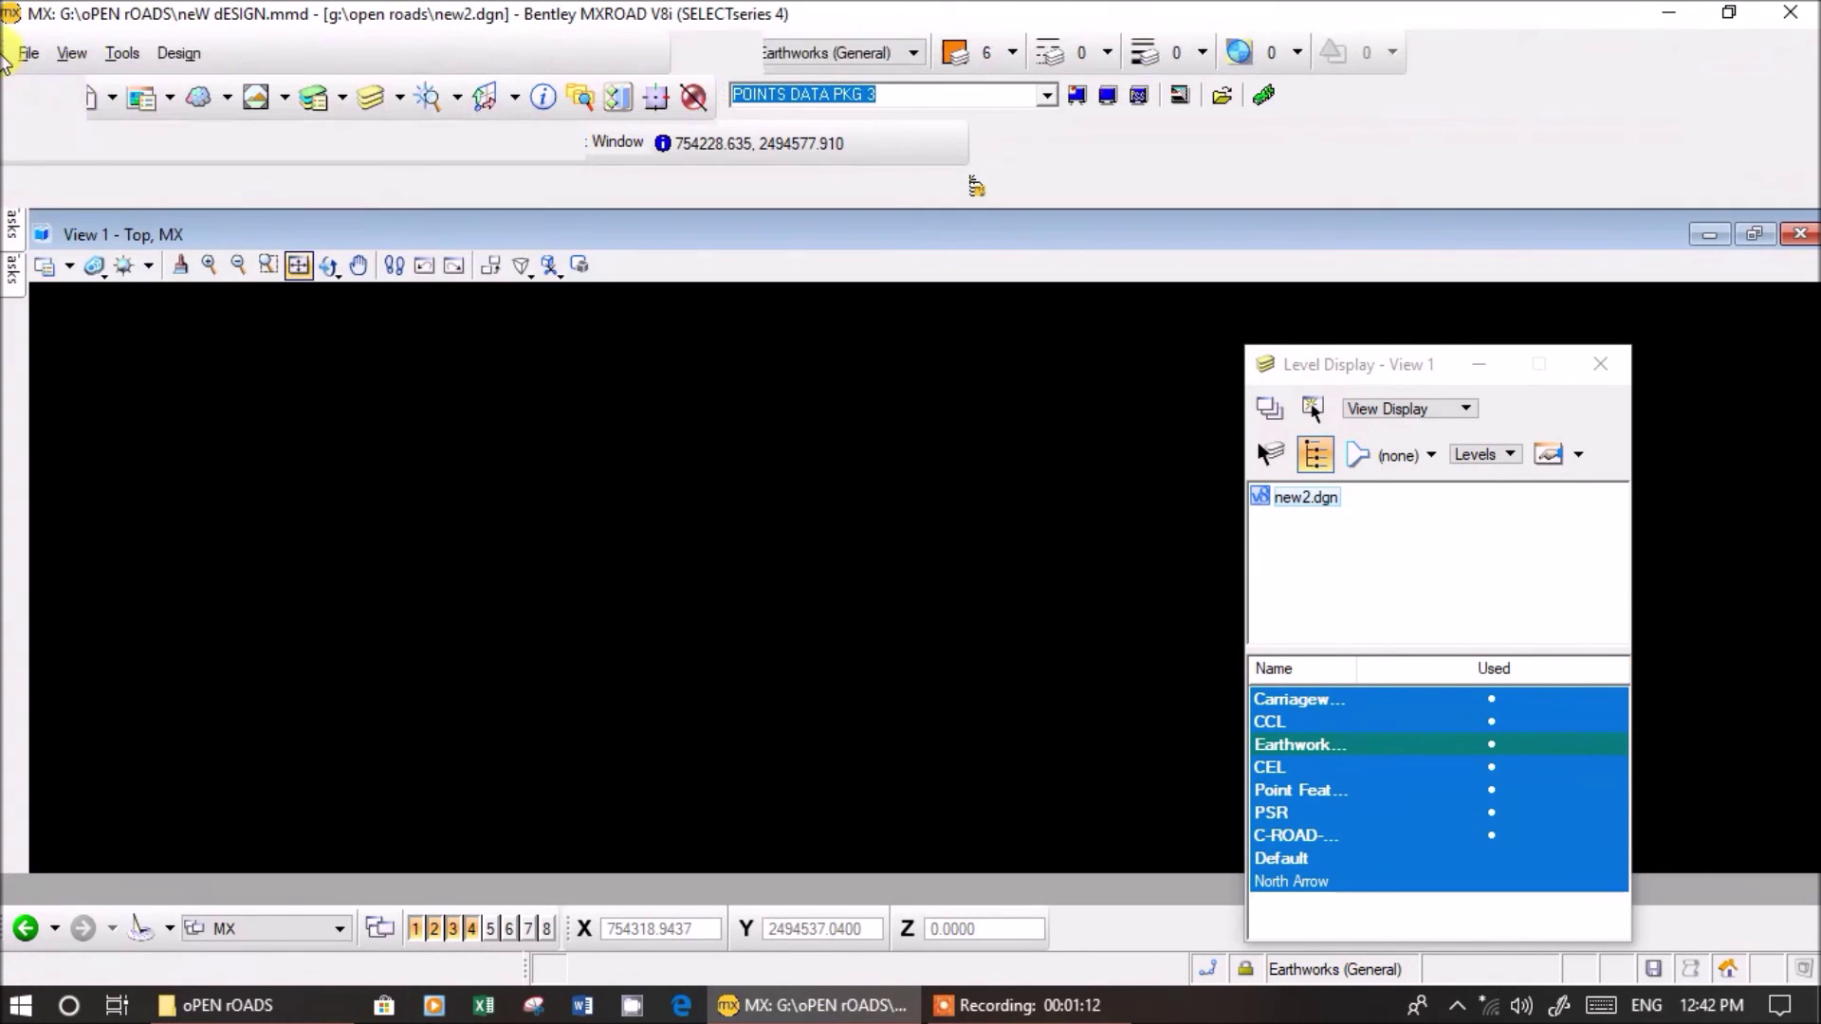
- Create the new plan display tria.dgn and maximise its top view
click(29, 53)
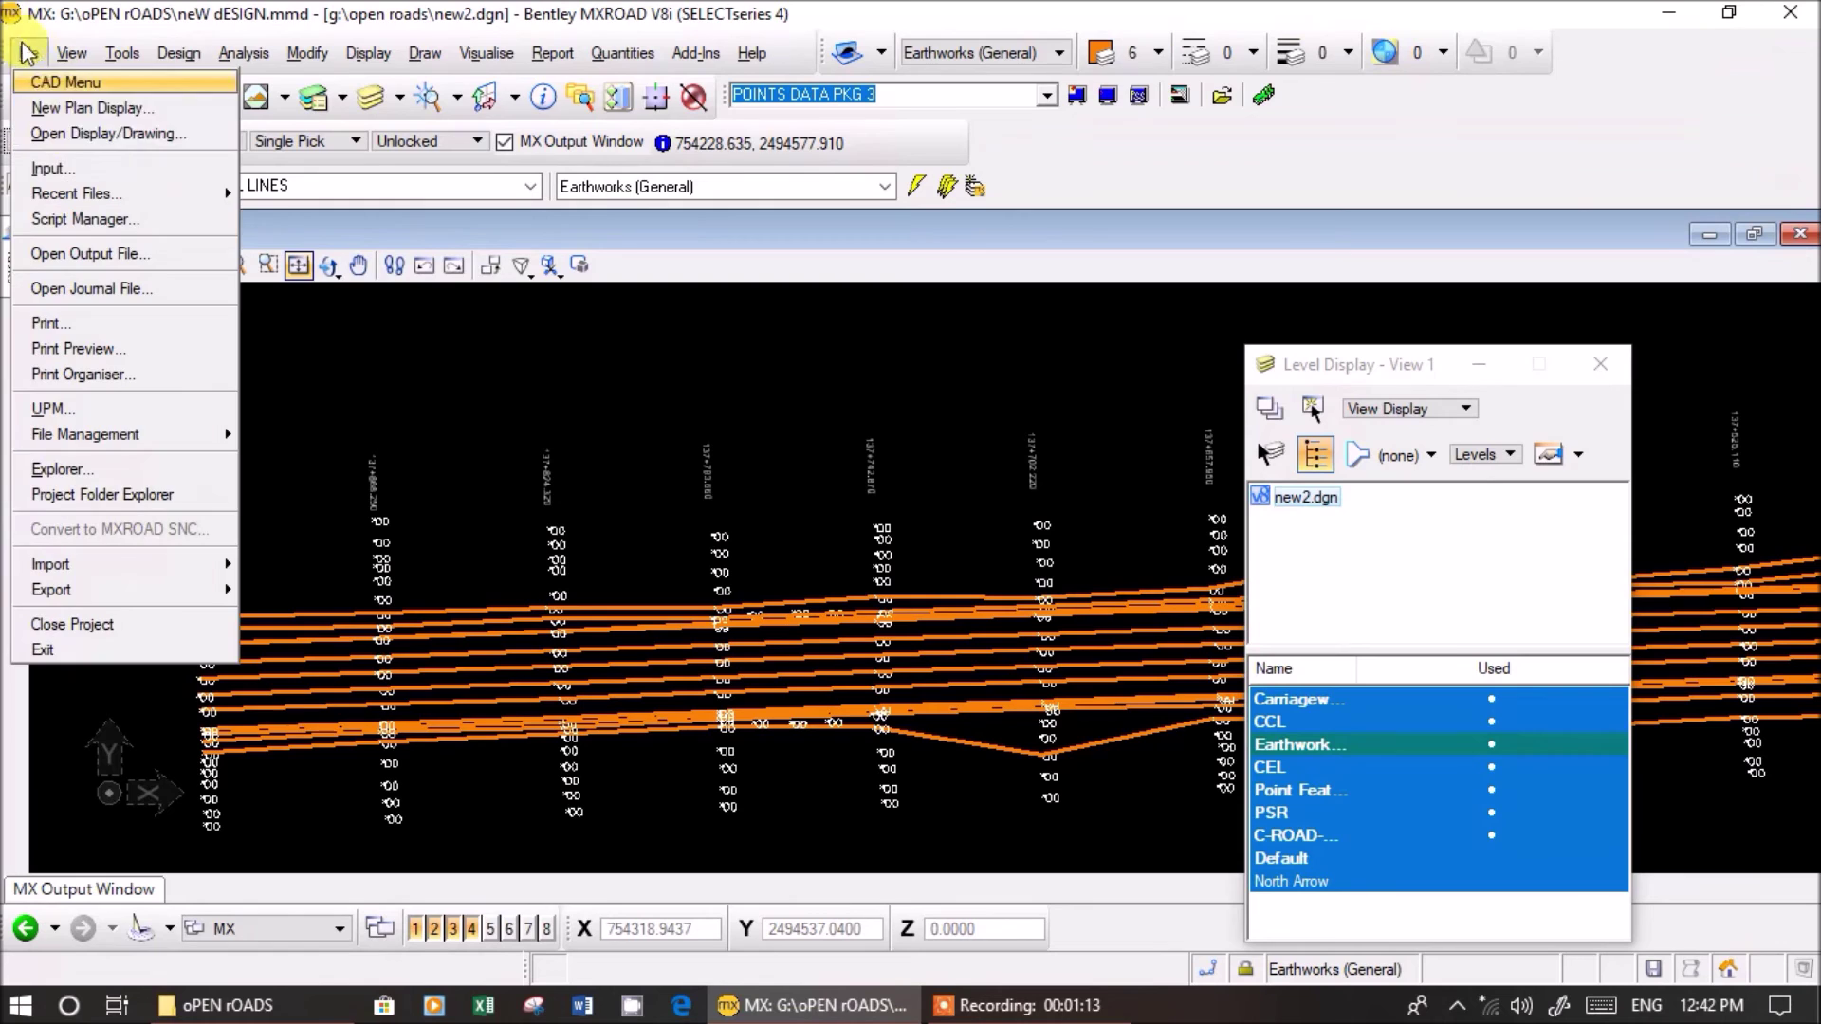
click(82, 101)
text(tra)
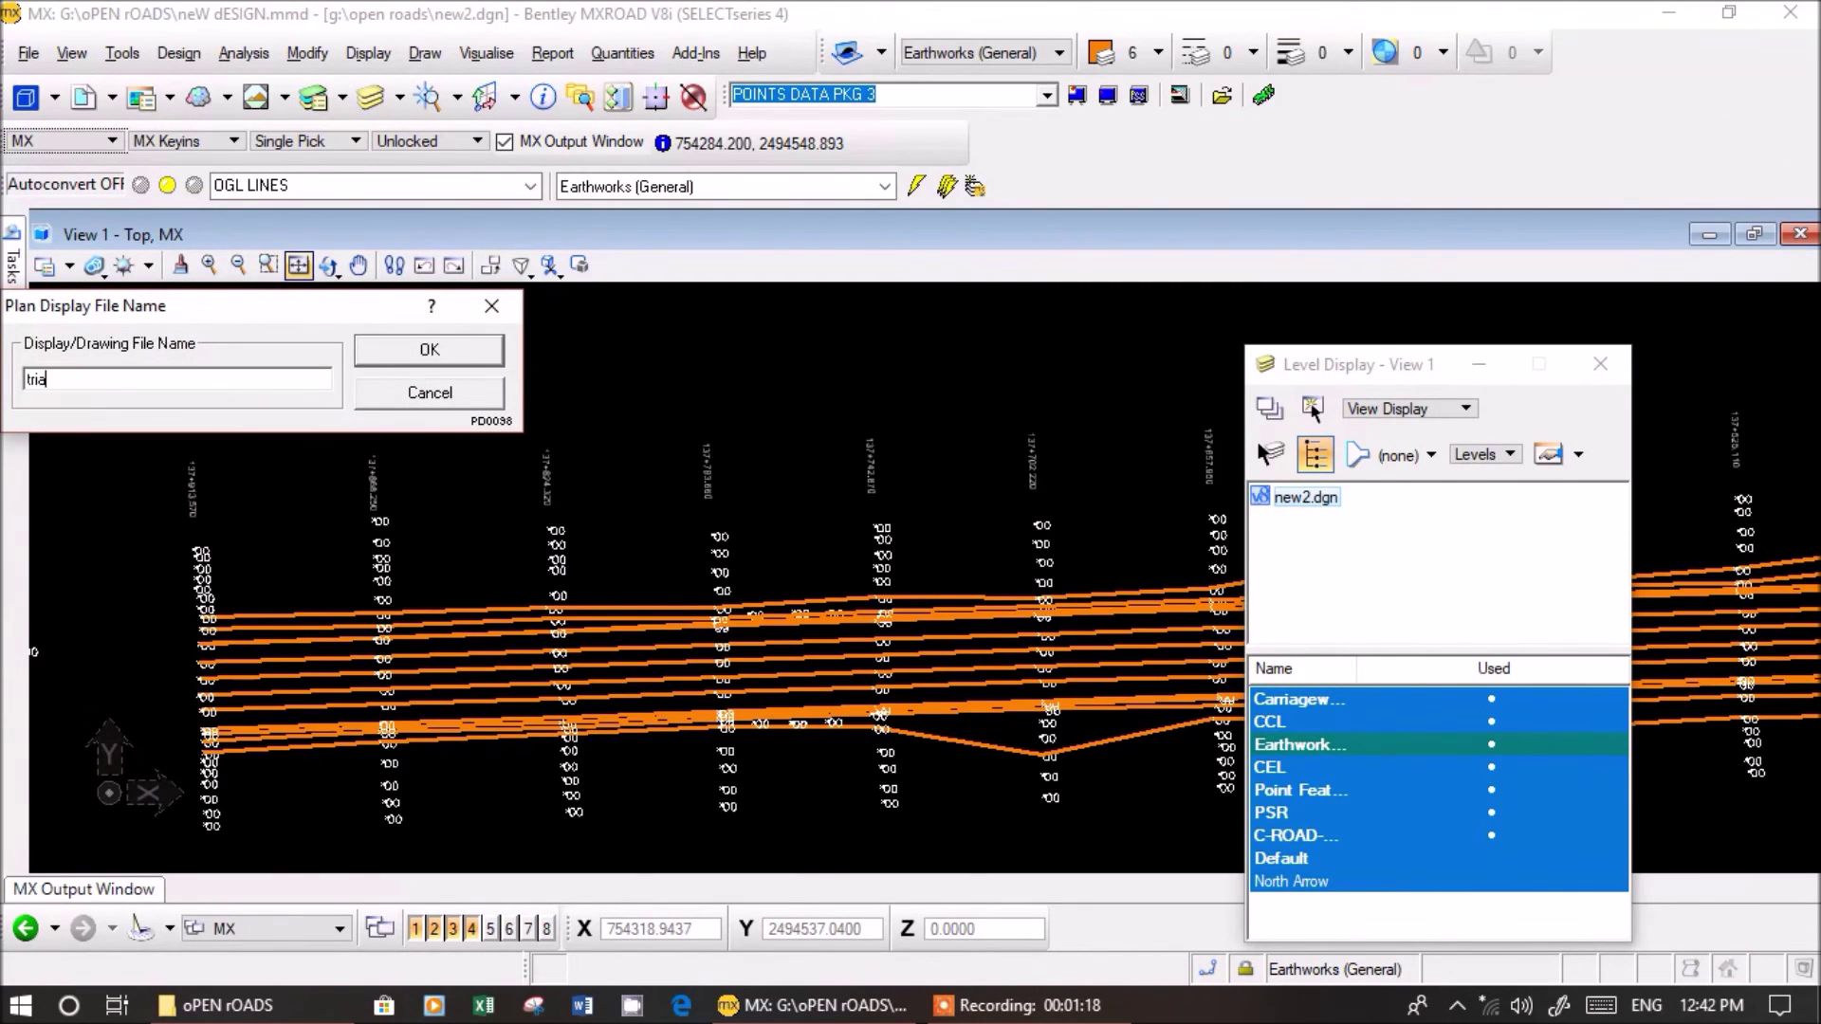
key(Return)
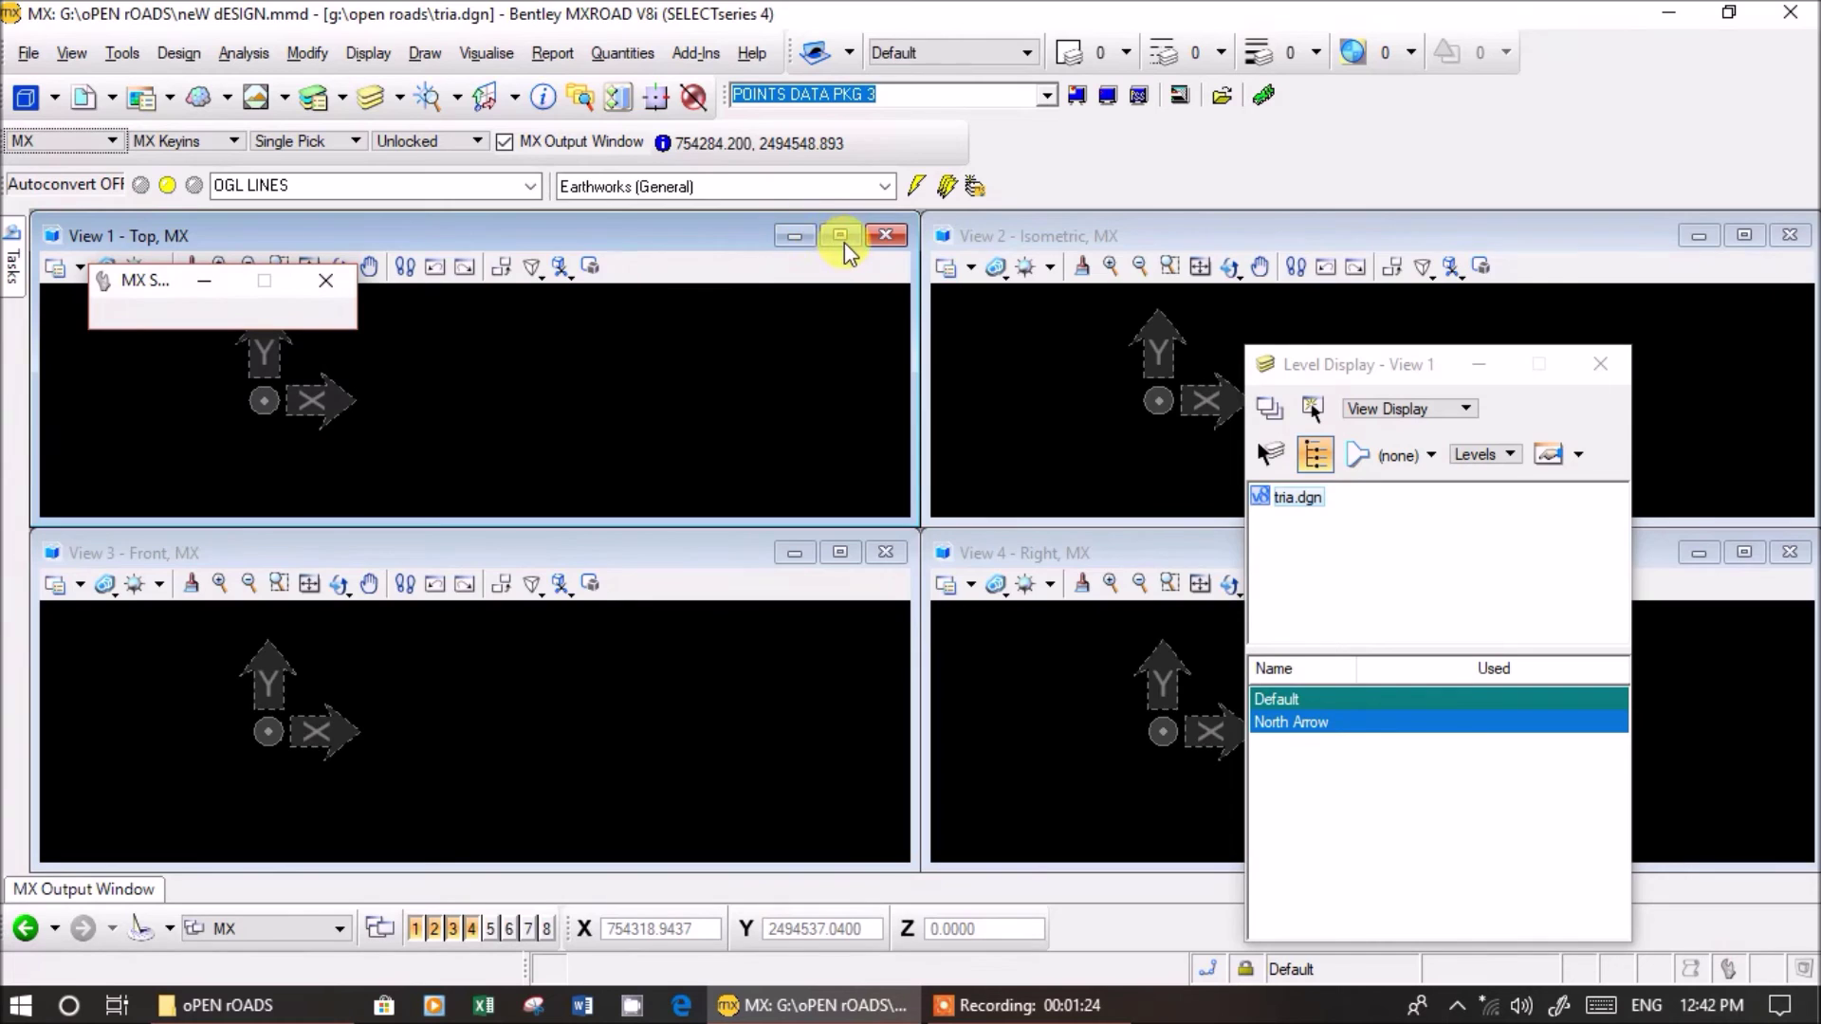
click(840, 237)
click(326, 280)
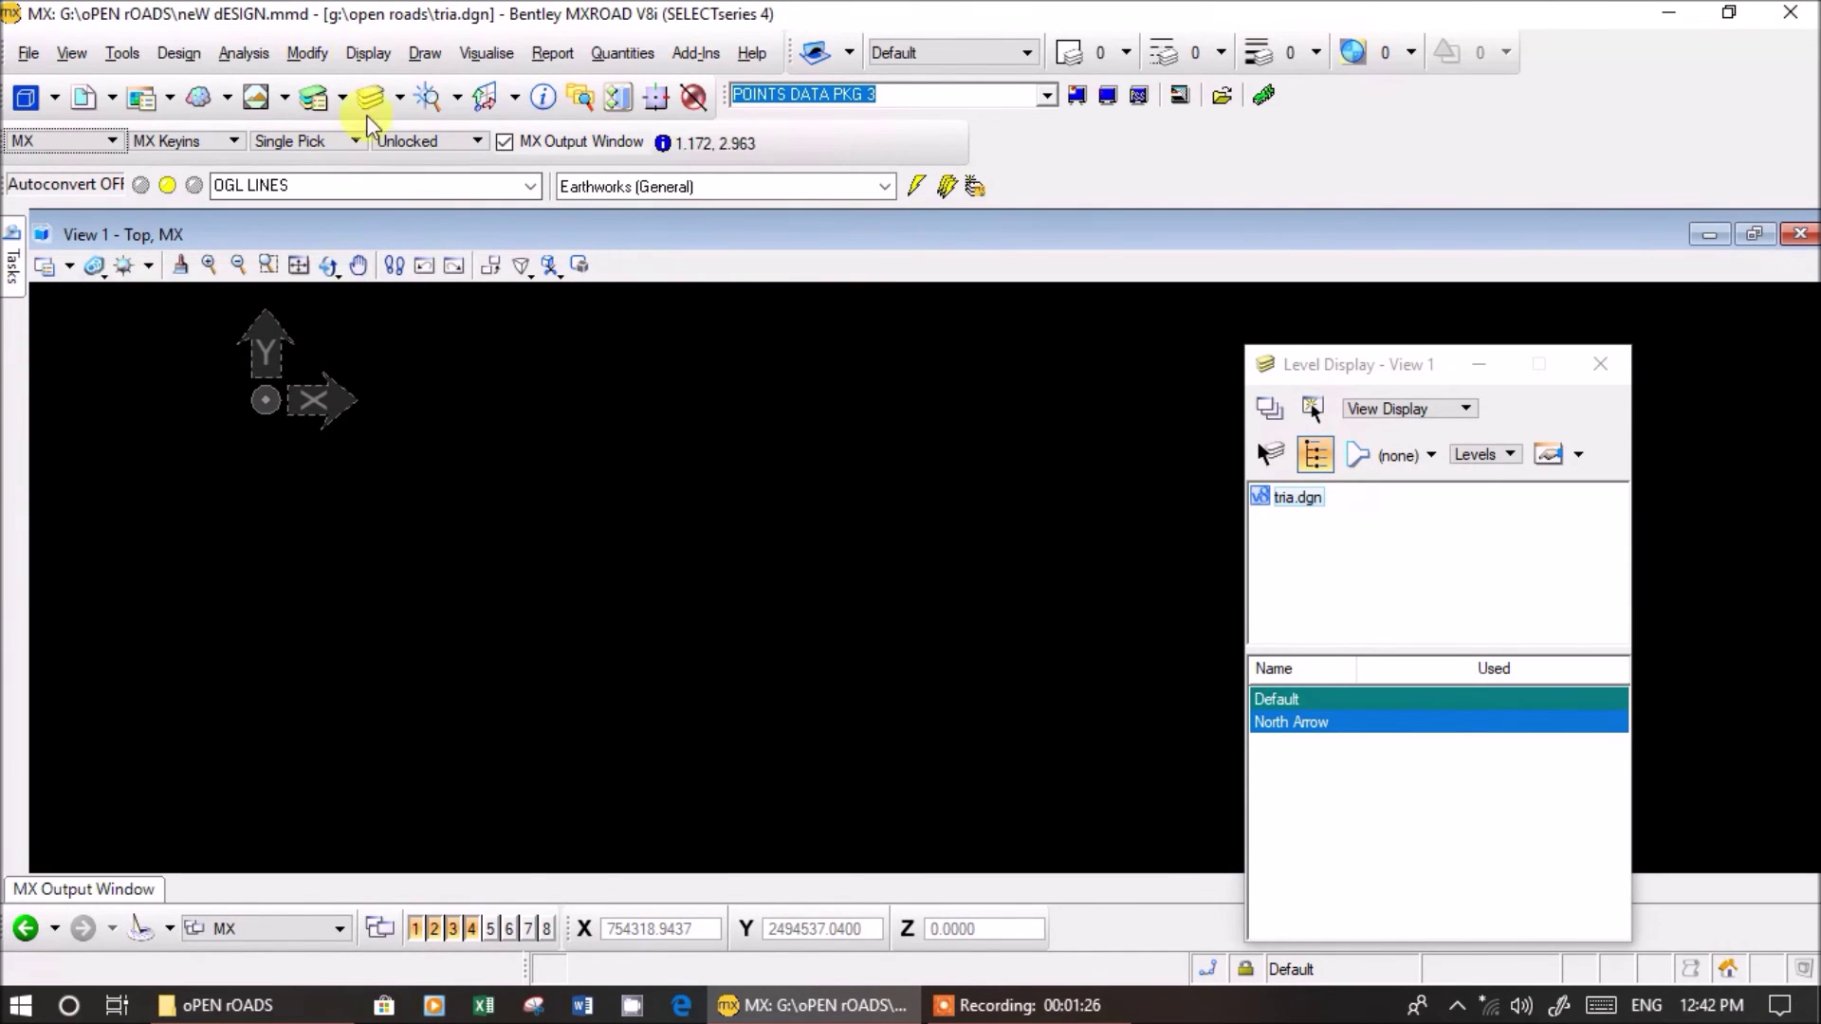
click(306, 53)
- Copy string P000 from POINTS DATA PKG 3 into OGL LINES with Modify > Copy > Strings
mouse_move(349, 179)
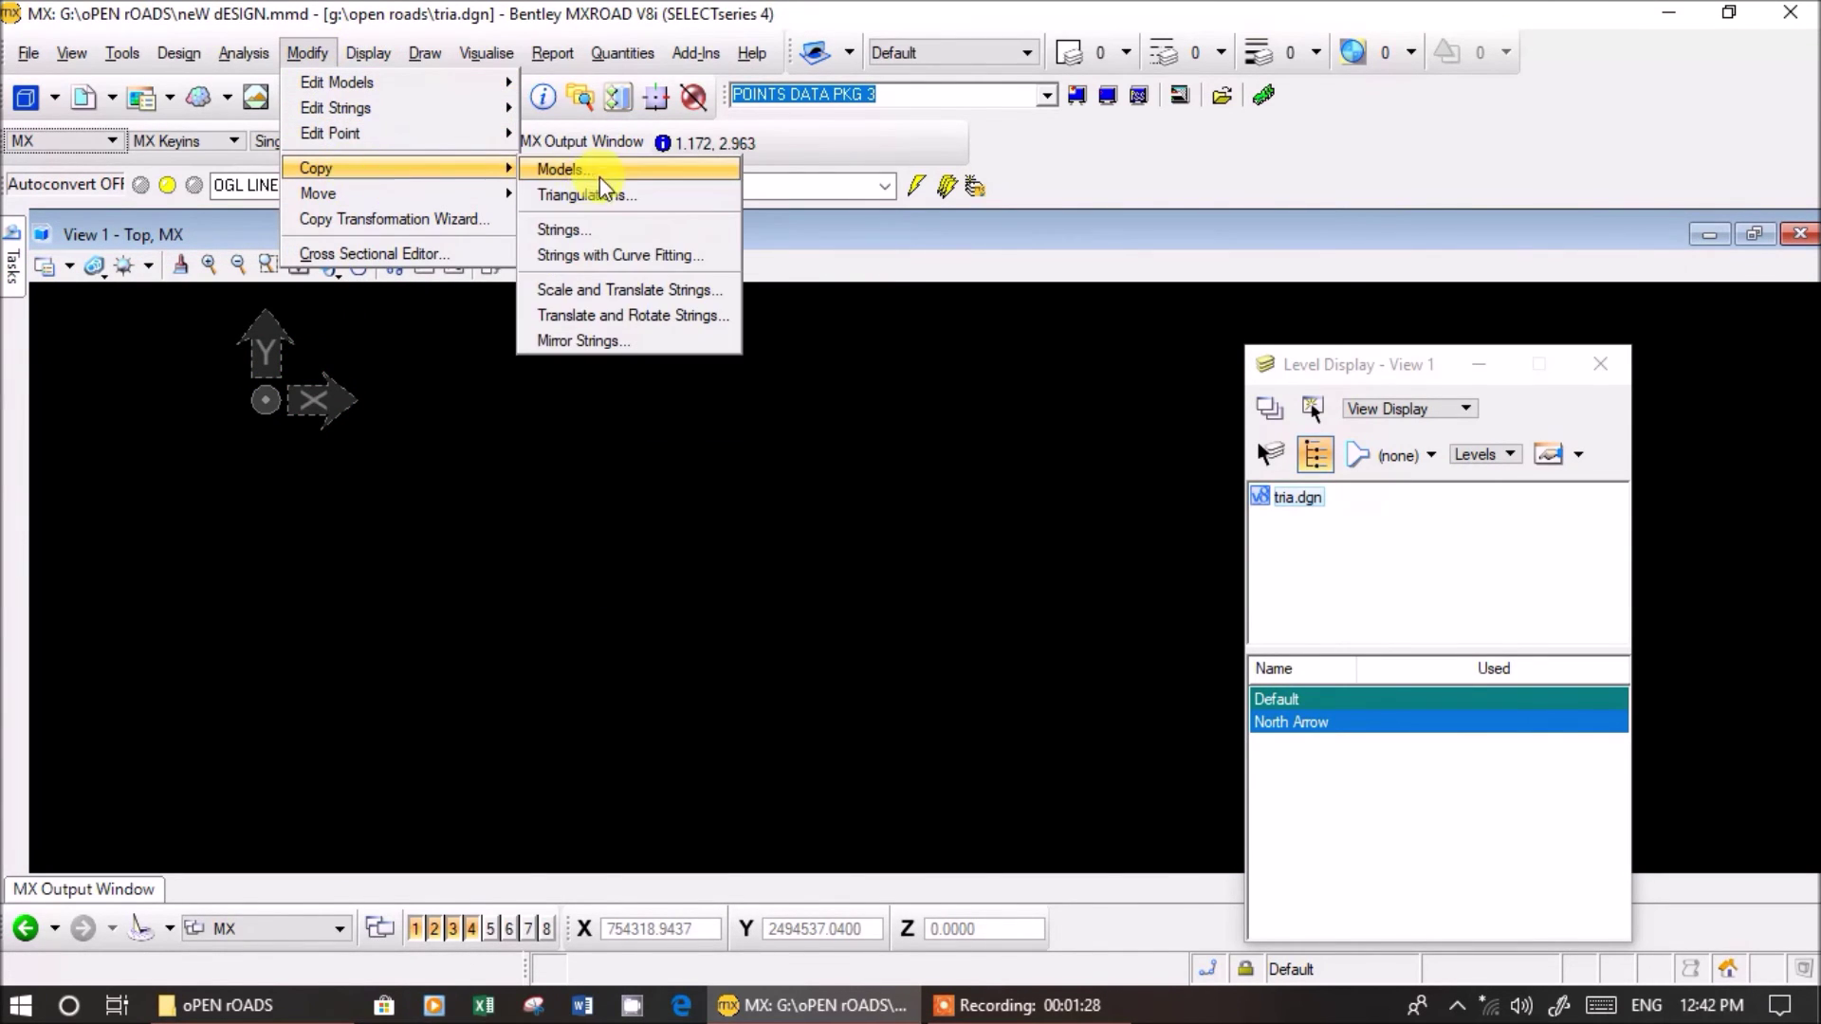
click(654, 232)
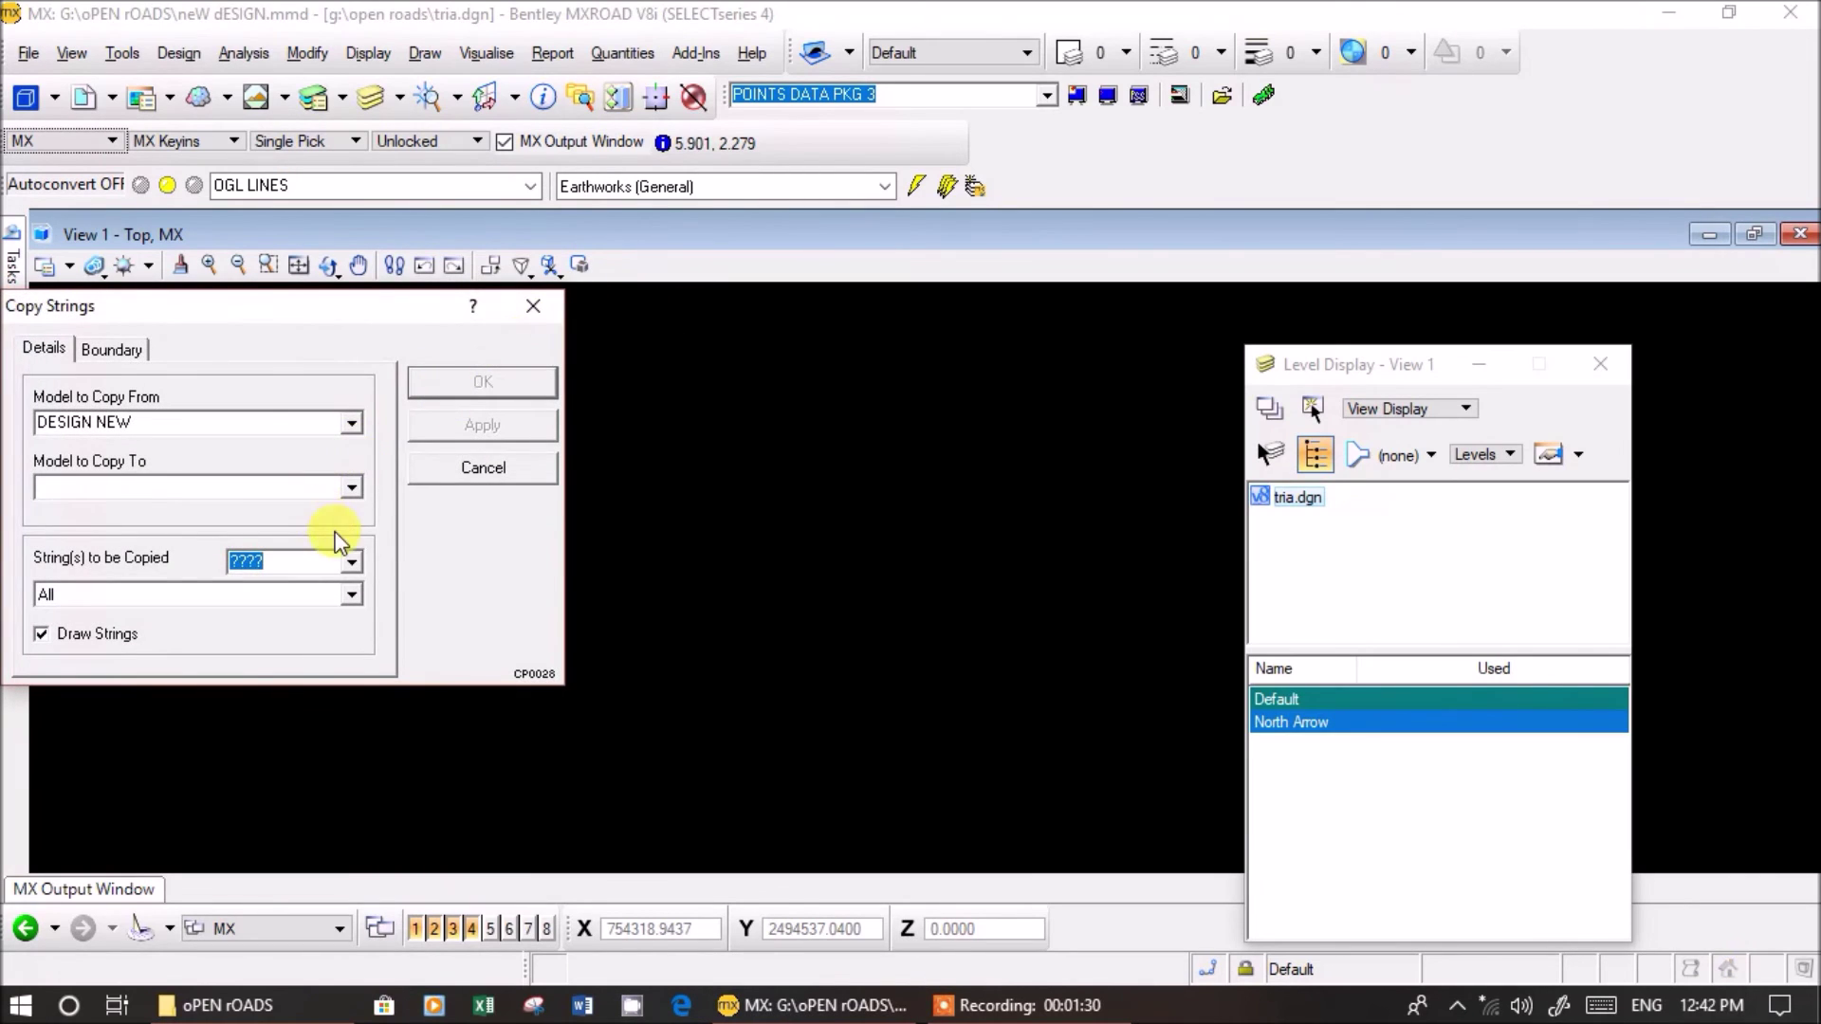
click(351, 419)
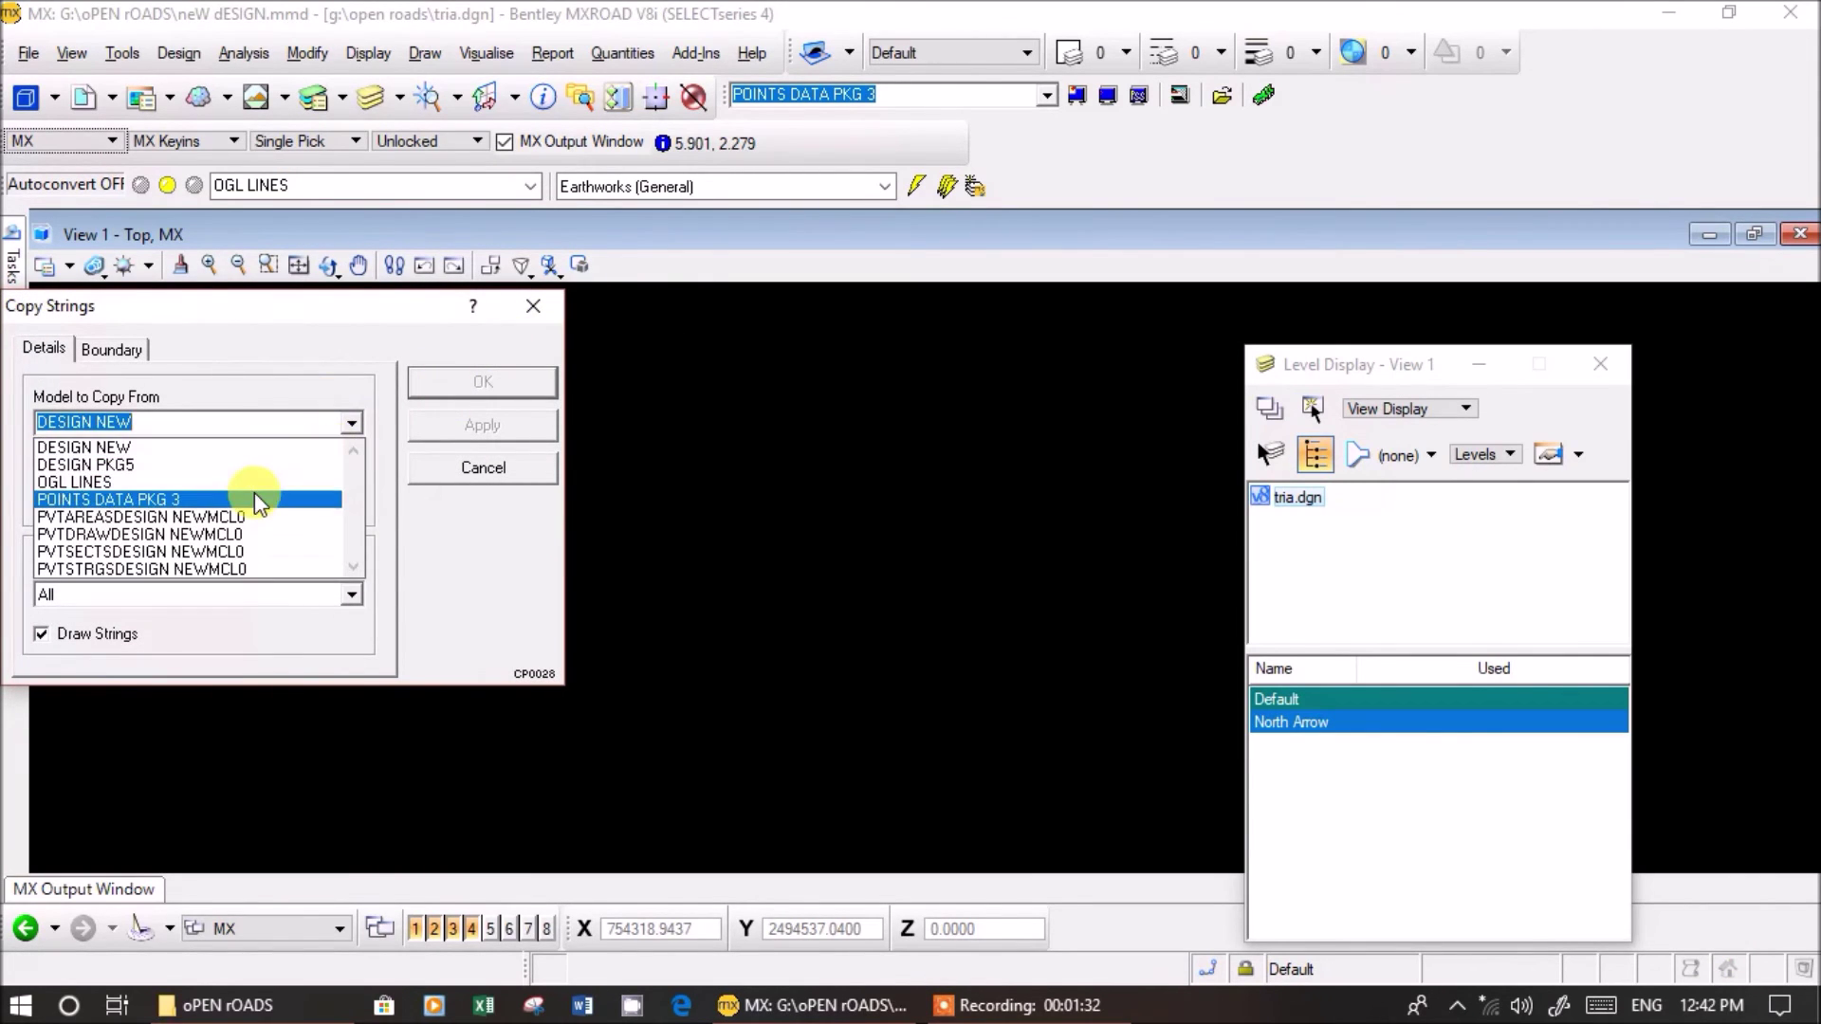
click(254, 494)
click(349, 486)
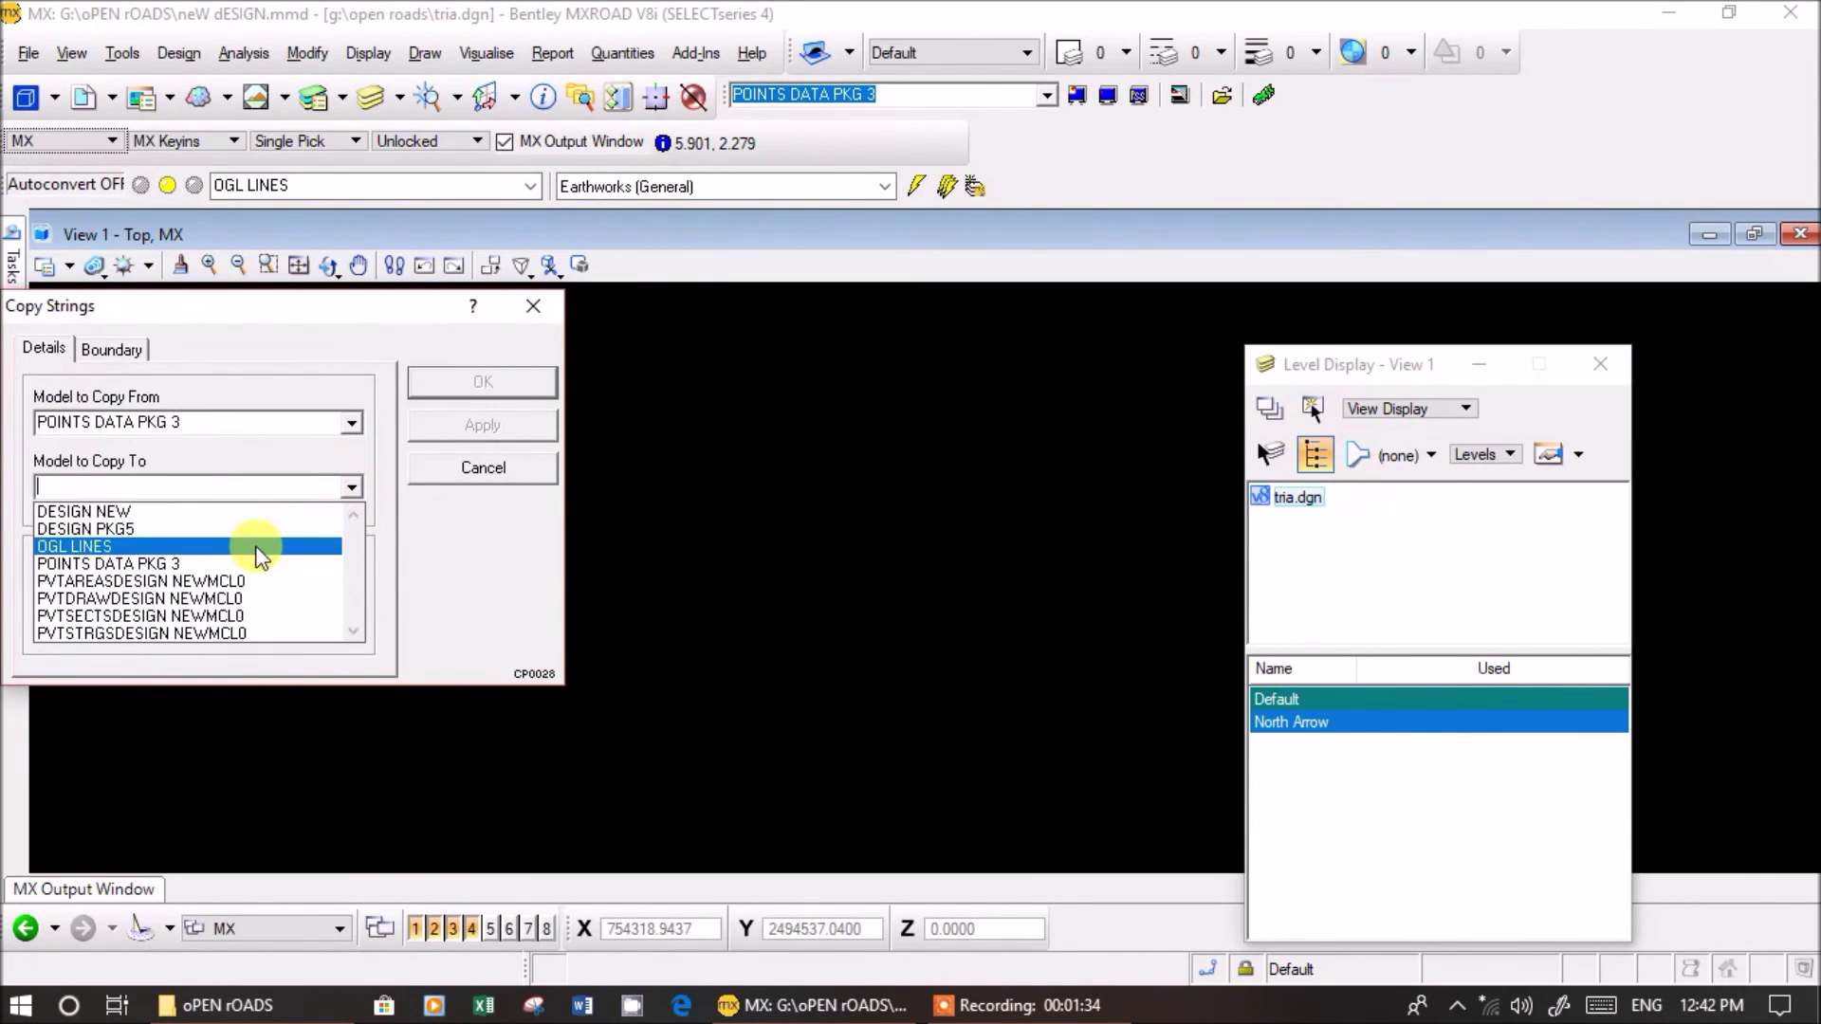
click(254, 542)
click(351, 561)
click(280, 608)
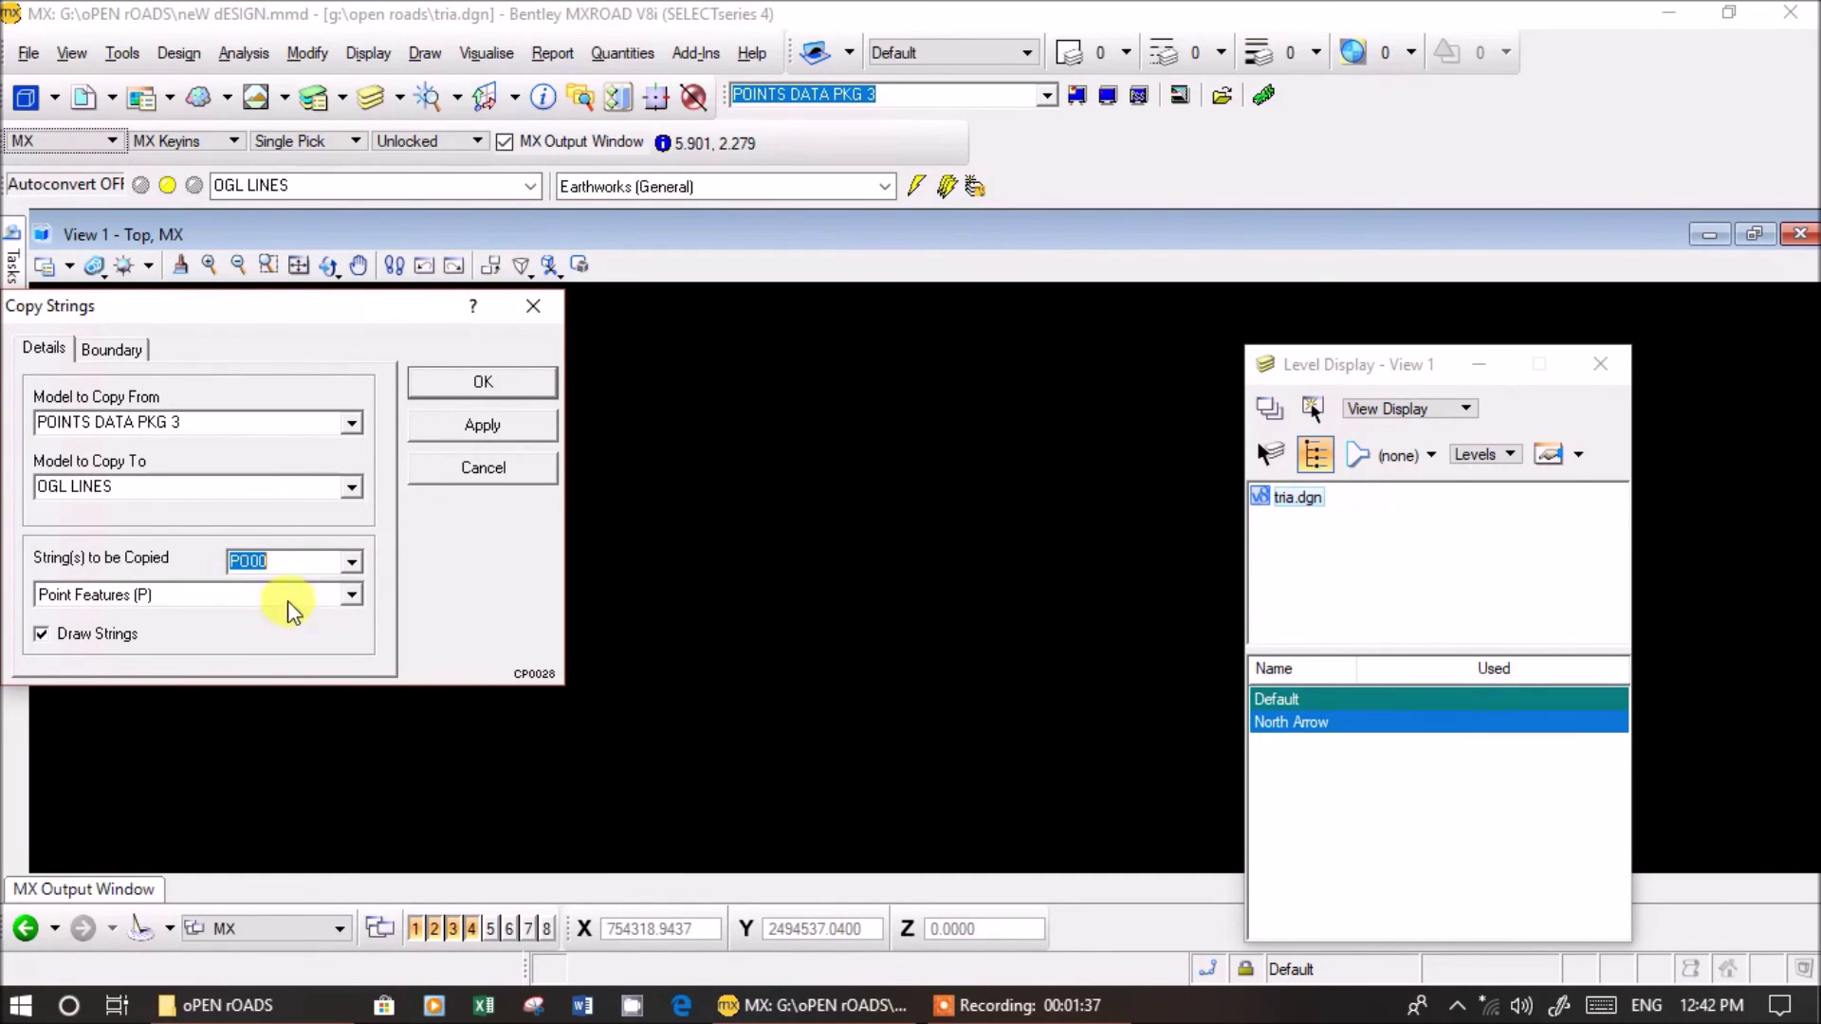
click(441, 427)
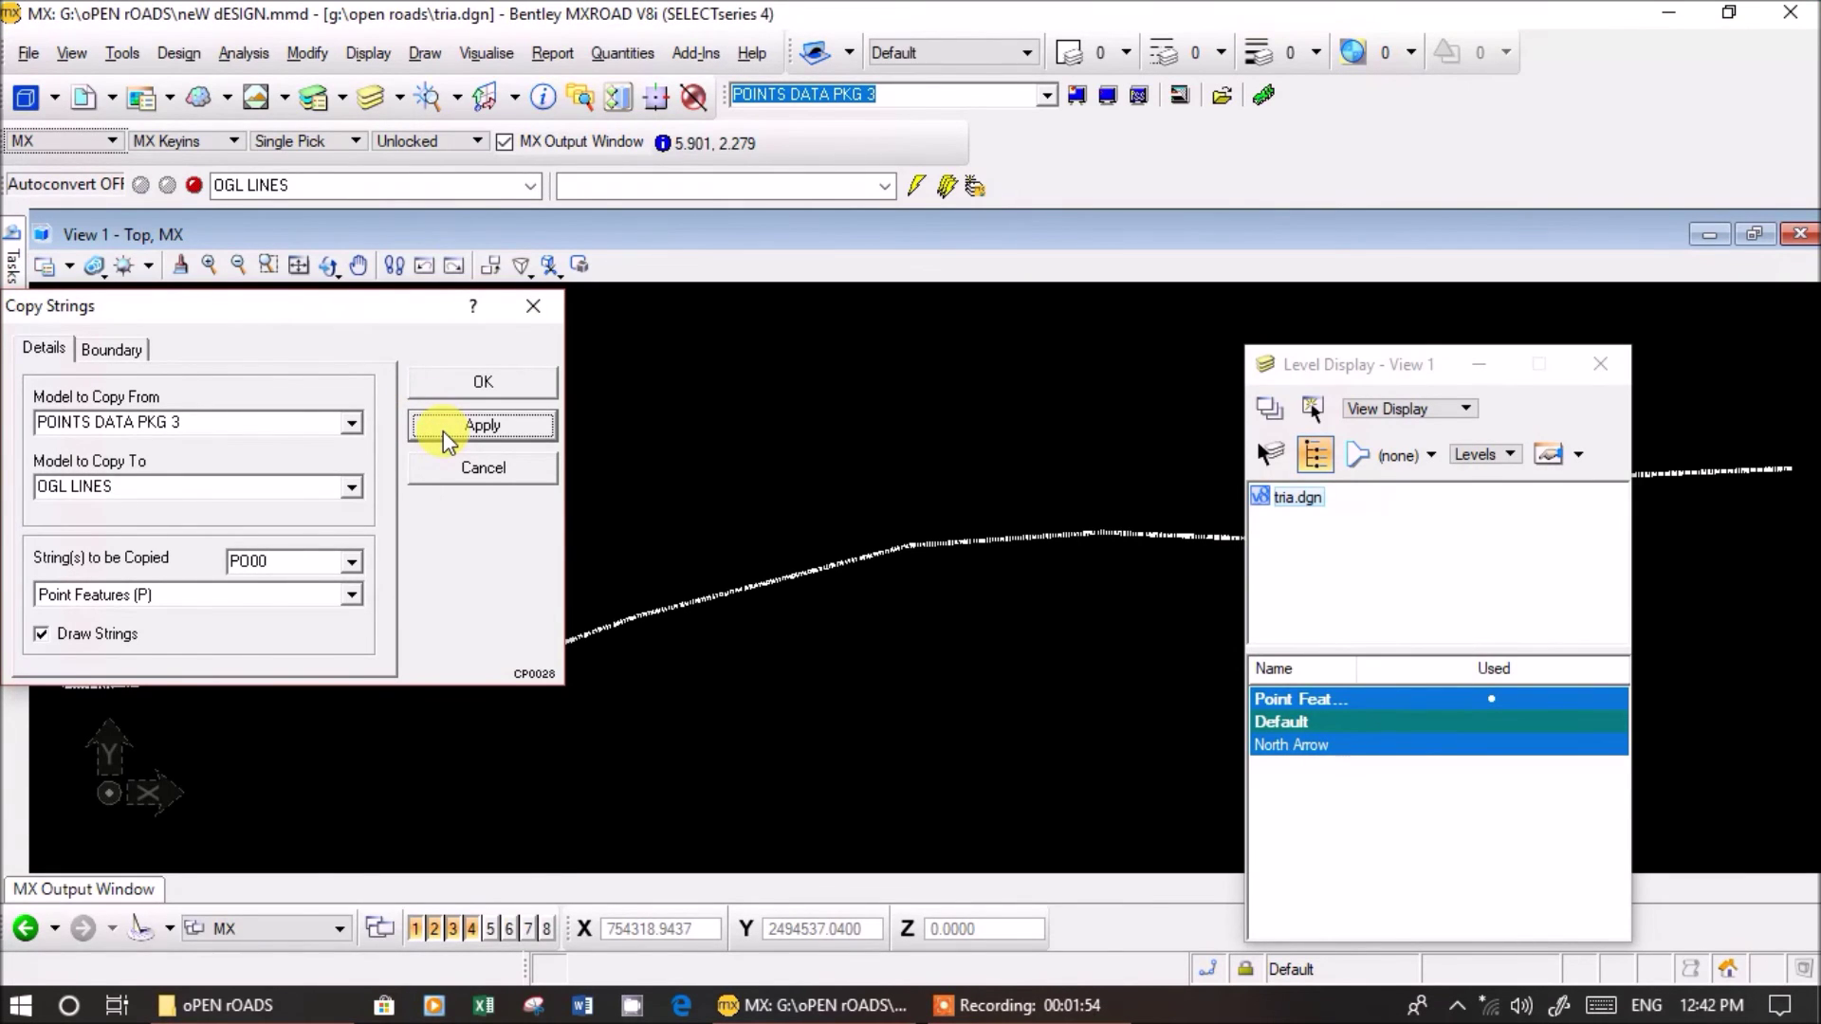
click(548, 301)
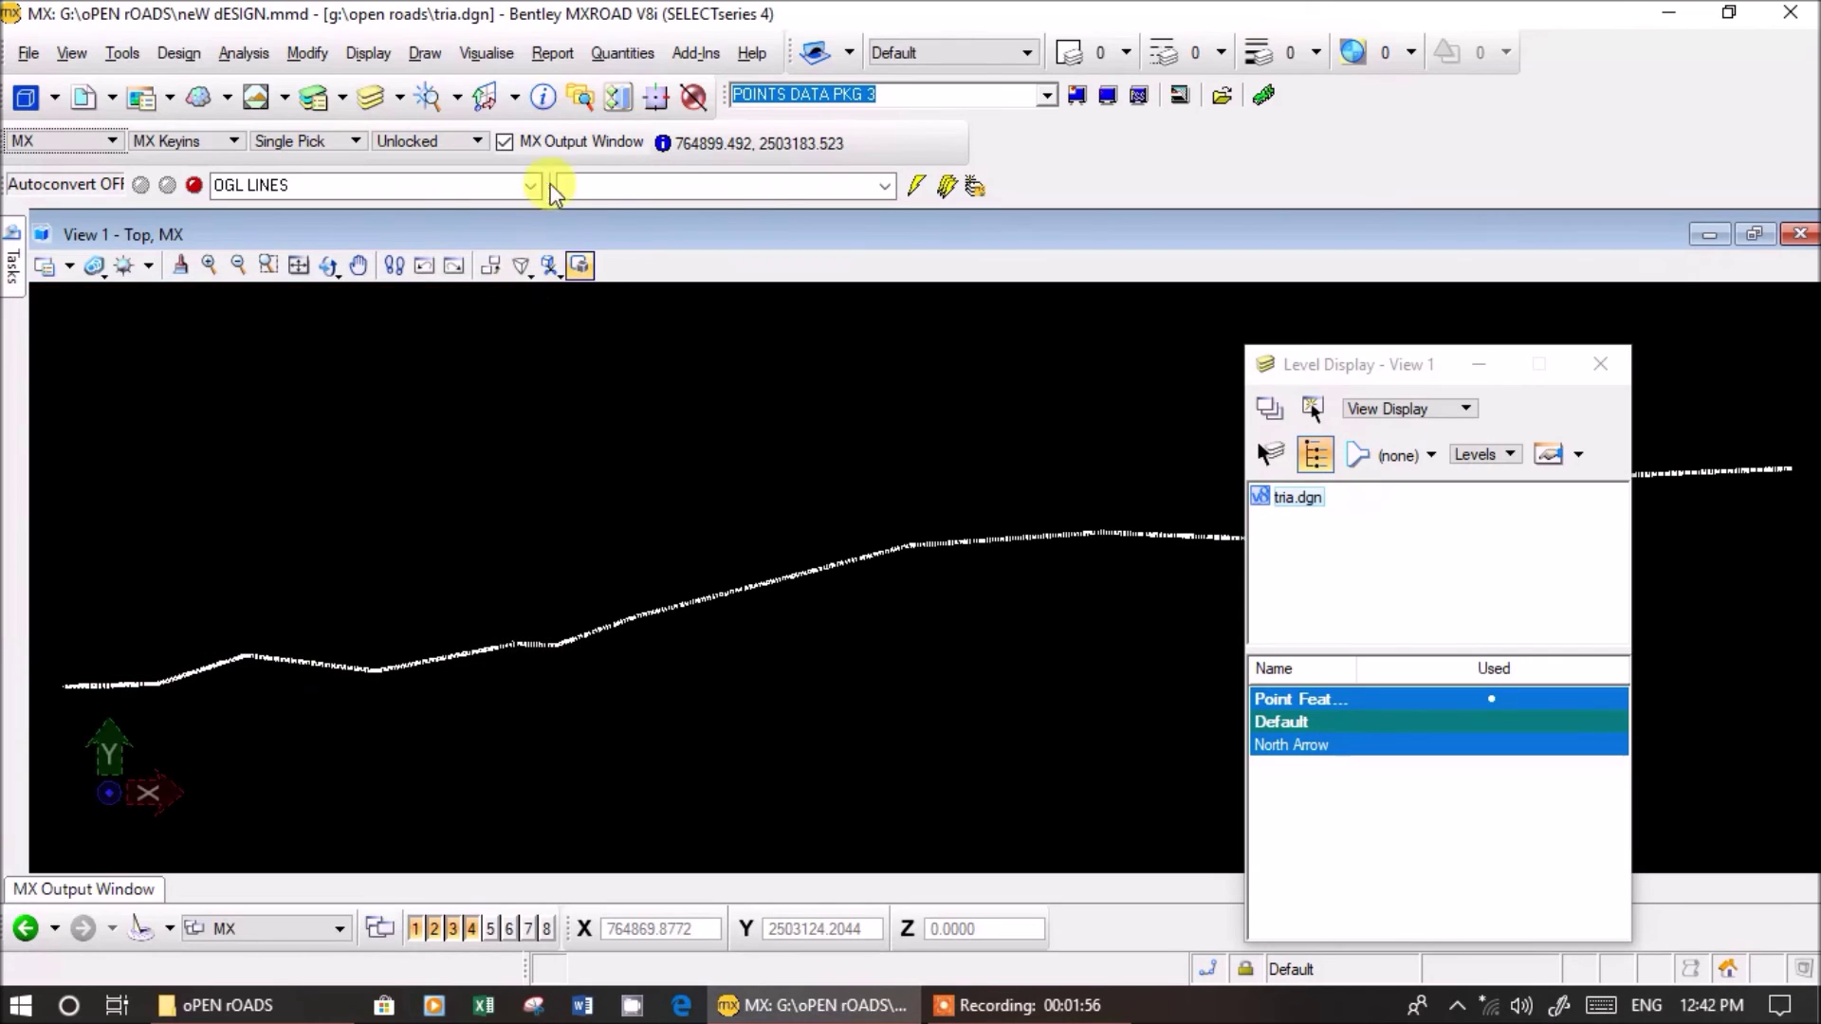
- Delete the POINTS DATA PKG 3 model via Delete Model, then select OGL LINES as current
click(305, 52)
mouse_move(485, 76)
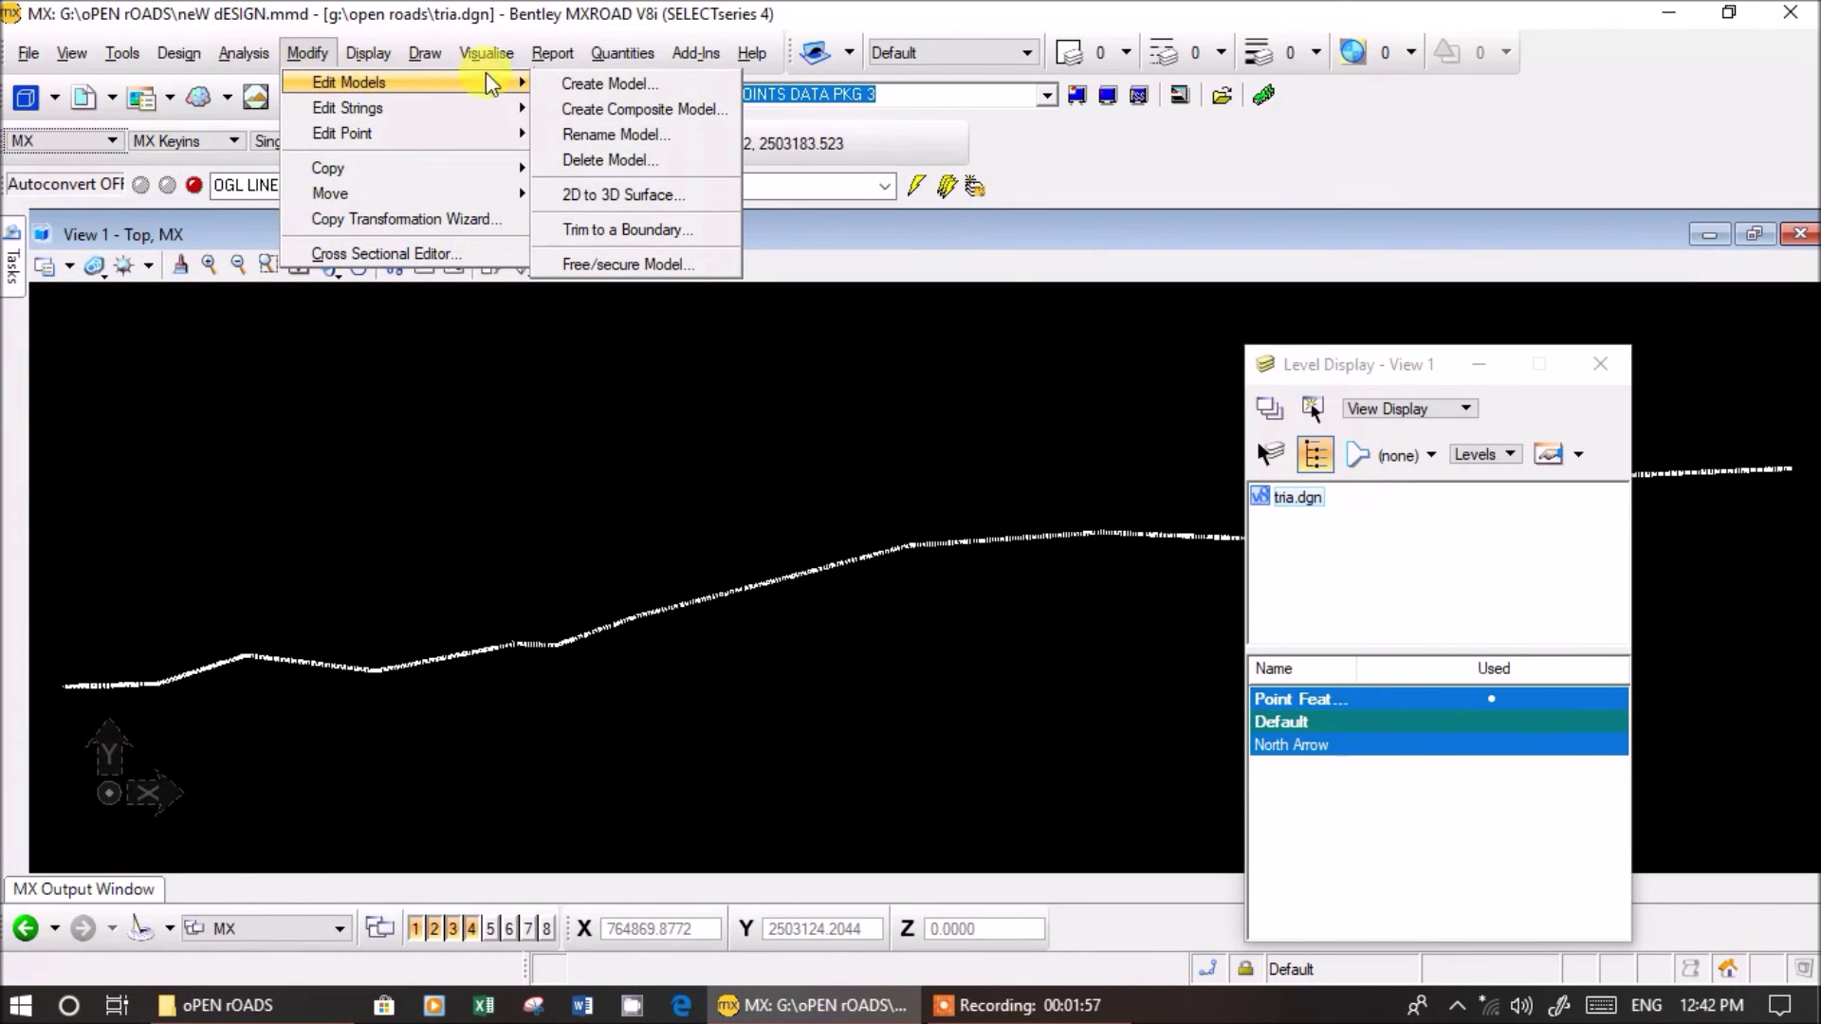
click(617, 159)
click(339, 410)
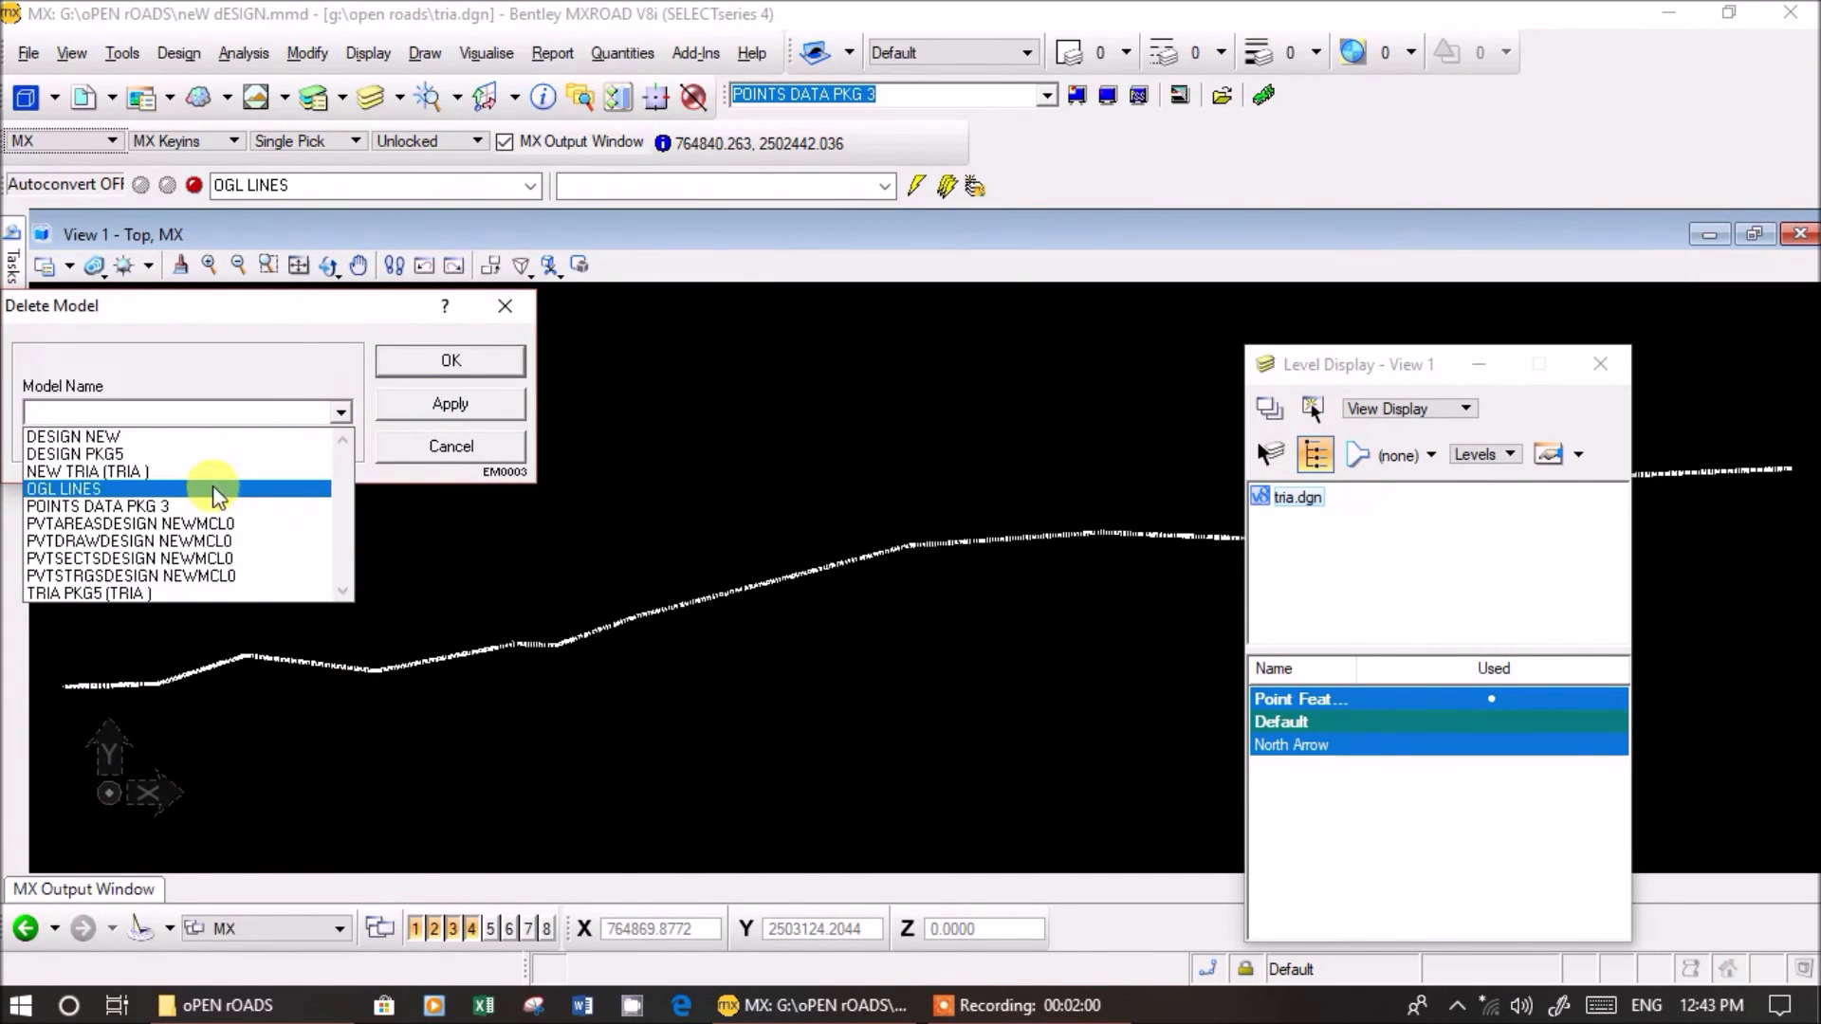
click(209, 497)
click(453, 402)
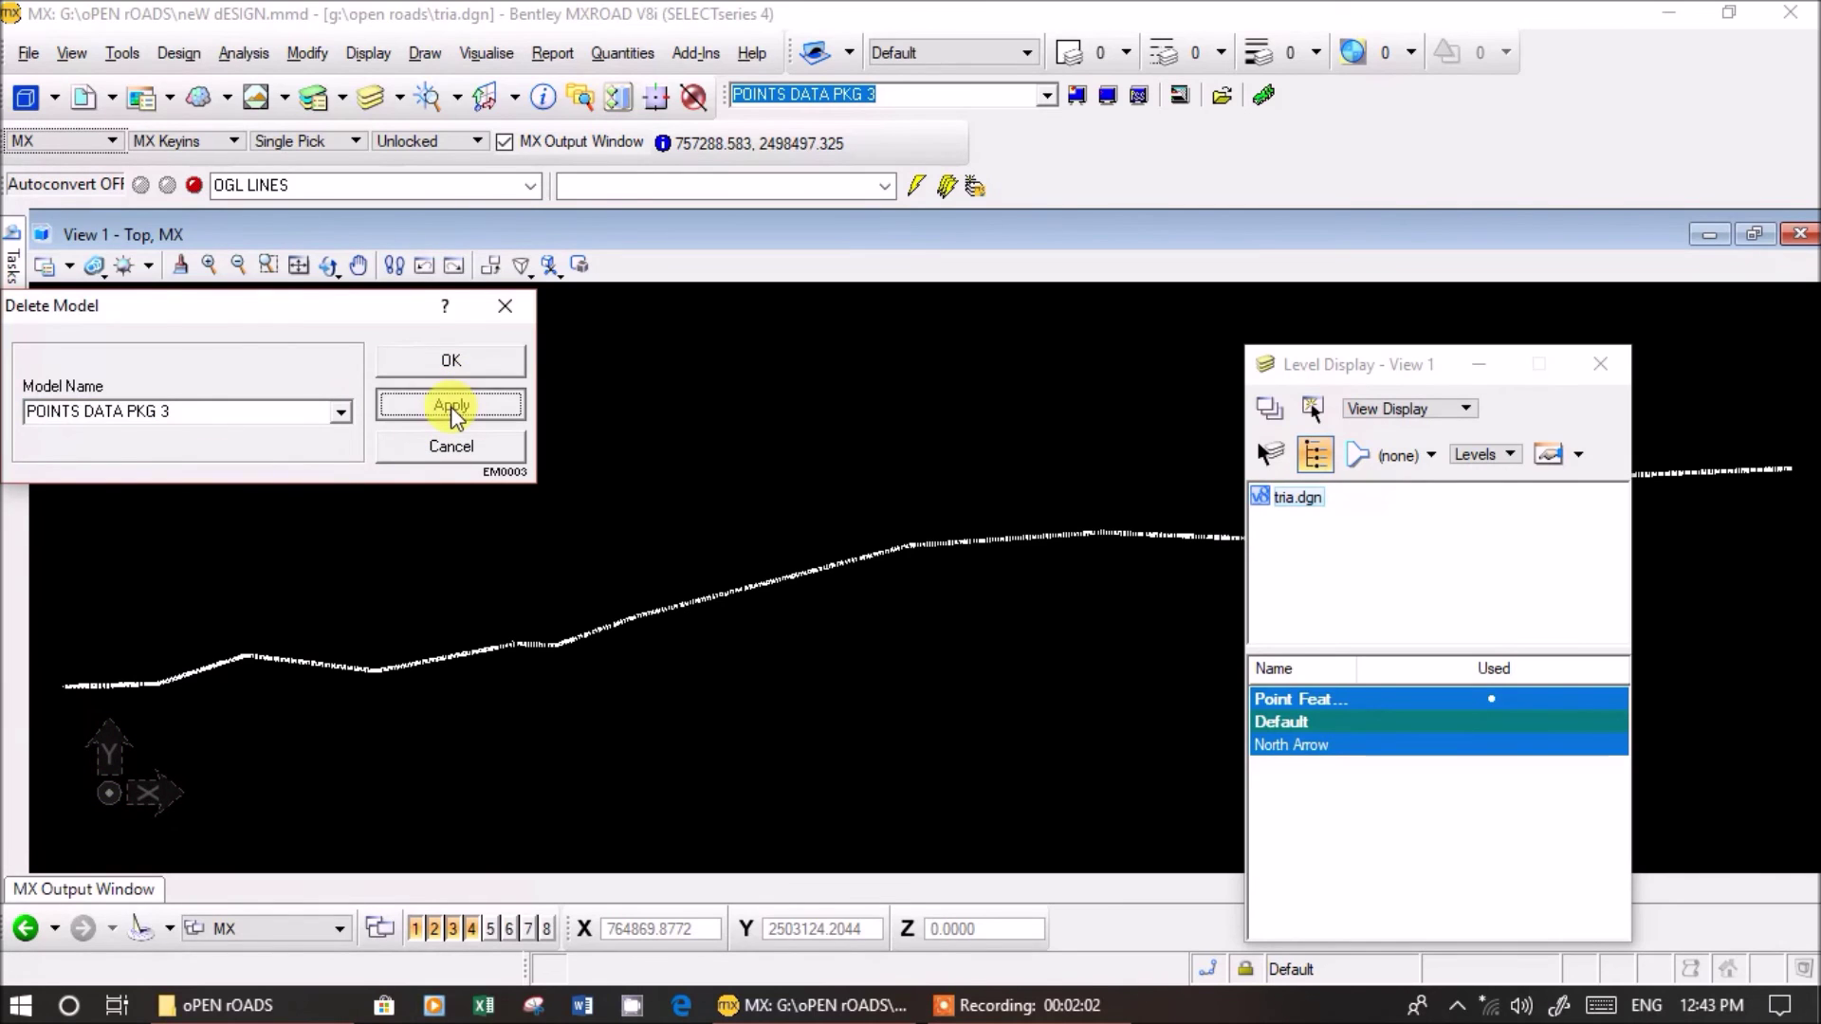
click(977, 594)
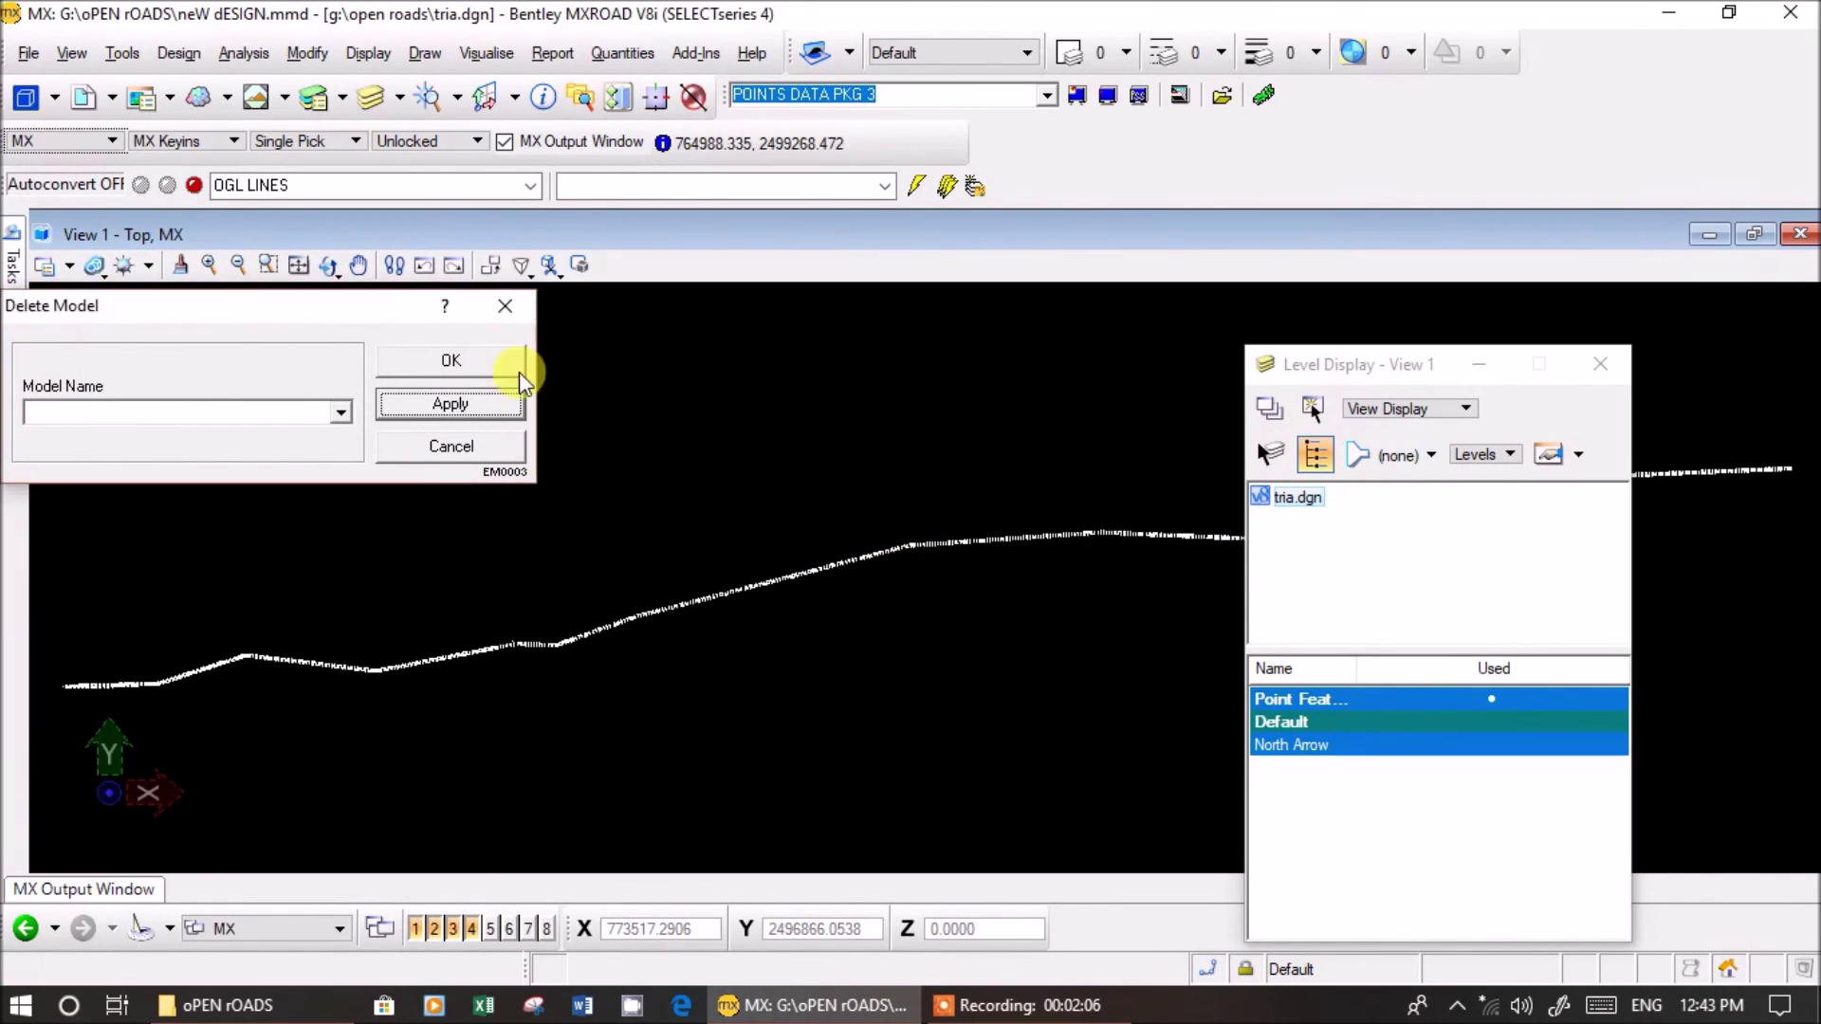
click(504, 306)
click(1047, 95)
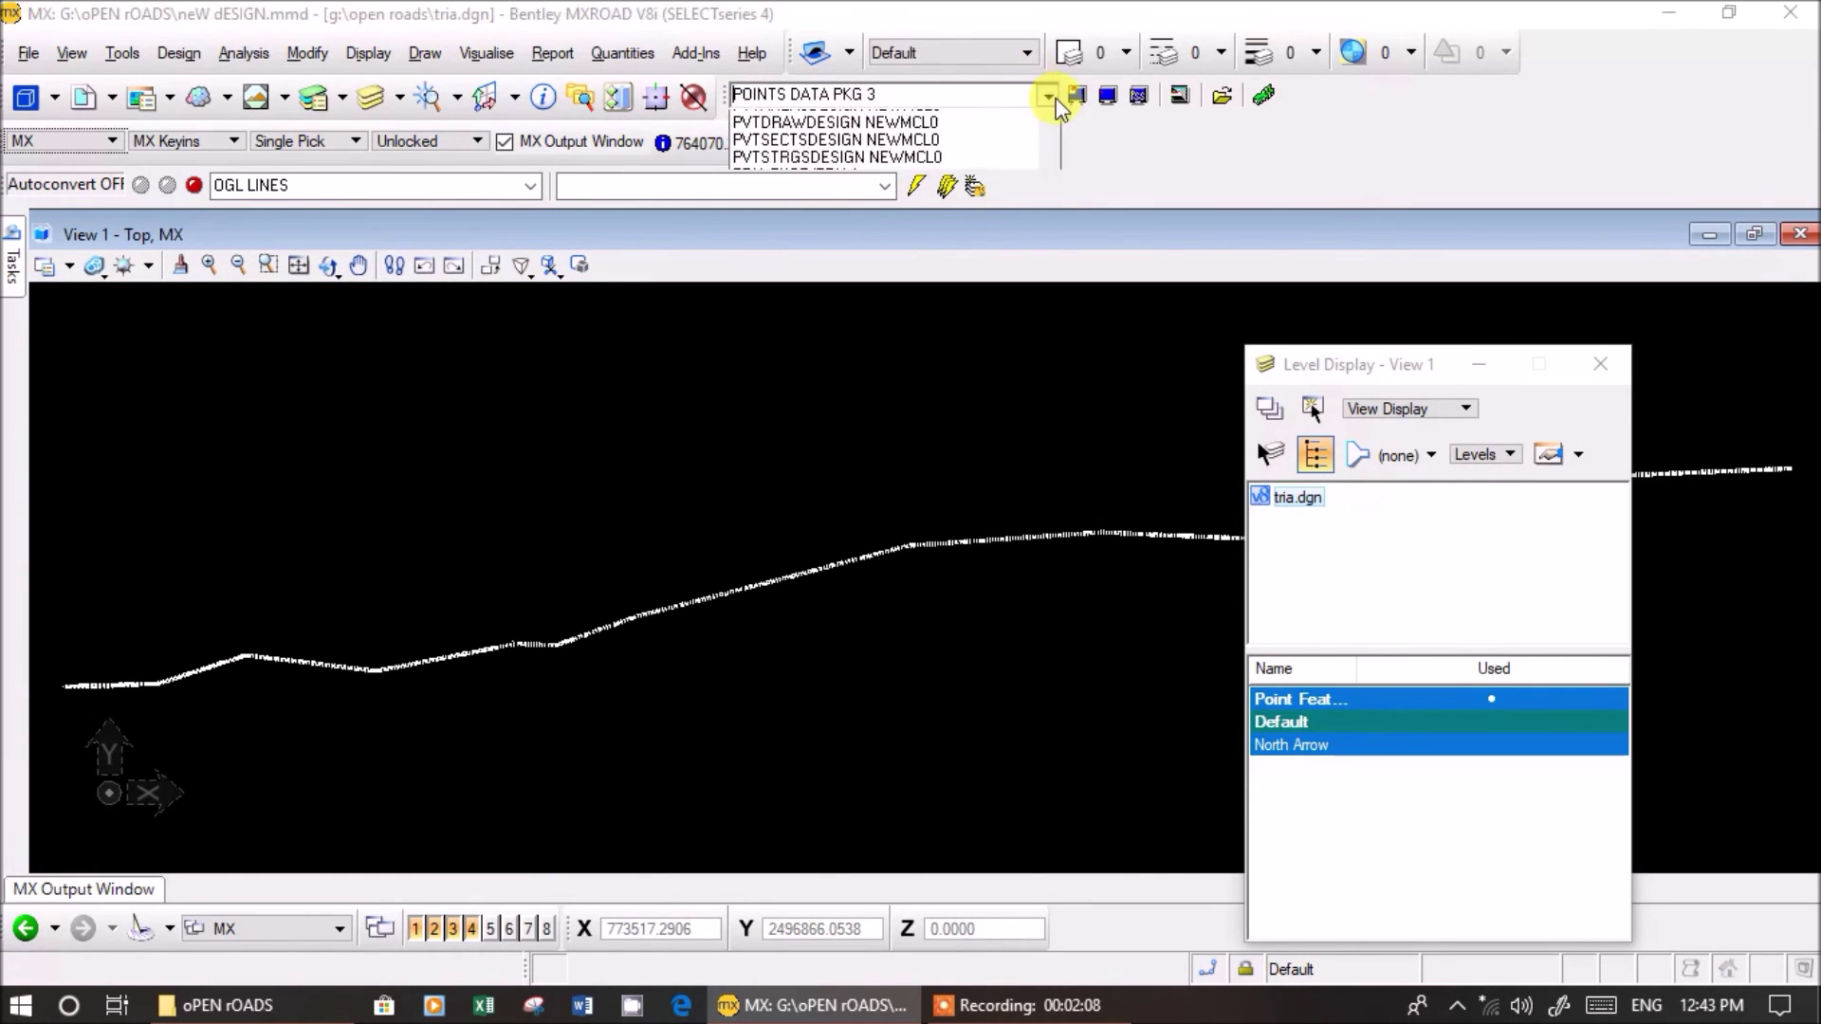
click(895, 164)
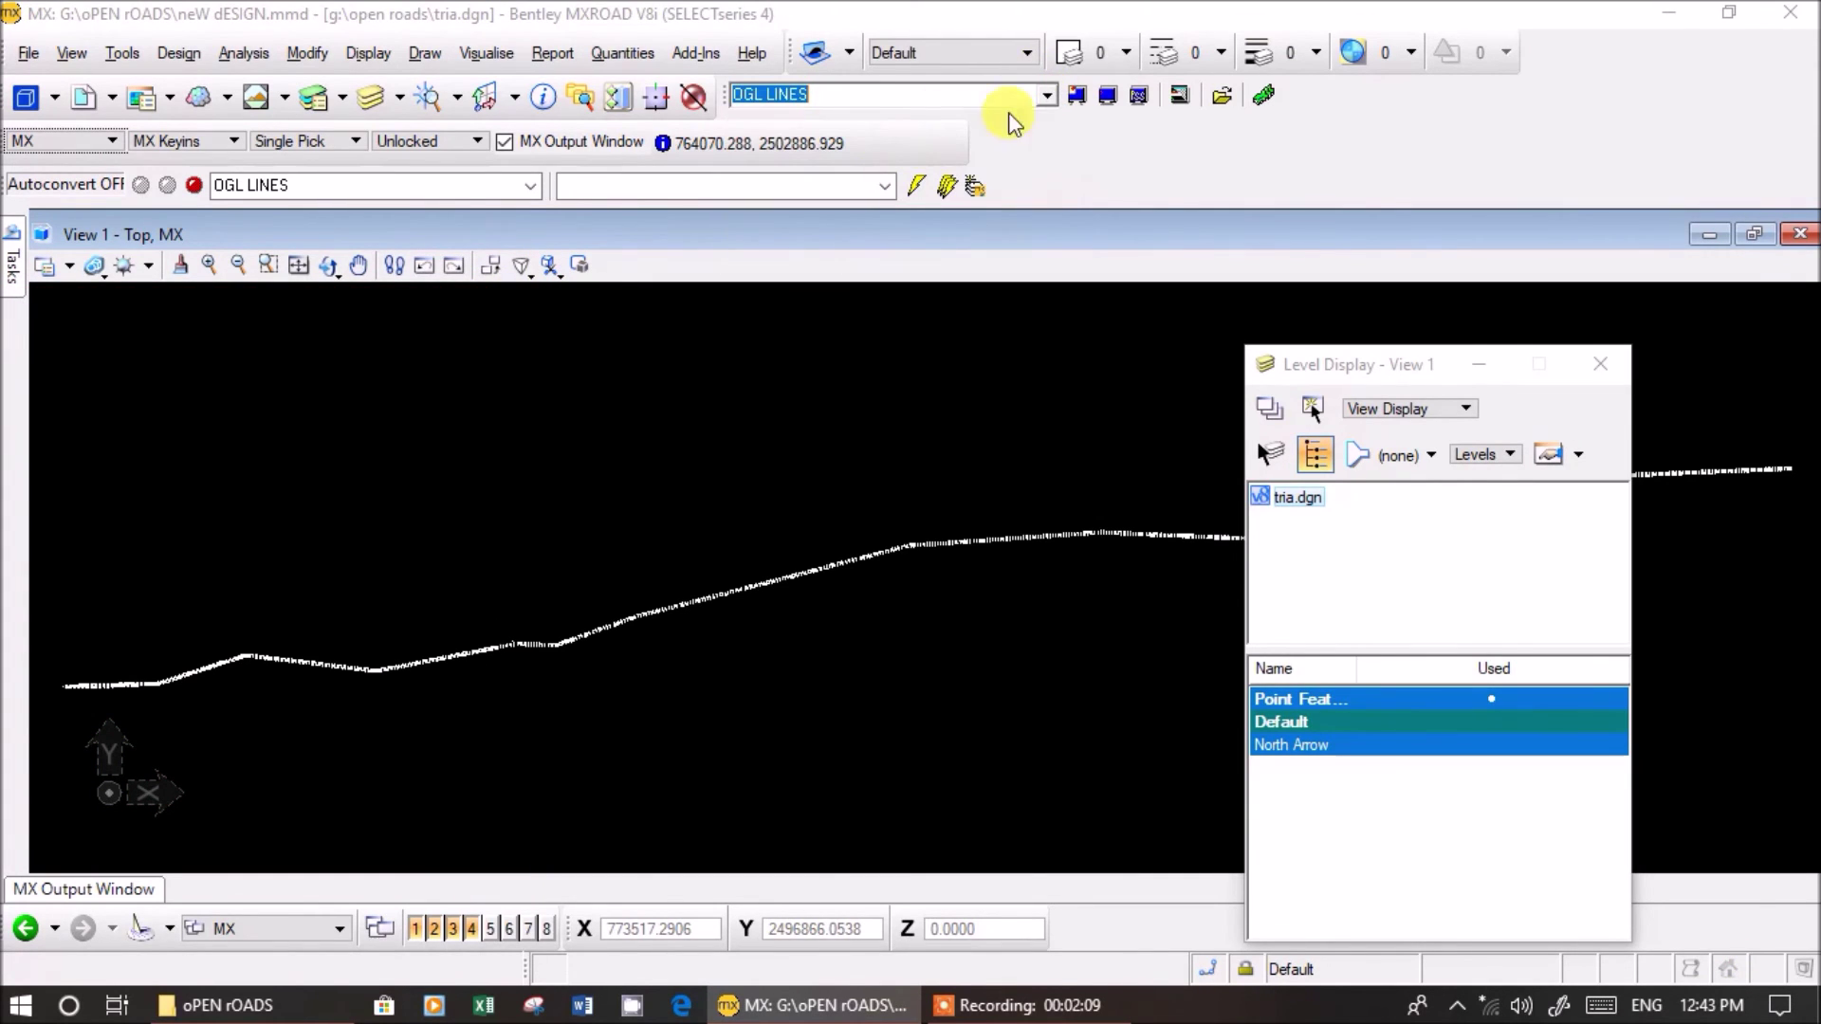
- Draw the OGL LINES model in the tria.dgn top view, zoom to inspect it, and open the Analysis menu
click(1076, 95)
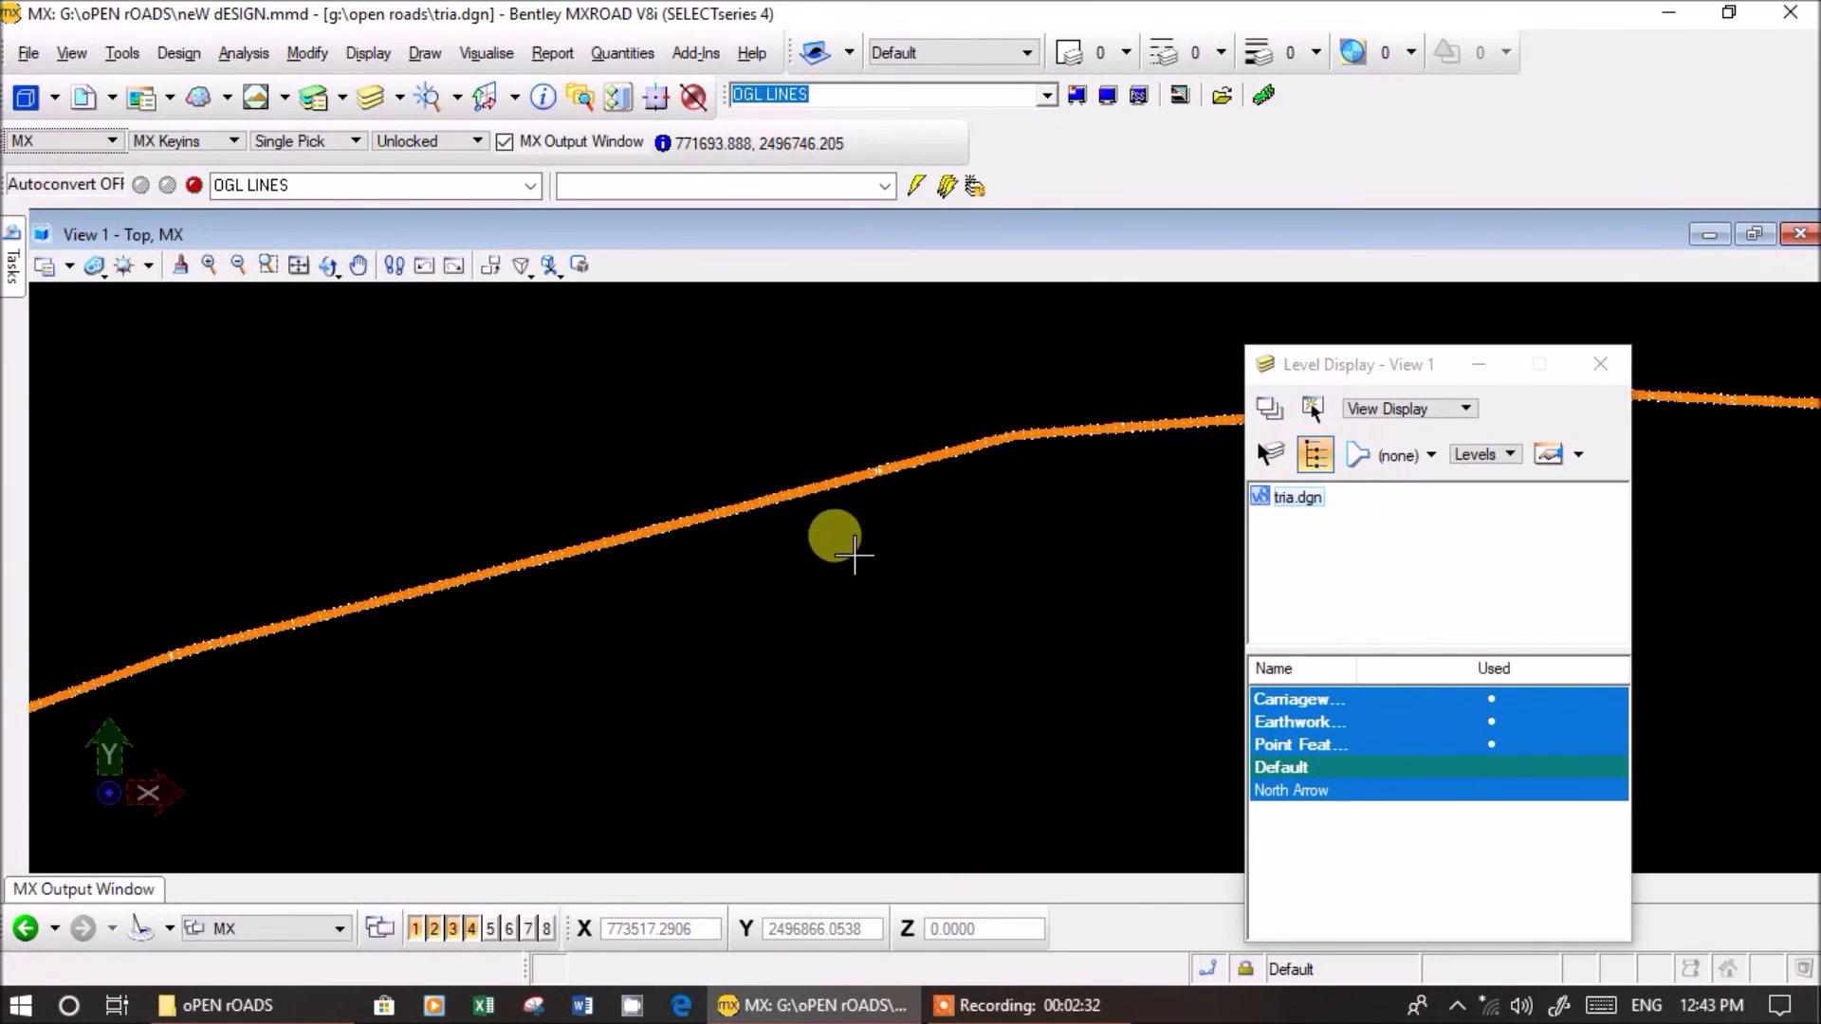
scroll(853, 554, up, 5)
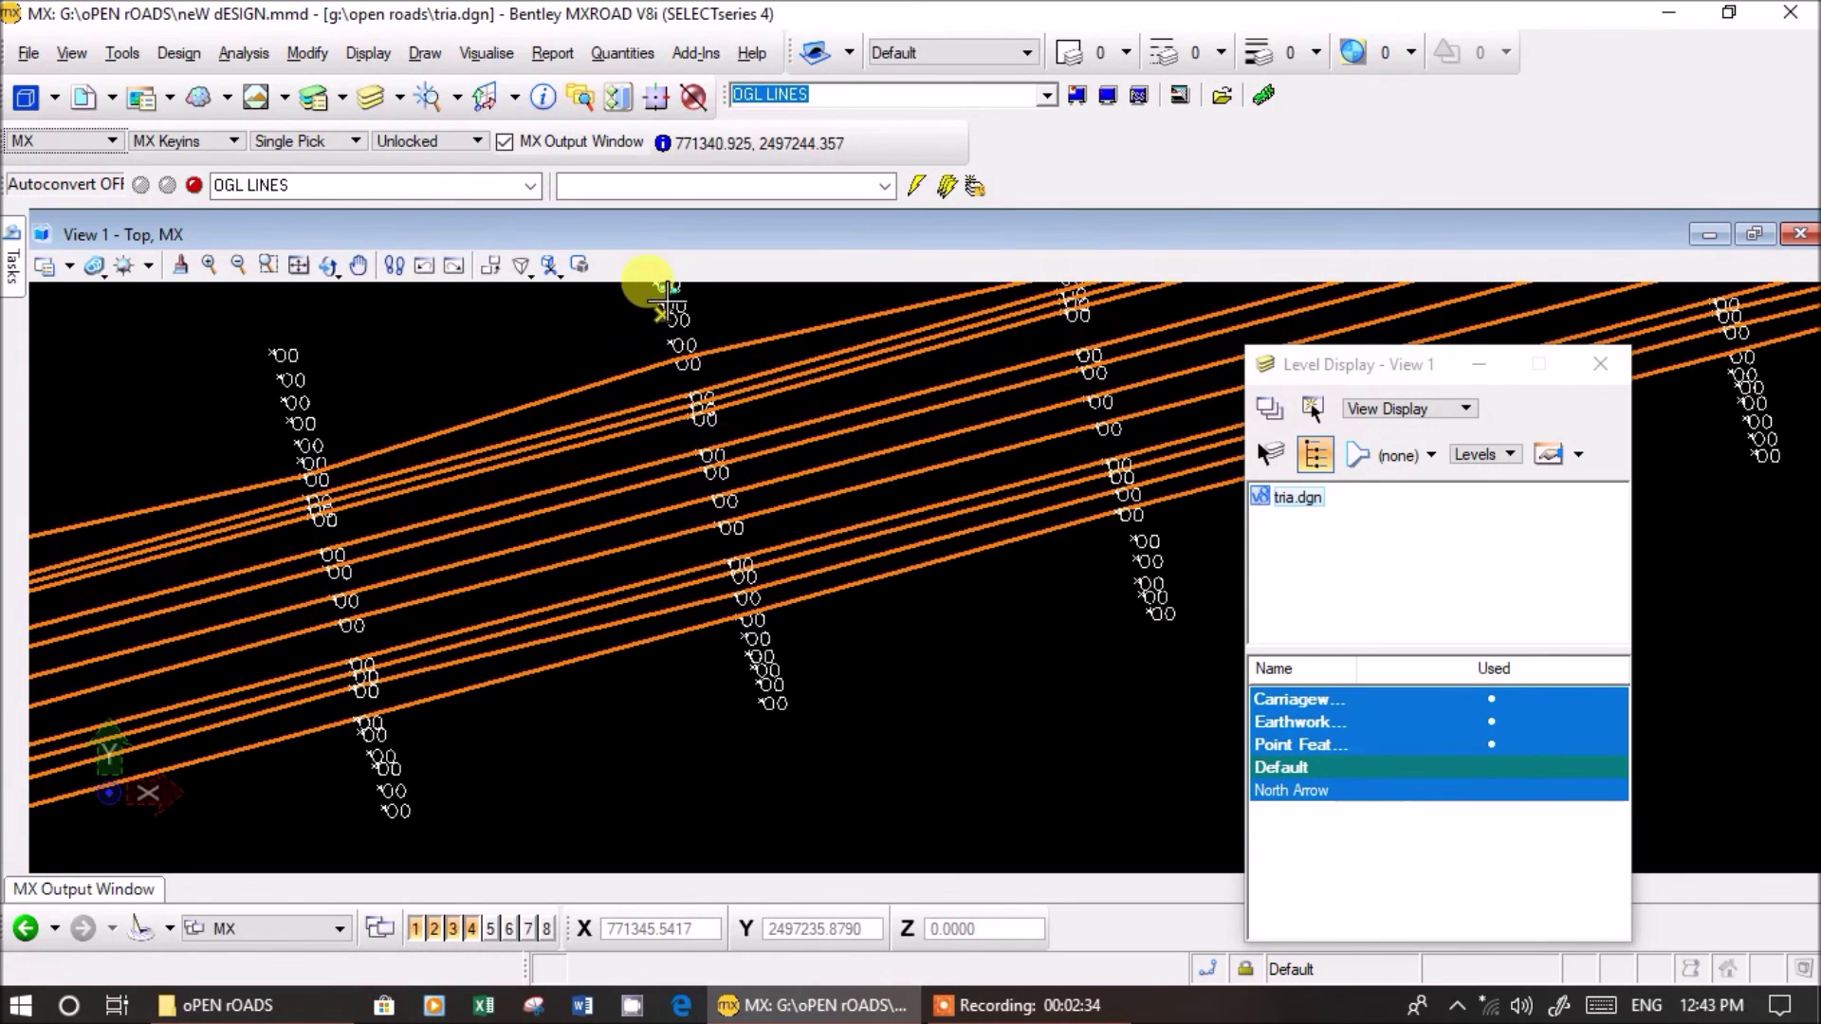
scroll(744, 615, down, 5)
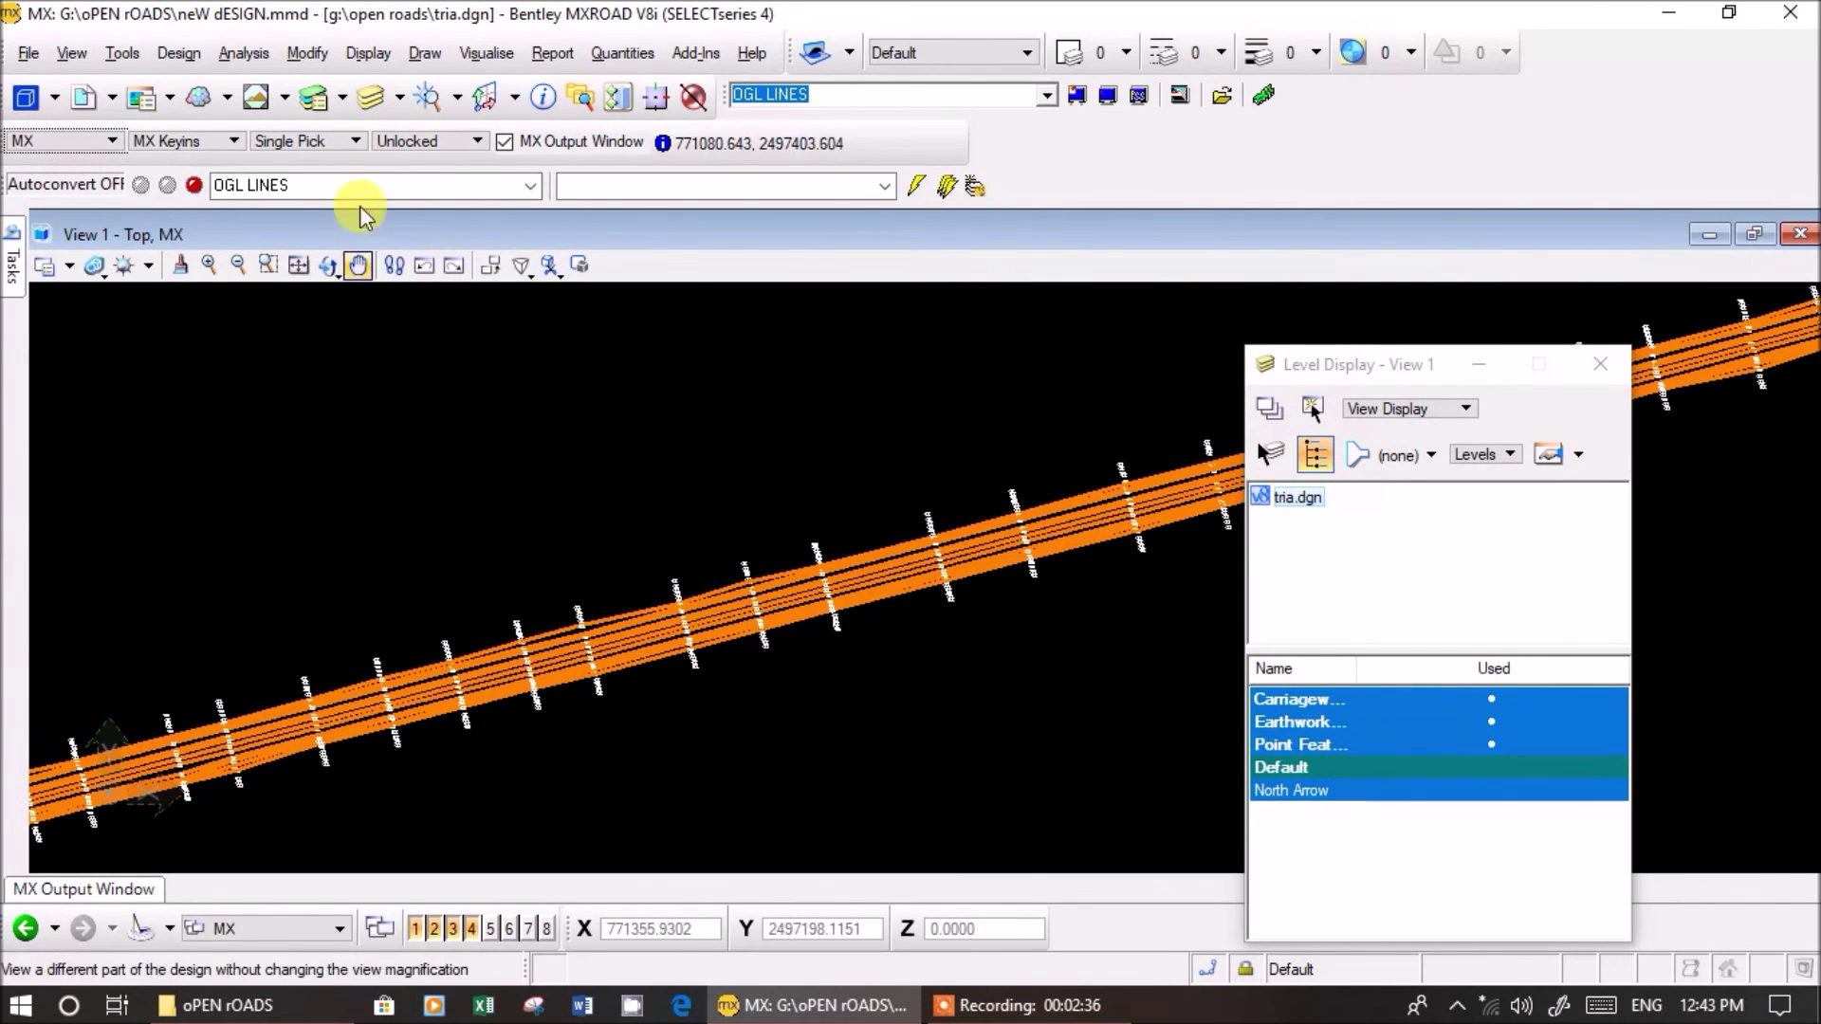
click(302, 55)
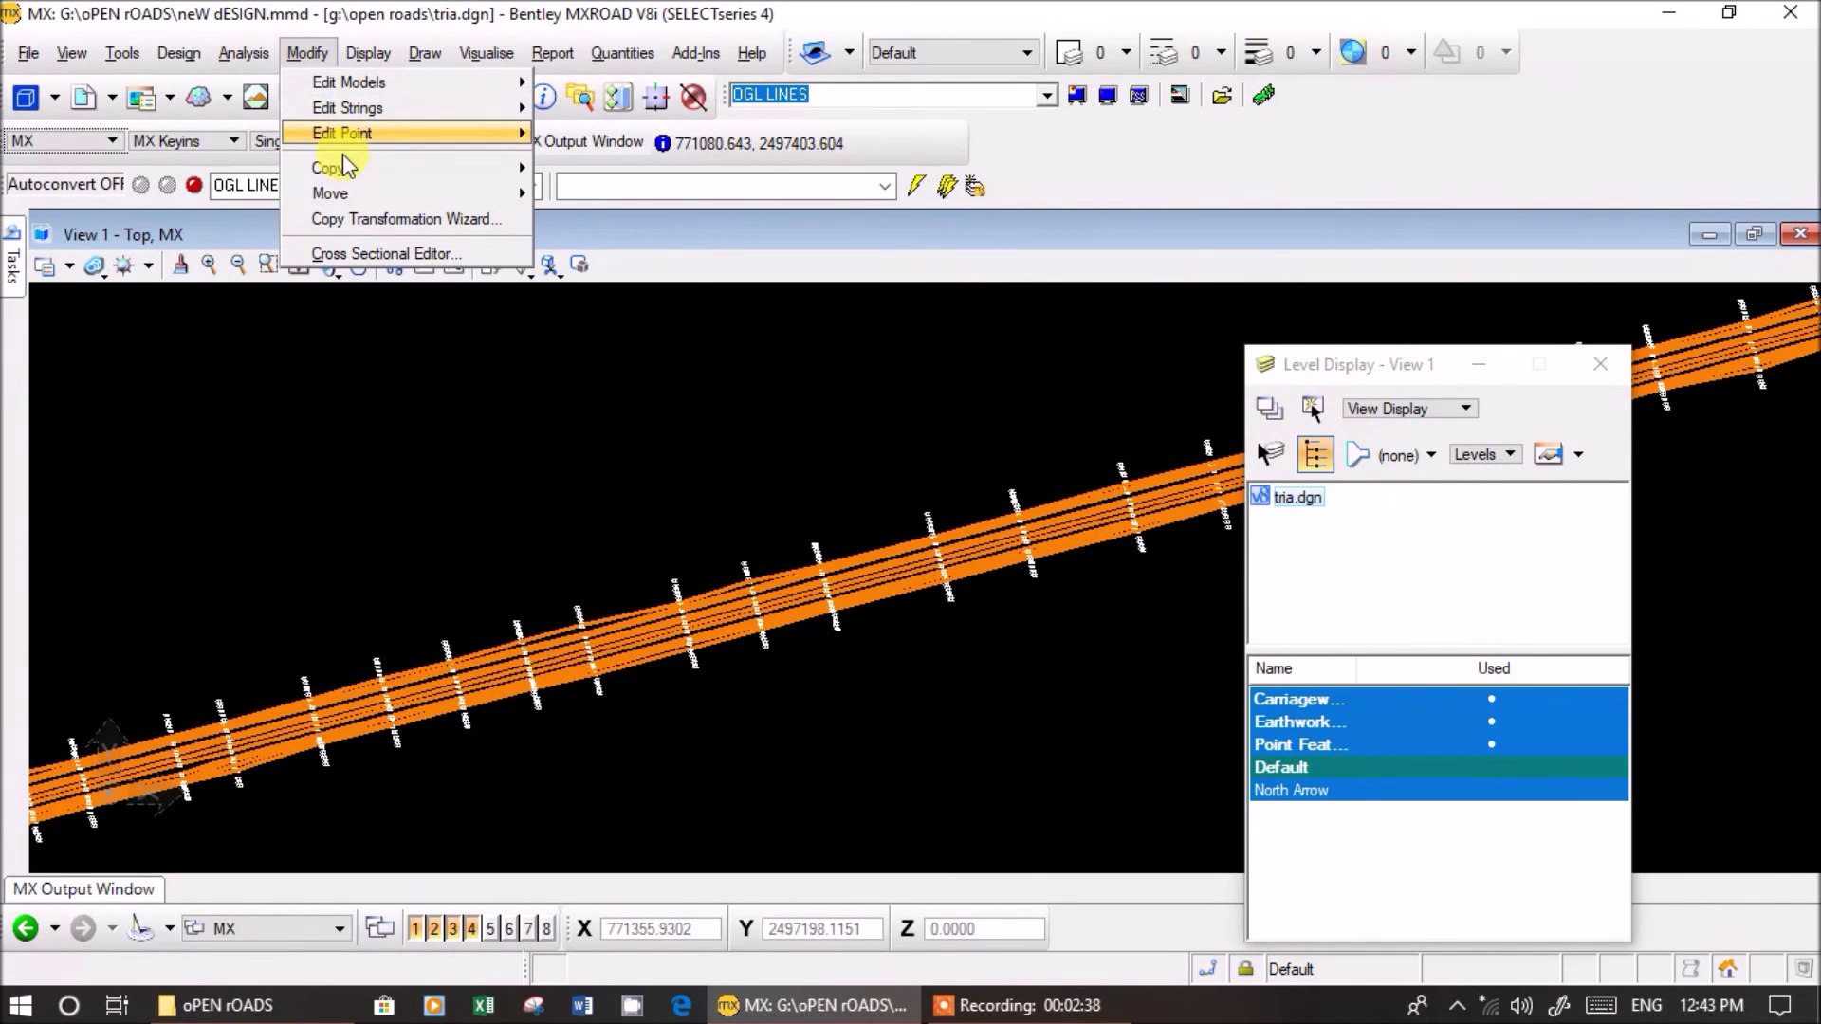
mouse_move(245, 59)
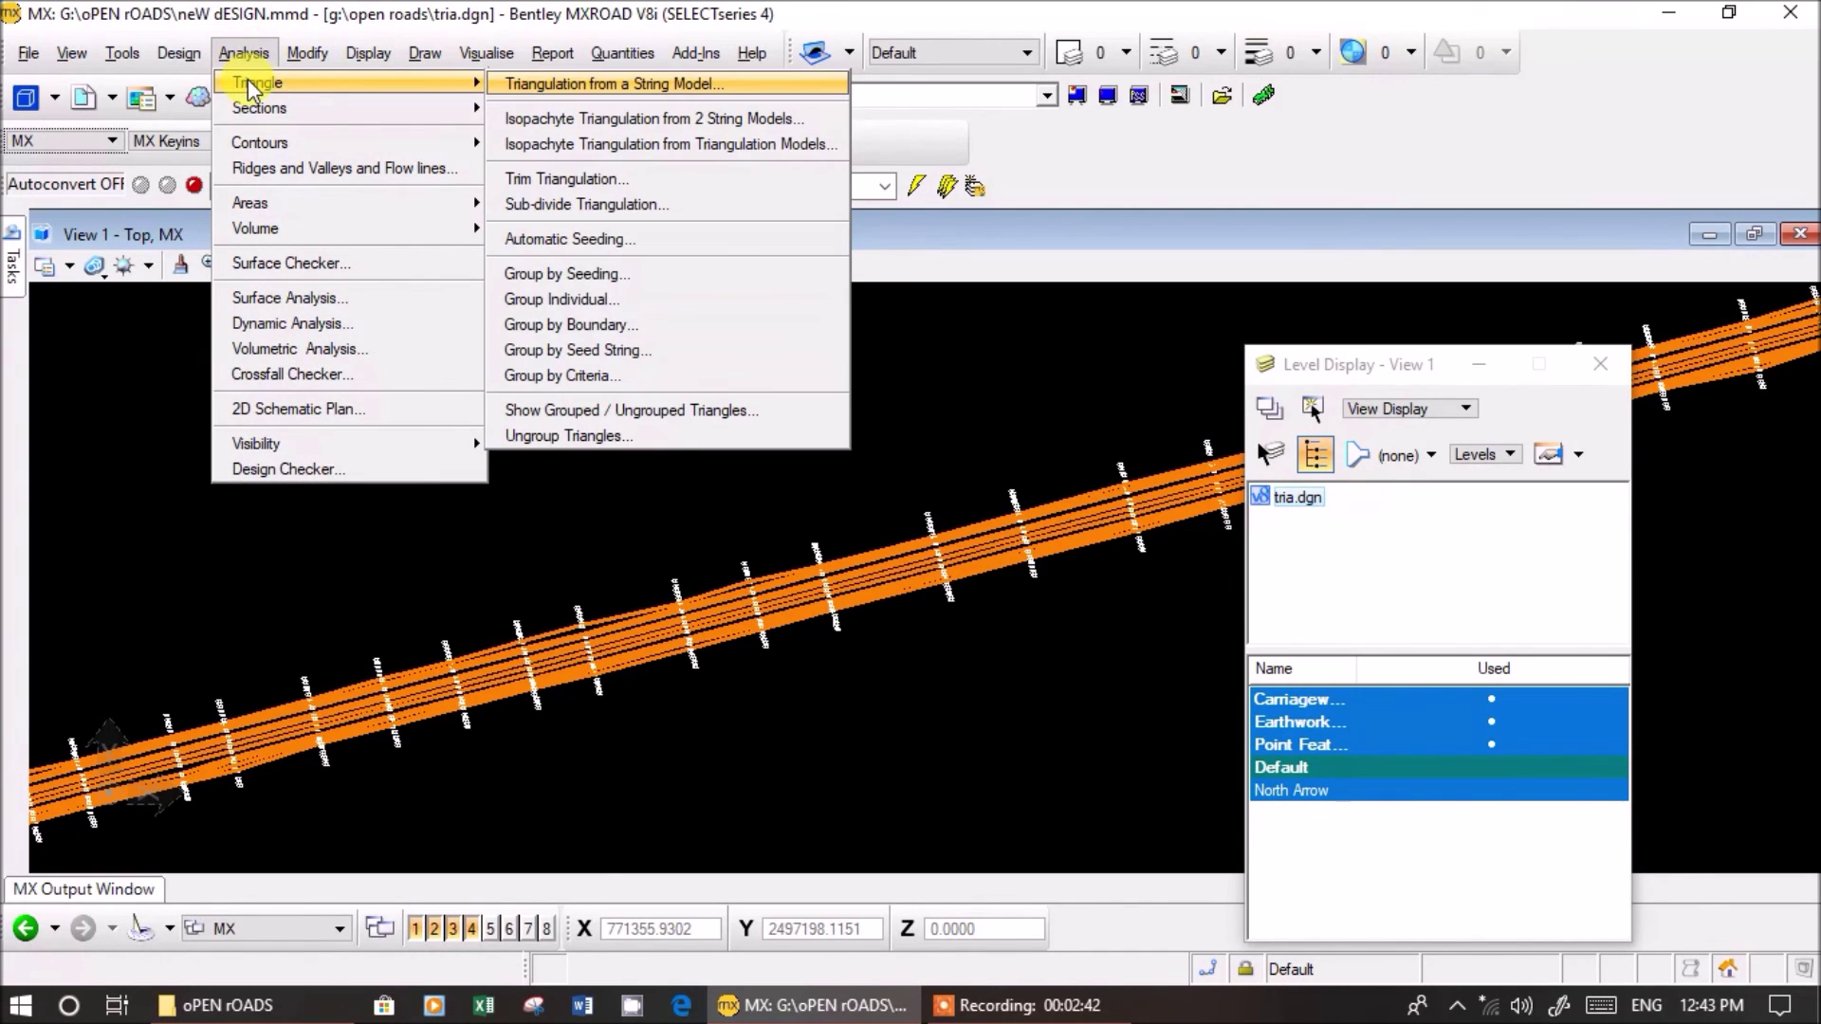
- Set OGL LINES as the model to triangulate, stored in a new model named DTM
click(579, 86)
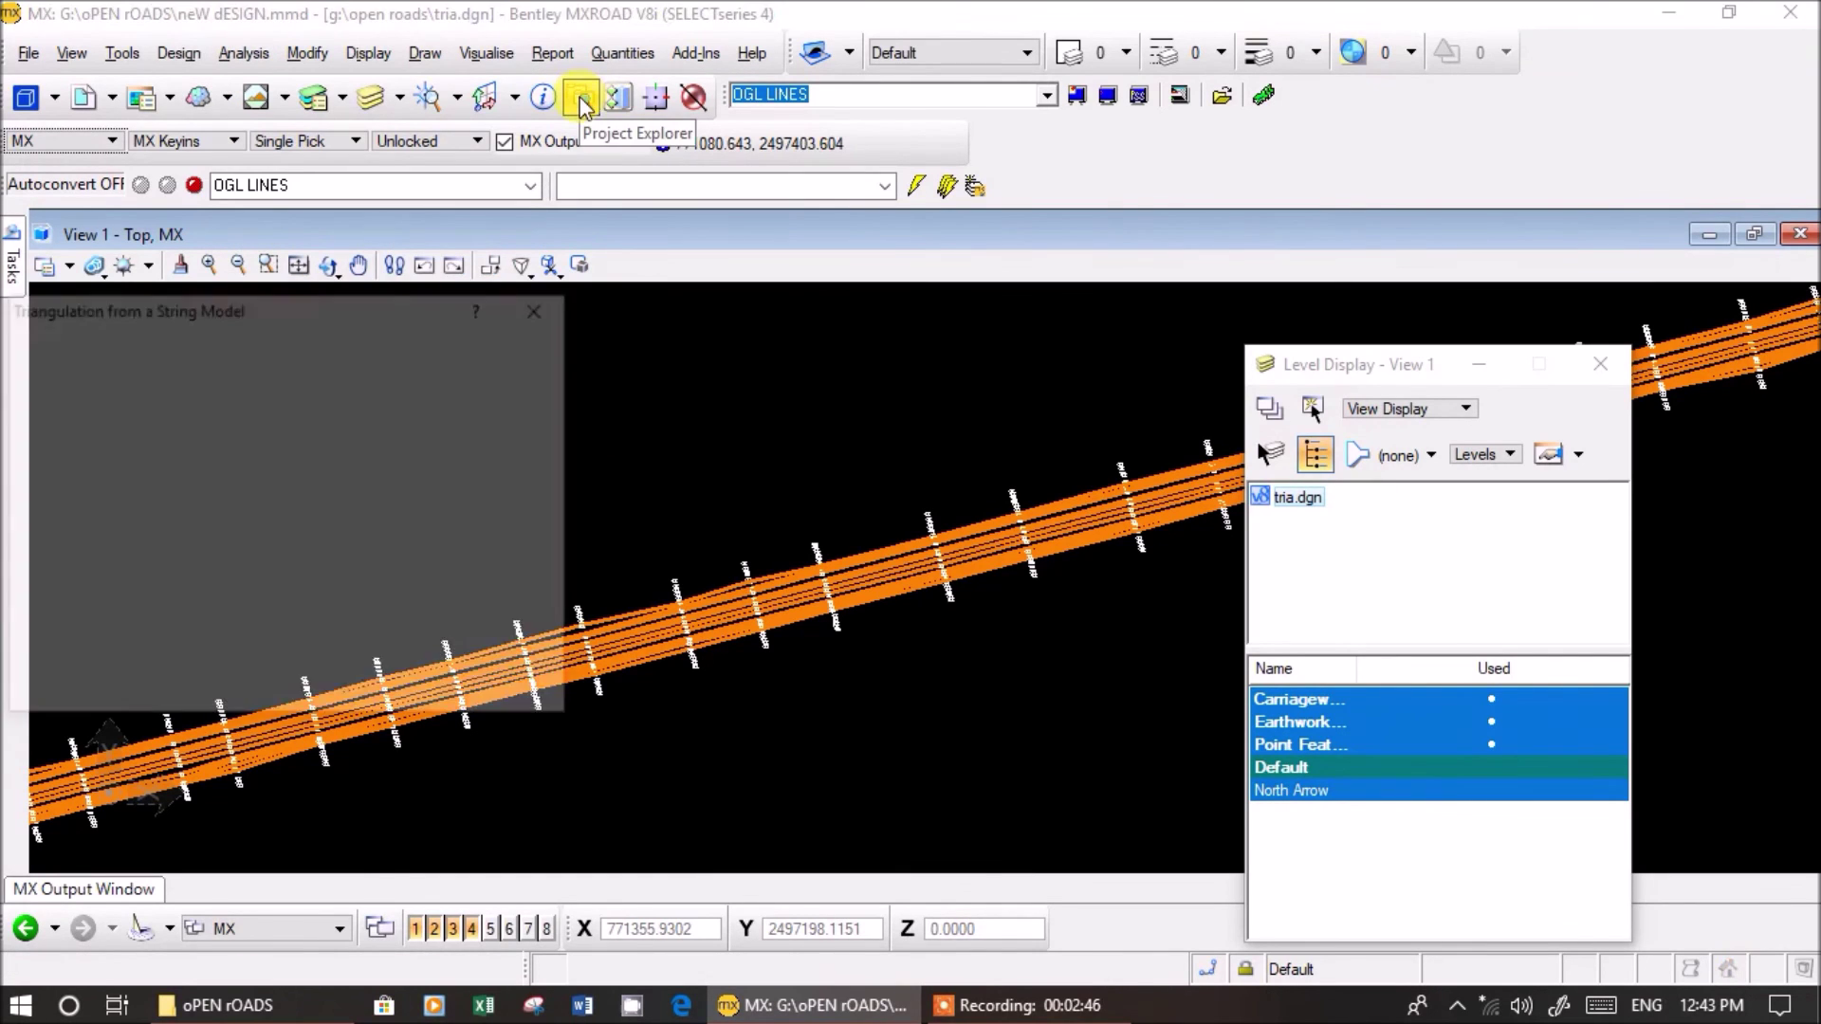
click(356, 423)
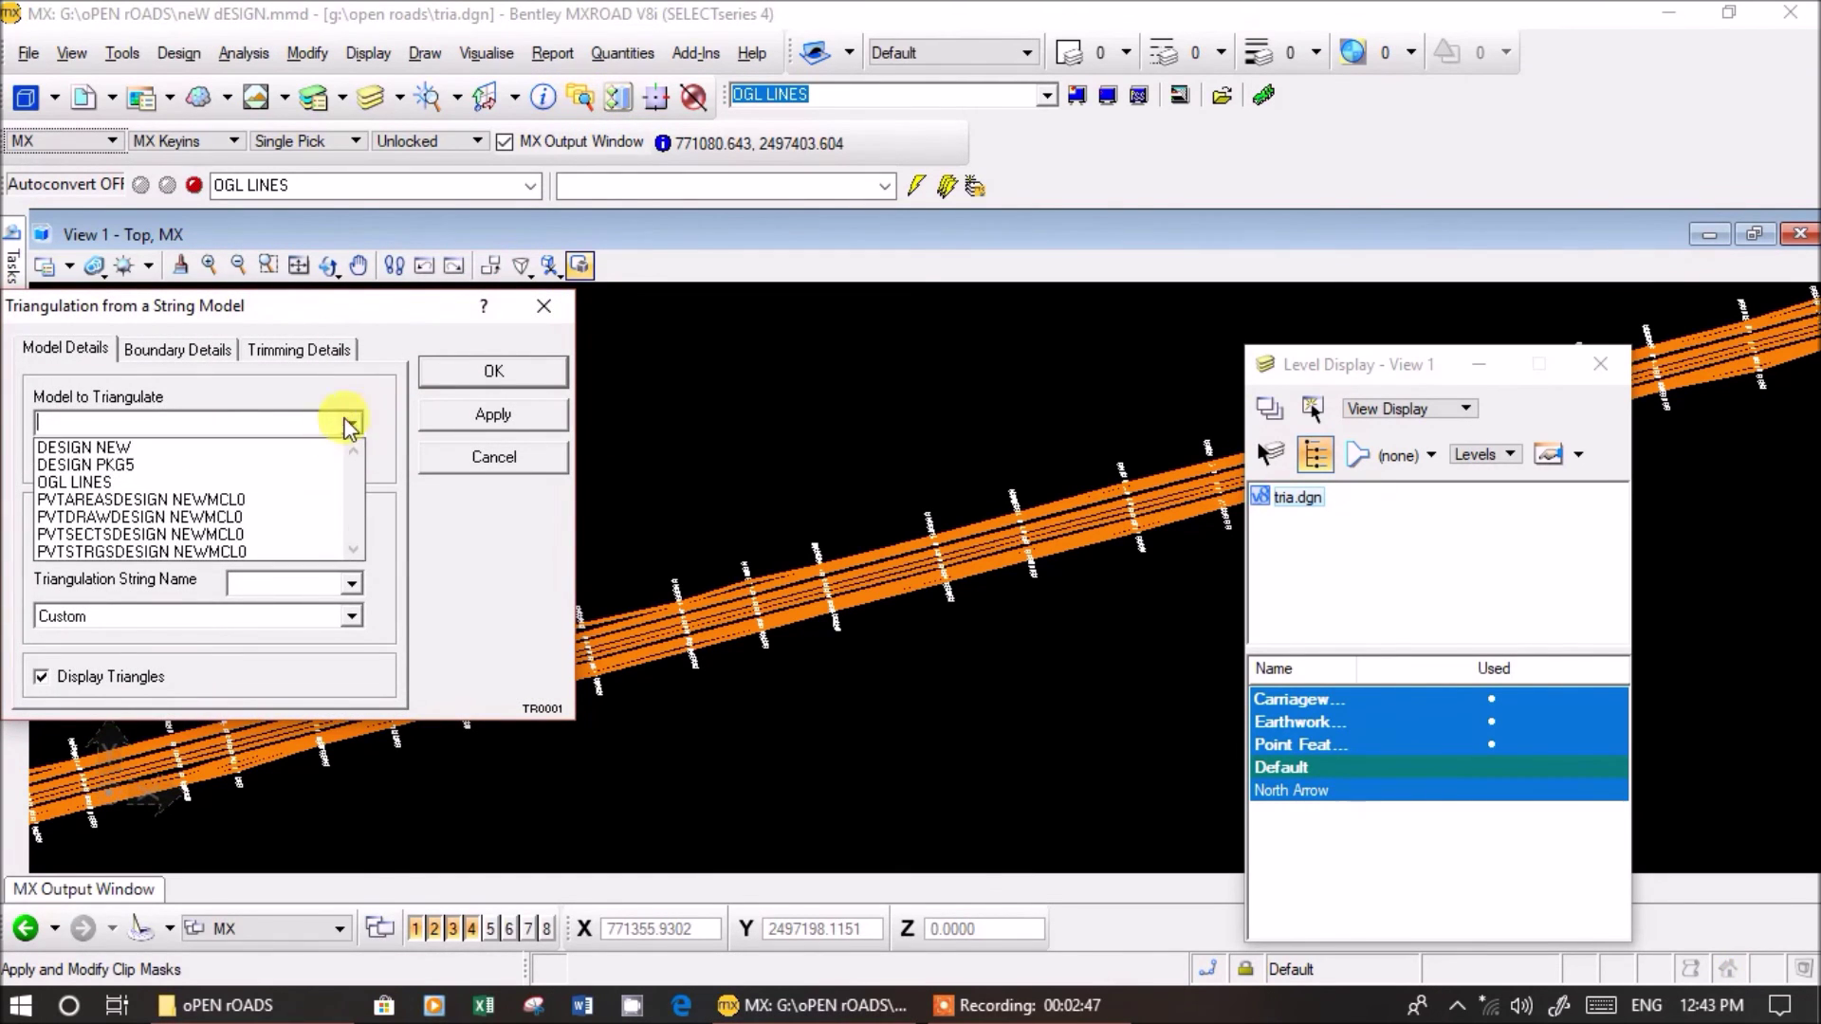
click(237, 485)
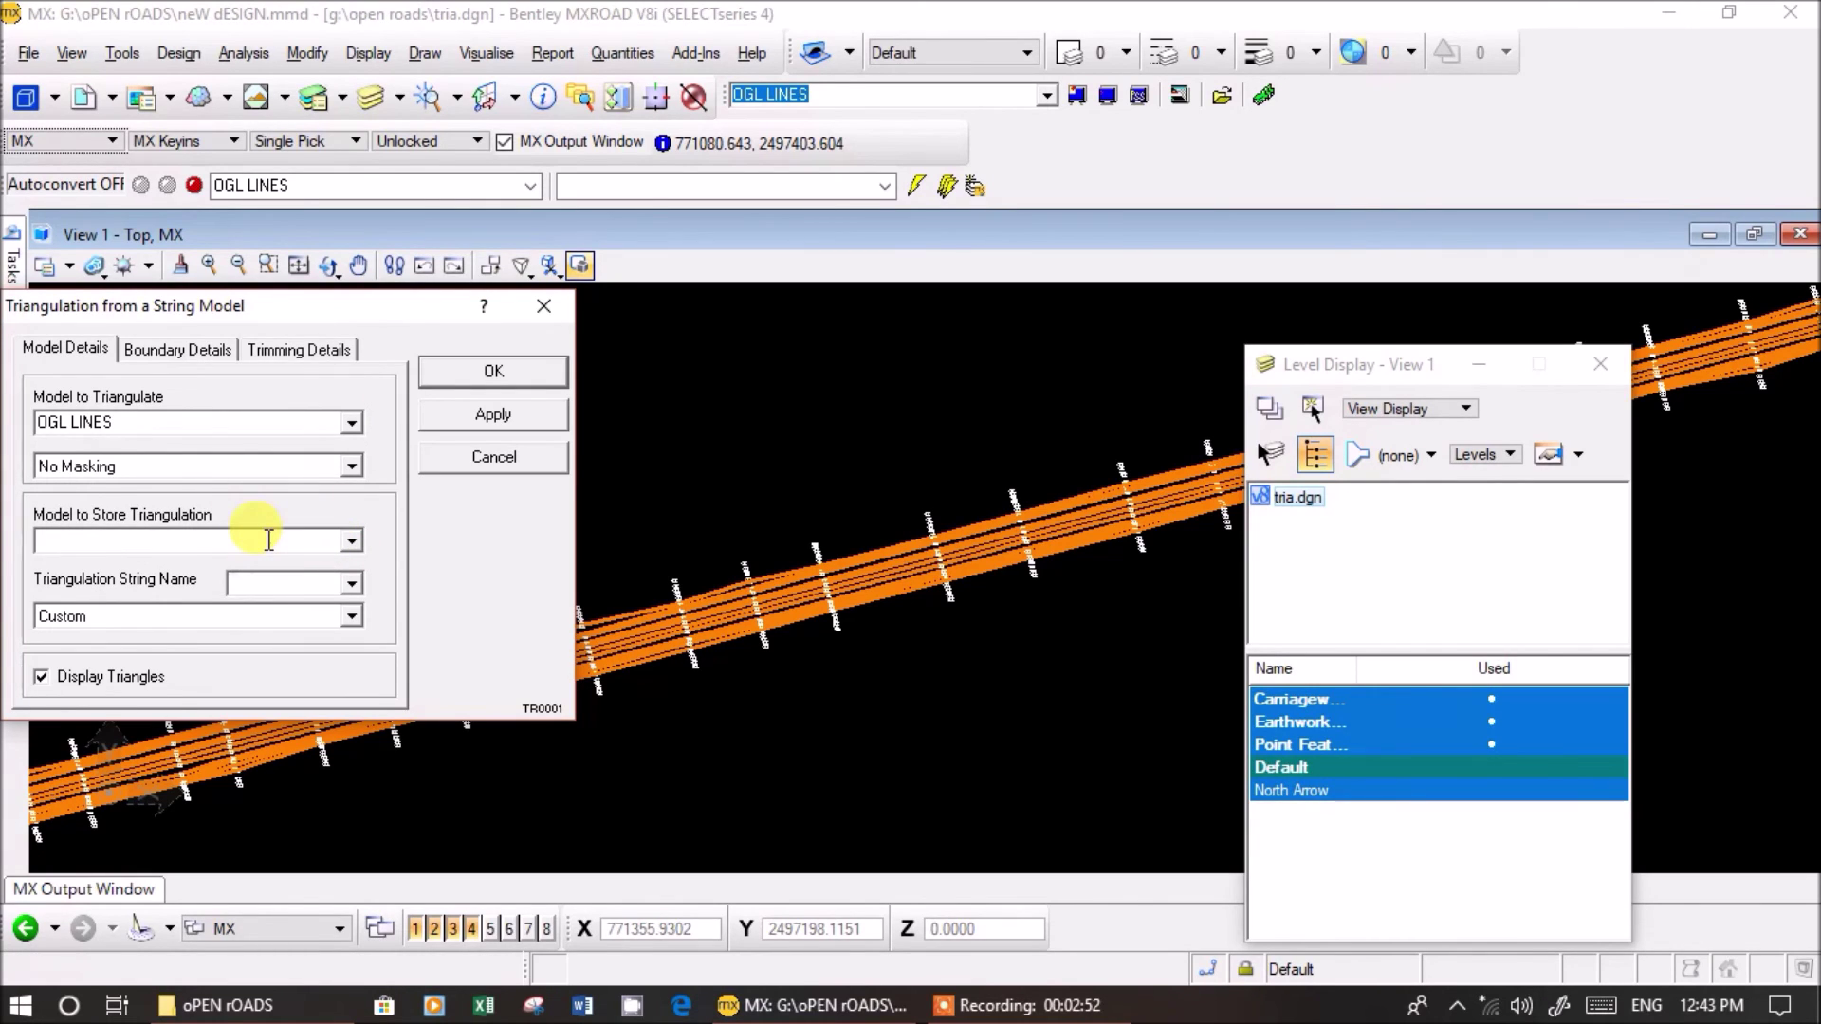
text(DTM)
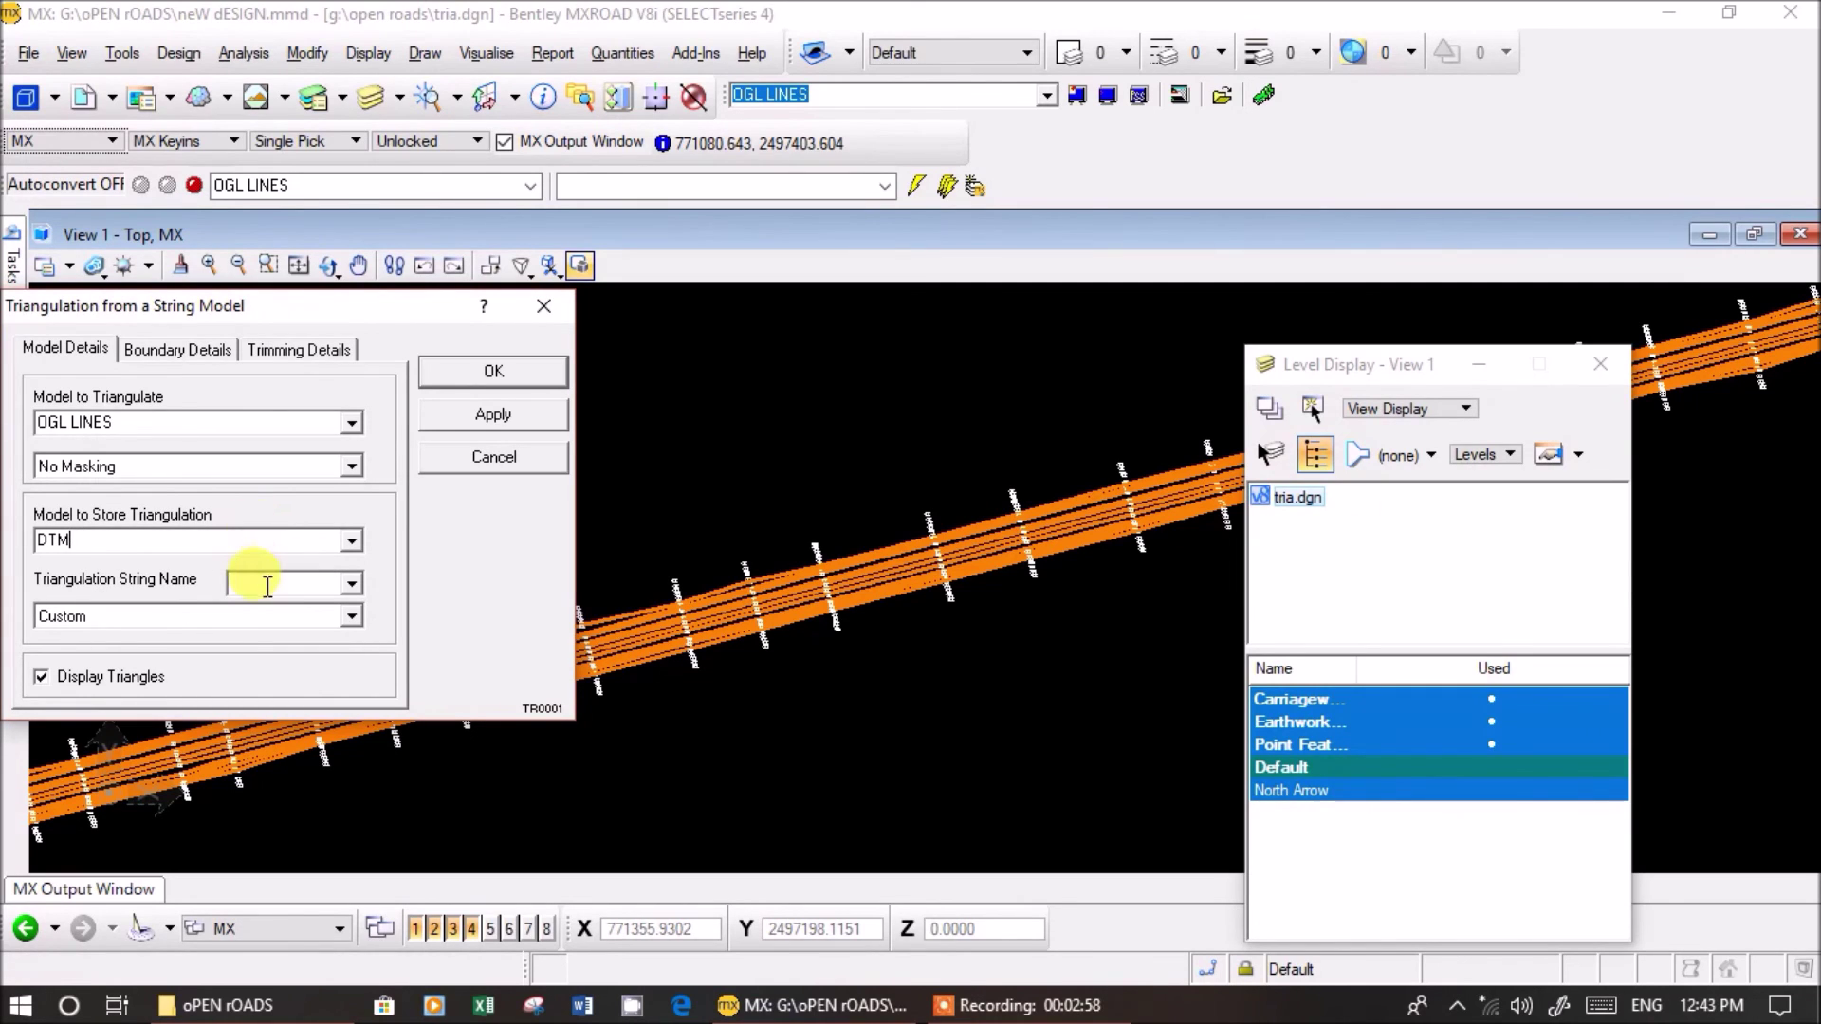
click(249, 583)
click(891, 619)
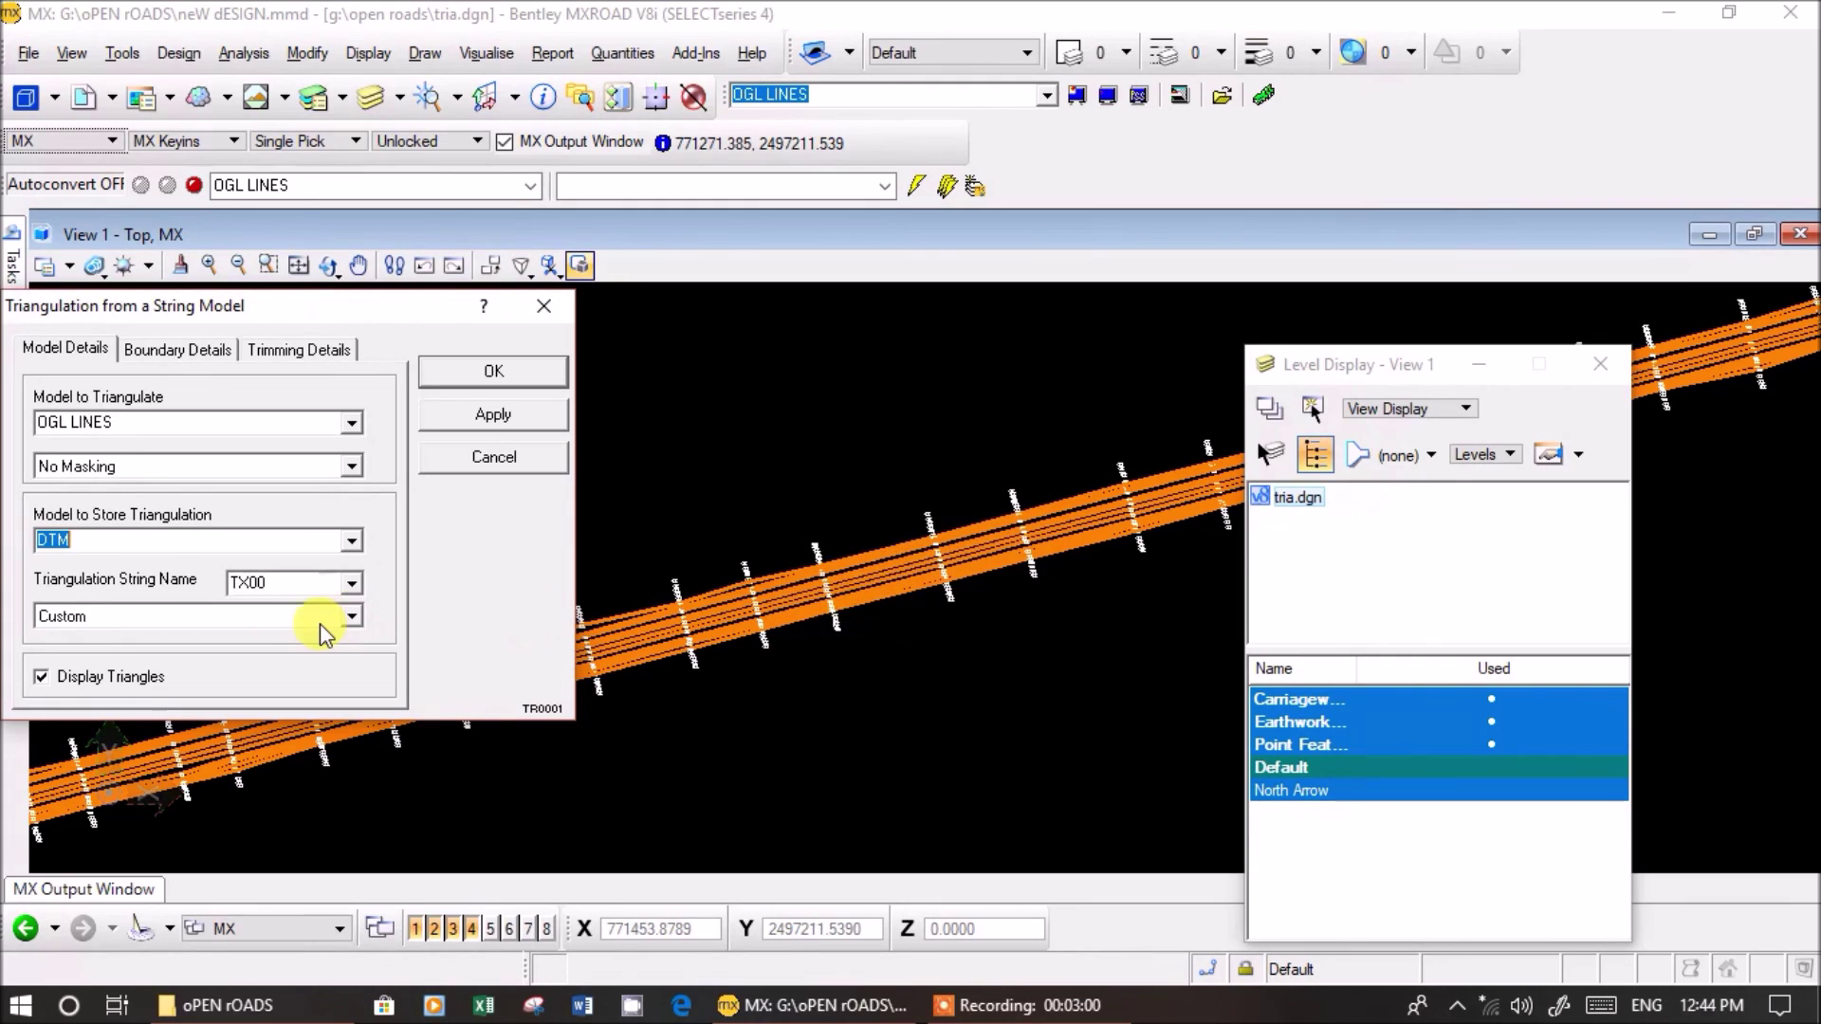
- Use string type Triangulation-Existing (TX), enable Shrink trimming (Method A), and apply the triangulation
click(237, 618)
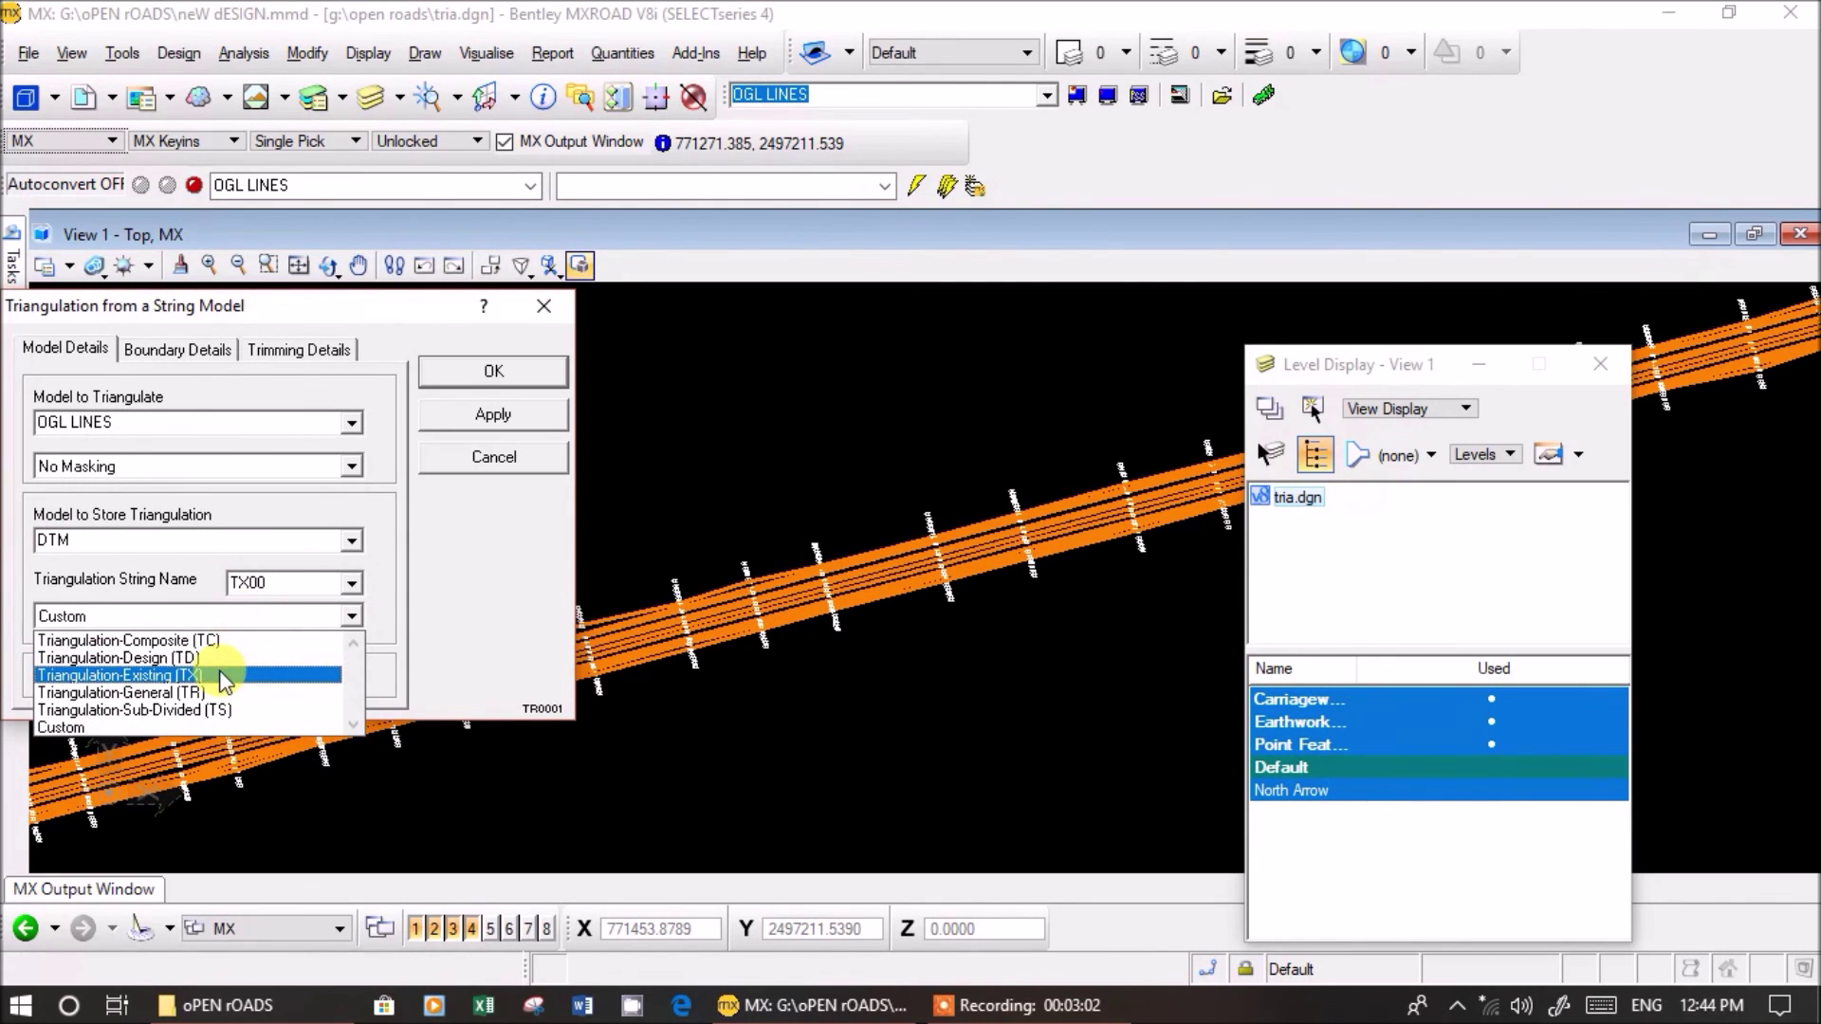
click(228, 675)
click(182, 351)
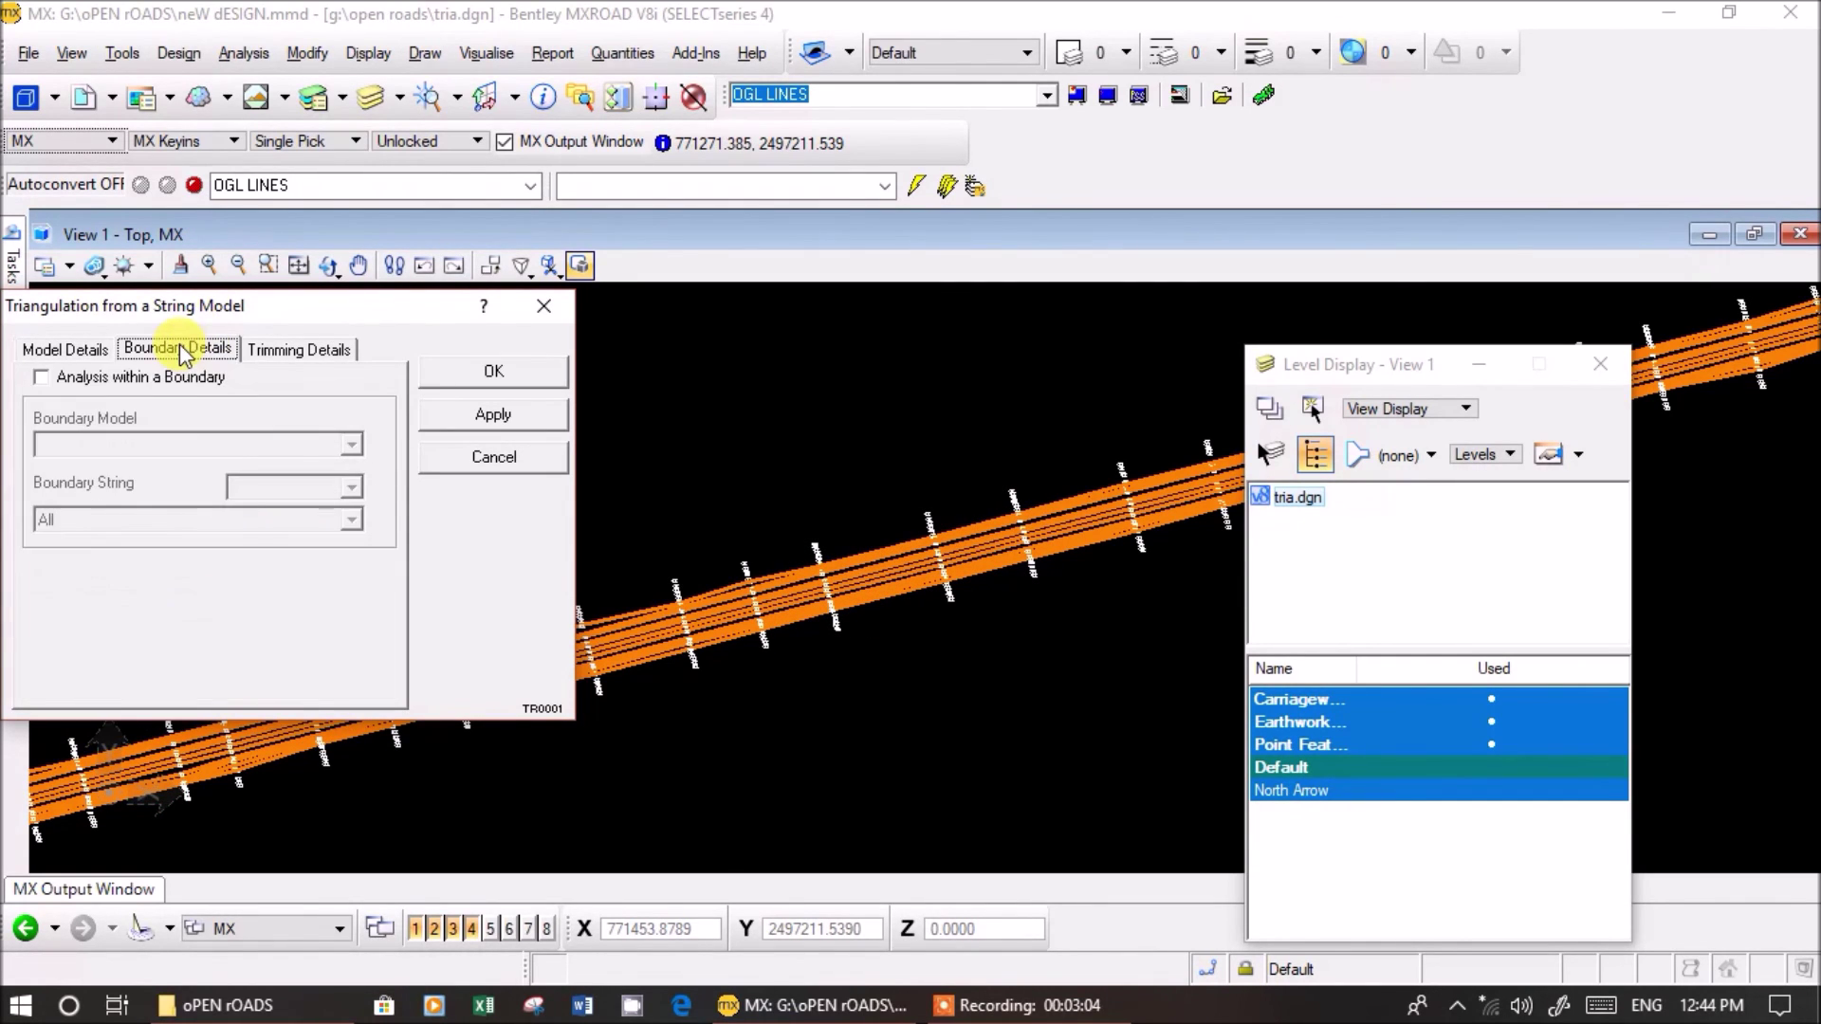
click(297, 353)
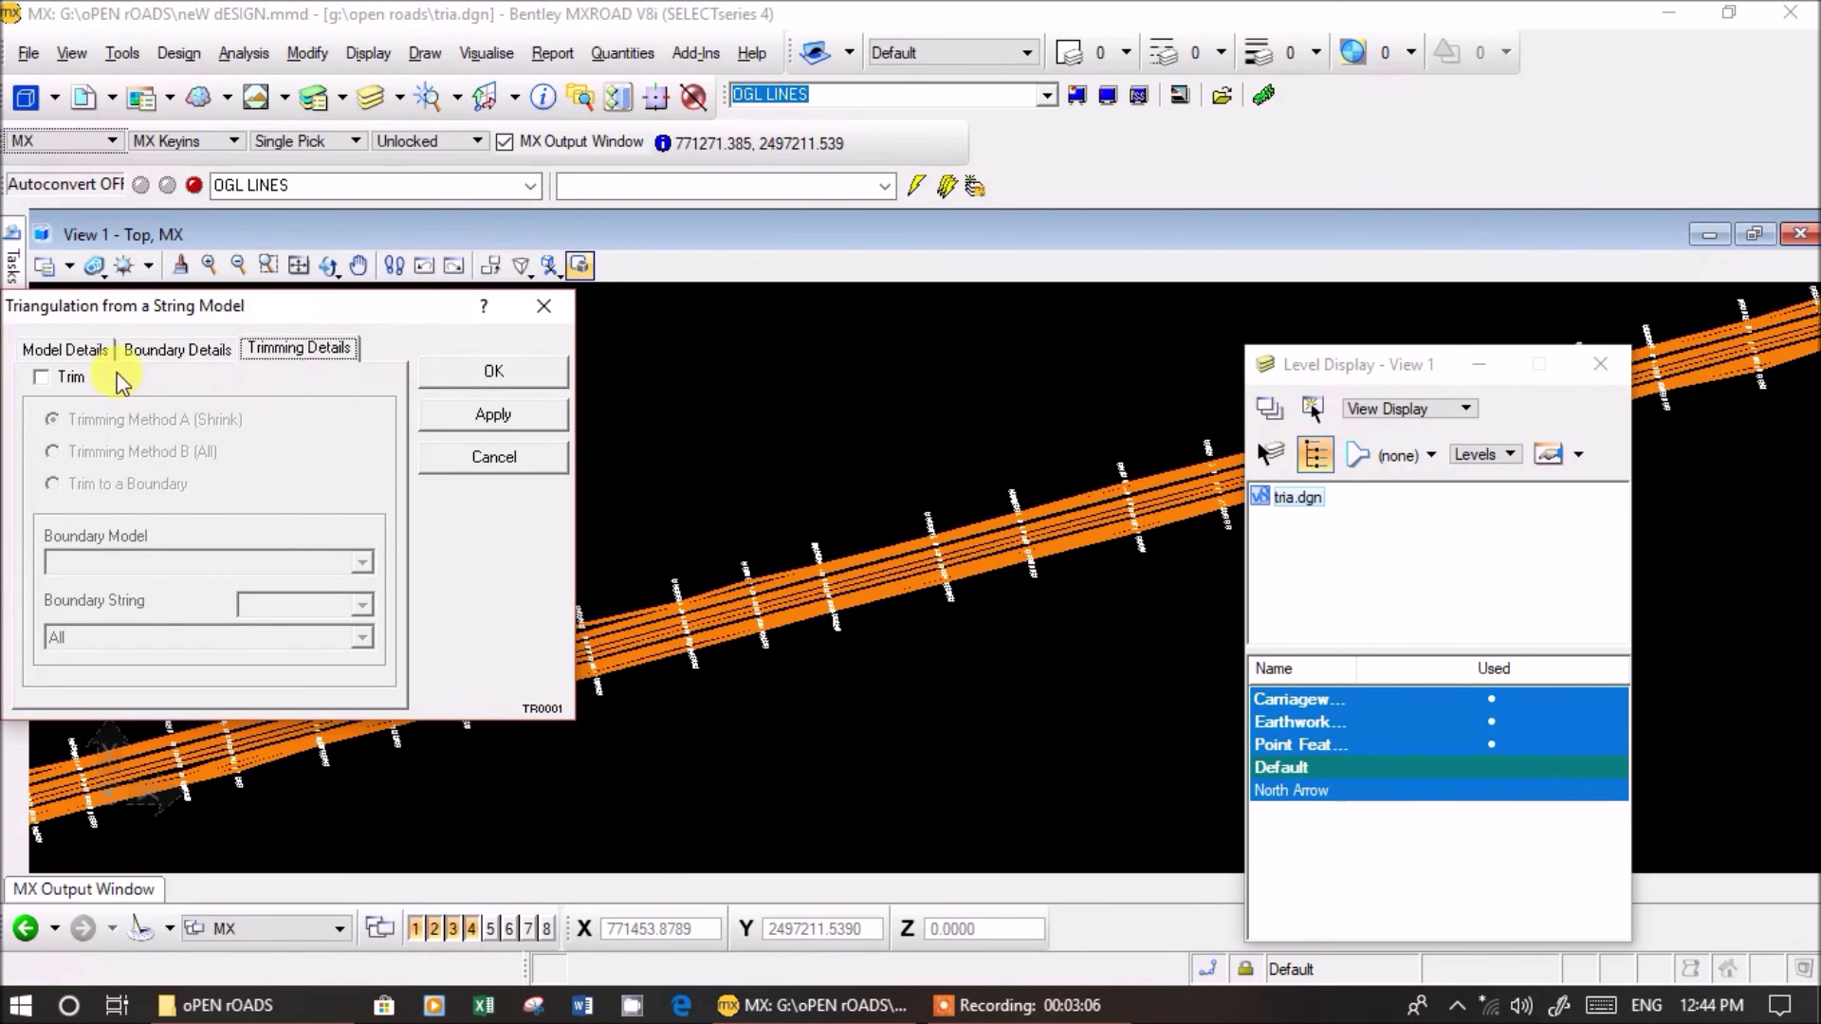
click(49, 376)
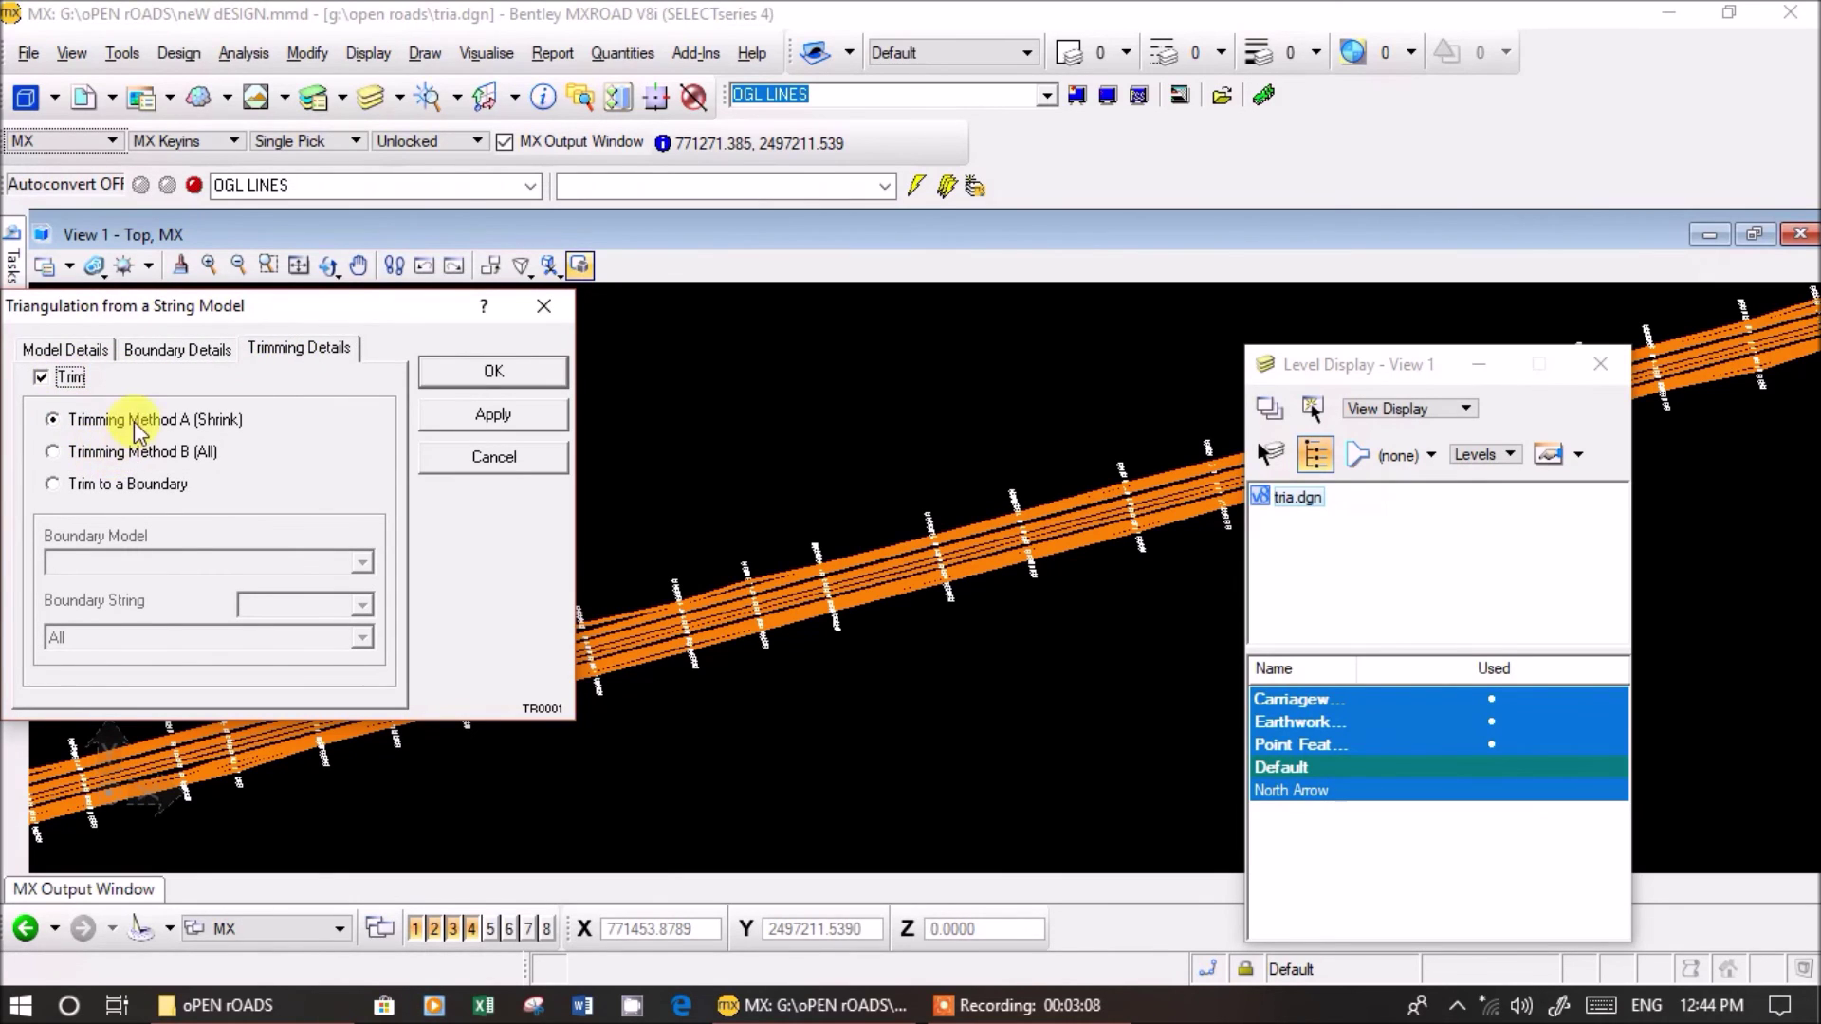
click(494, 418)
click(494, 417)
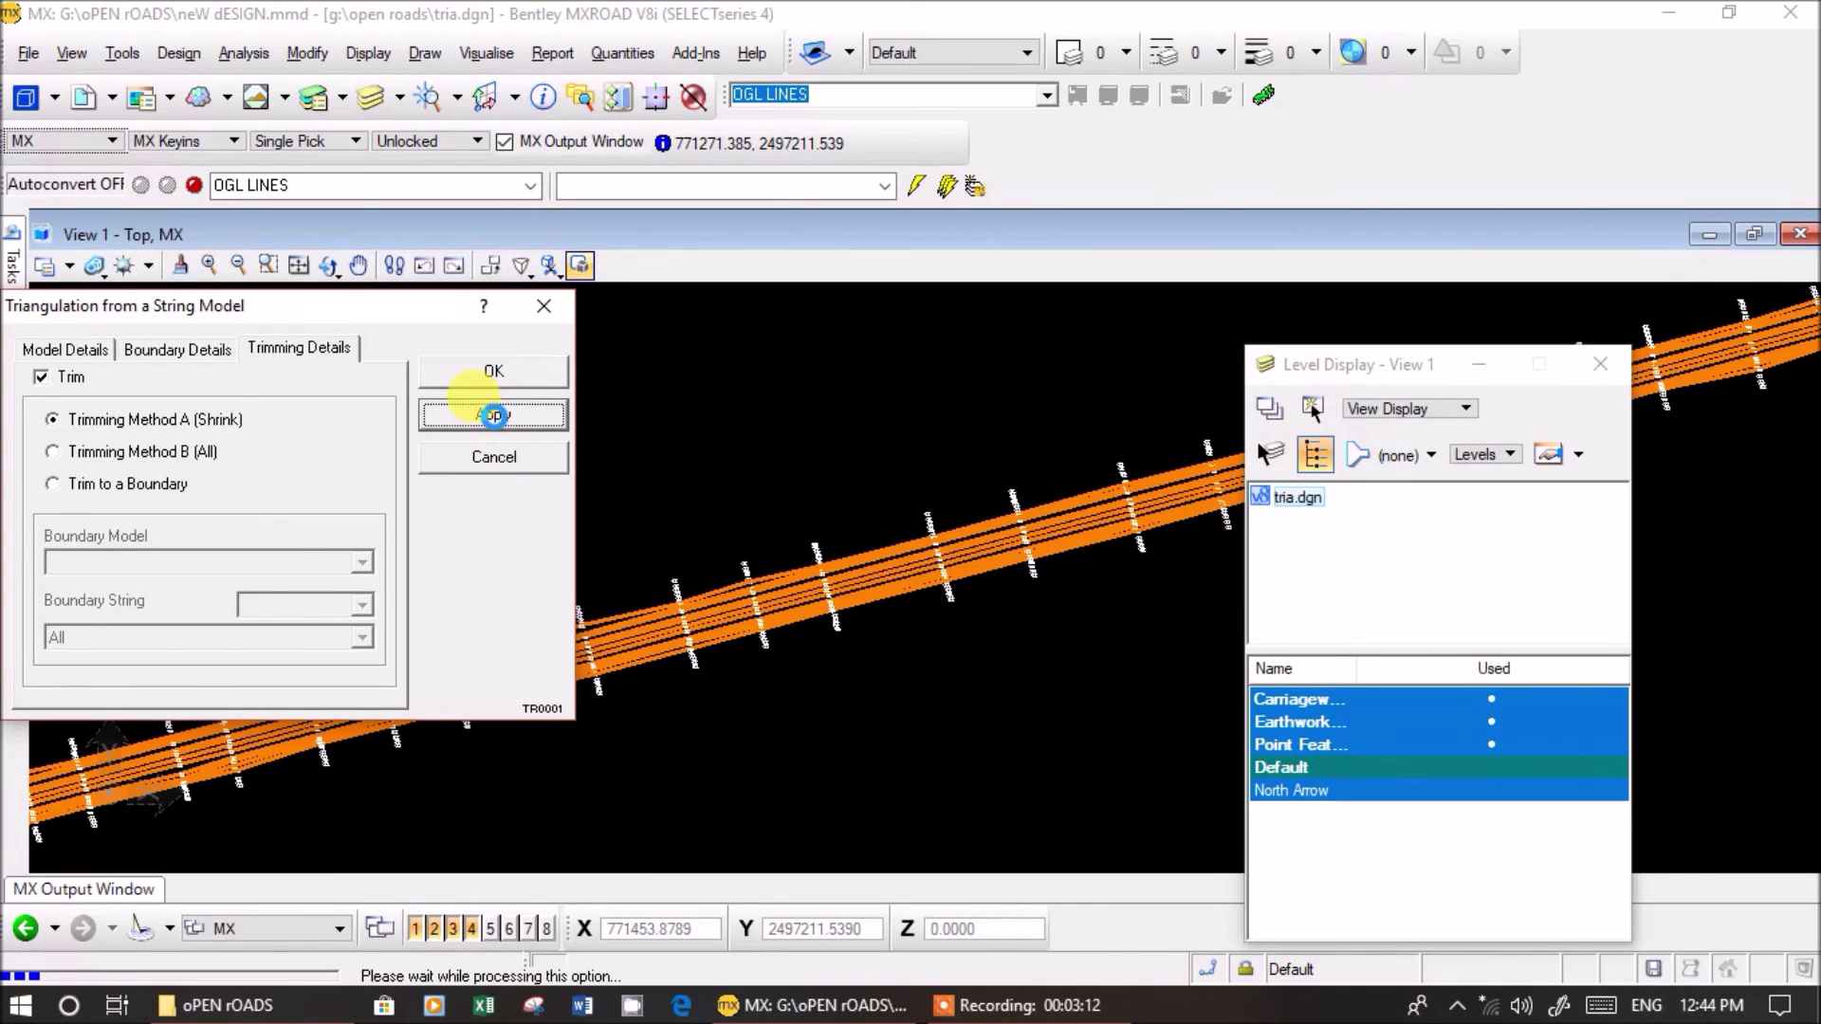
scroll(988, 558, down, 3)
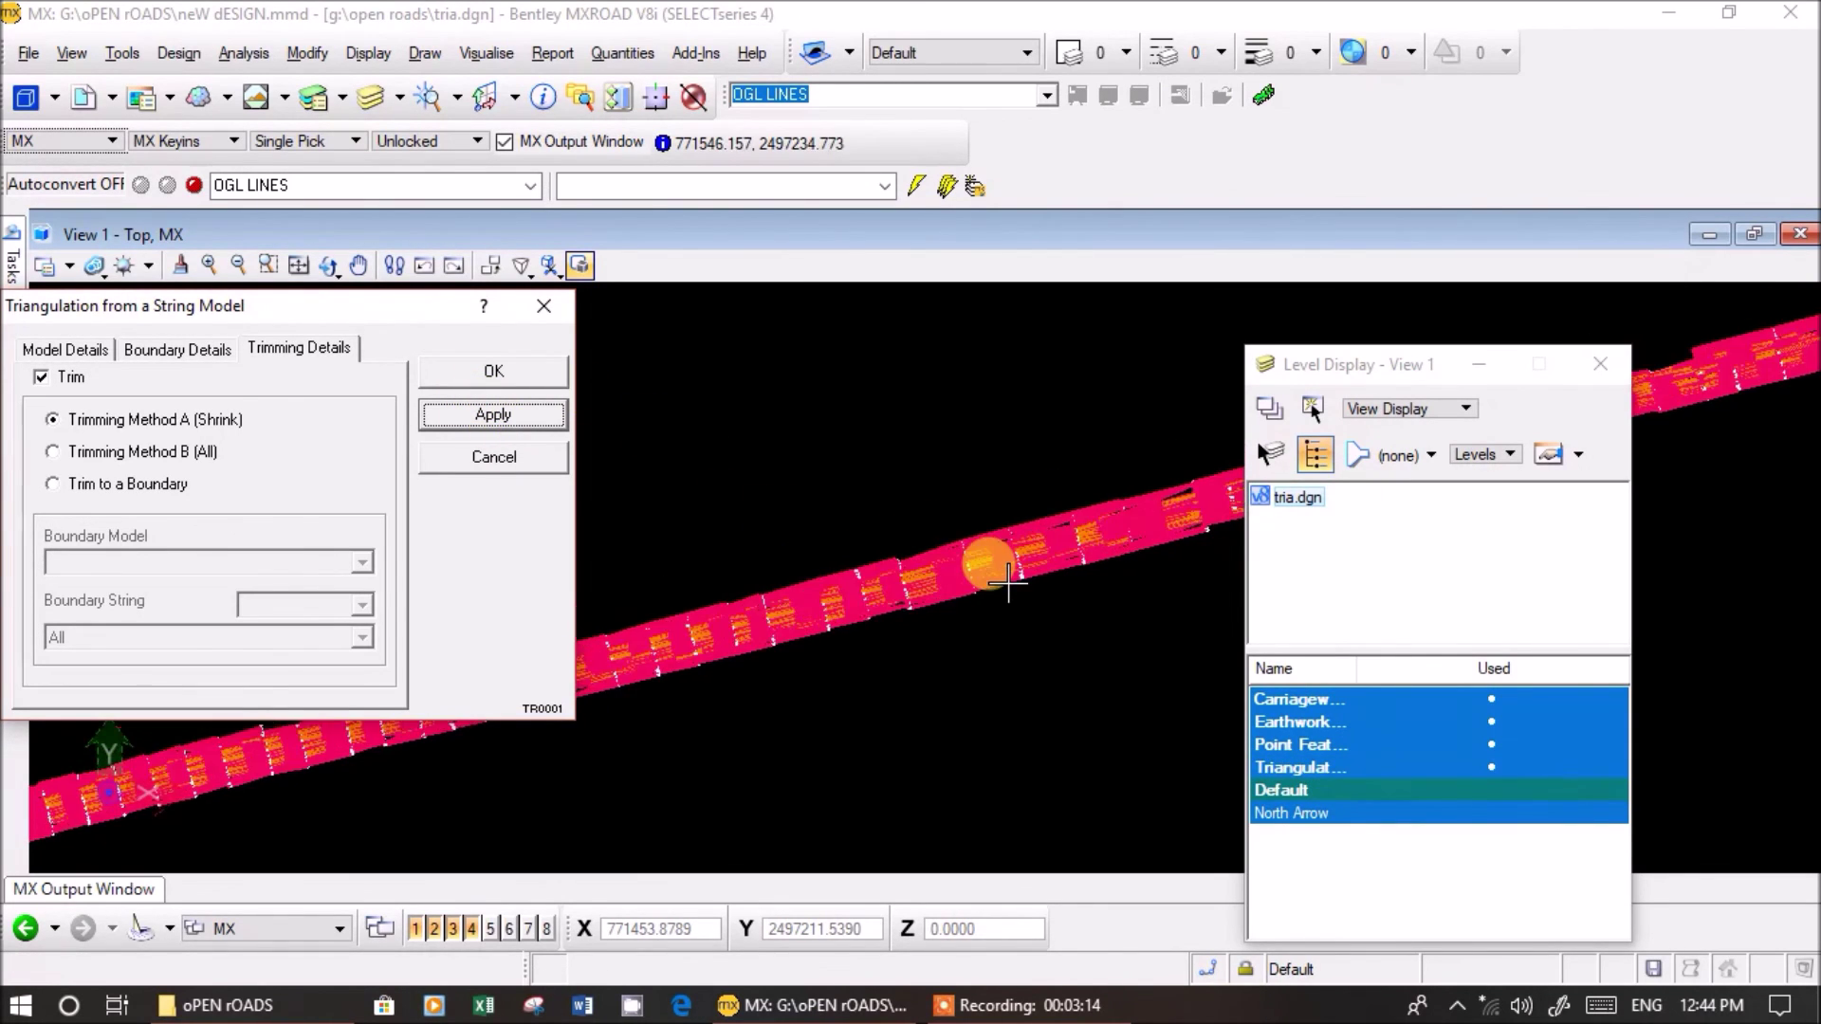
scroll(1100, 531, up, 4)
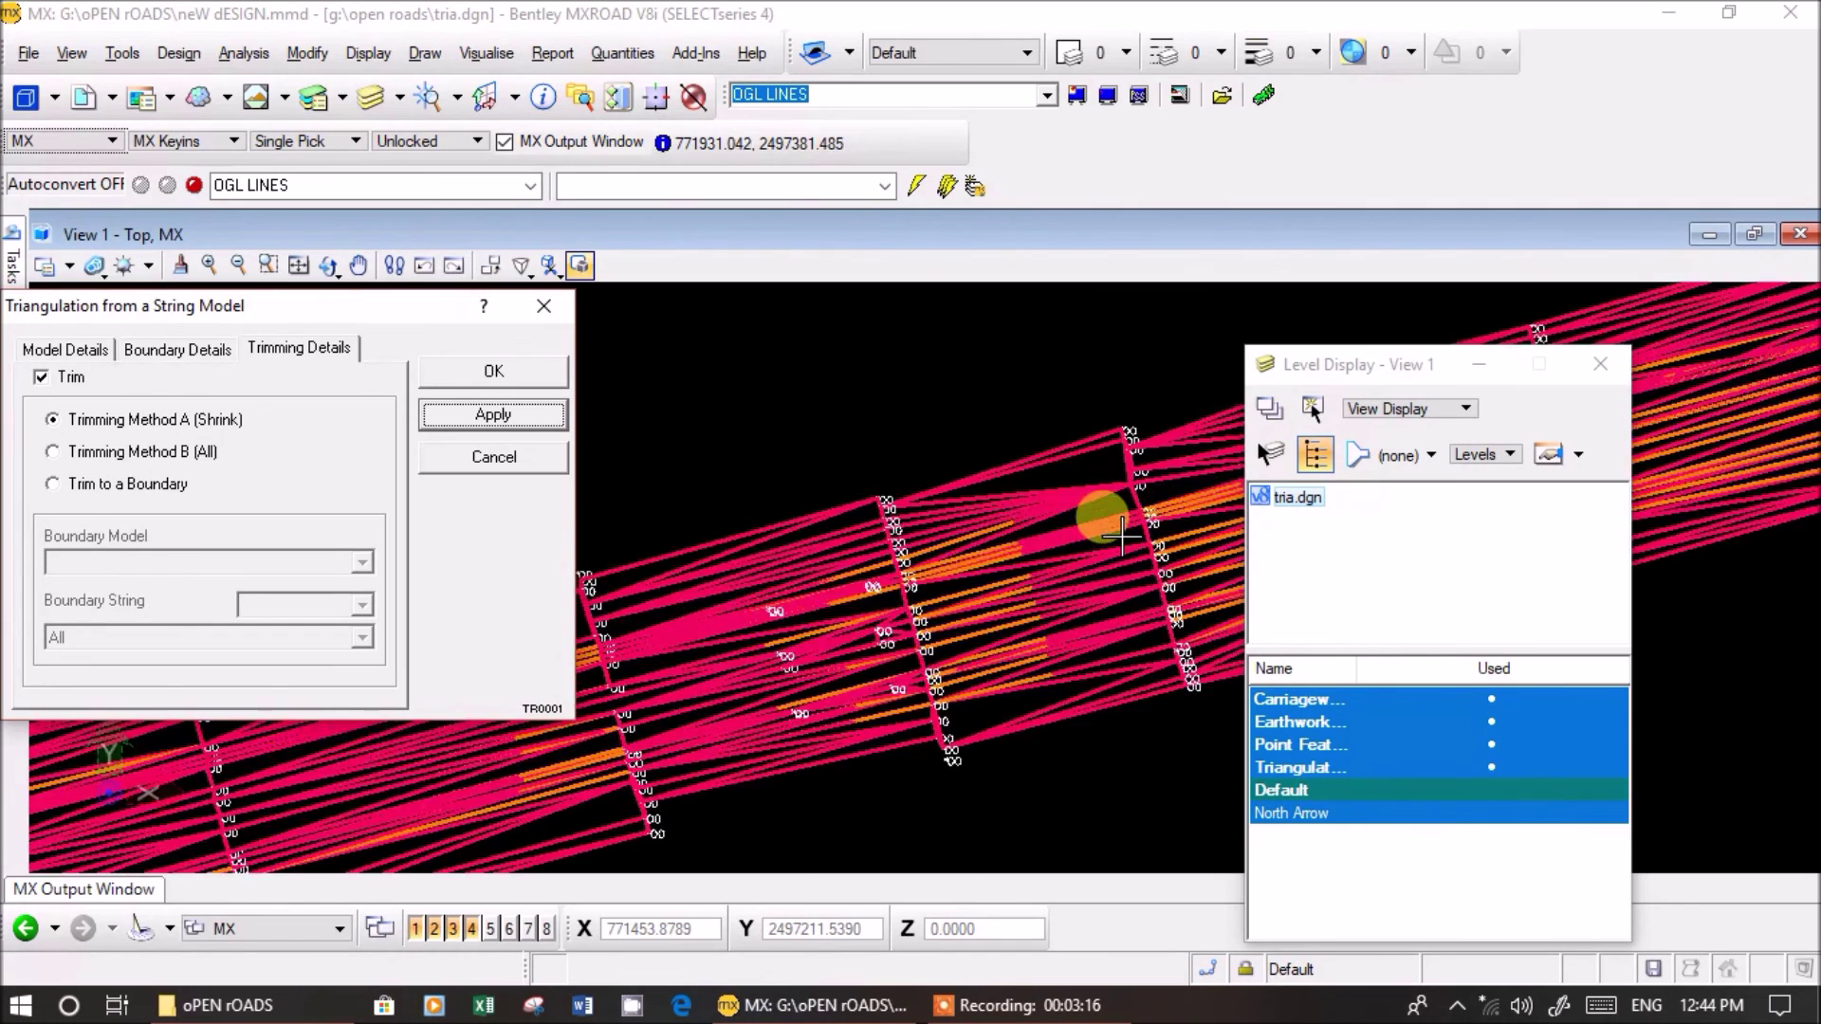
scroll(1085, 523, down, 4)
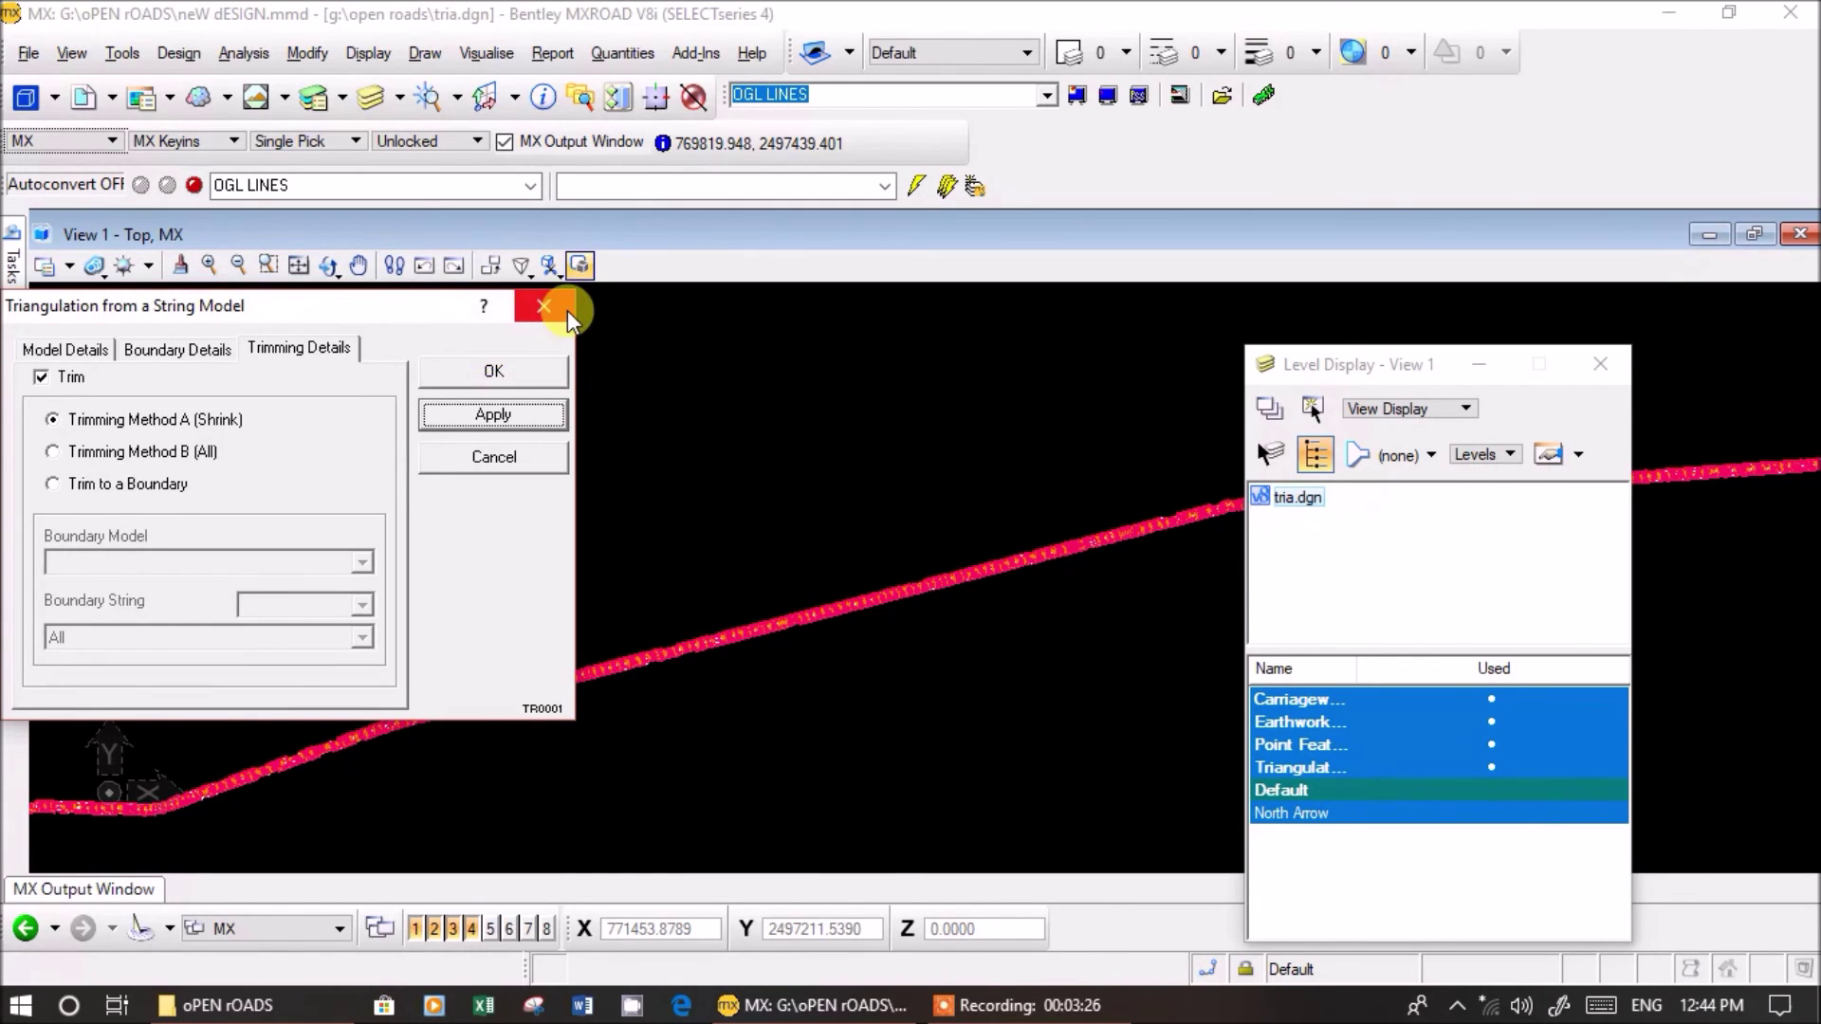
- Close the Triangulation from a String Model dialog and look through the Display and File menus
click(543, 305)
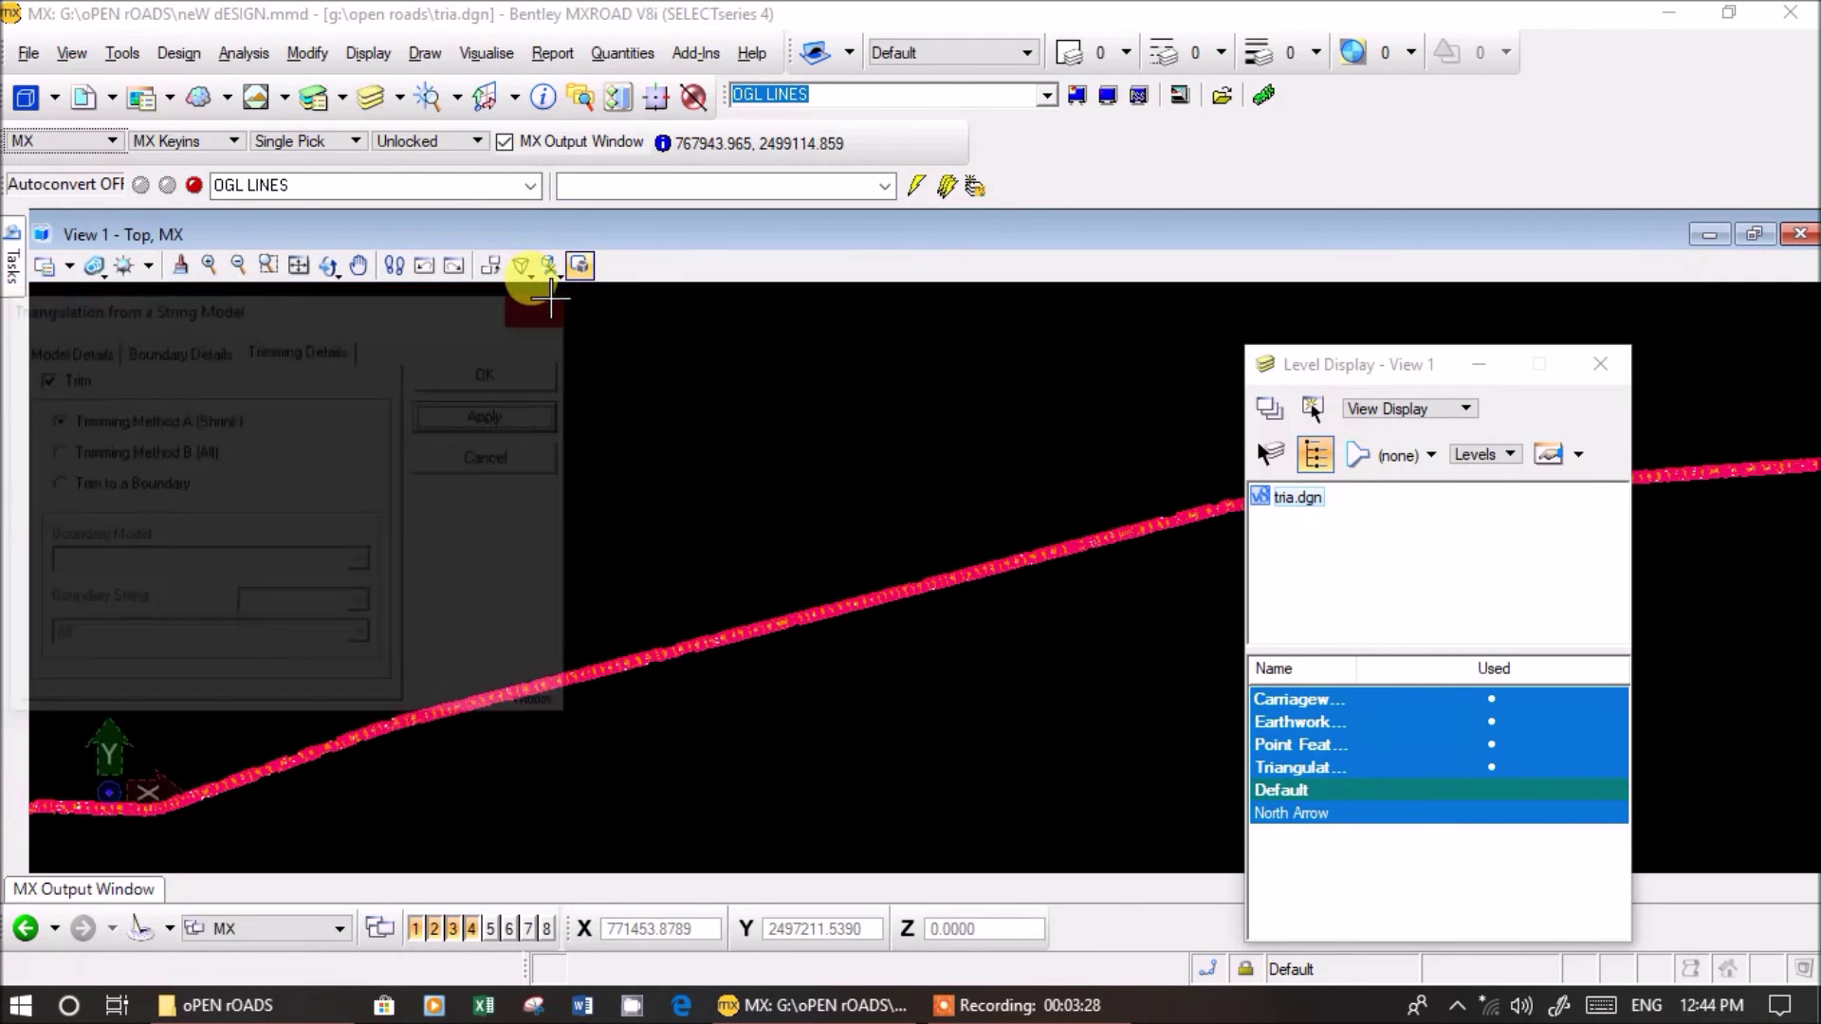
click(370, 55)
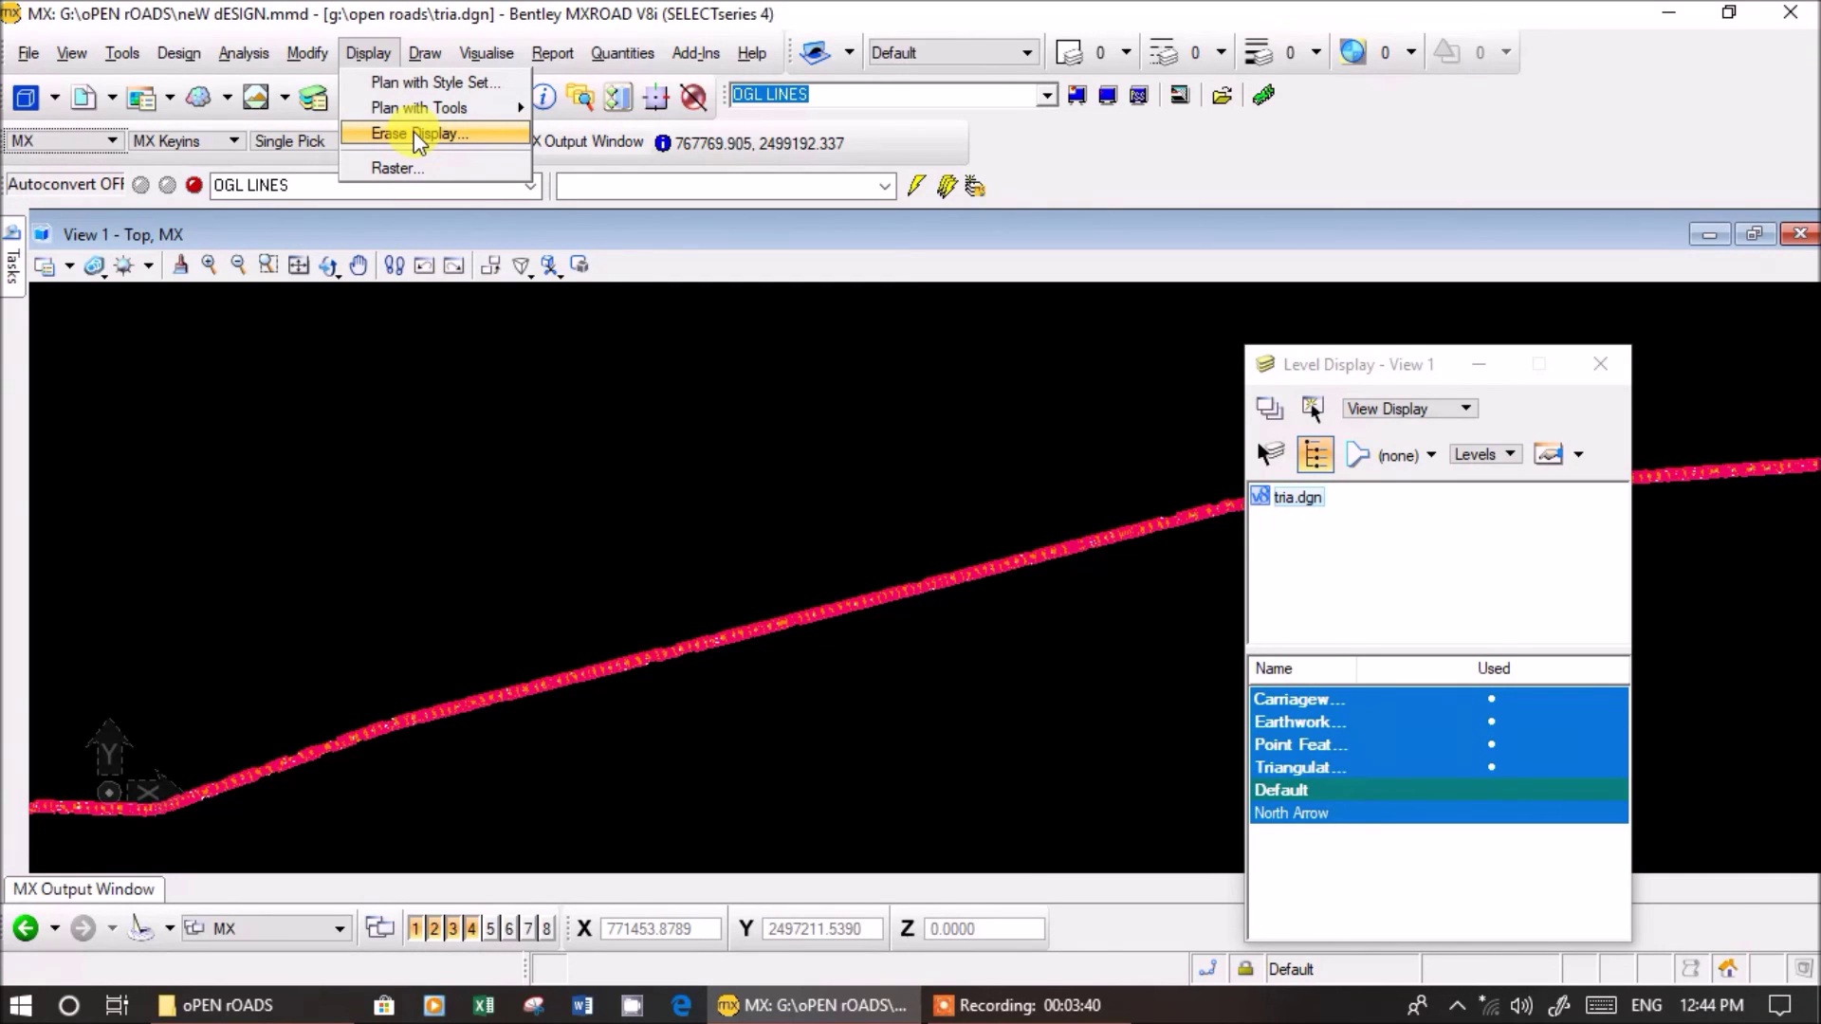
click(28, 53)
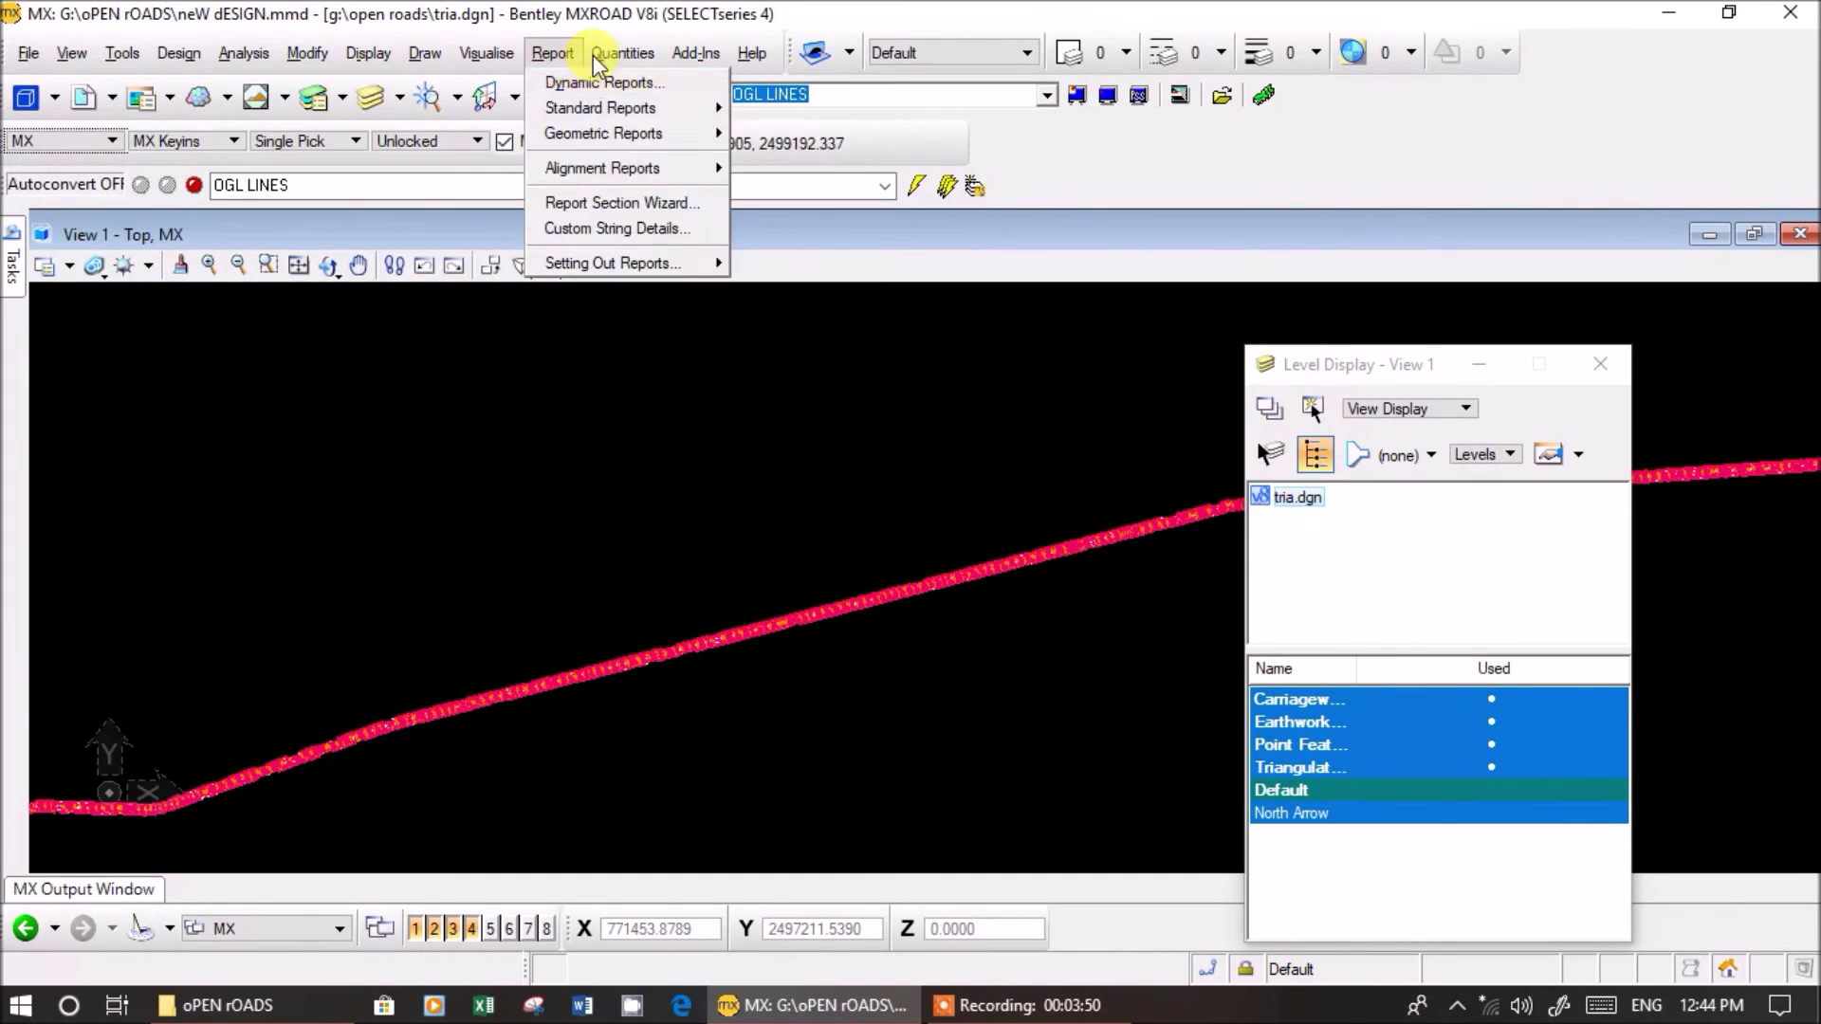
- Browse the Report menu and feature types, then bring up Level Display for tria.dgn
click(758, 186)
click(760, 186)
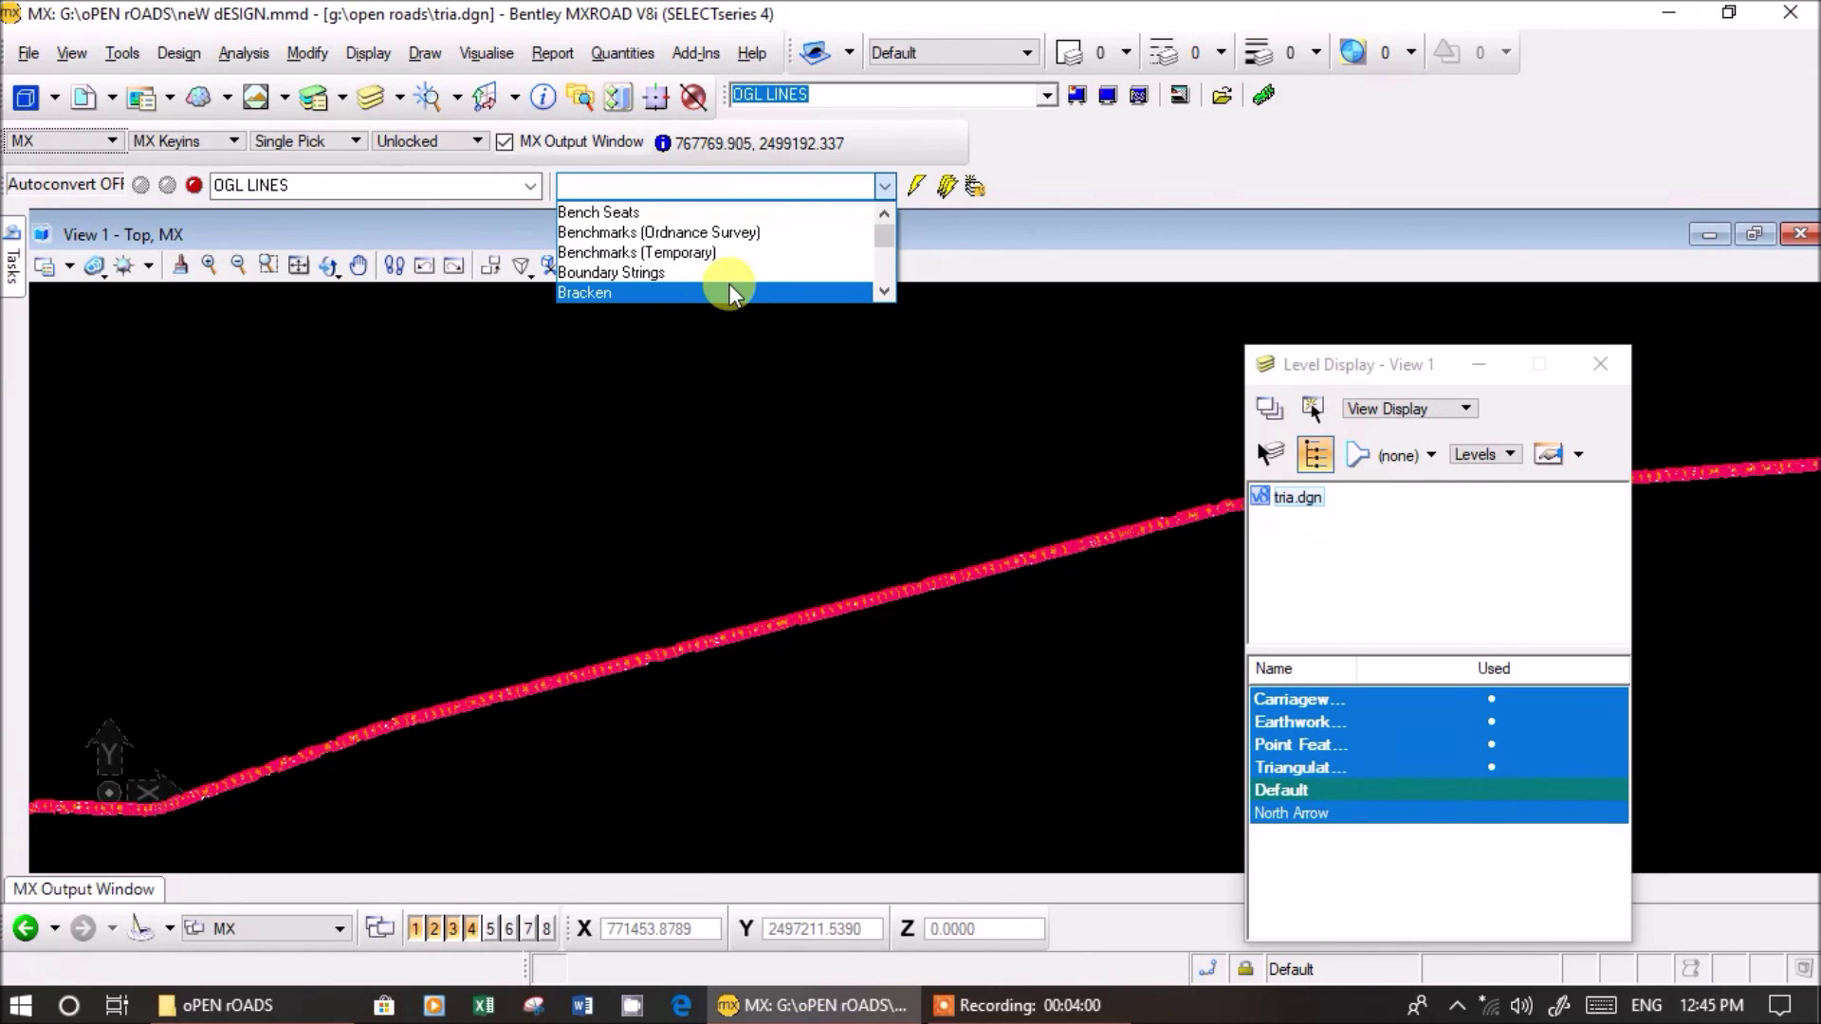
click(1070, 1006)
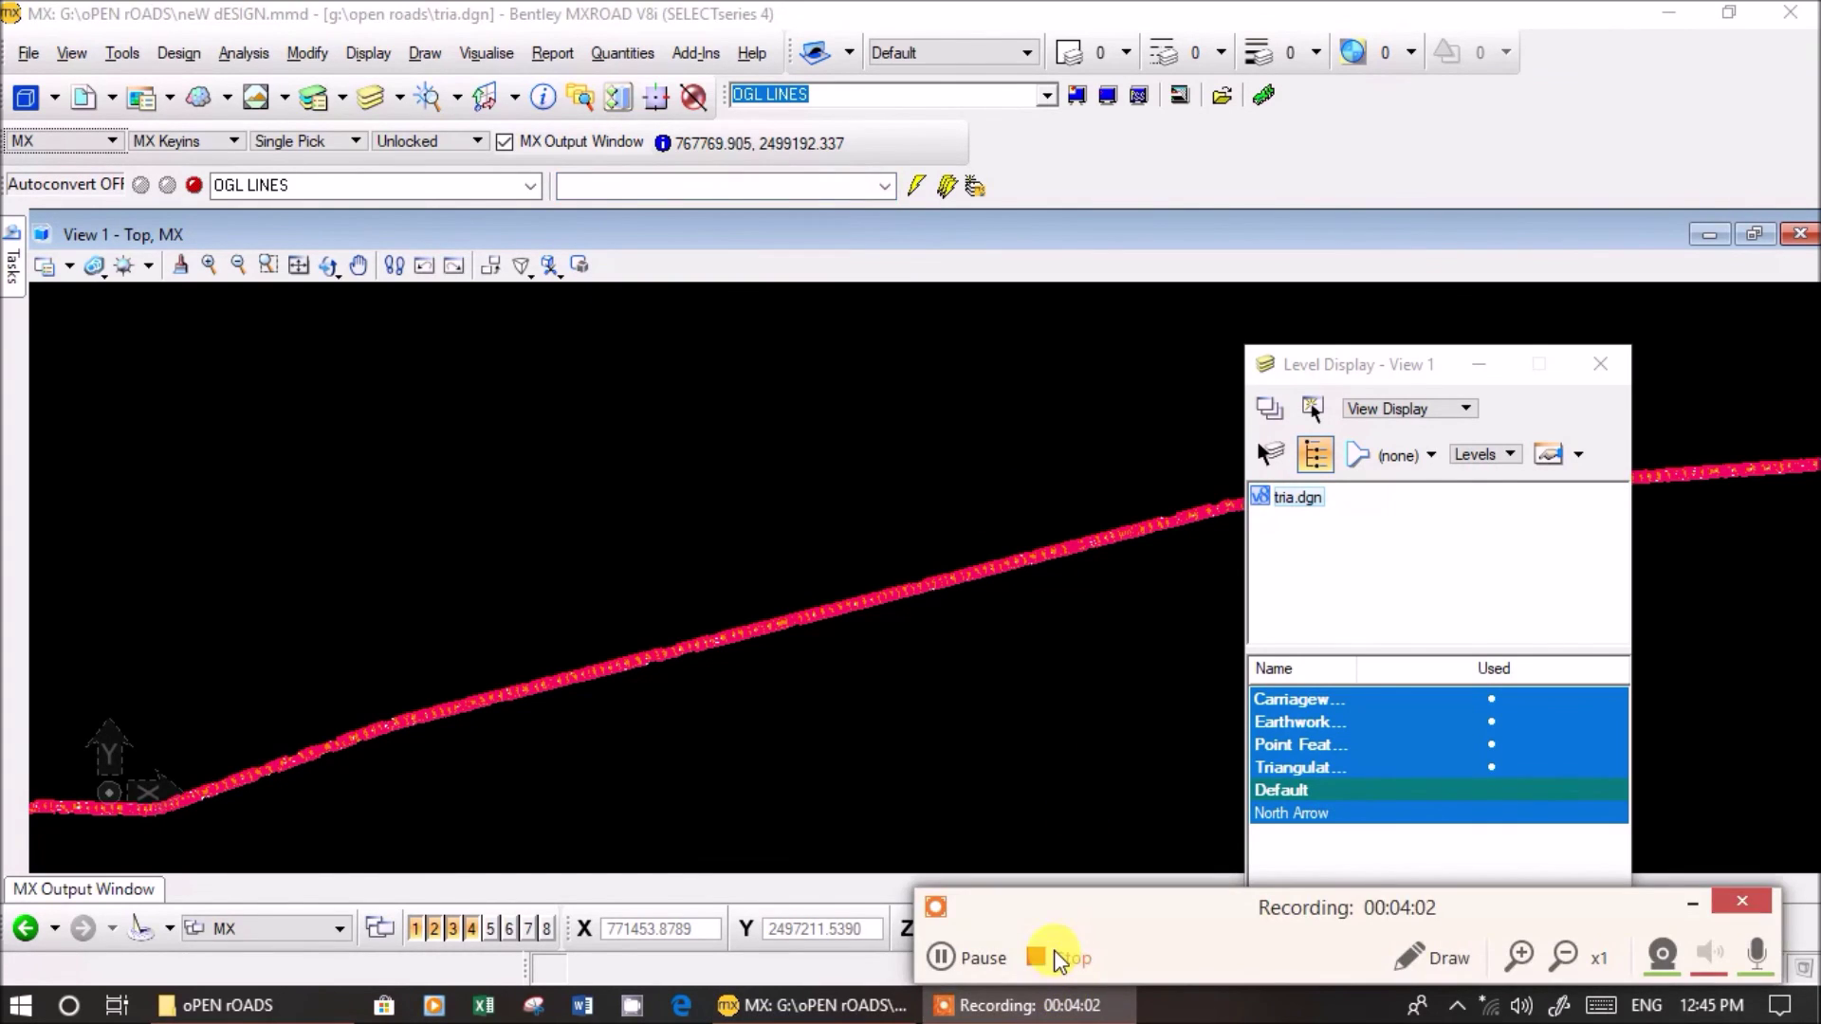
click(1047, 958)
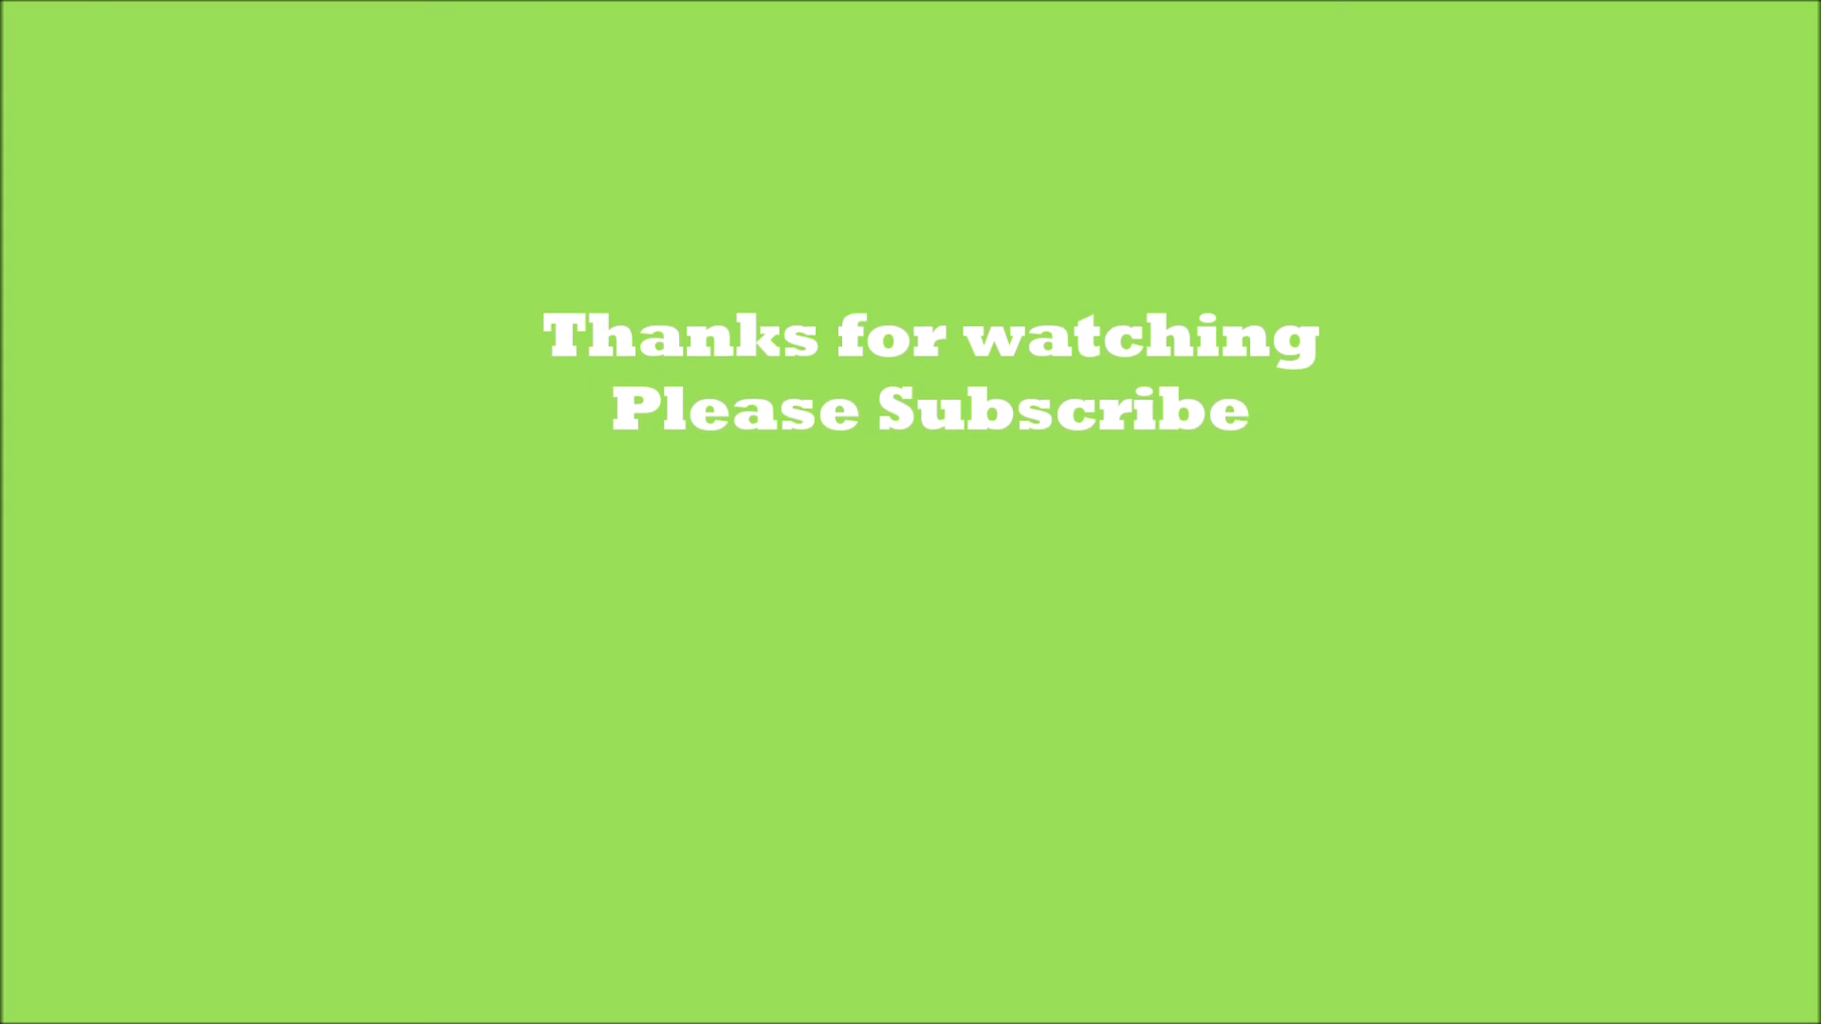